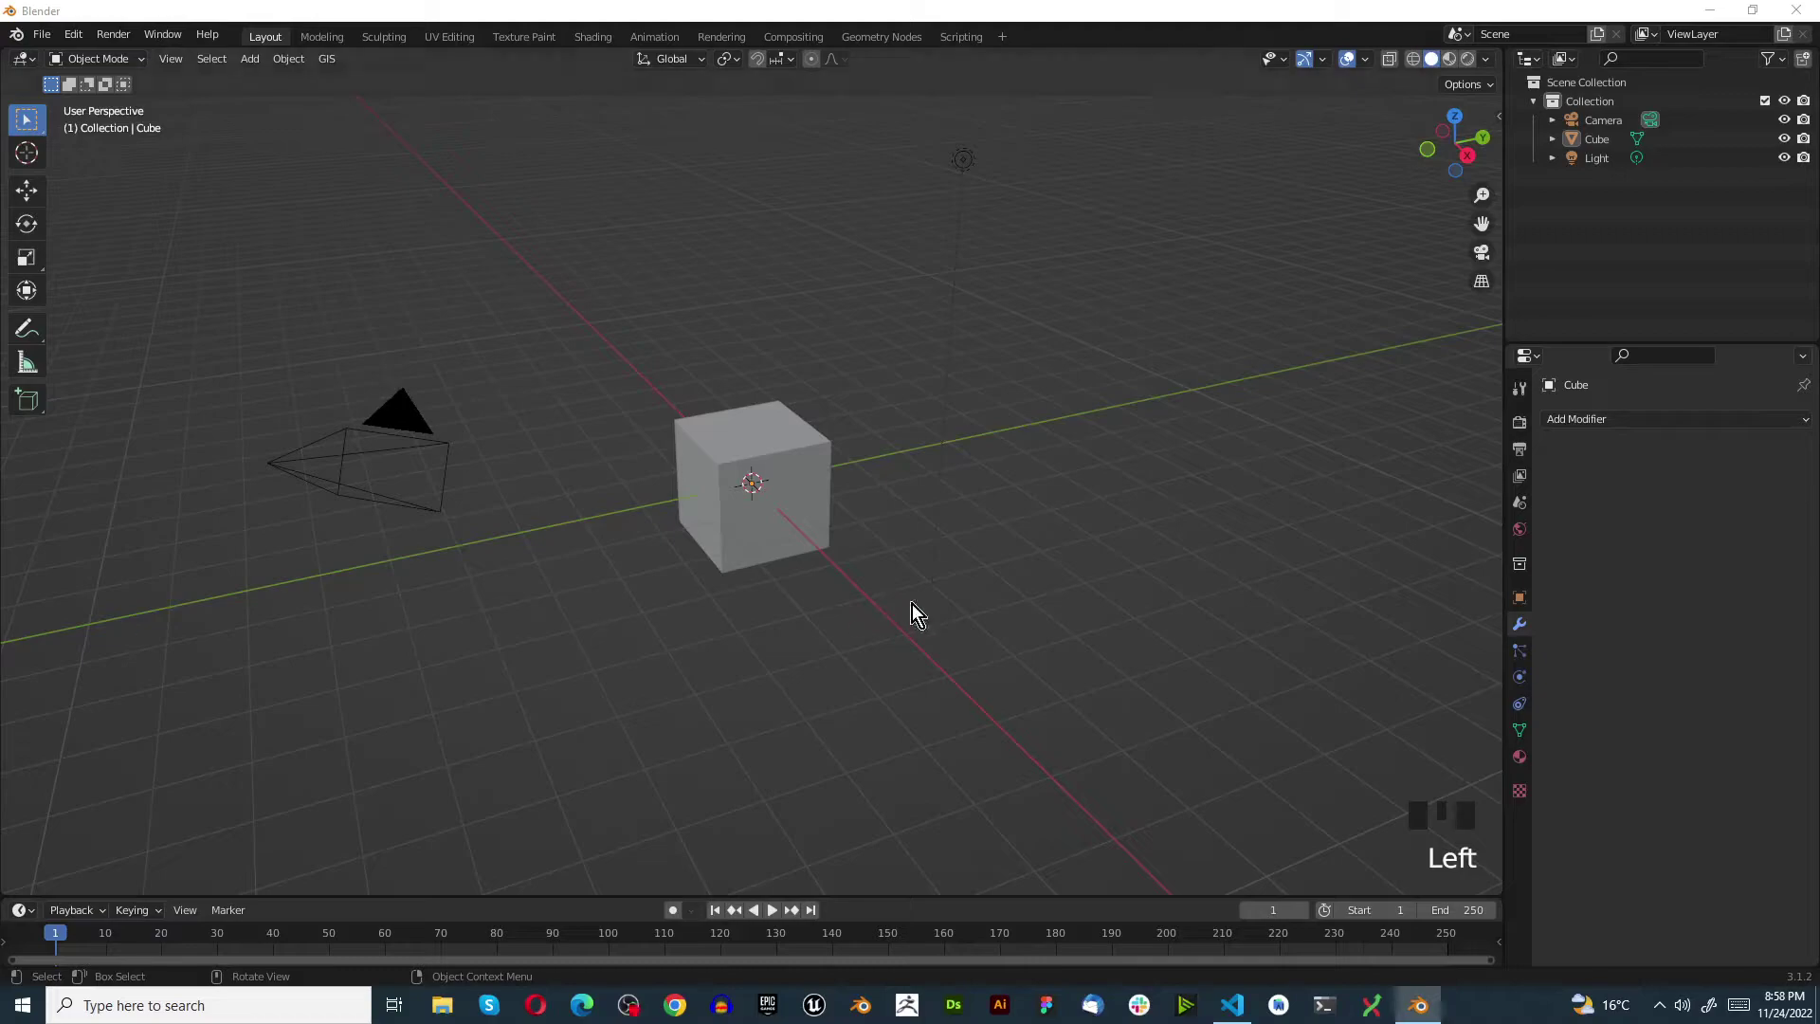
Rename the default cube object to main
scroll(860, 622, down, 4)
scroll(810, 626, up, 5)
middle_drag(808, 630, 751, 451)
click(756, 422)
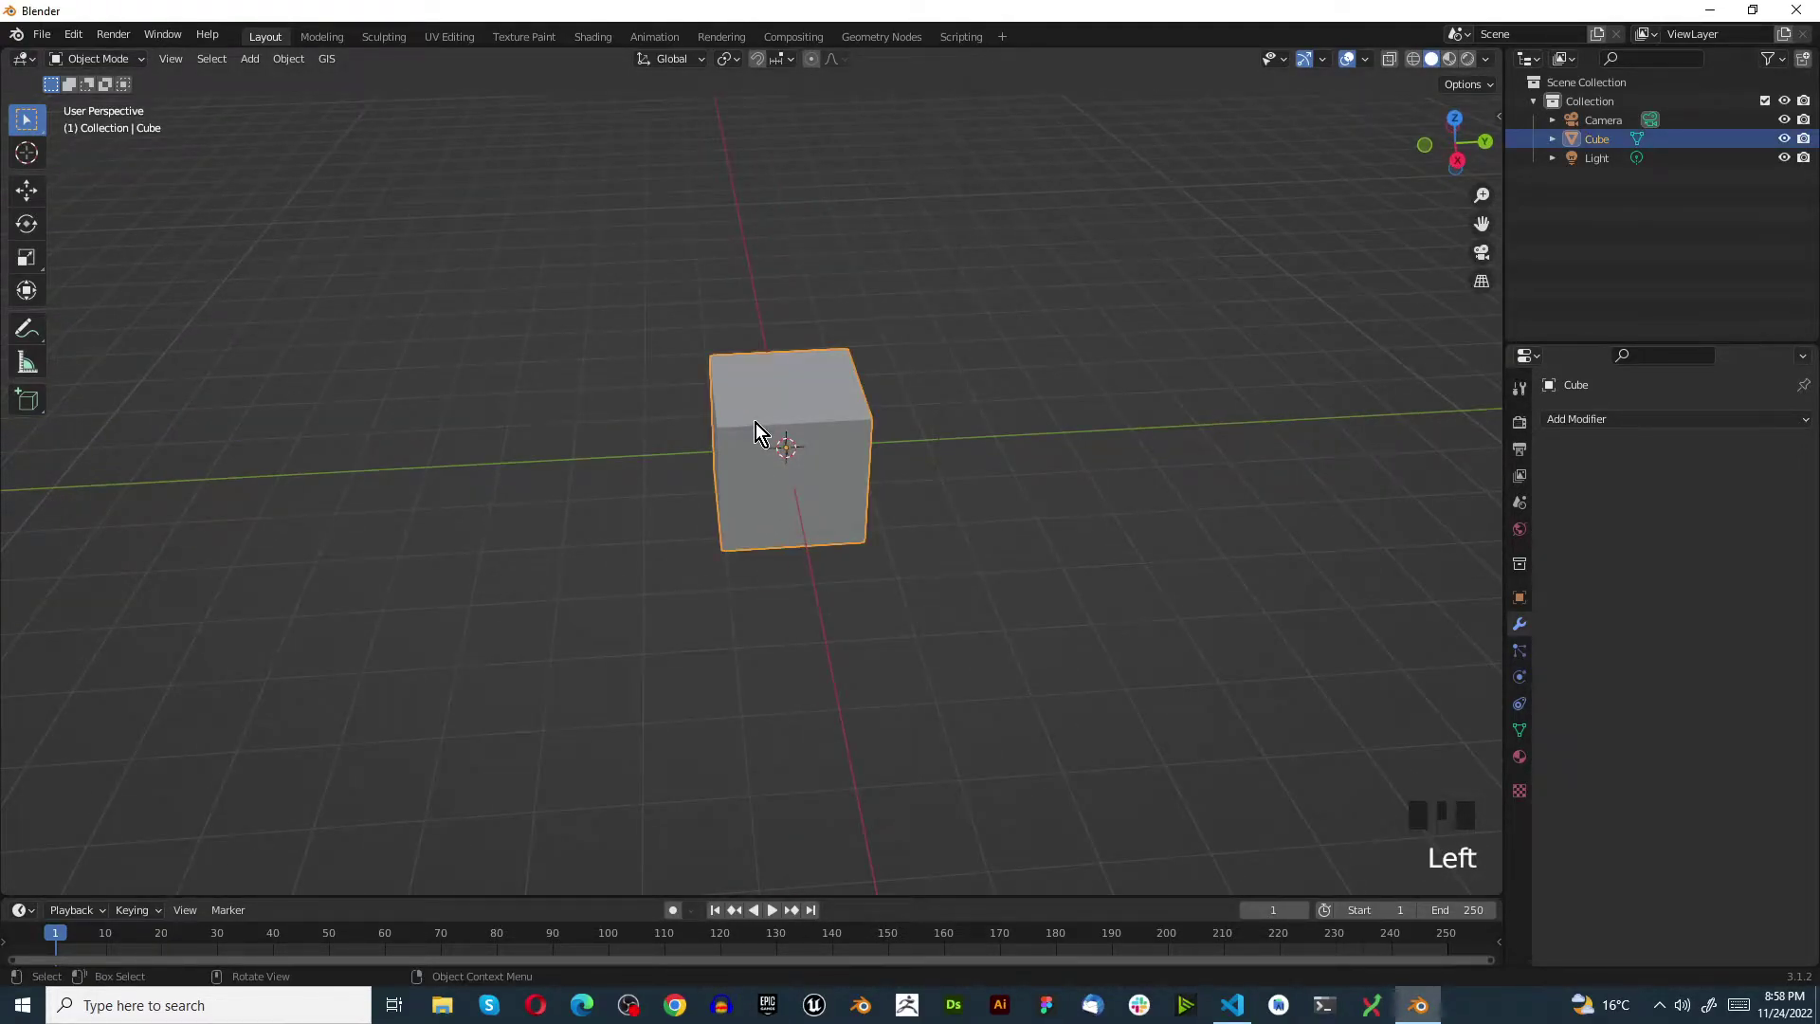
double_click(1599, 137)
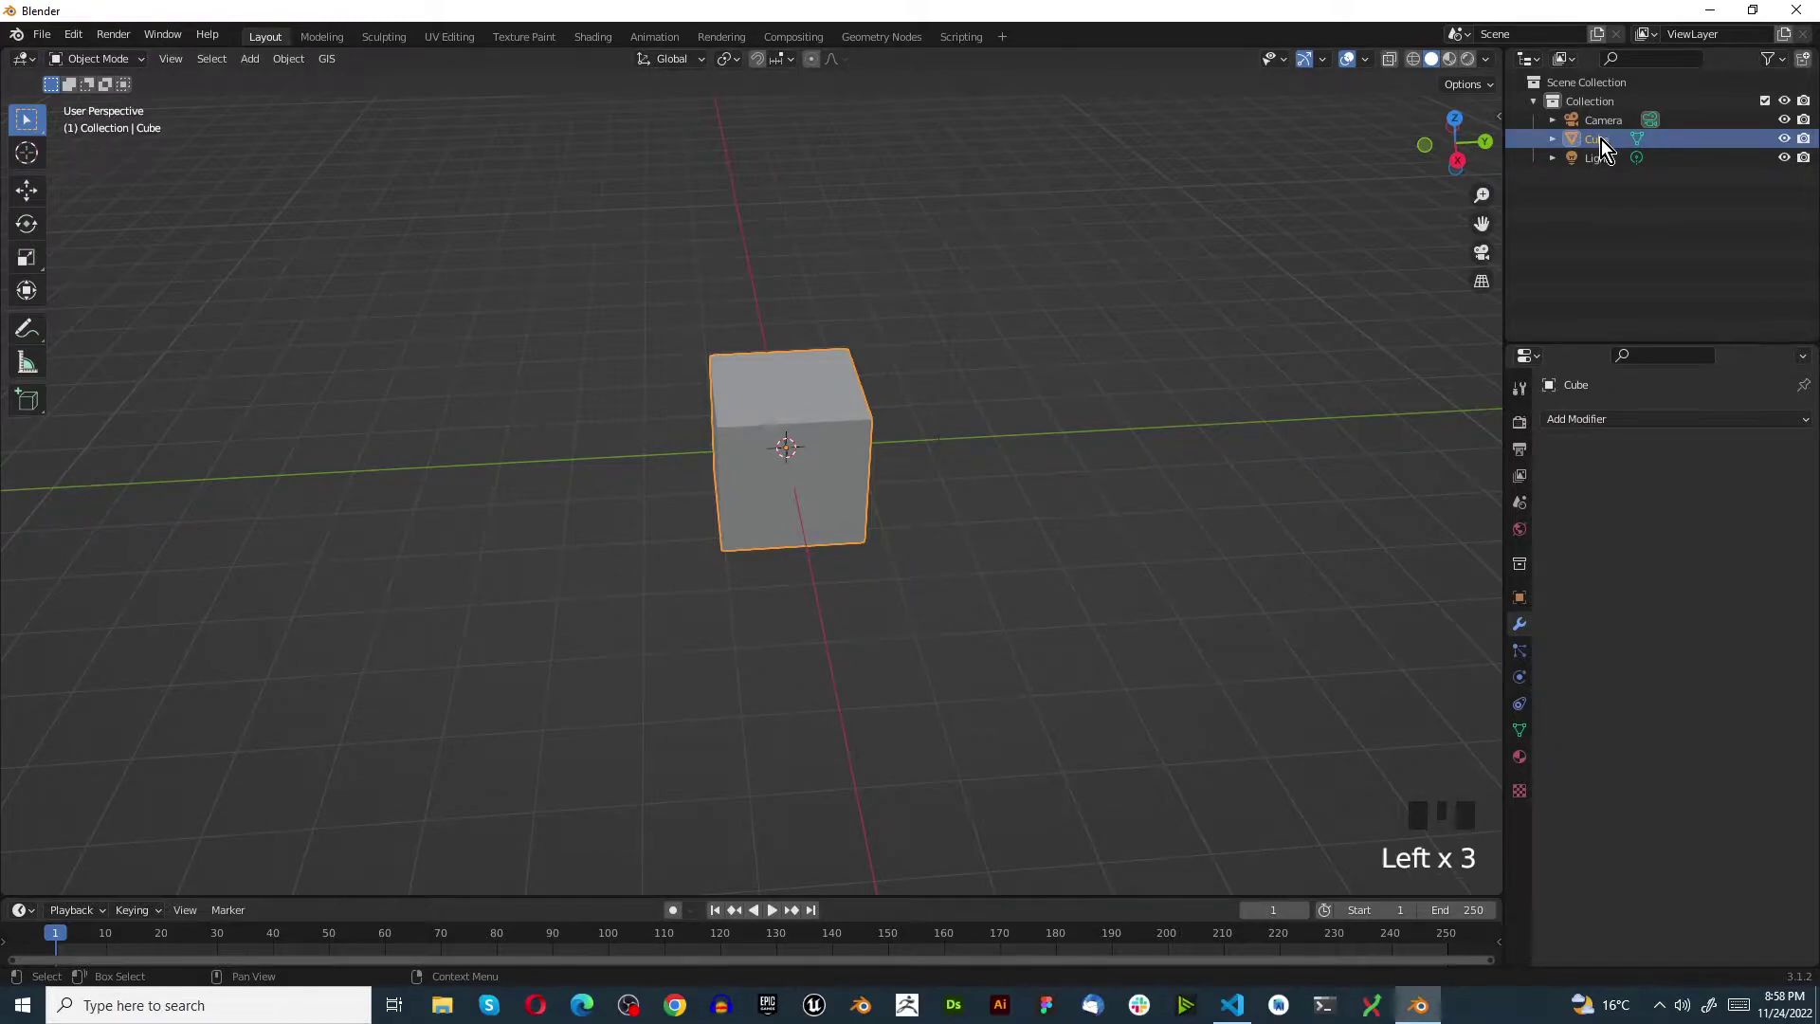
triple_click(1602, 140)
text(ma)
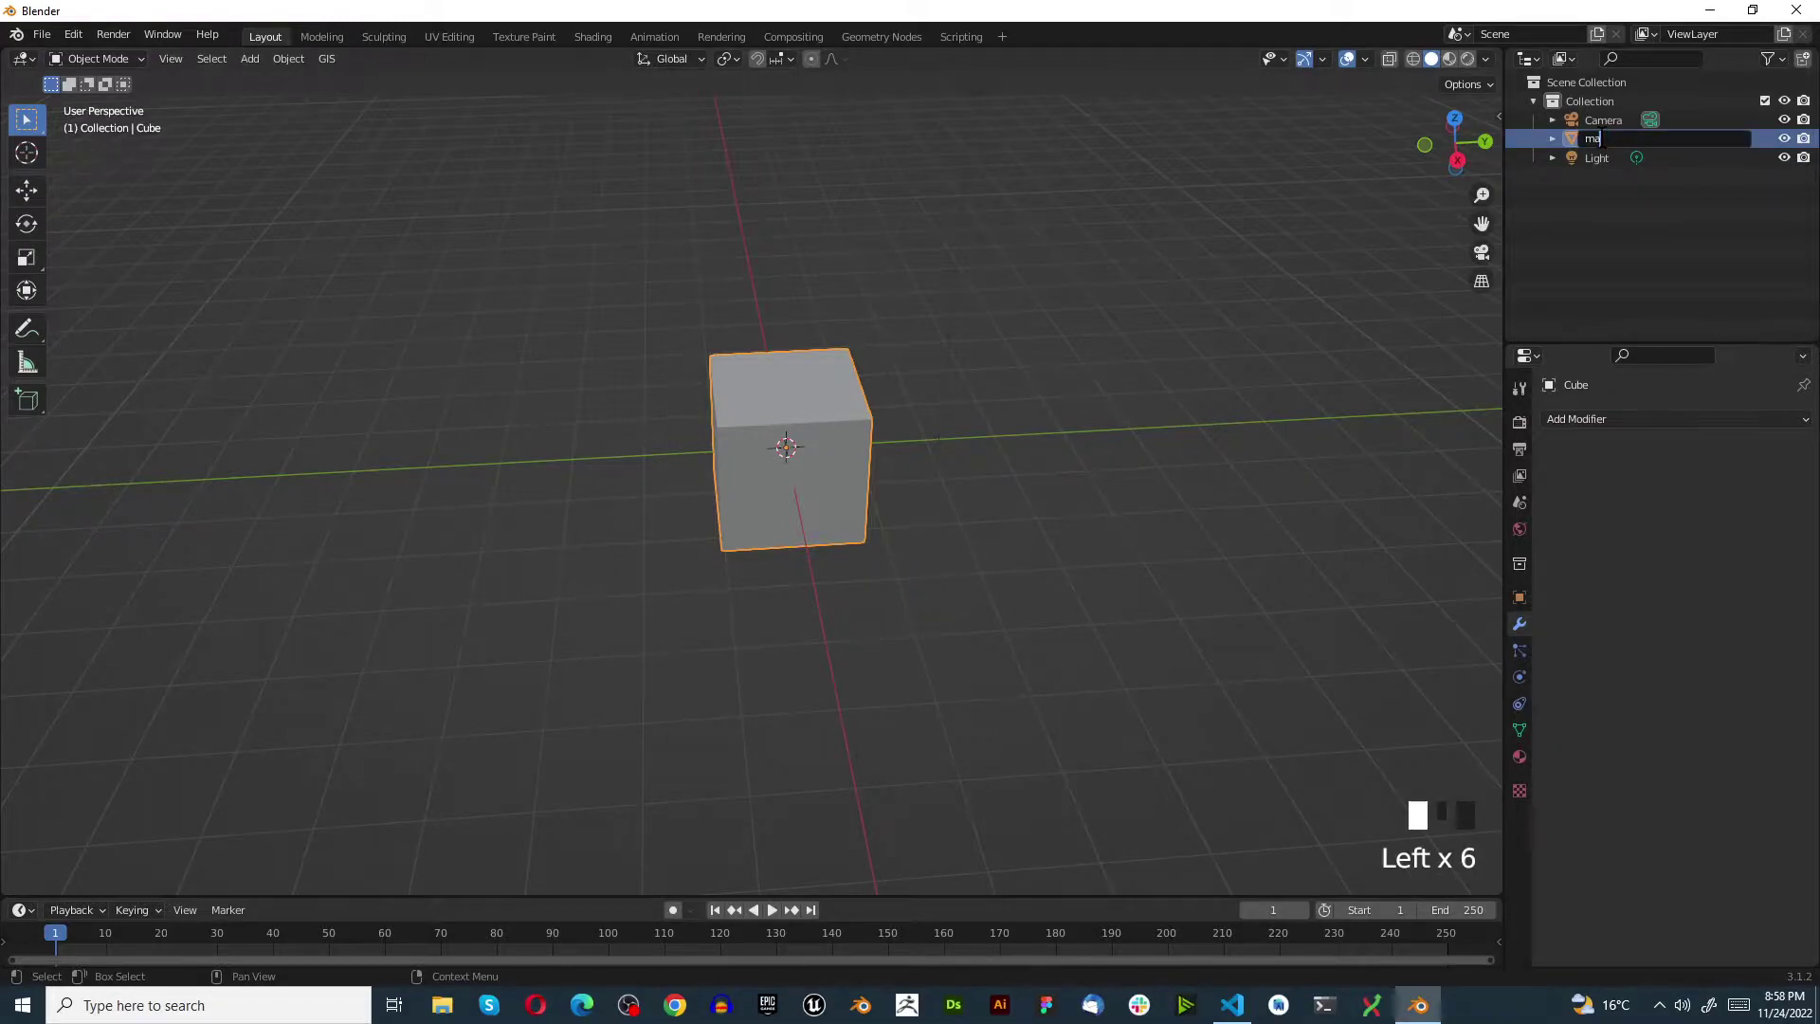
text(in)
key(Return)
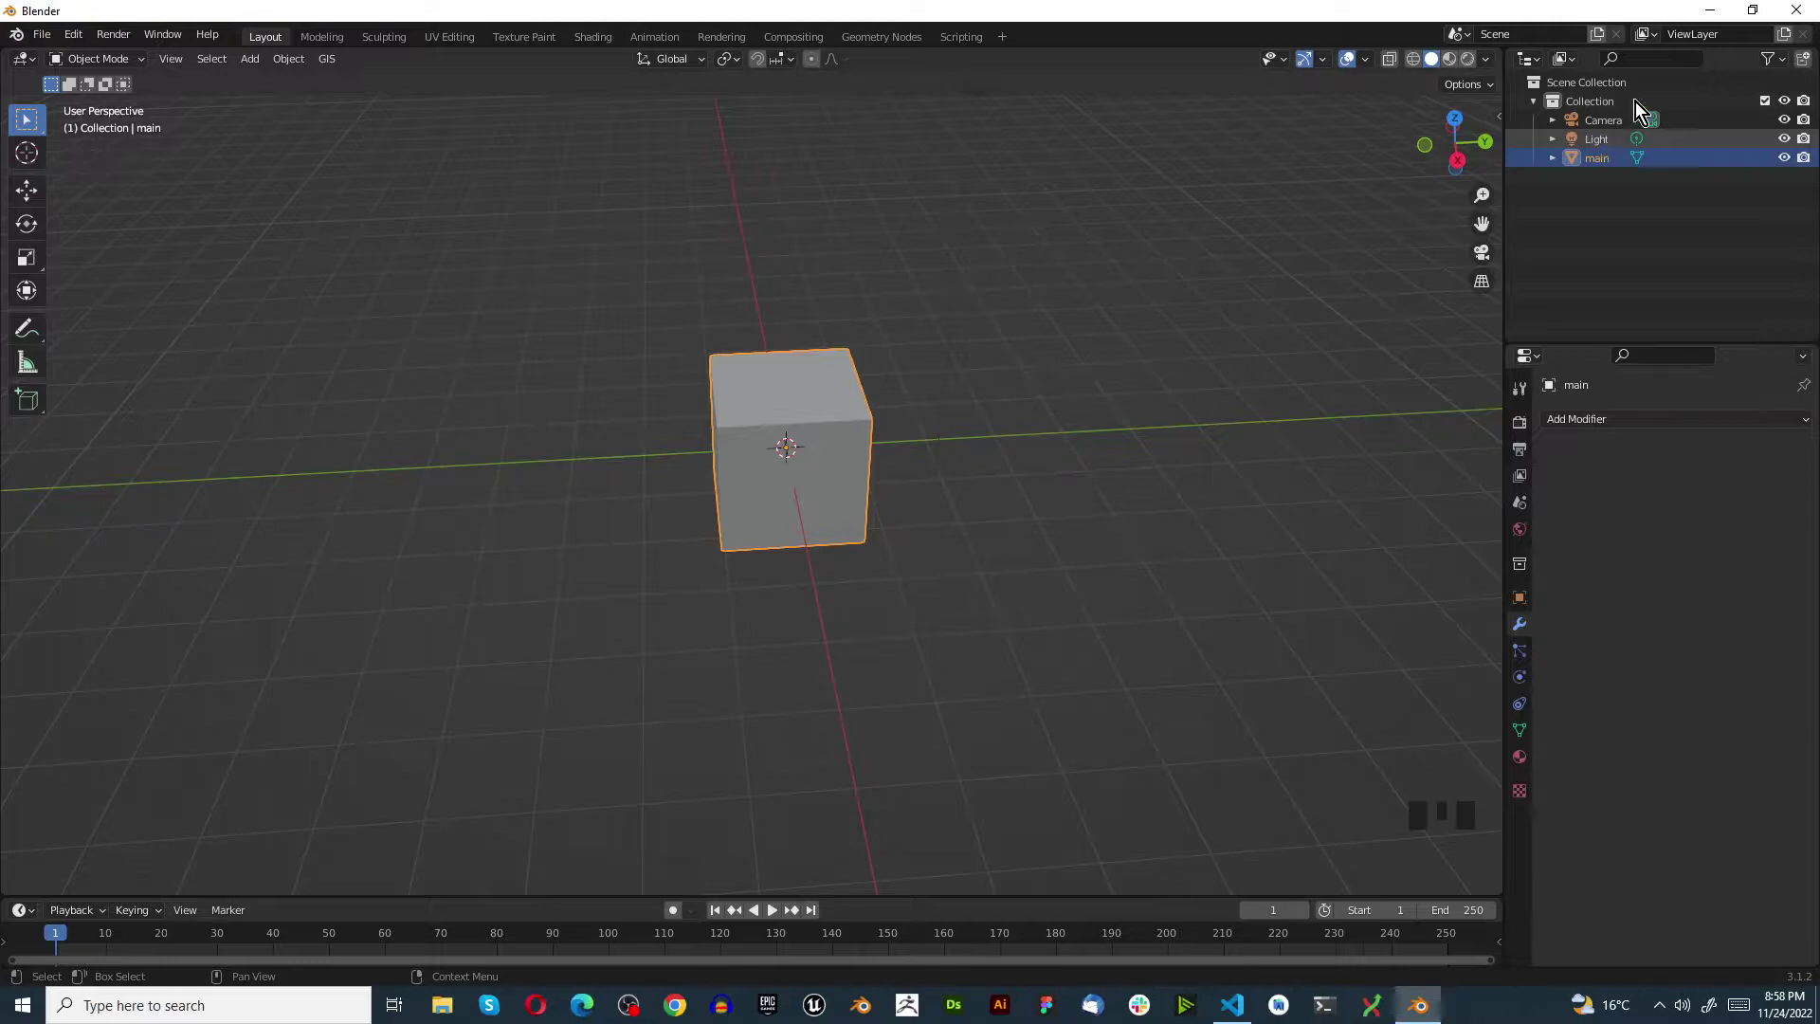
Create a new collection named cutters and exclude it from renders
right_click(1578, 244)
click(1579, 244)
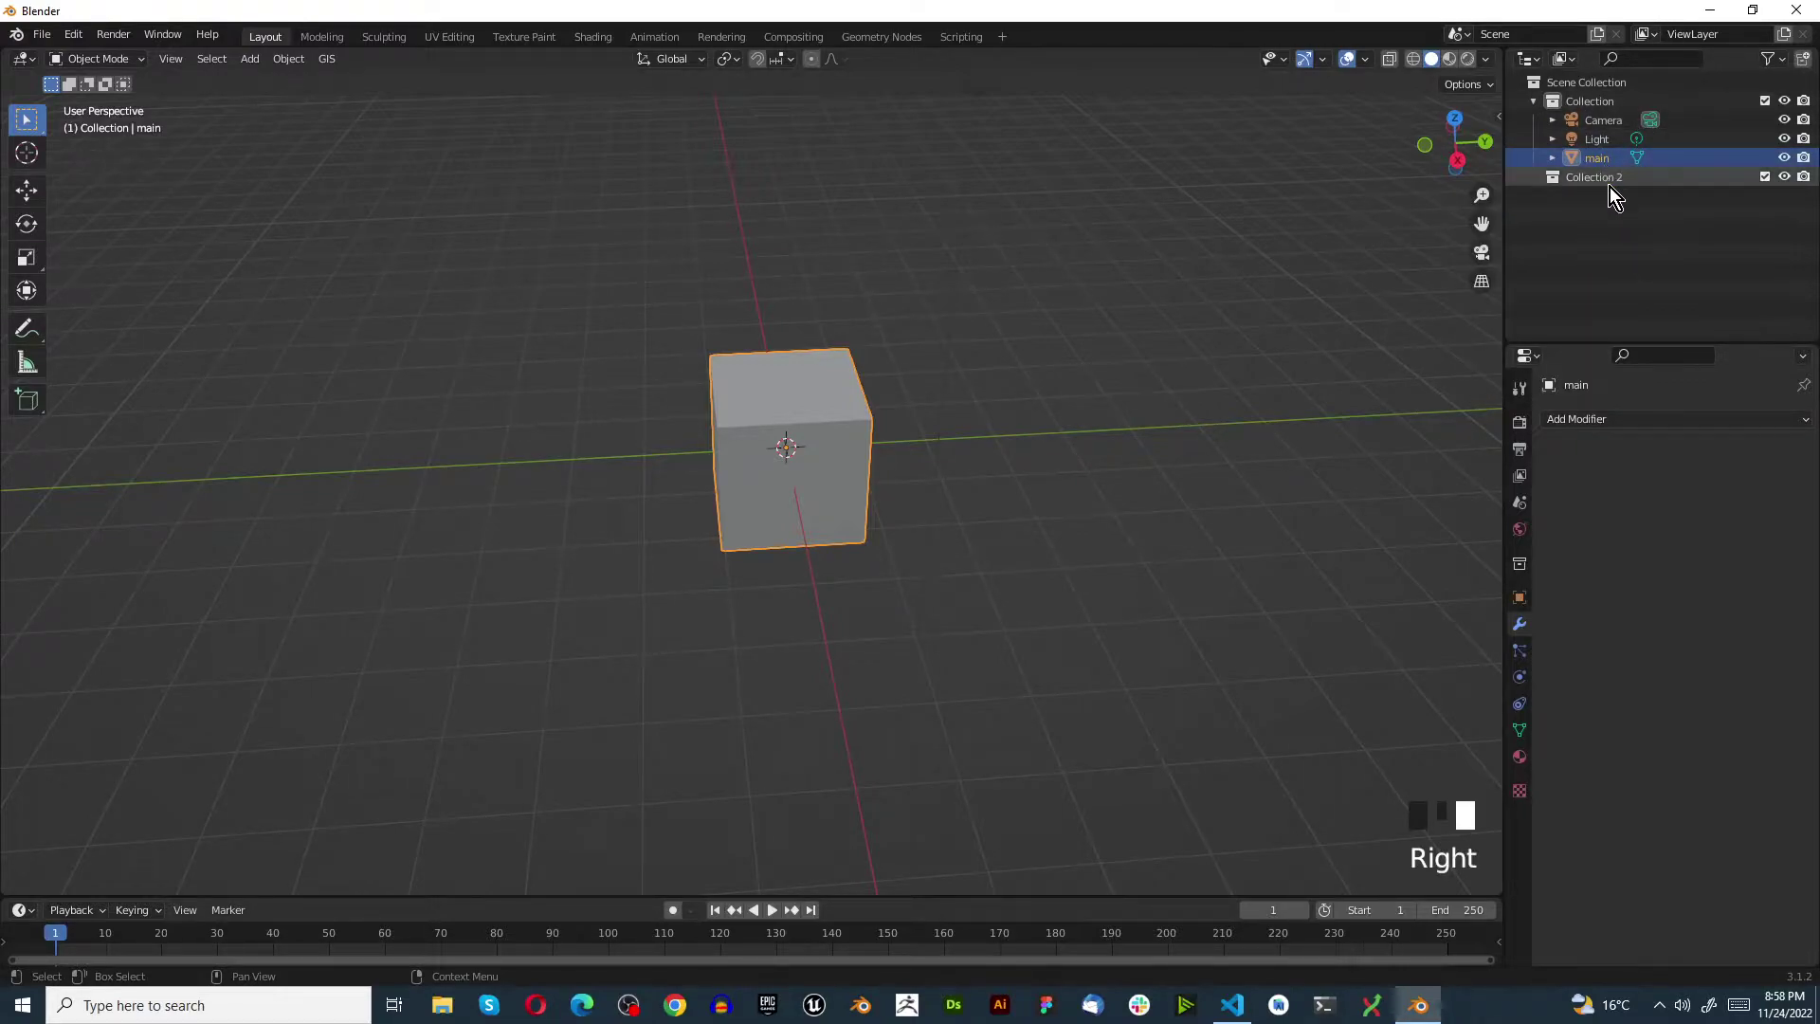
double_click(1607, 182)
text(cutters)
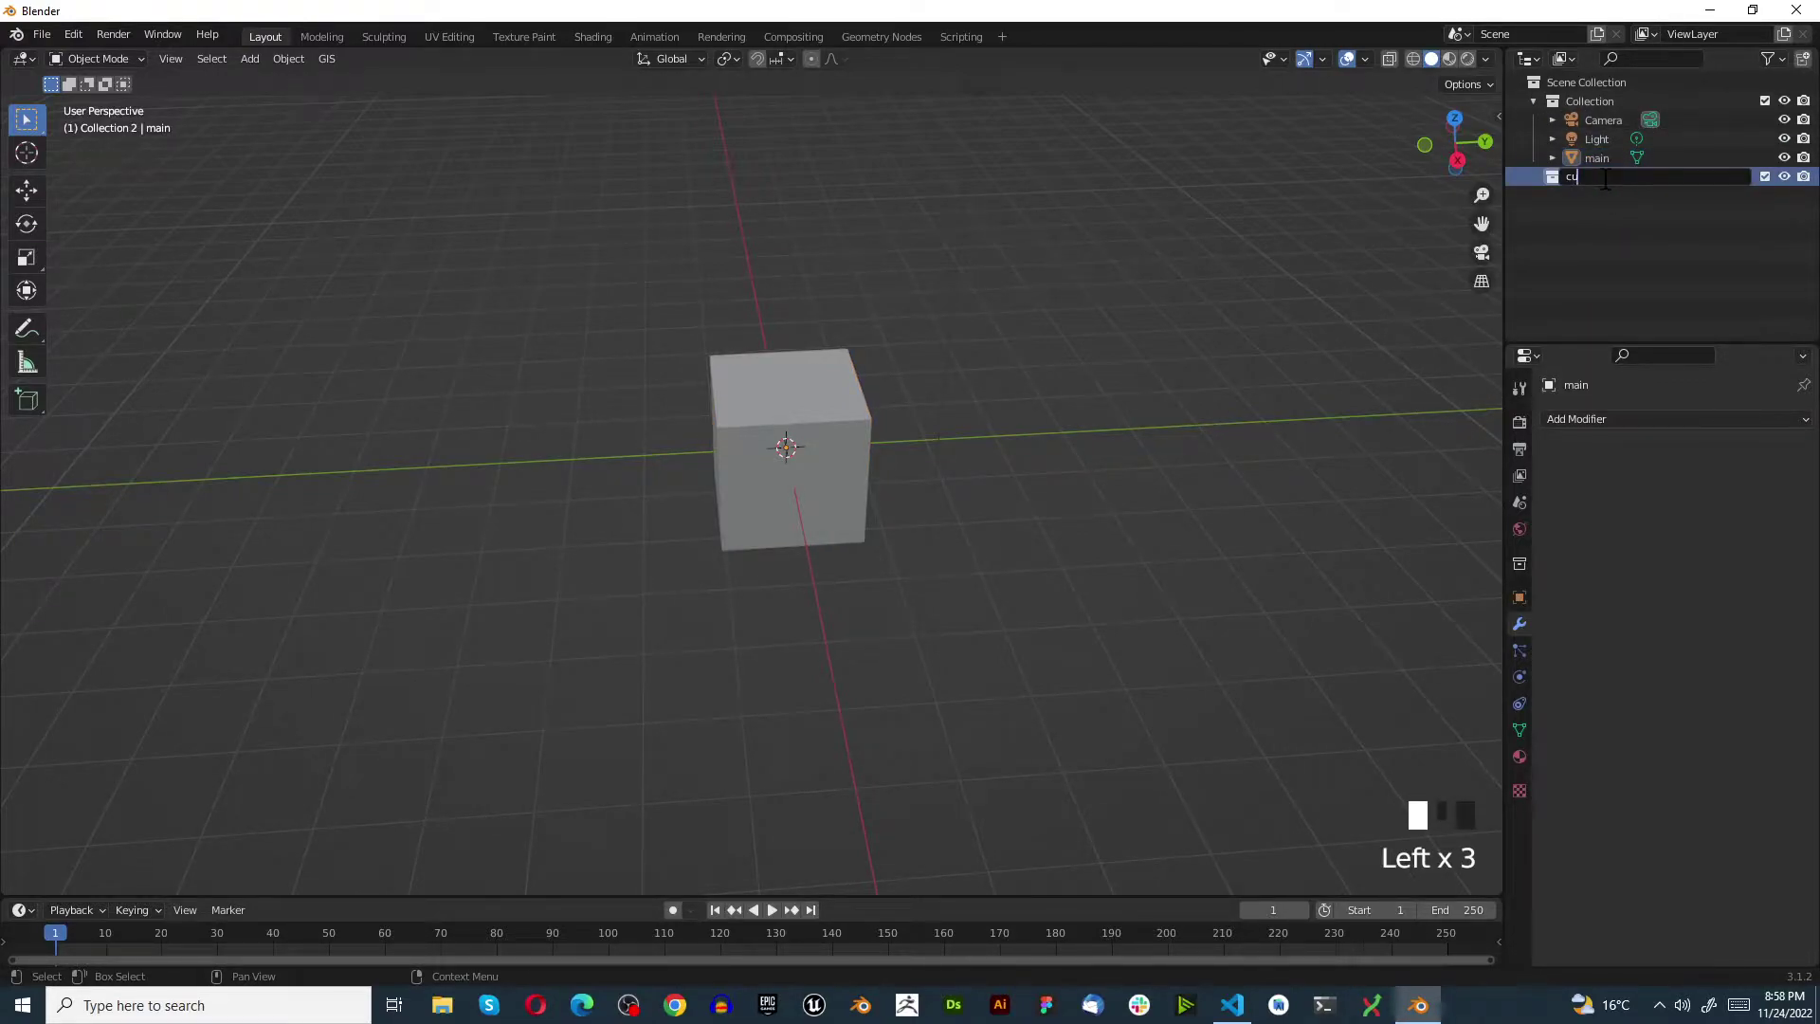
key(Return)
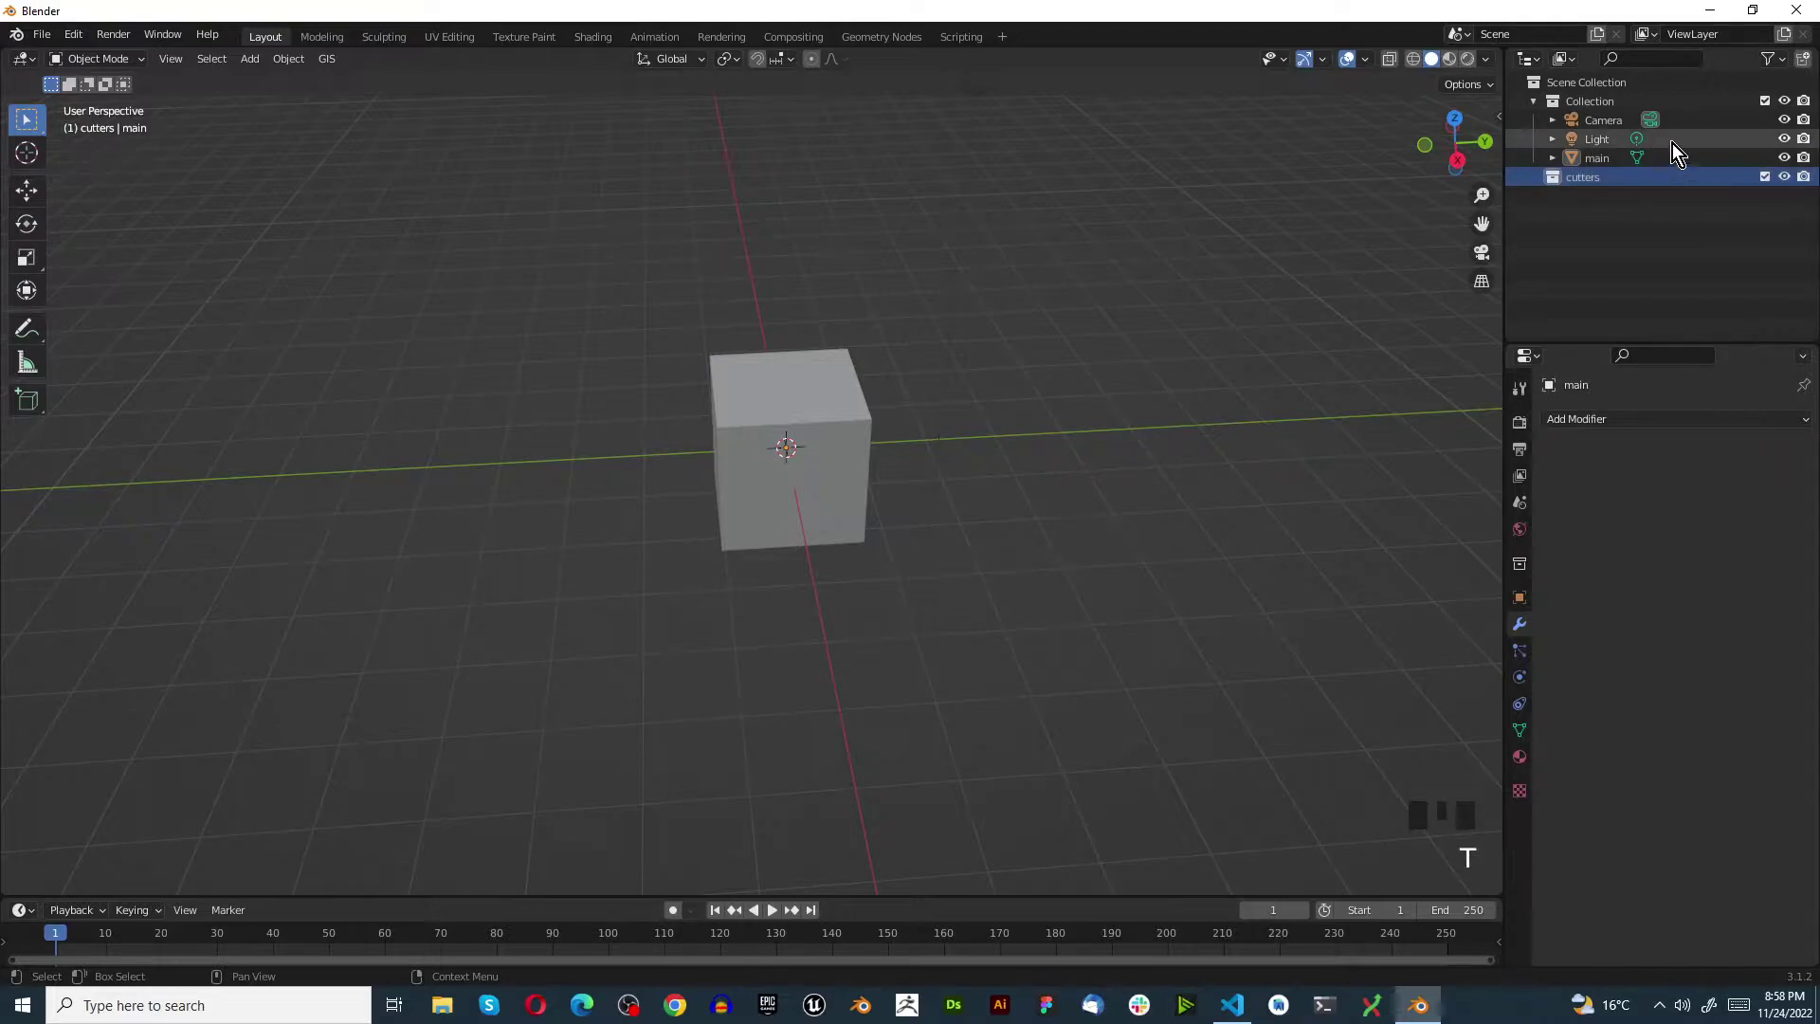
click(1805, 181)
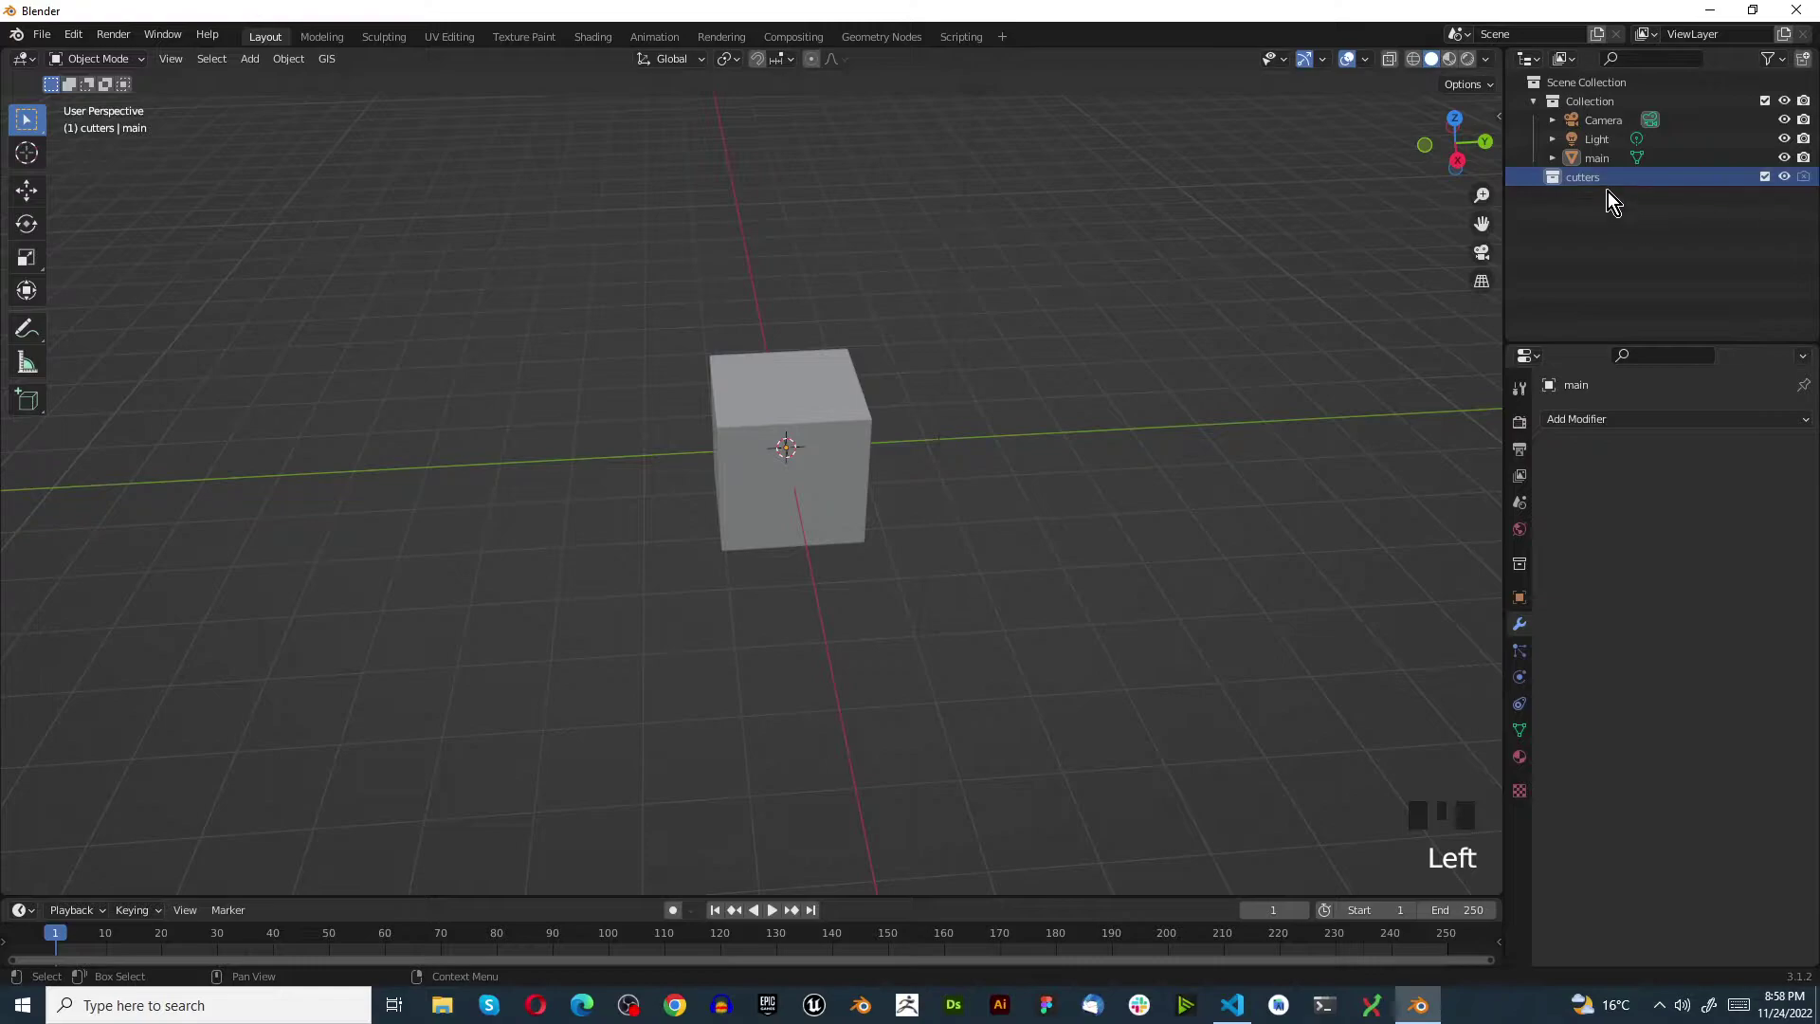
Add a Bevel modifier to the main cube and set its segments to 6
scroll(661, 416, down, 3)
scroll(665, 408, up, 5)
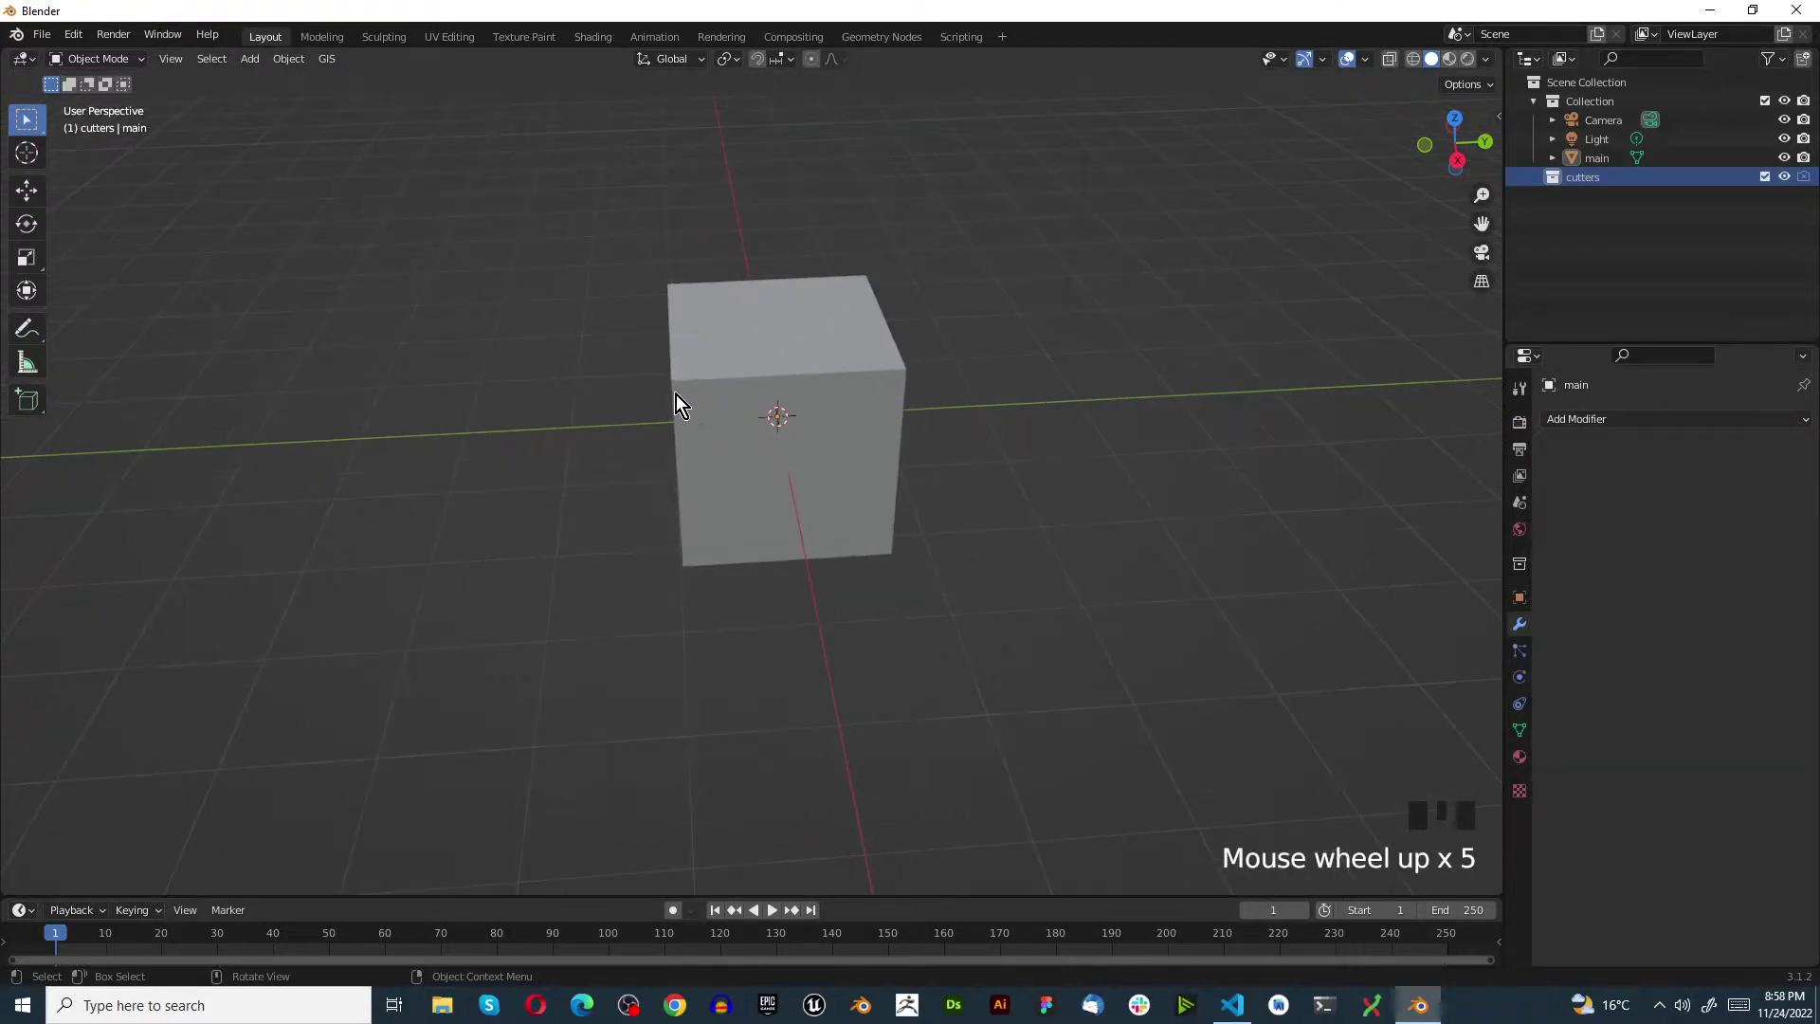
click(697, 394)
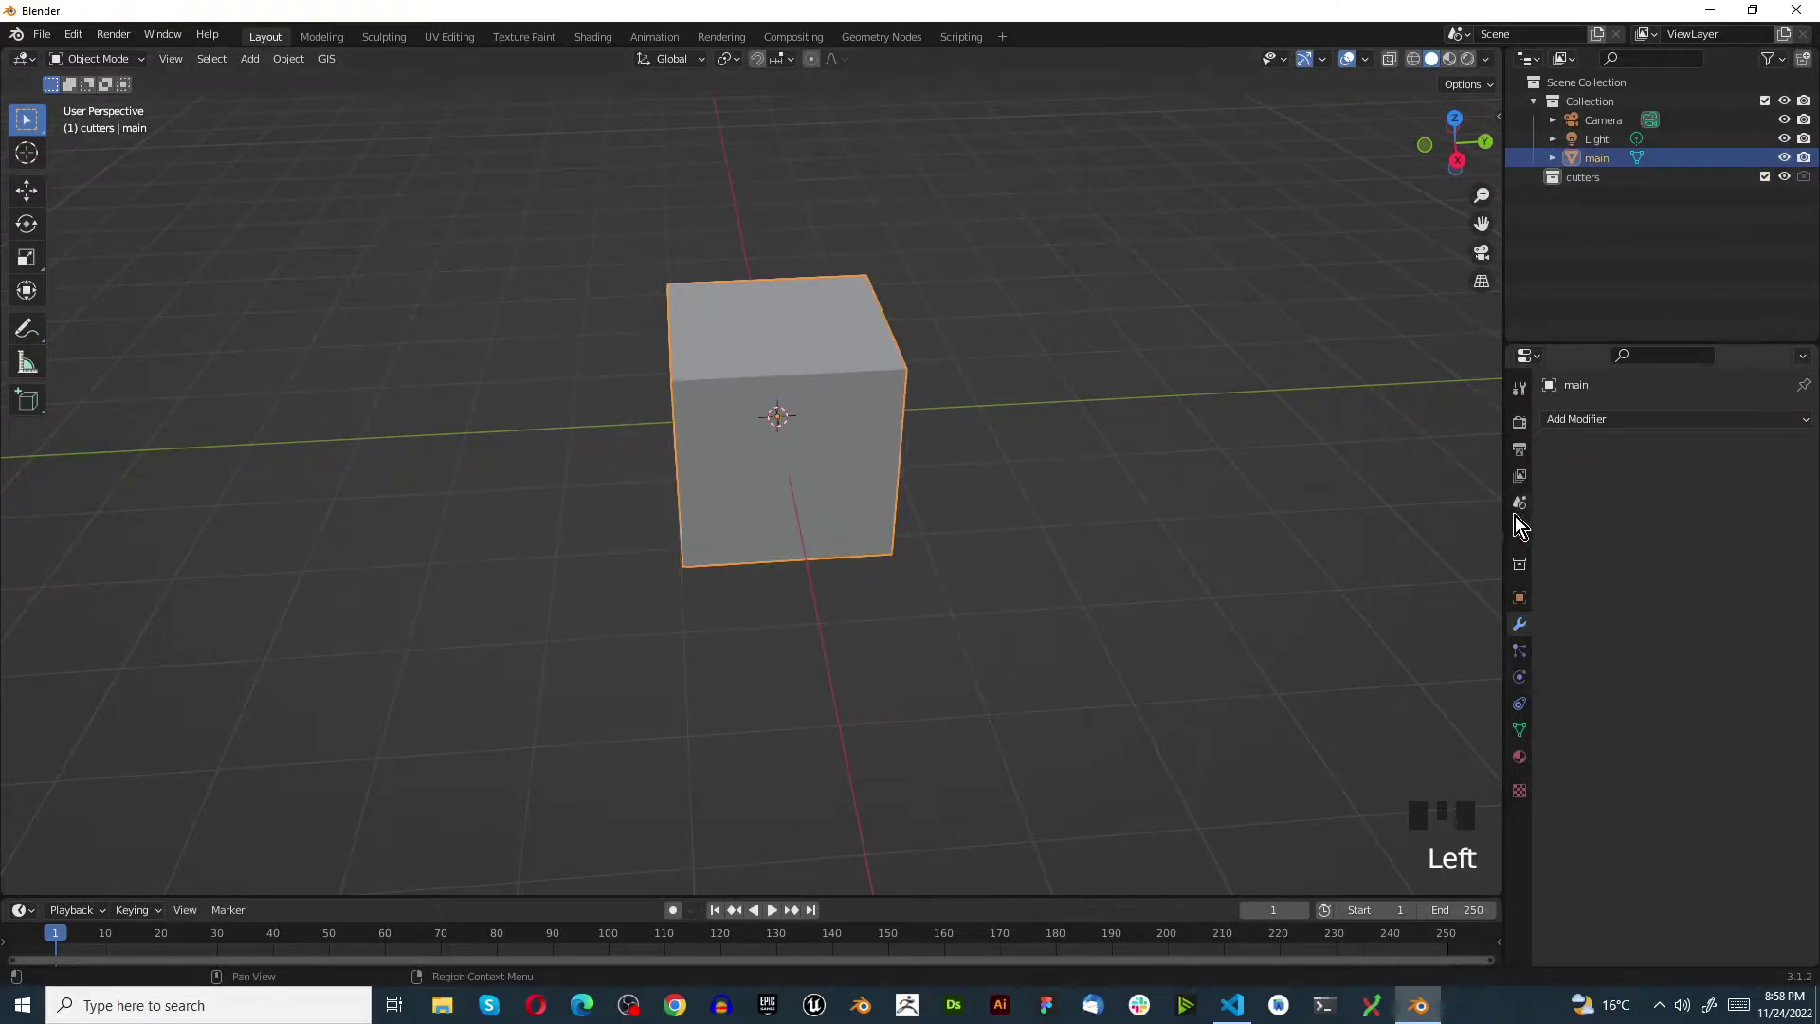
click(1617, 423)
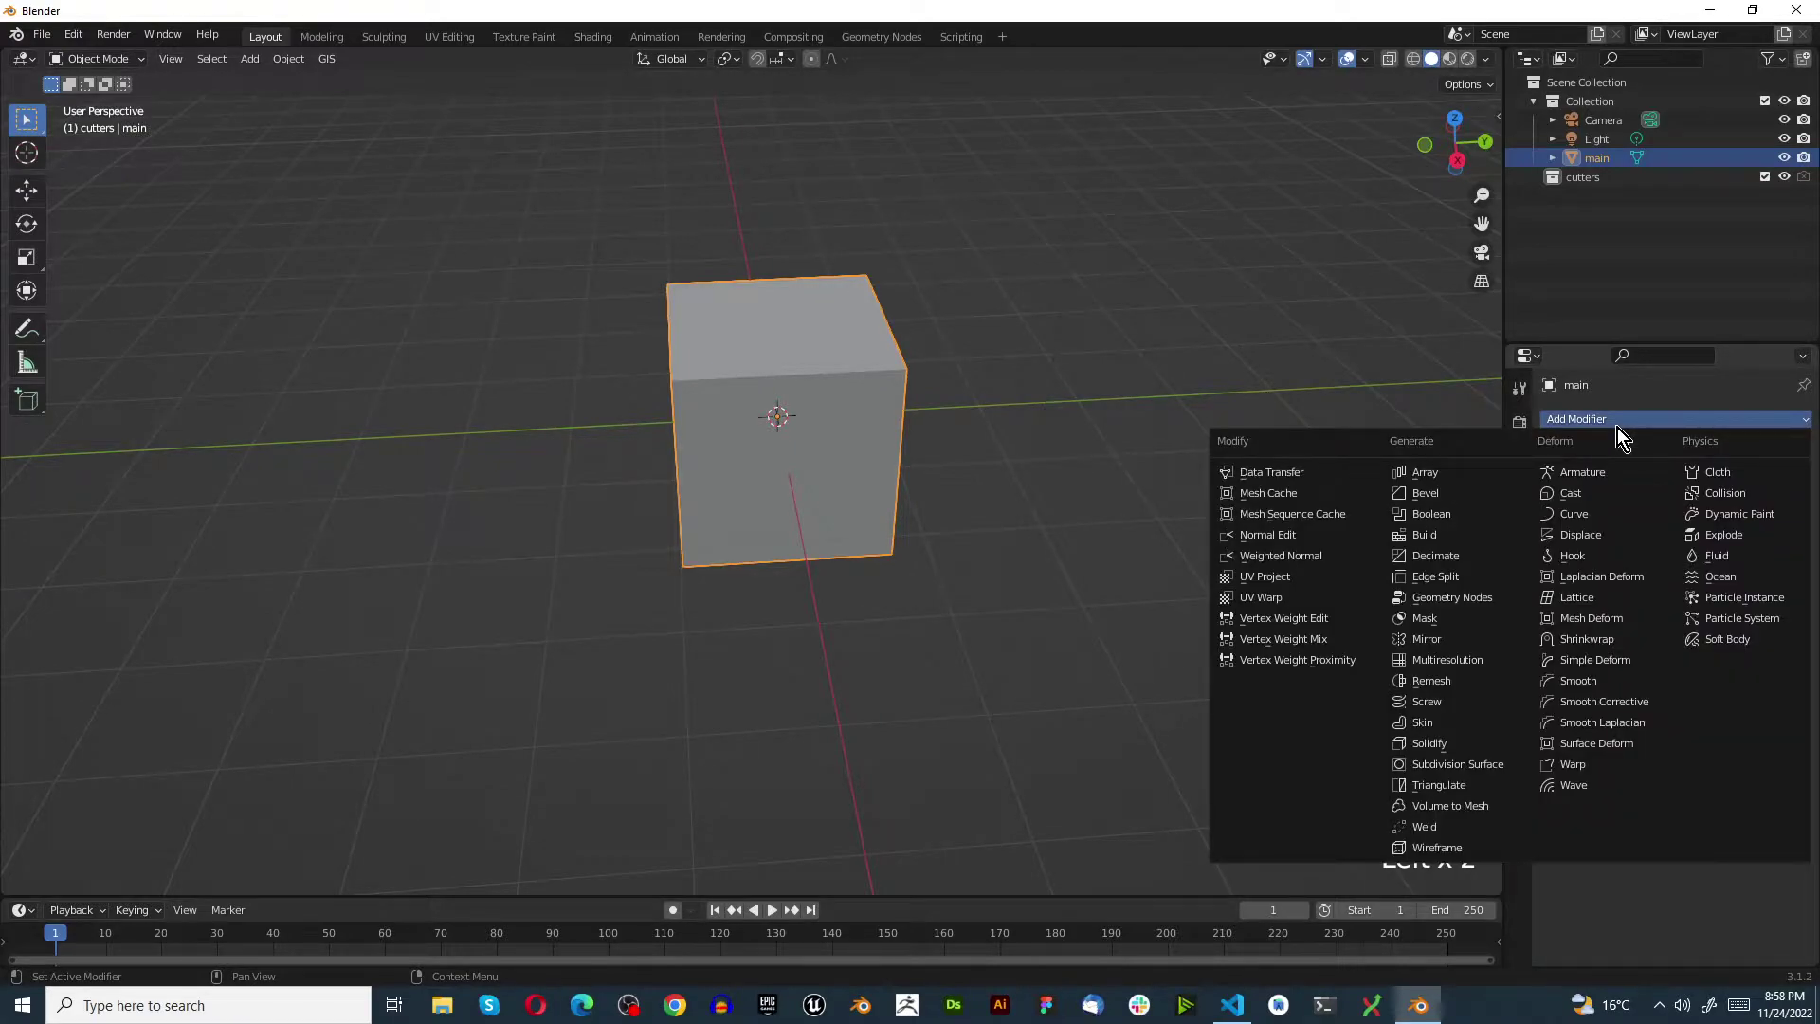
click(1432, 494)
scroll(1393, 471, up, 3)
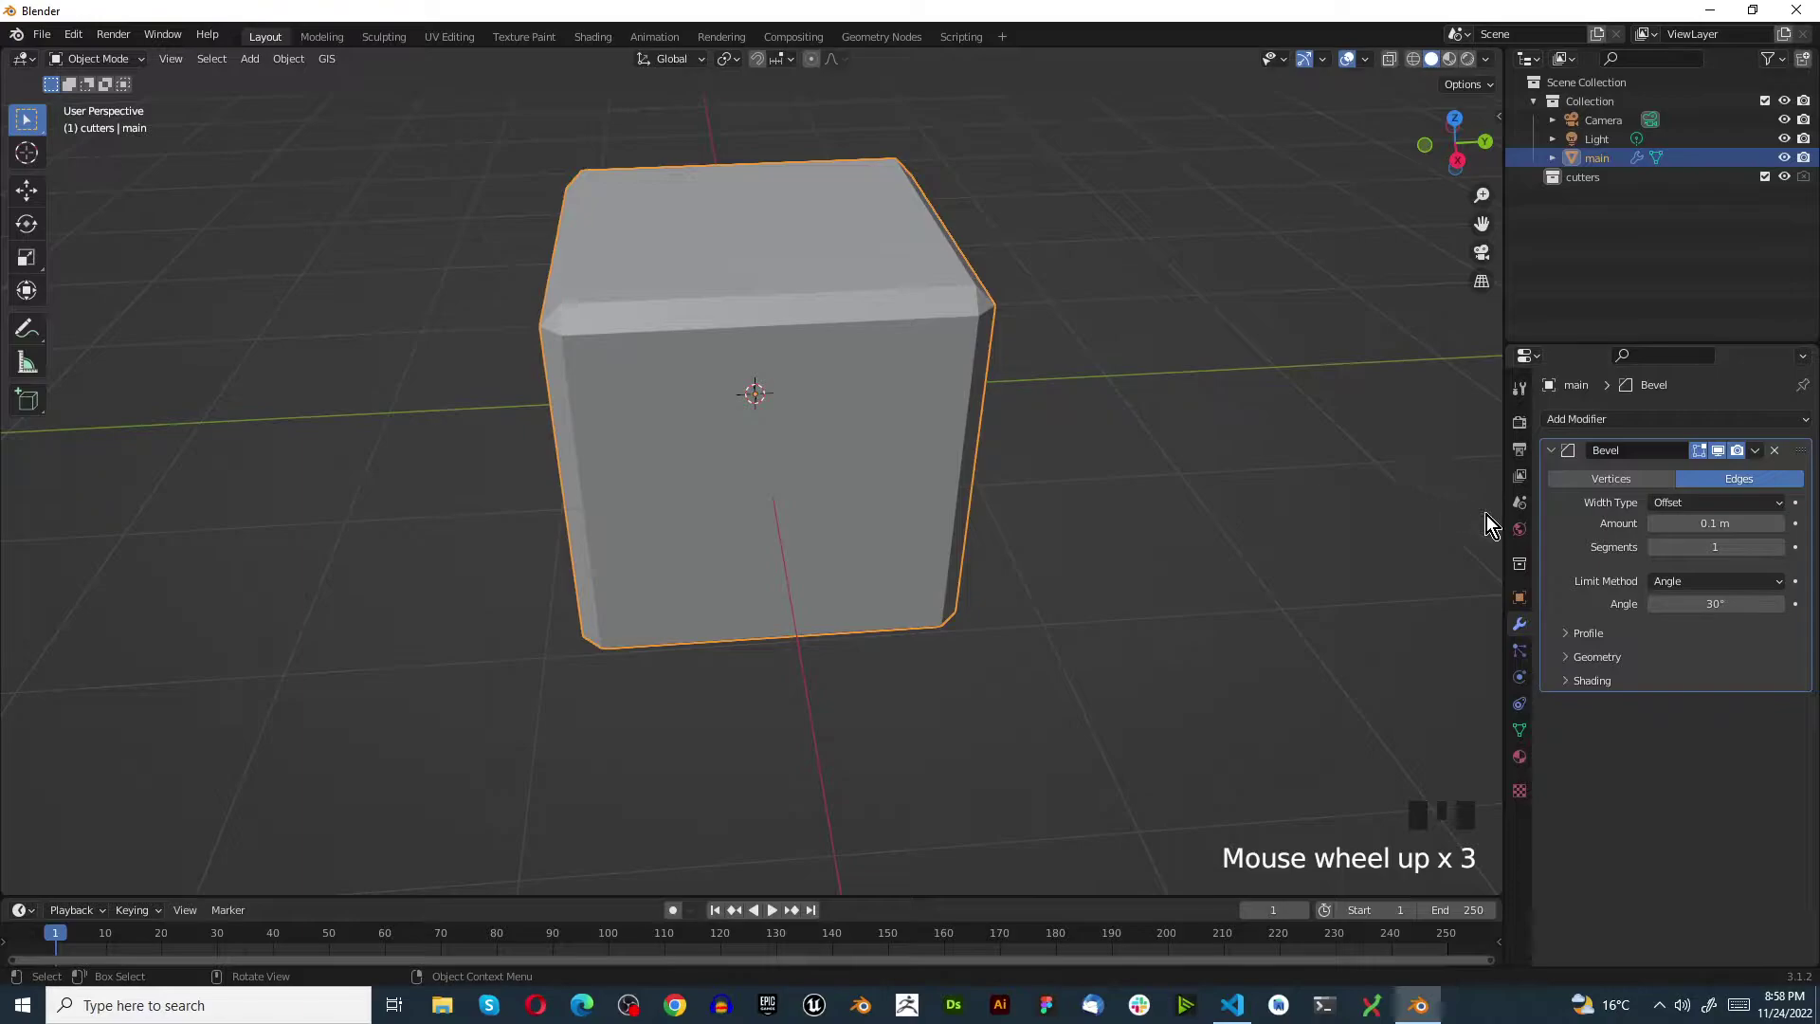
click(1793, 548)
click(1792, 548)
click(1779, 546)
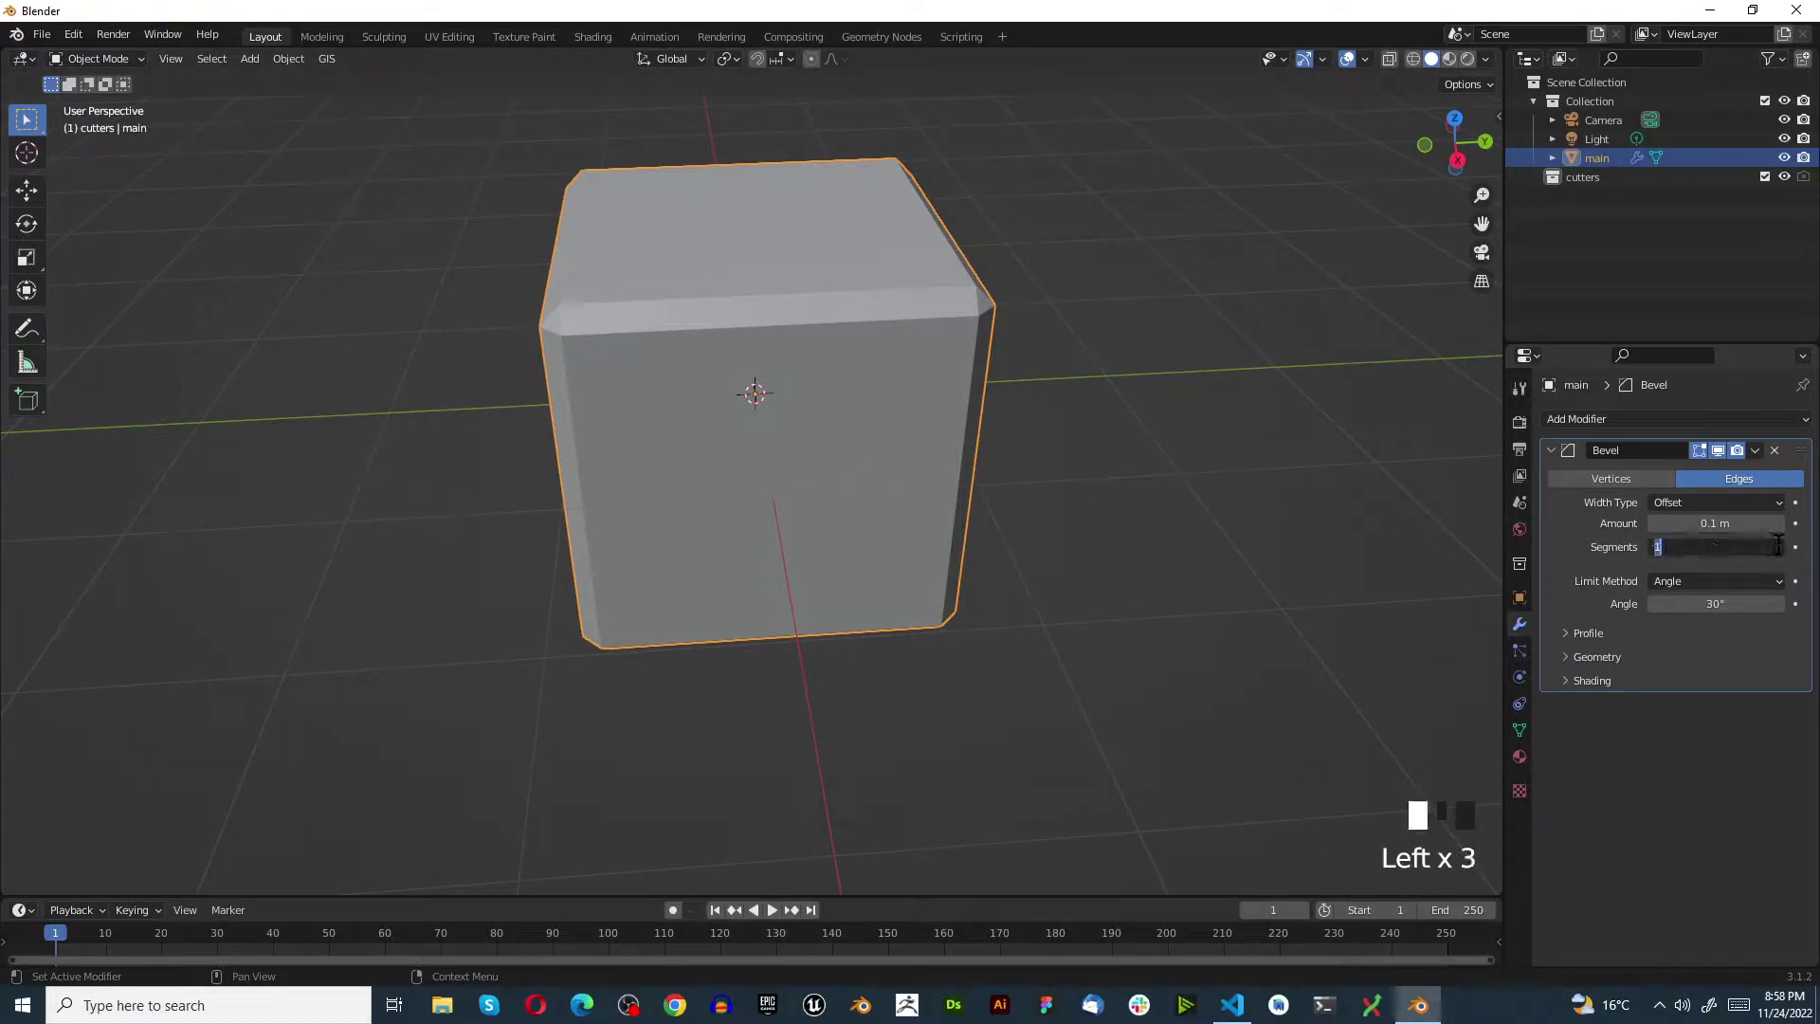
text(6)
key(Return)
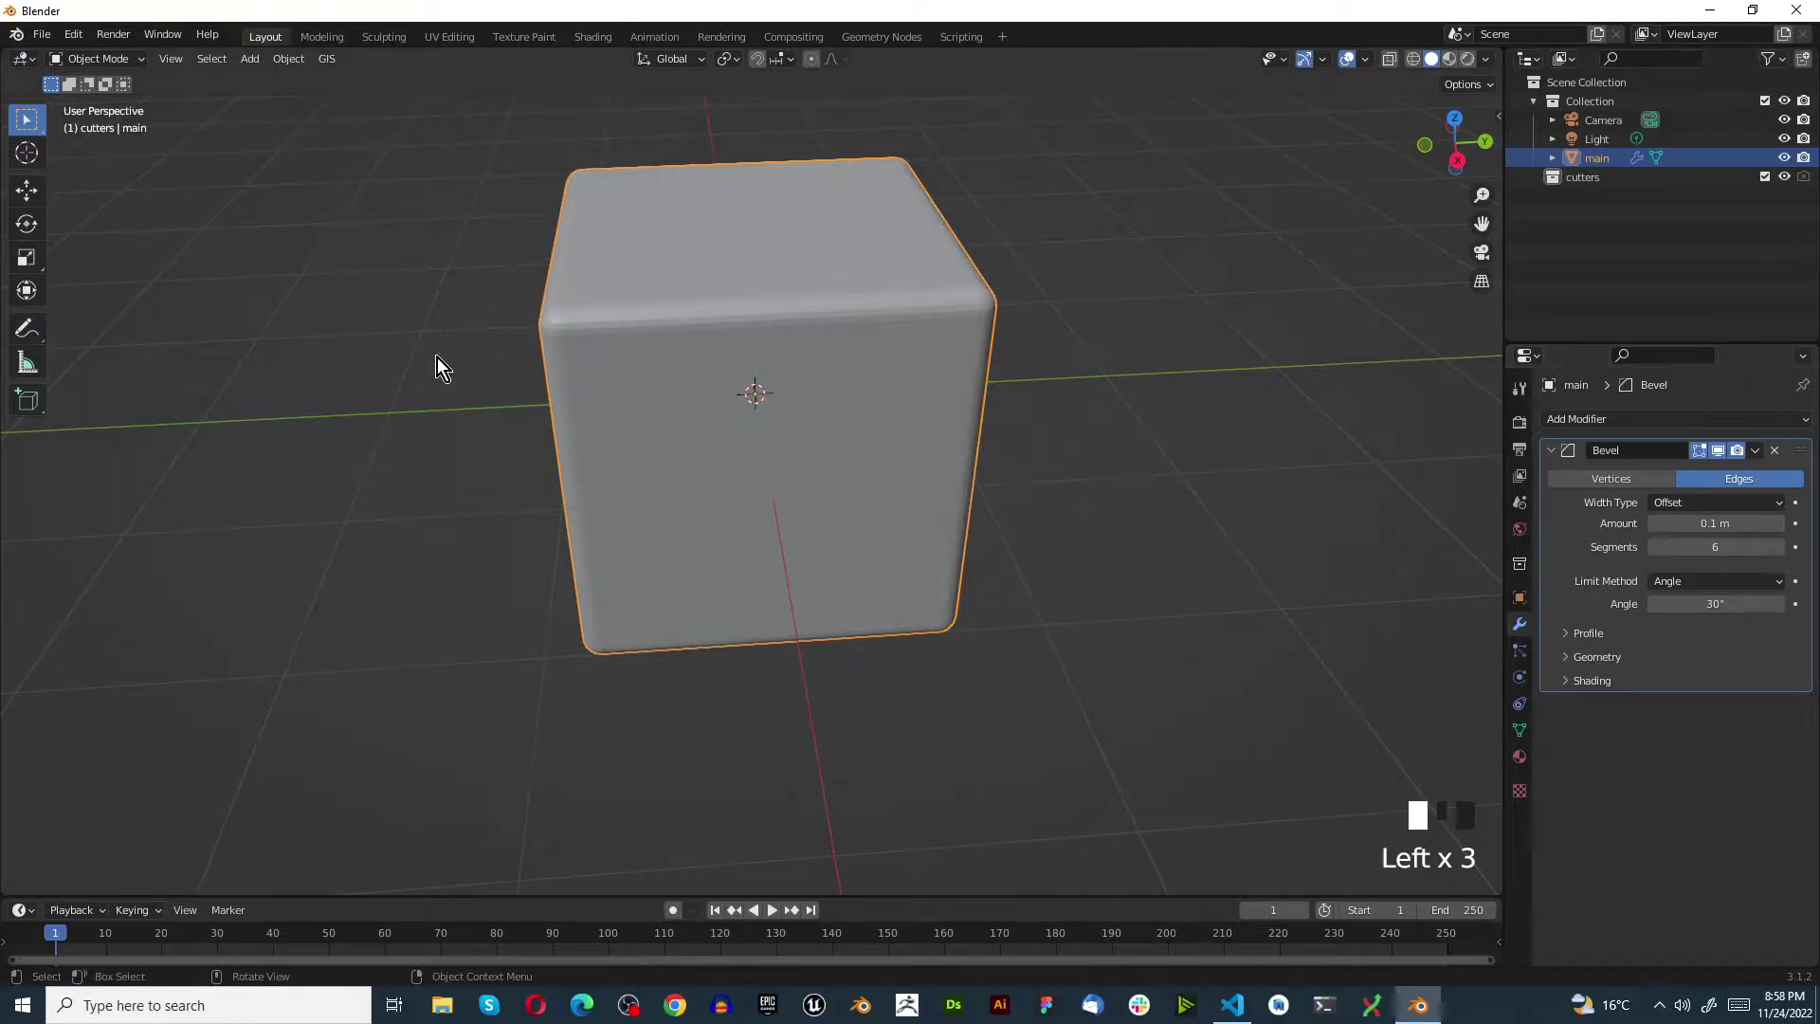
Shade the main cube smooth and enable Auto Smooth for its normals
scroll(673, 378, up, 5)
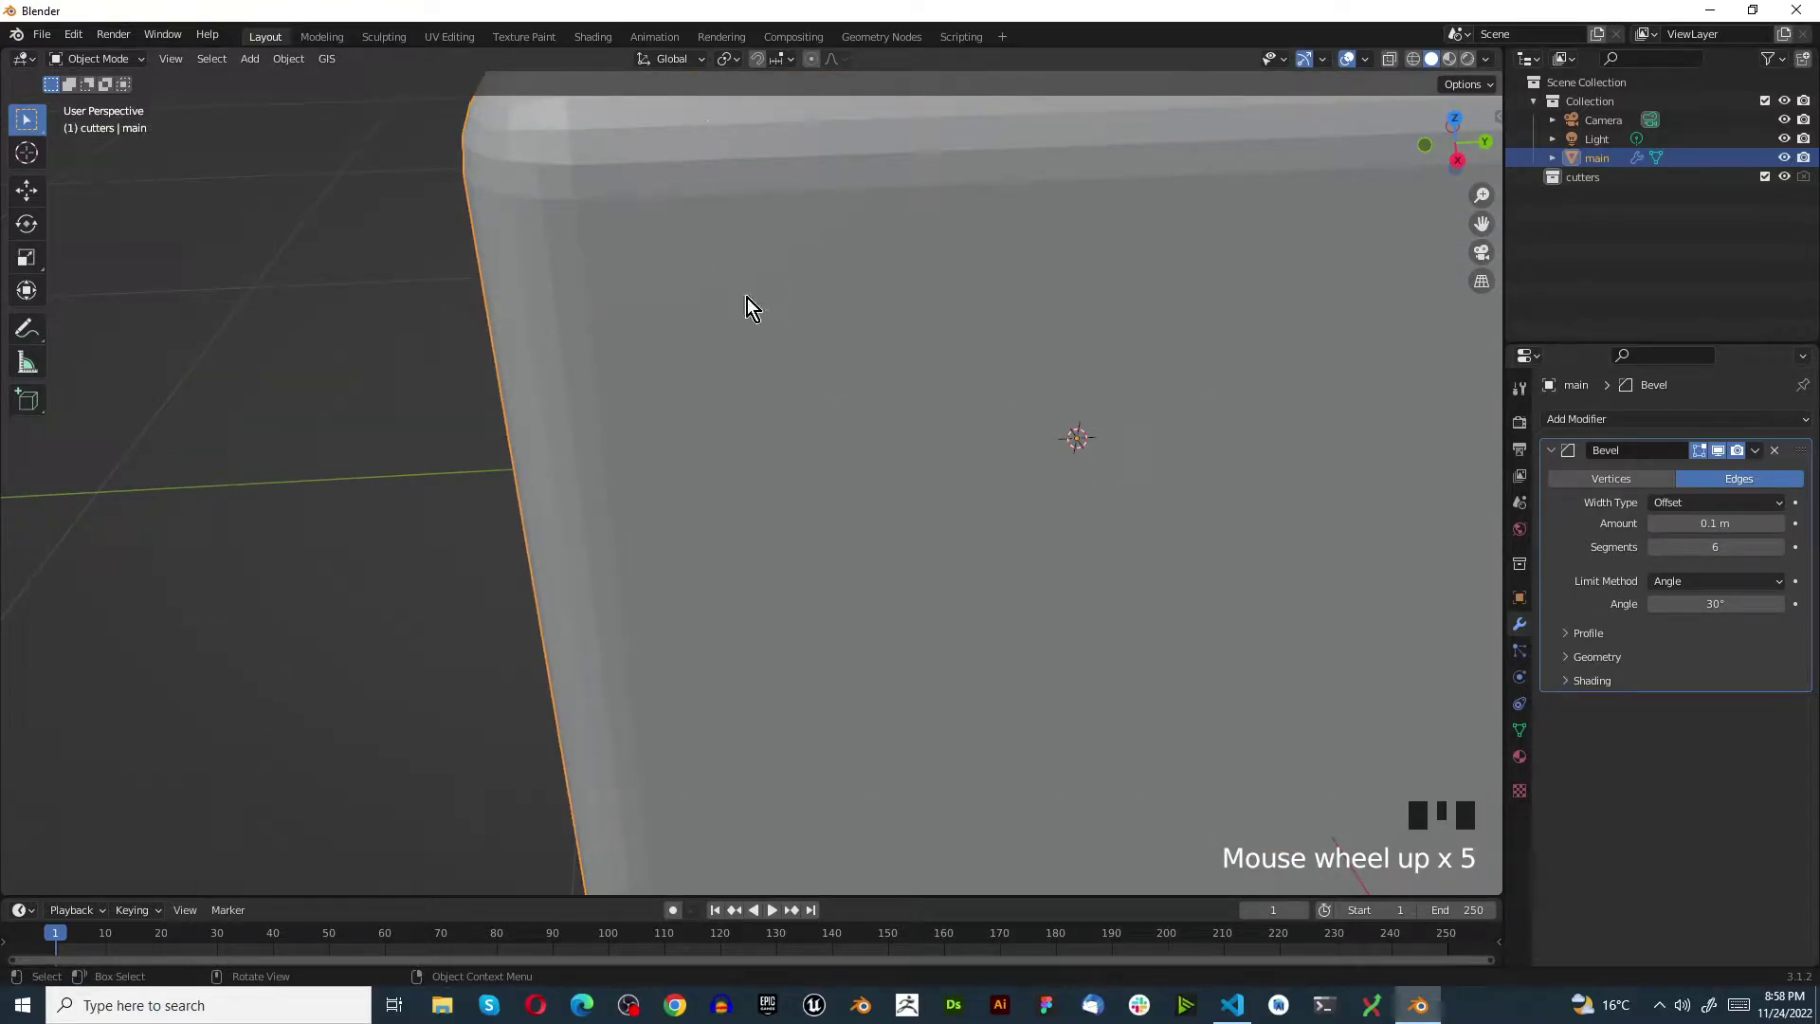
right_click(732, 323)
scroll(740, 341, down, 5)
middle_drag(761, 351, 957, 351)
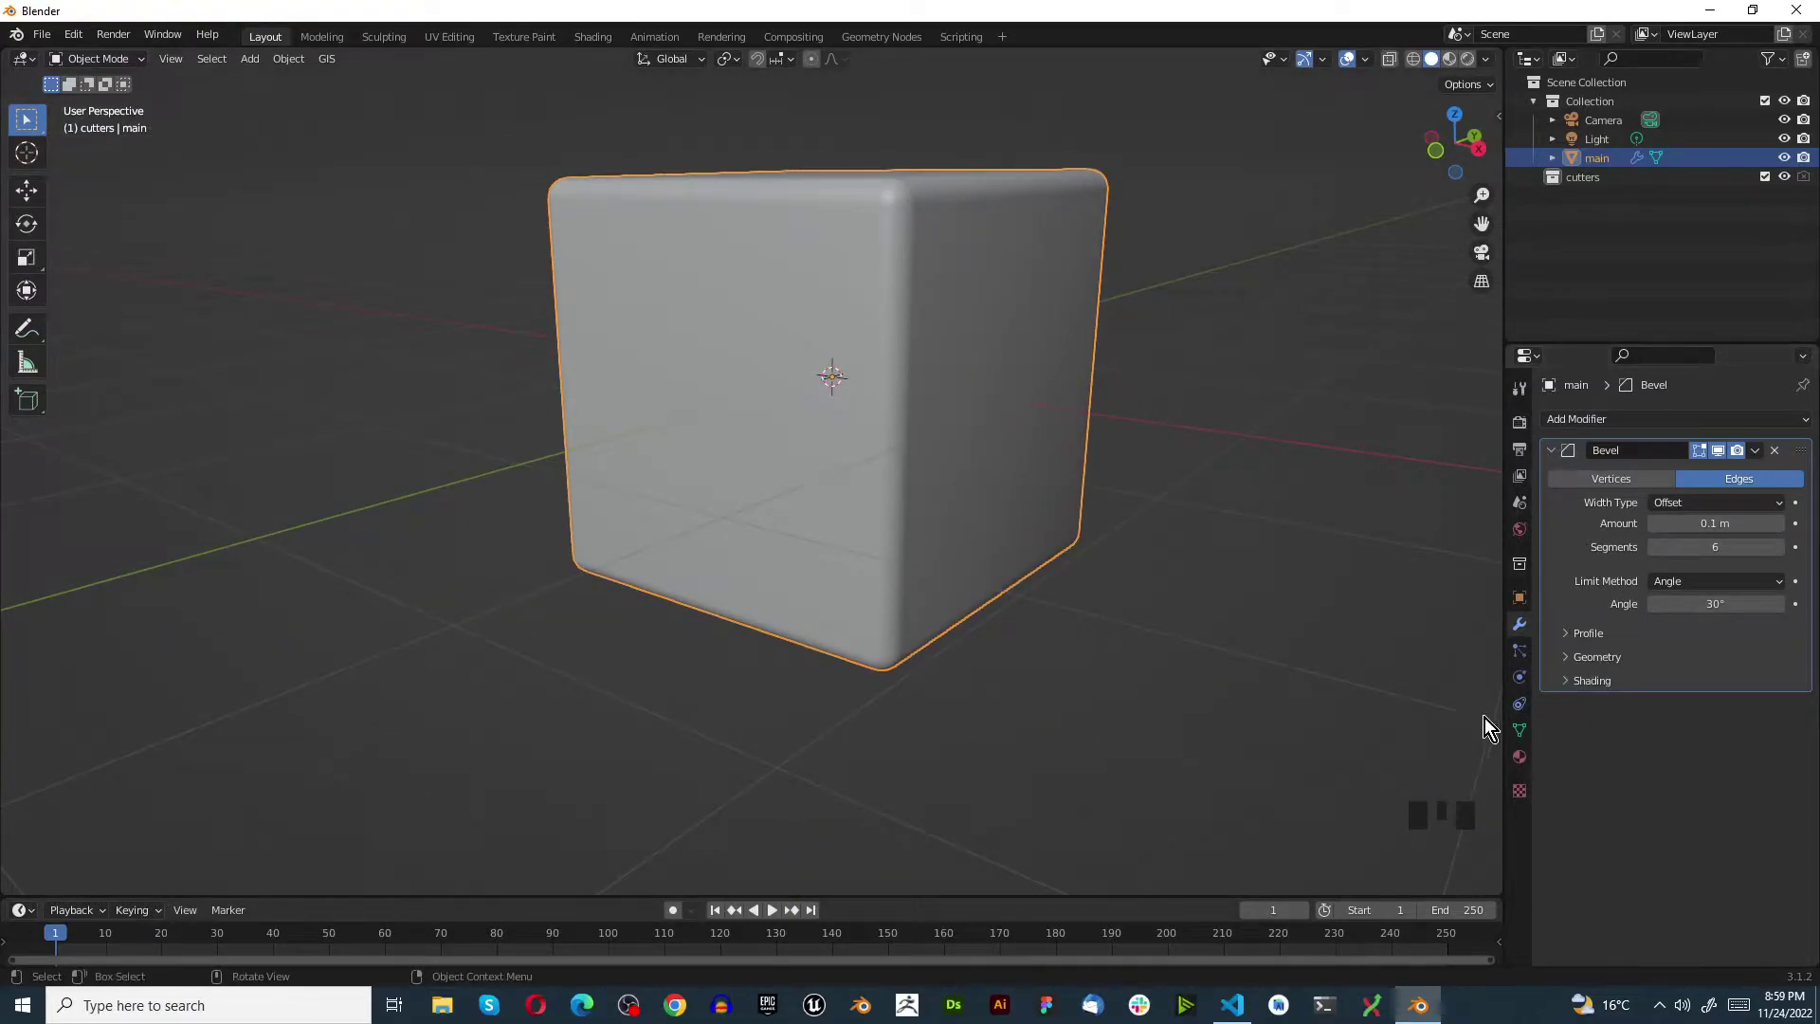
click(1521, 730)
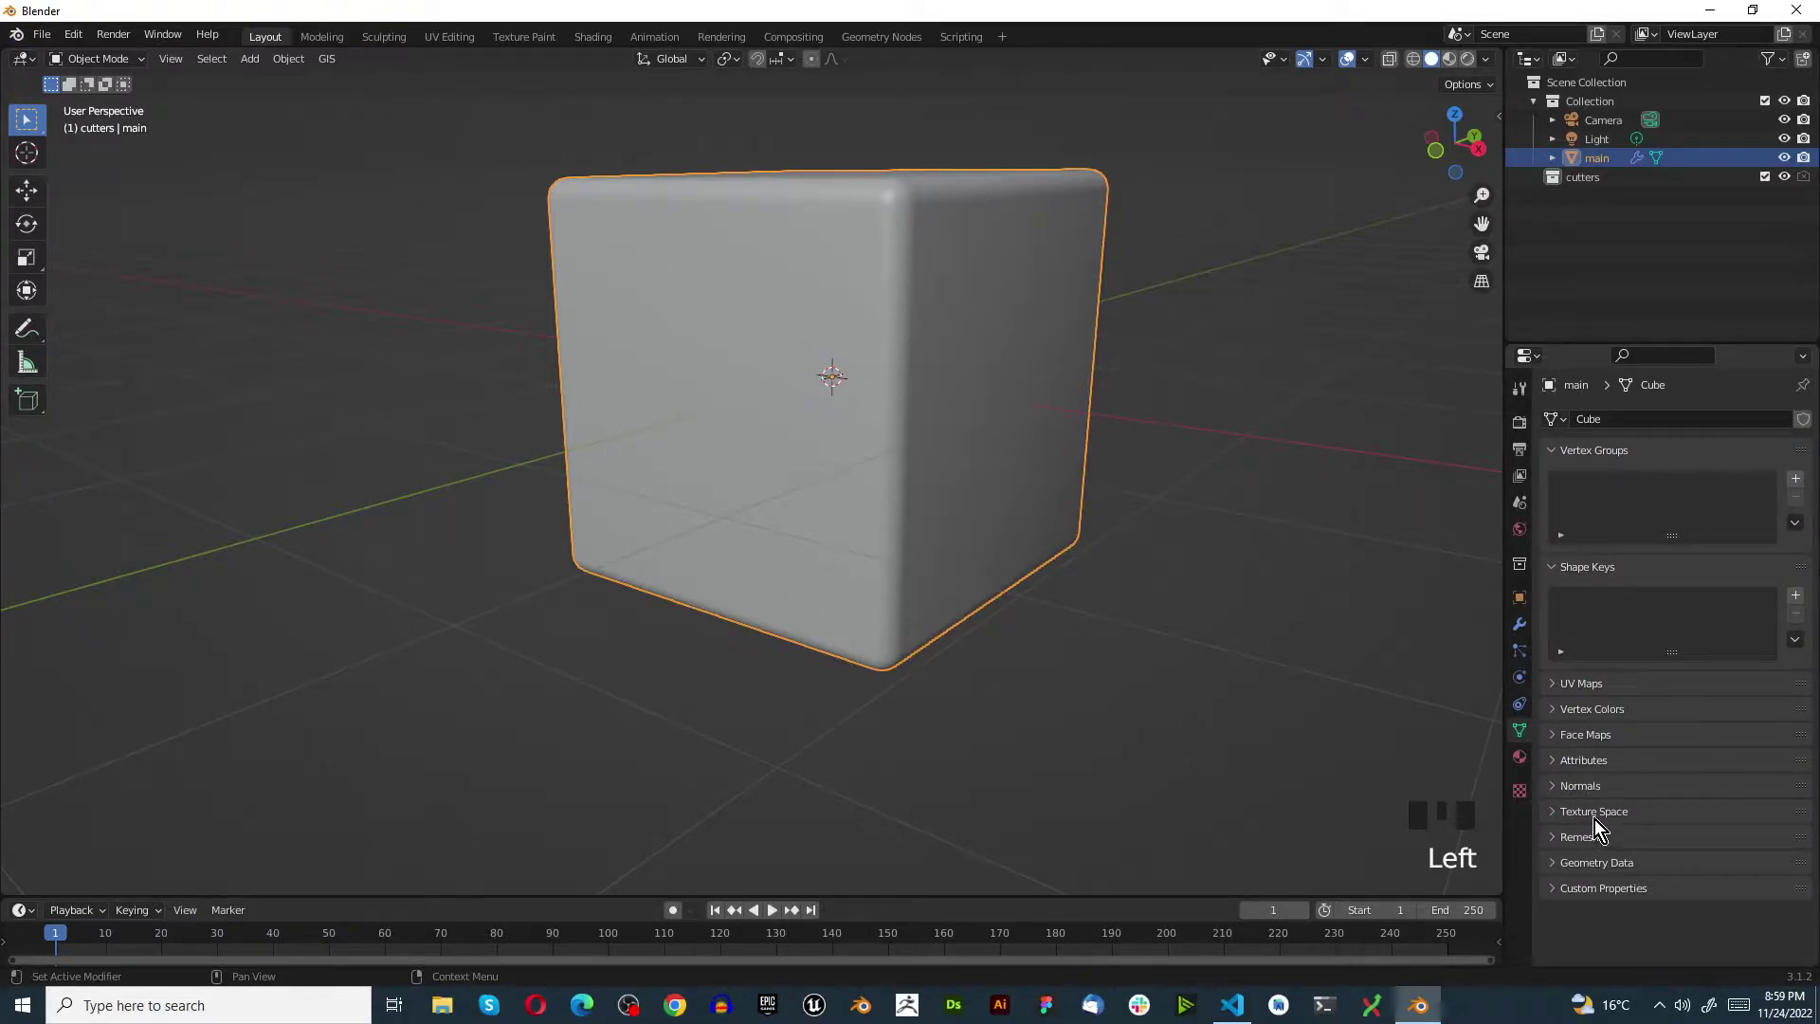
click(1599, 784)
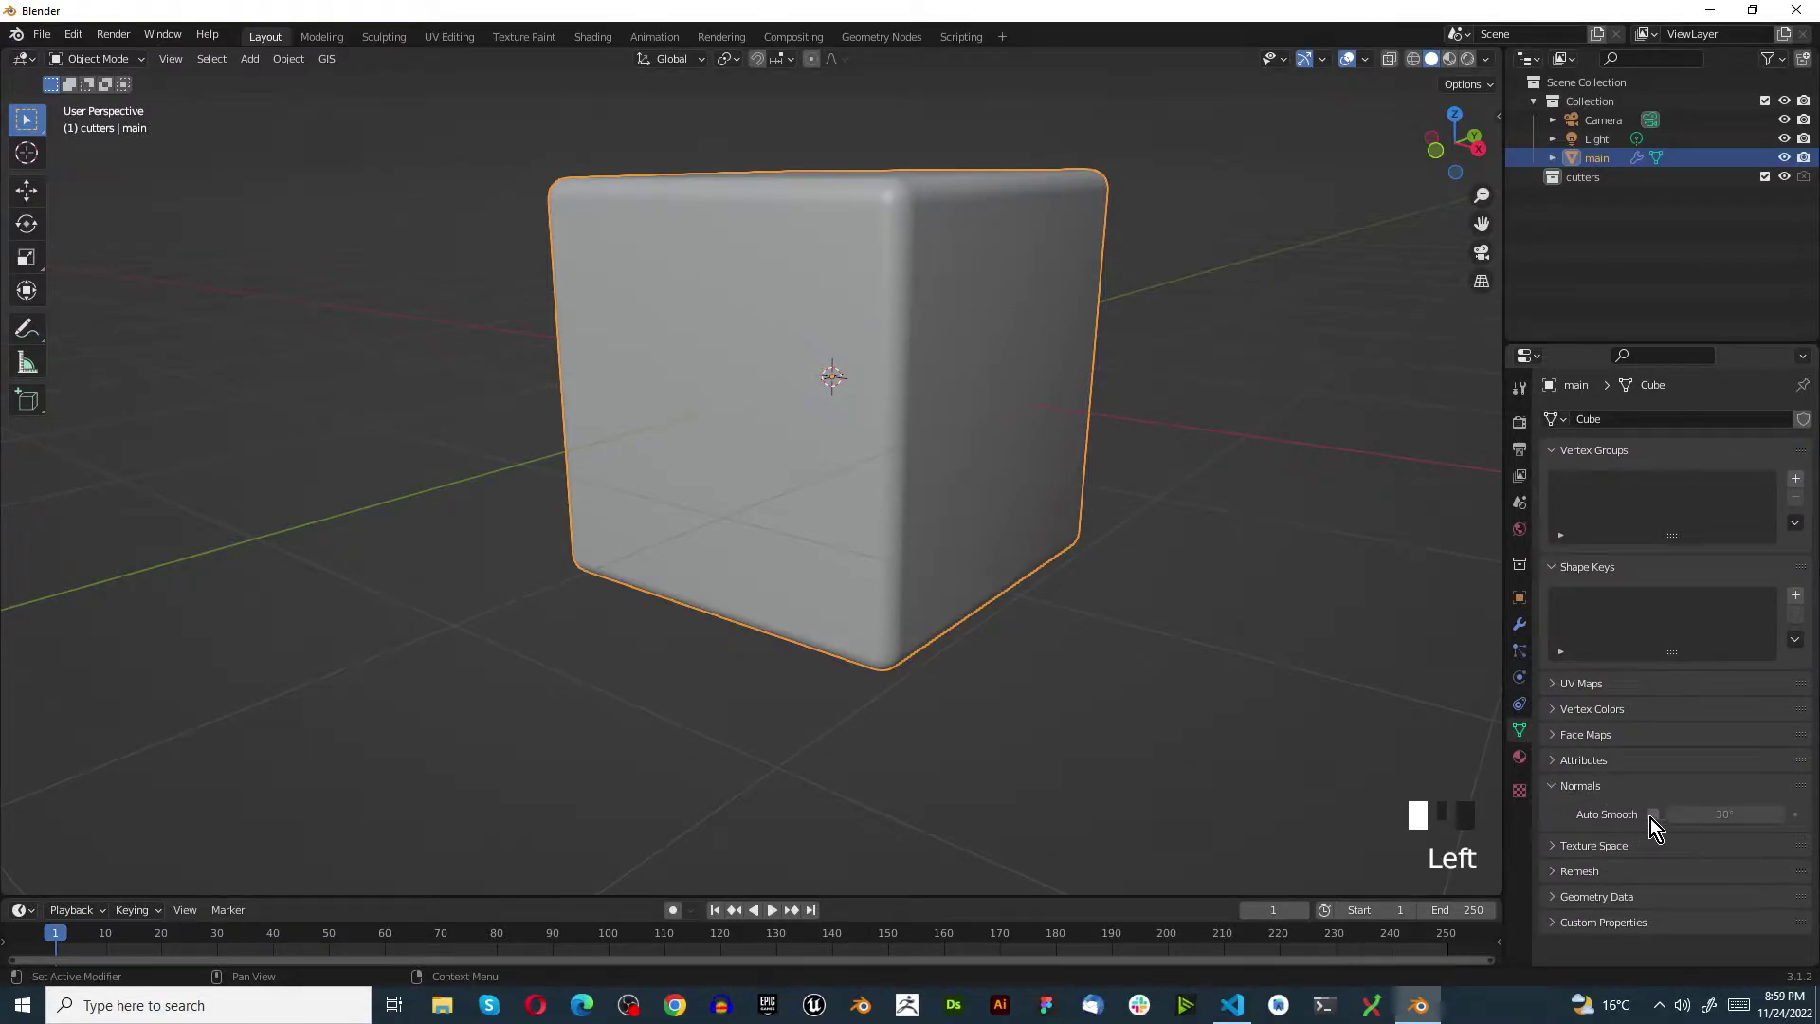
click(1653, 814)
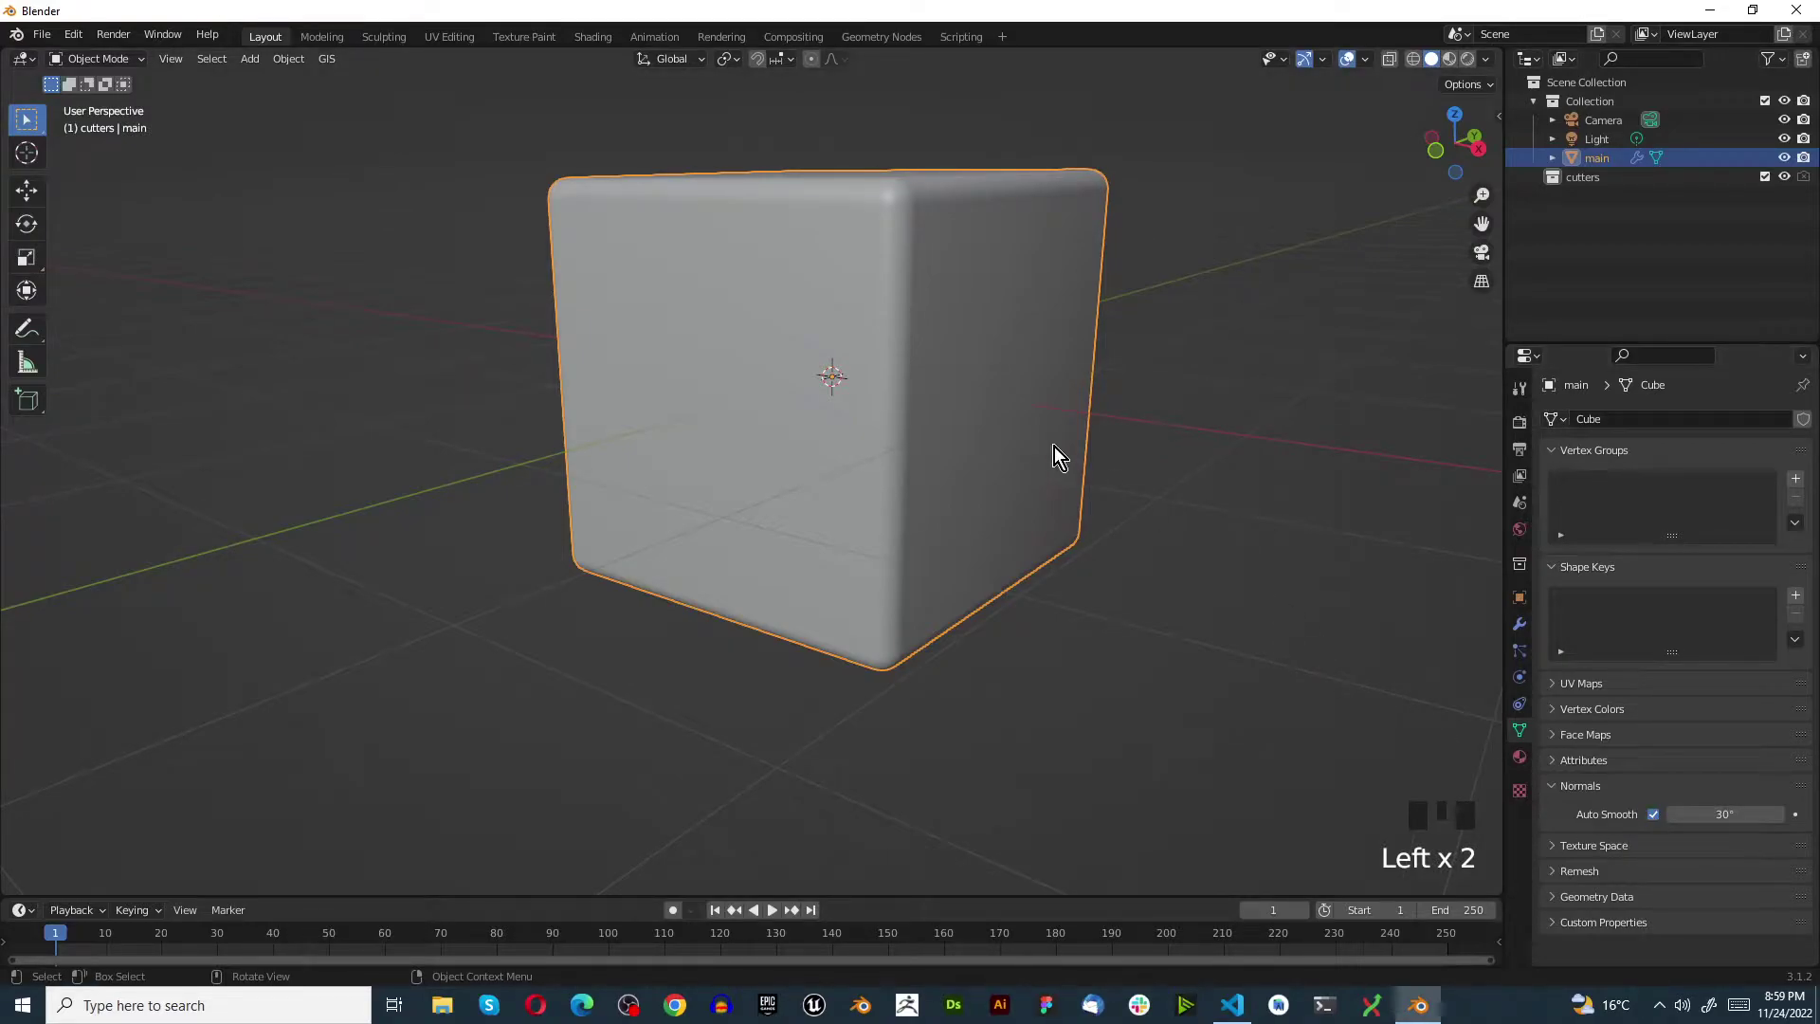
scroll(1054, 451, down, 5)
middle_drag(1127, 394, 997, 455)
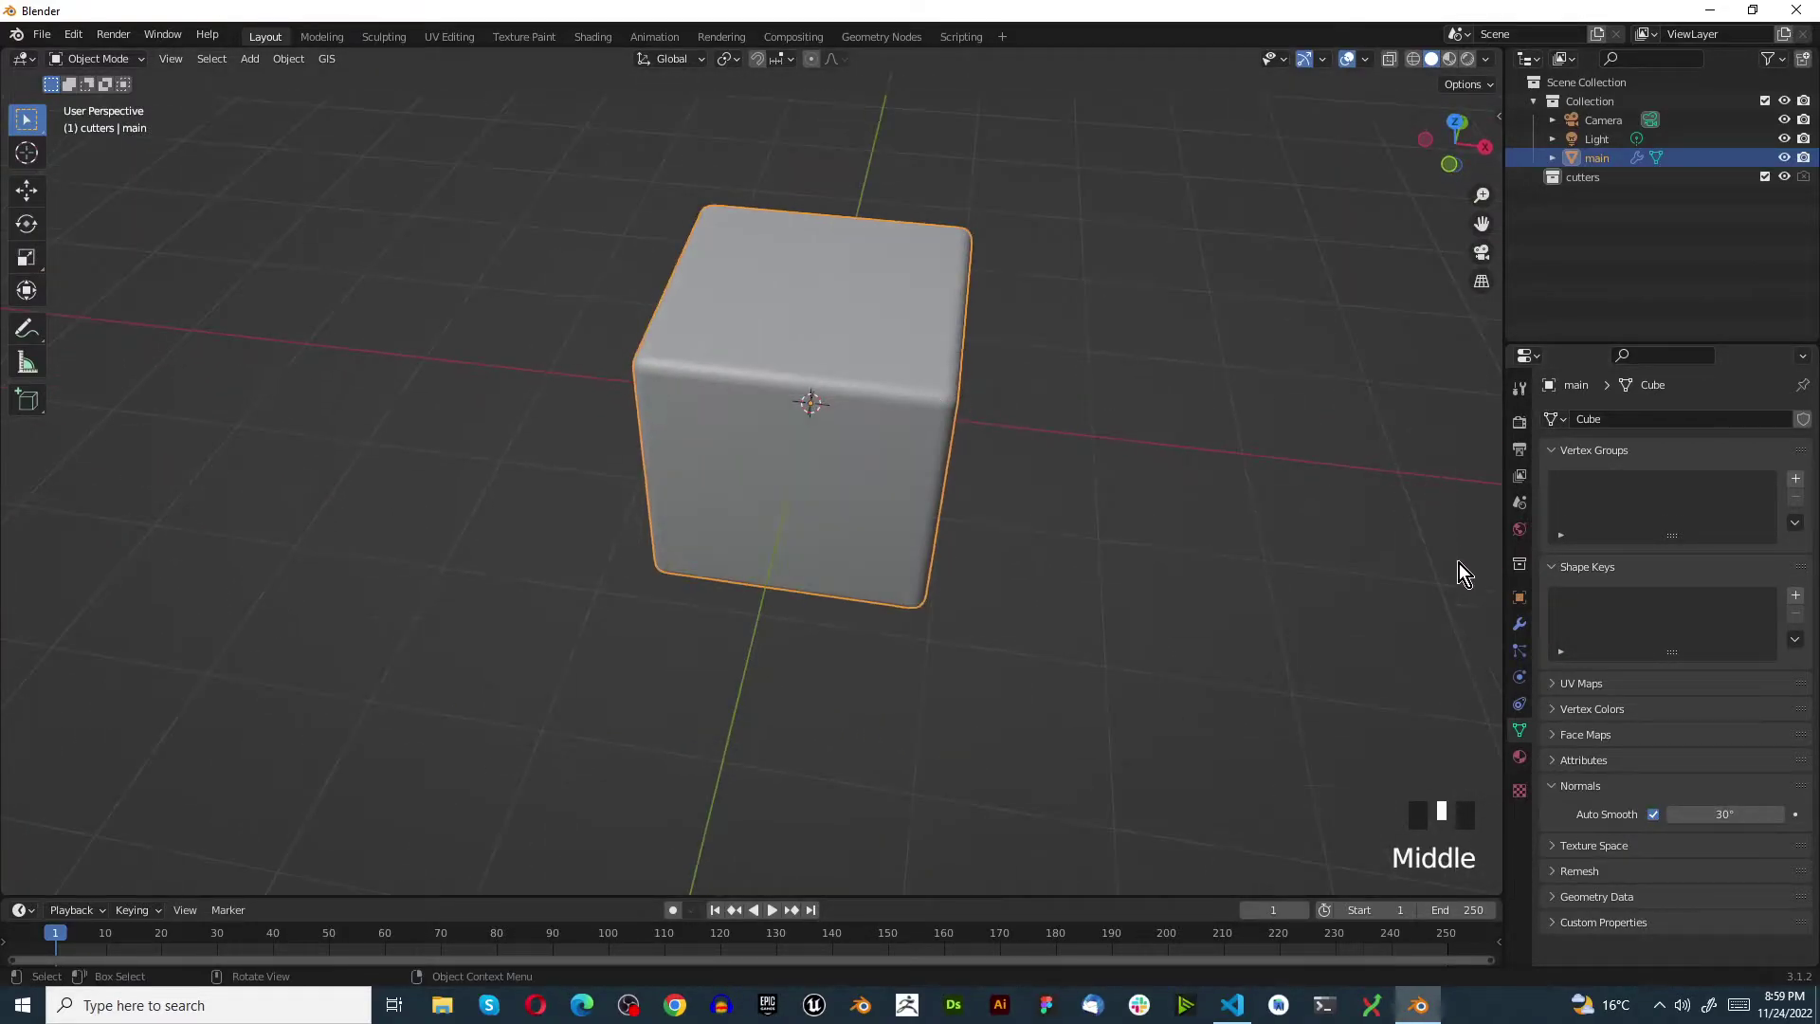
Collapse the main cube's Bevel modifier and add a Boolean modifier below it
click(1520, 624)
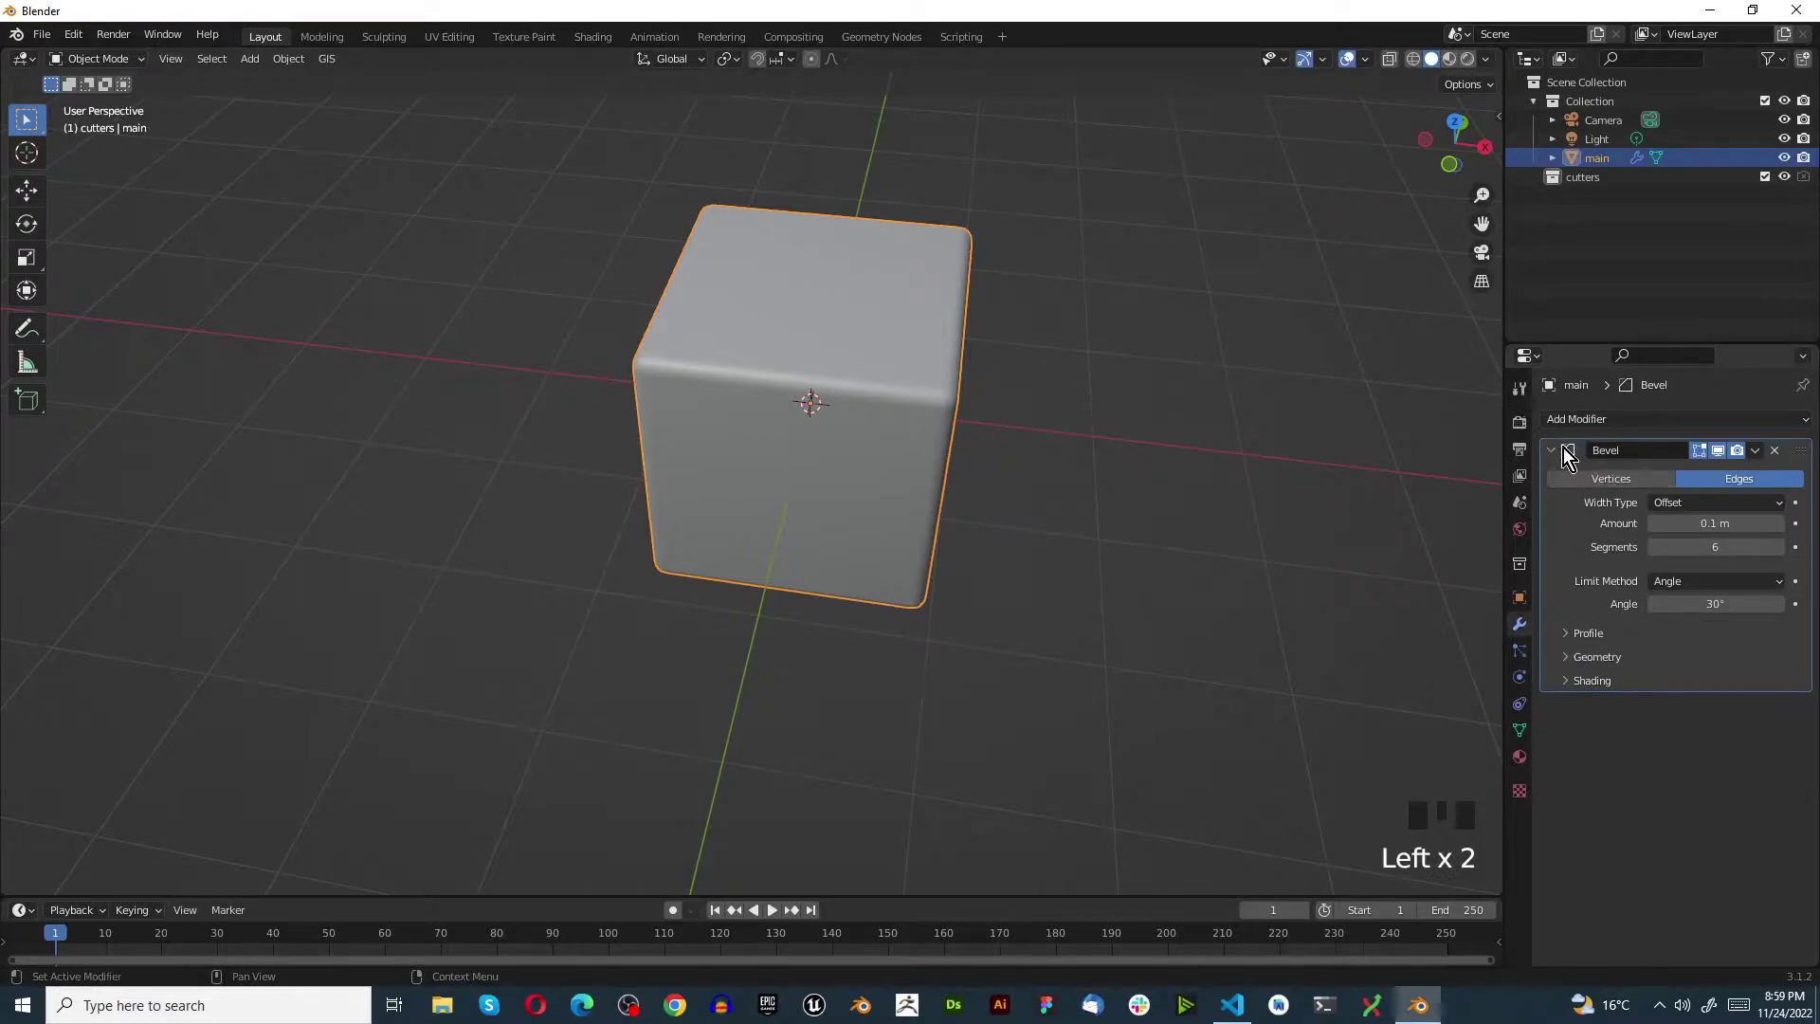
click(1565, 455)
click(1552, 423)
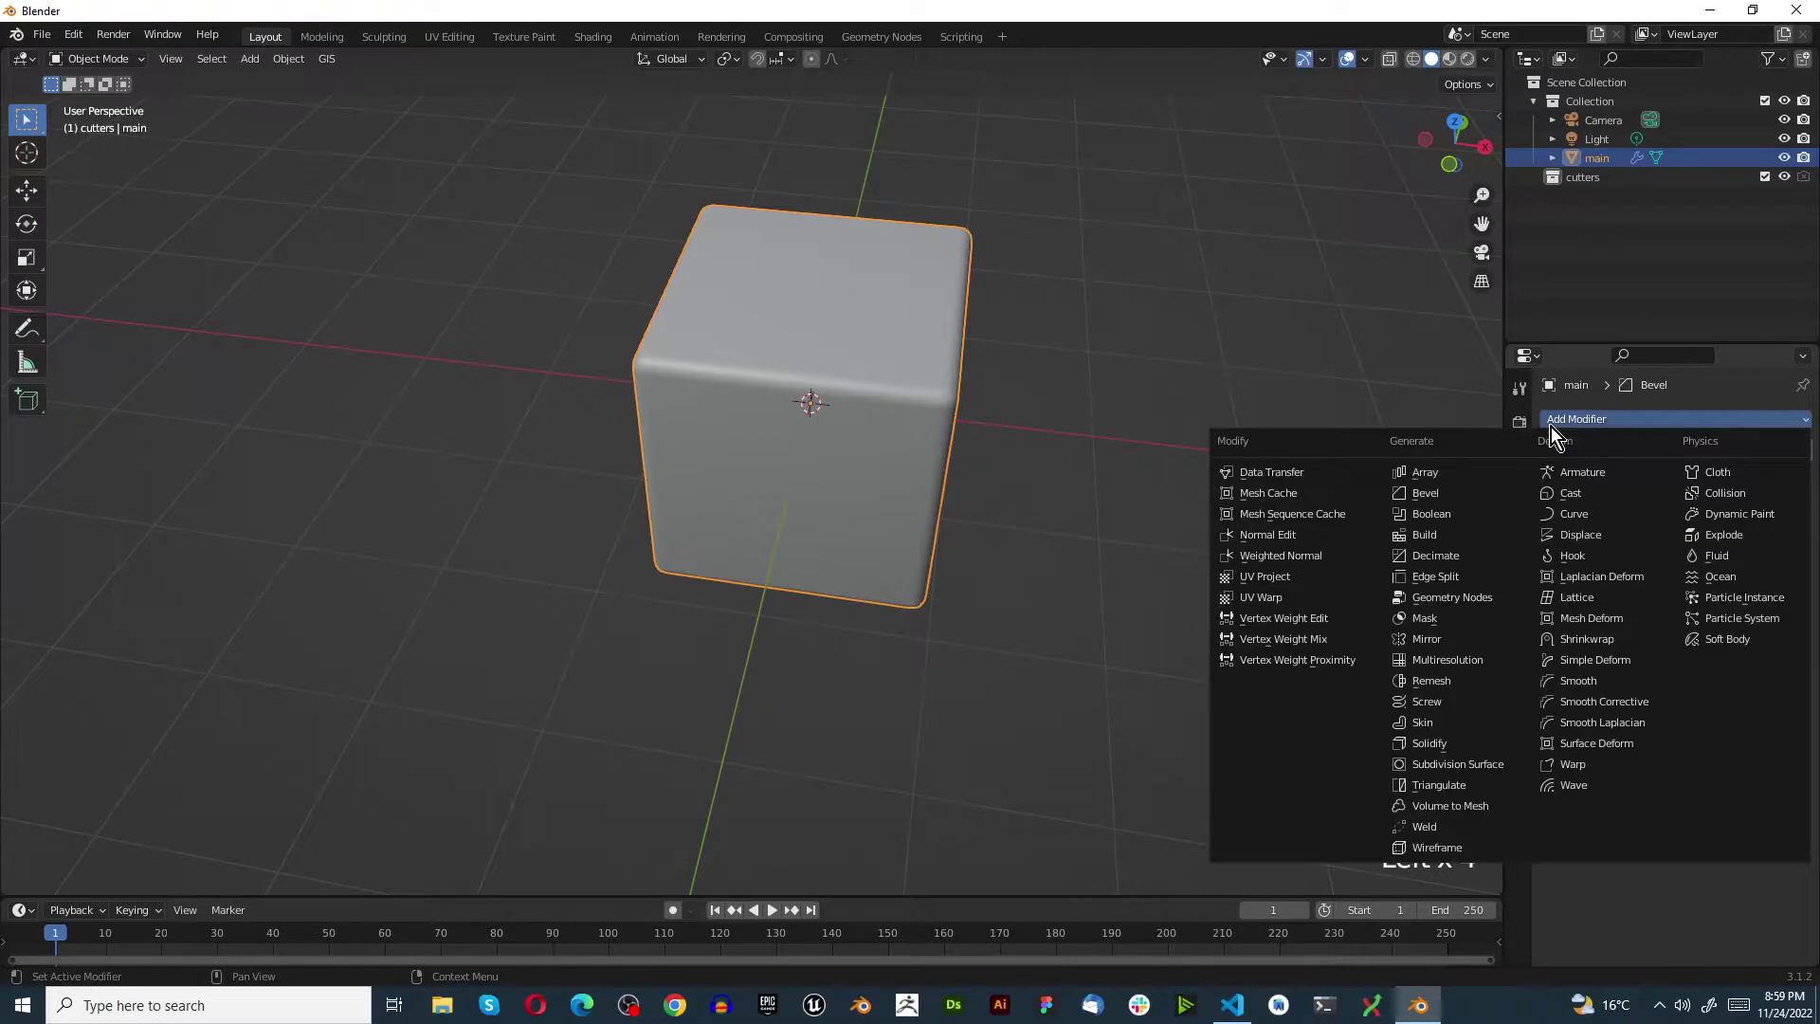
click(1470, 513)
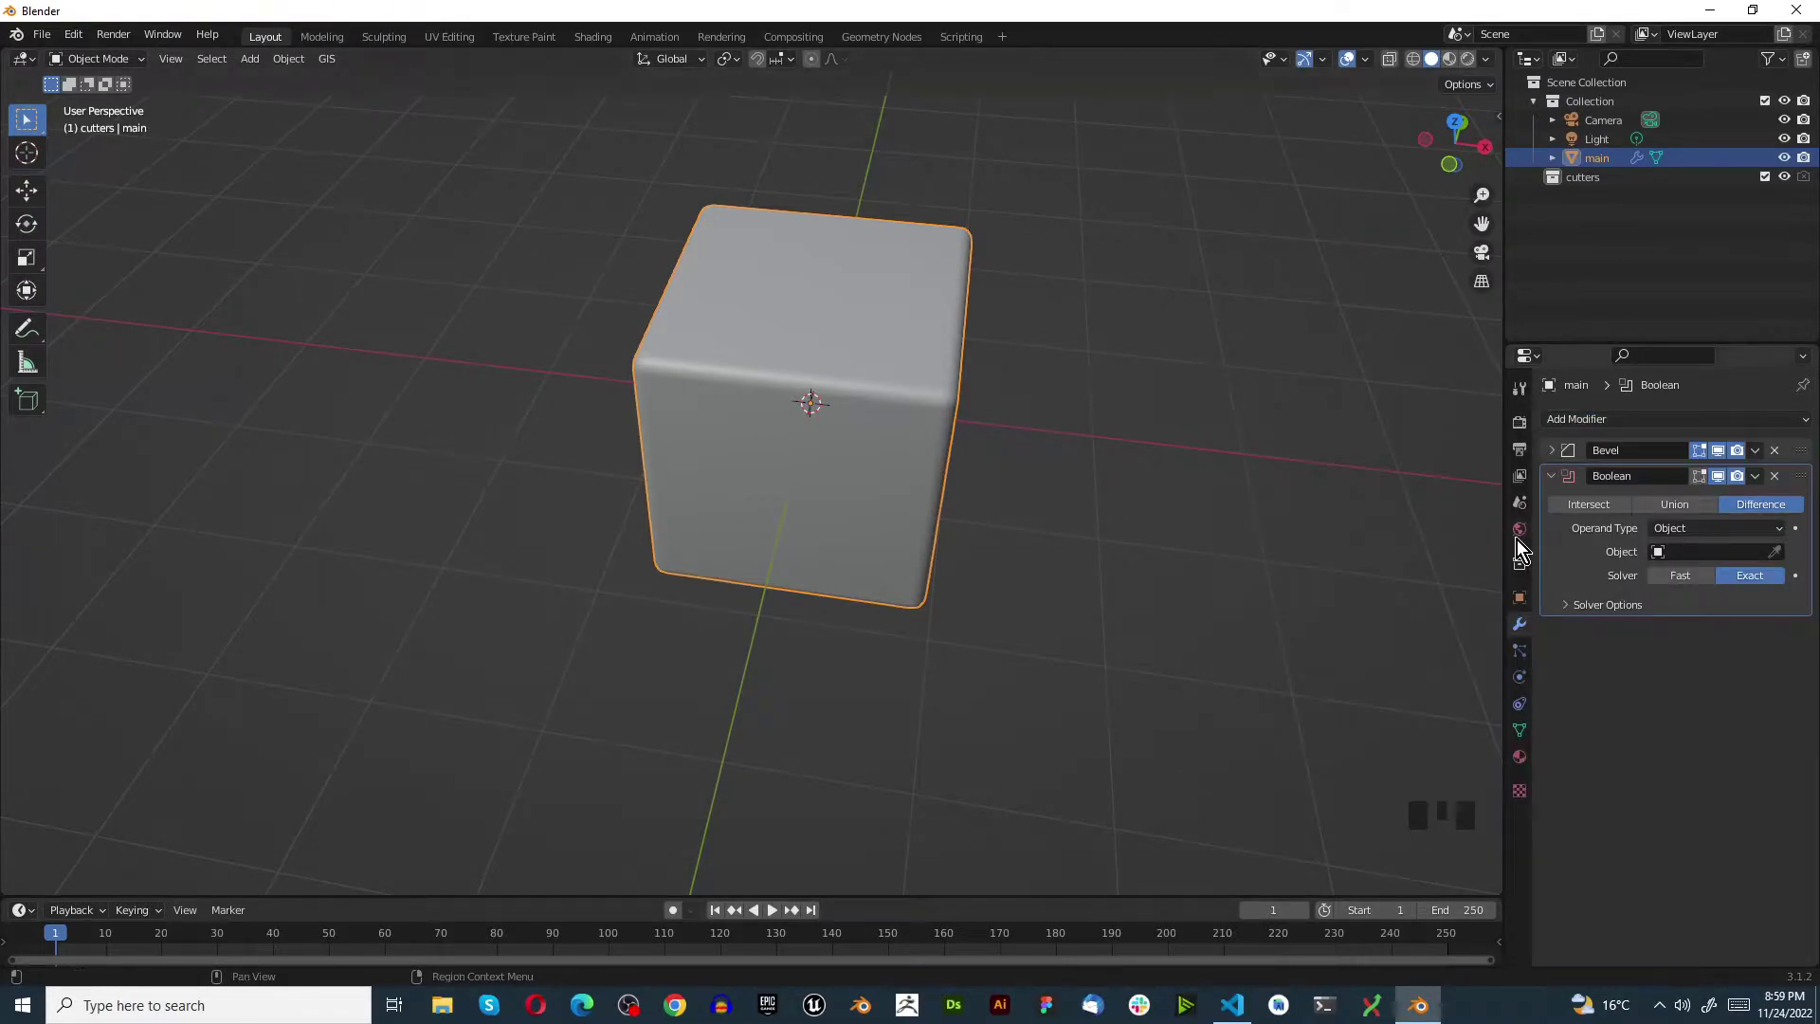
scroll(992, 477, down, 4)
scroll(992, 476, up, 4)
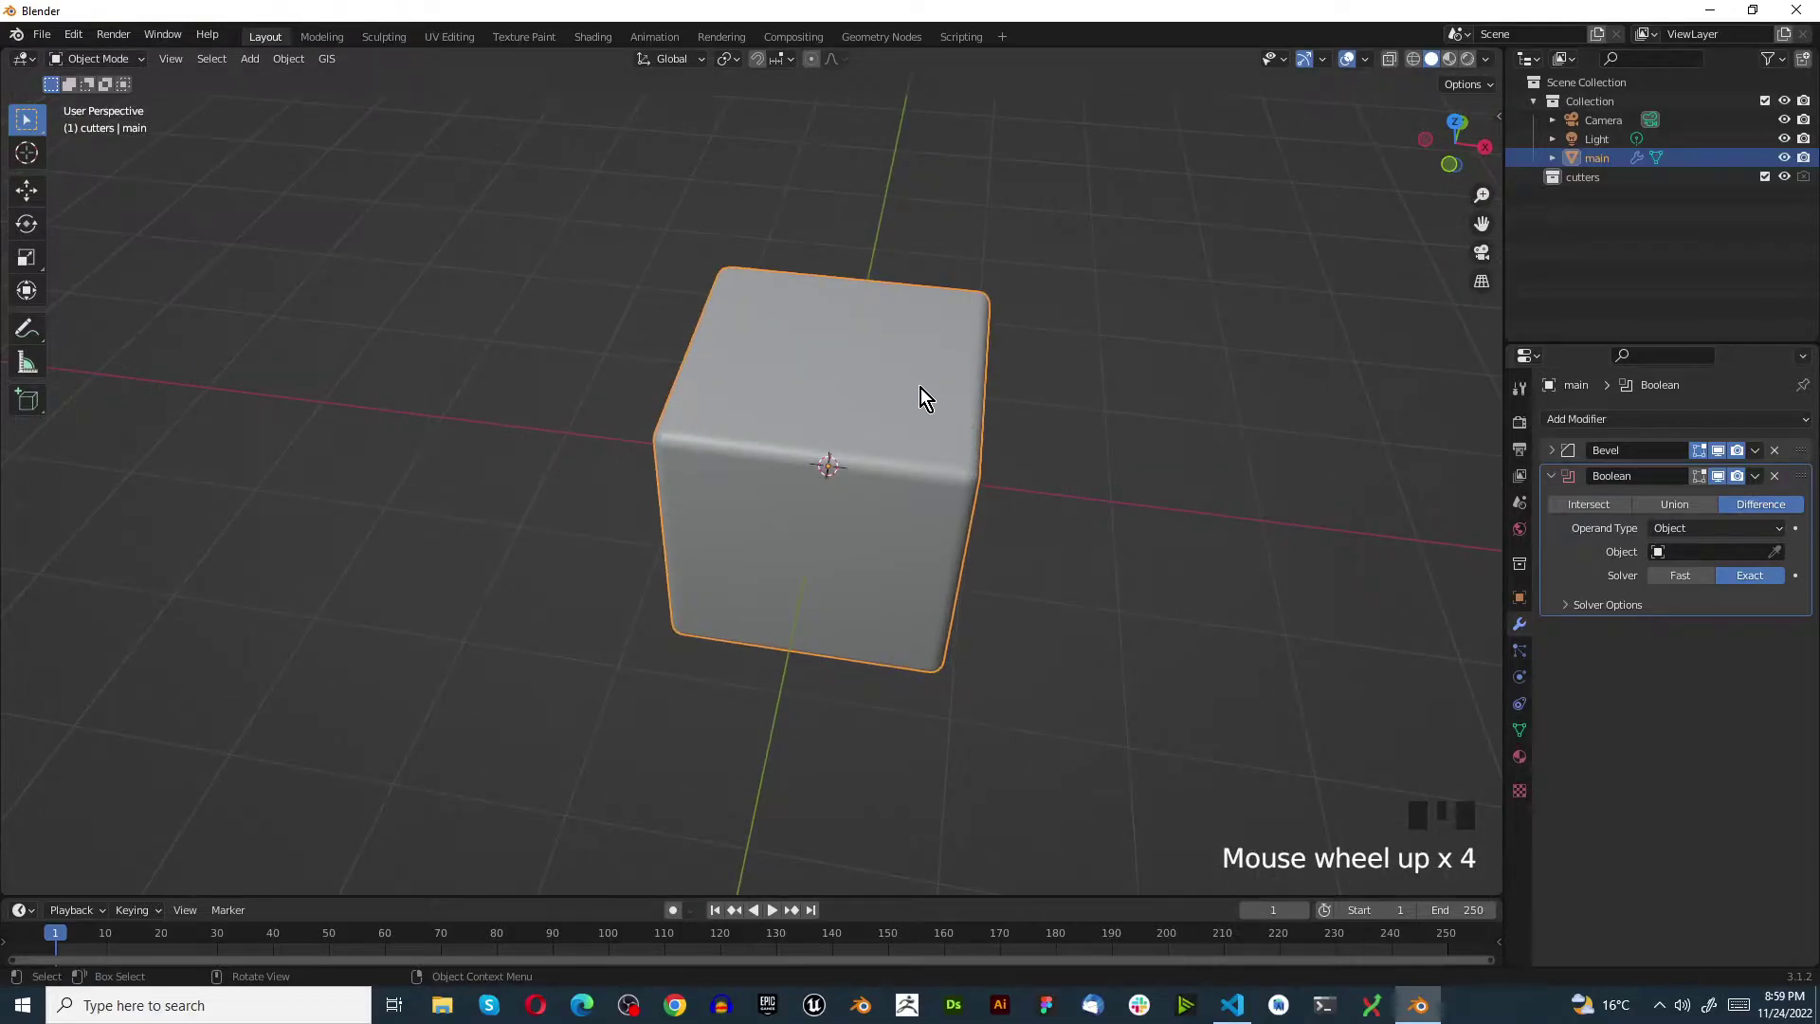
scroll(829, 435, up, 1)
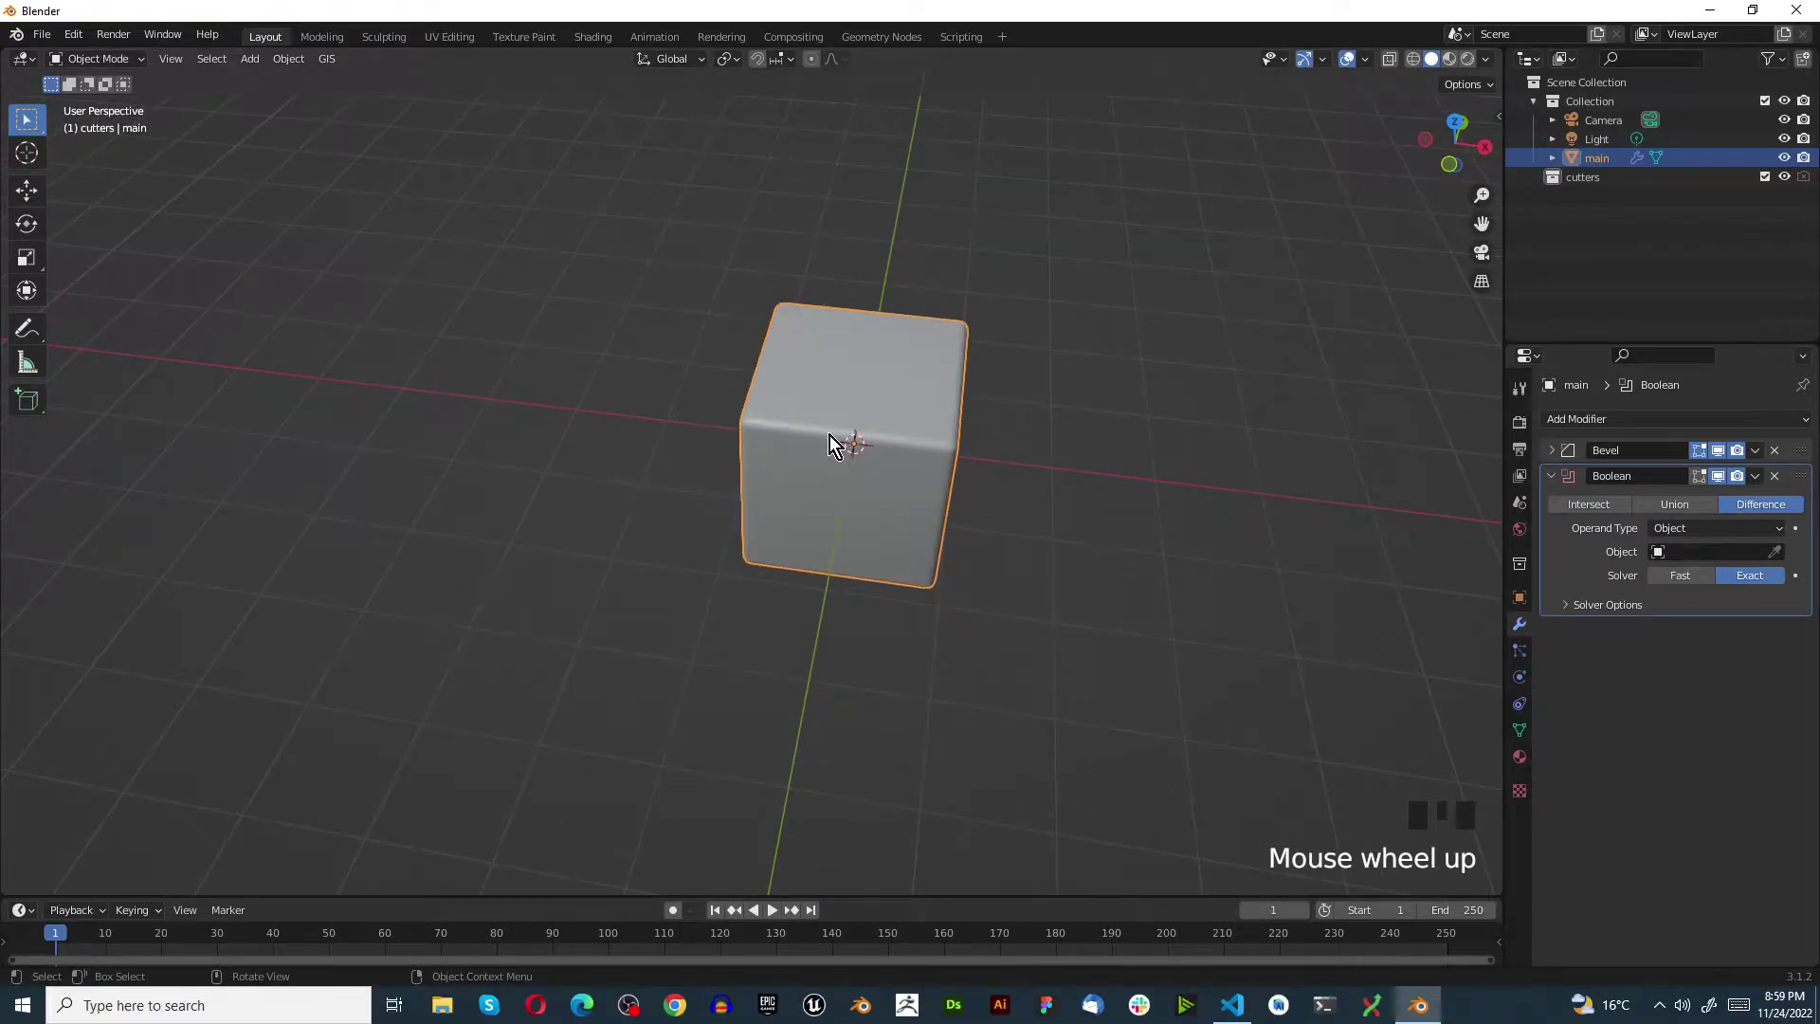
Duplicate the main cube and place the copy overlapping its upper corner, at about X 1.68 m, Y 1.71 m, Z 1.07 m
key(shift+d)
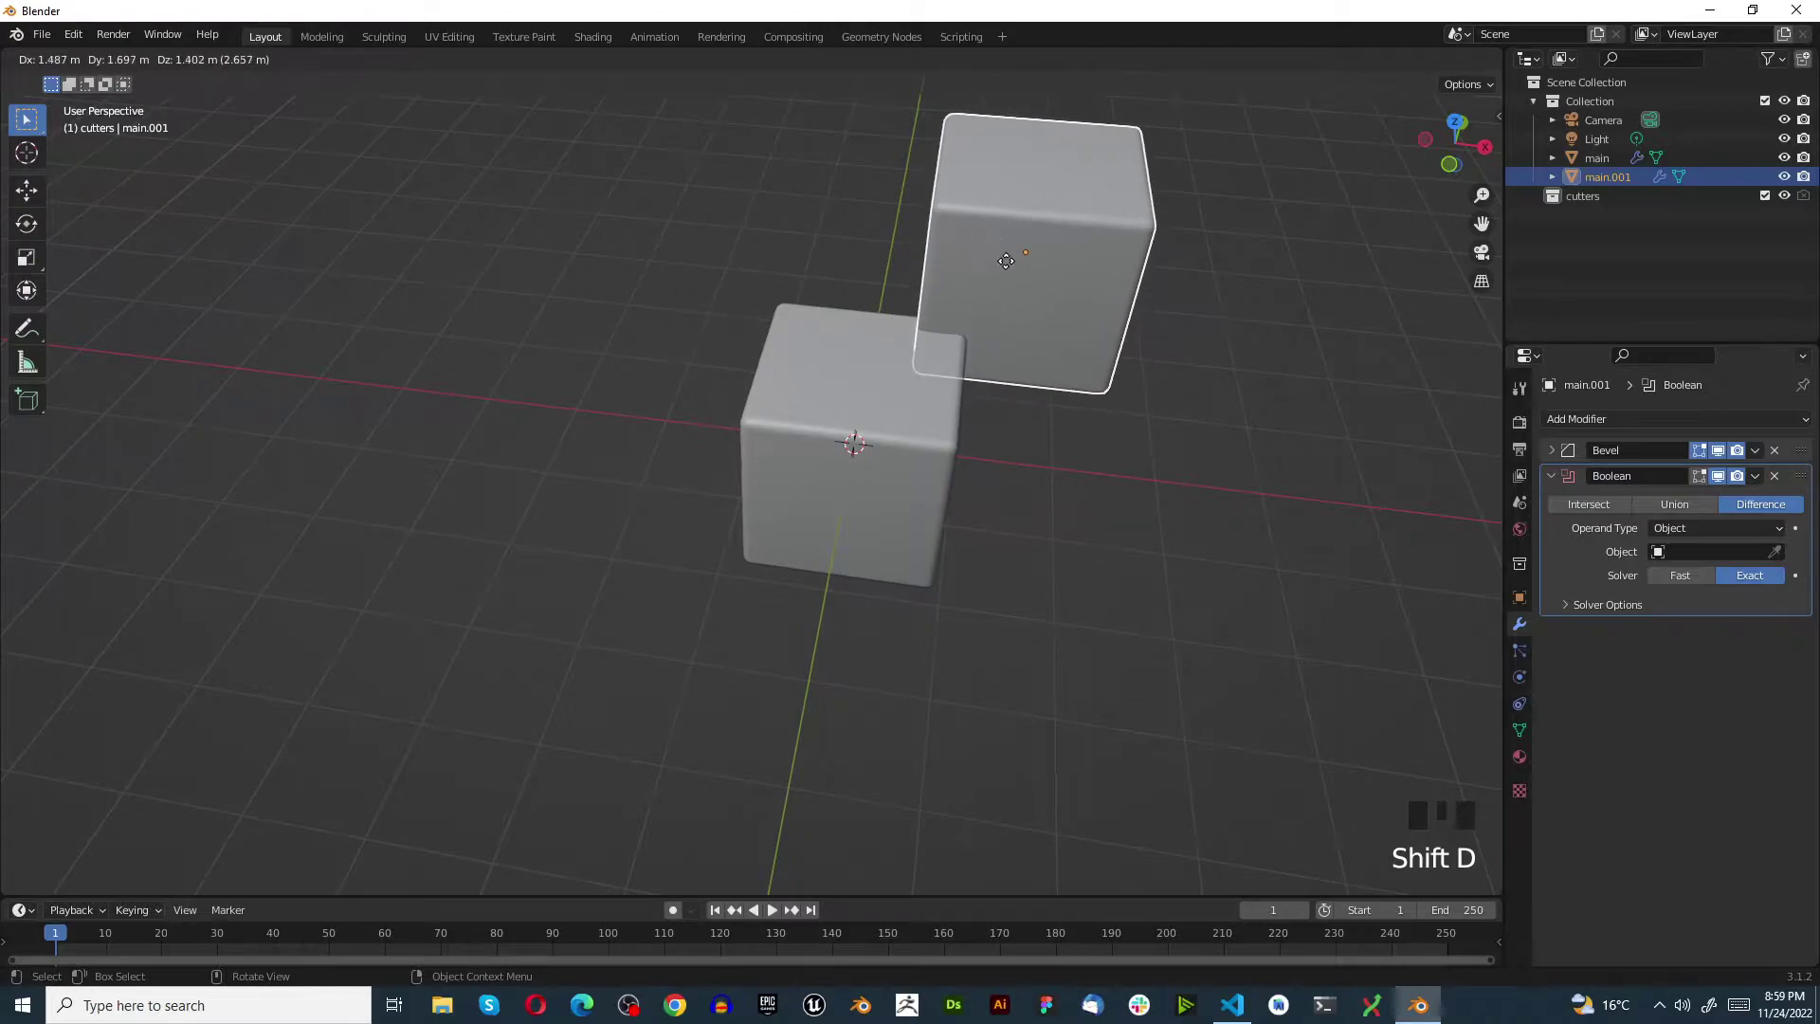
click(1020, 268)
middle_drag(1021, 269, 917, 264)
scroll(1114, 351, up, 4)
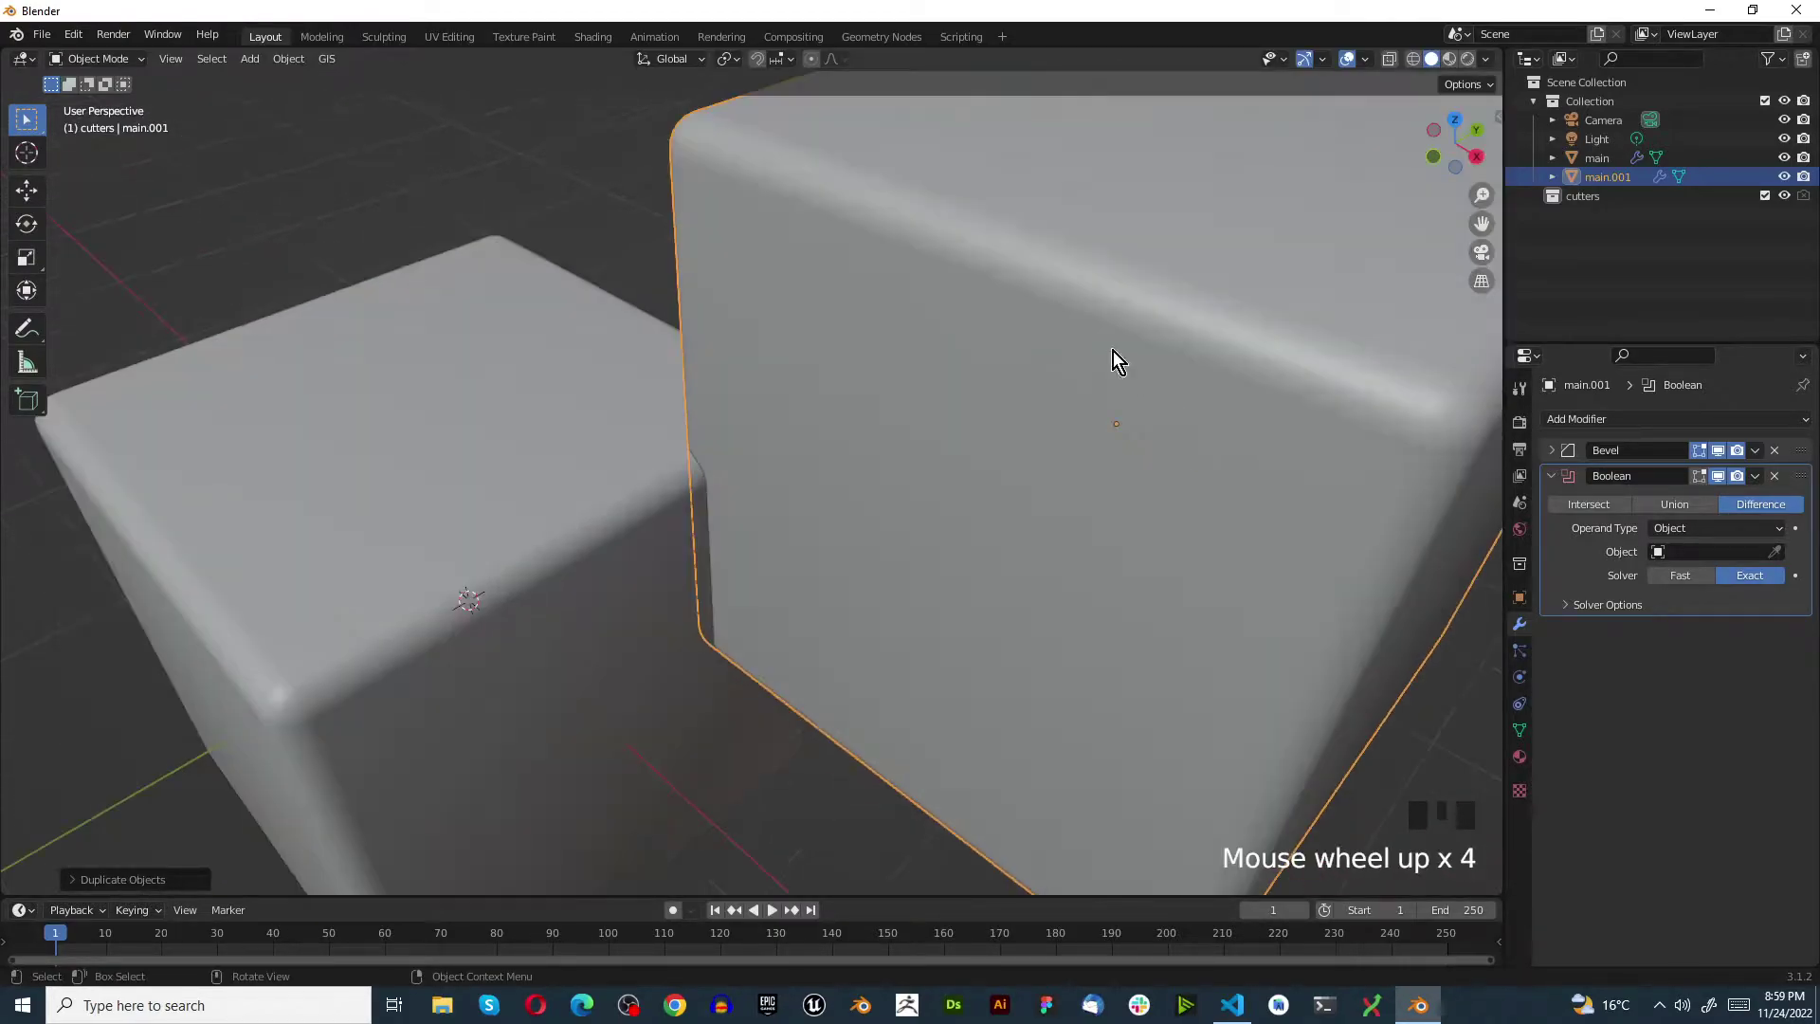
middle_drag(1113, 350, 1001, 317)
key(KP_7)
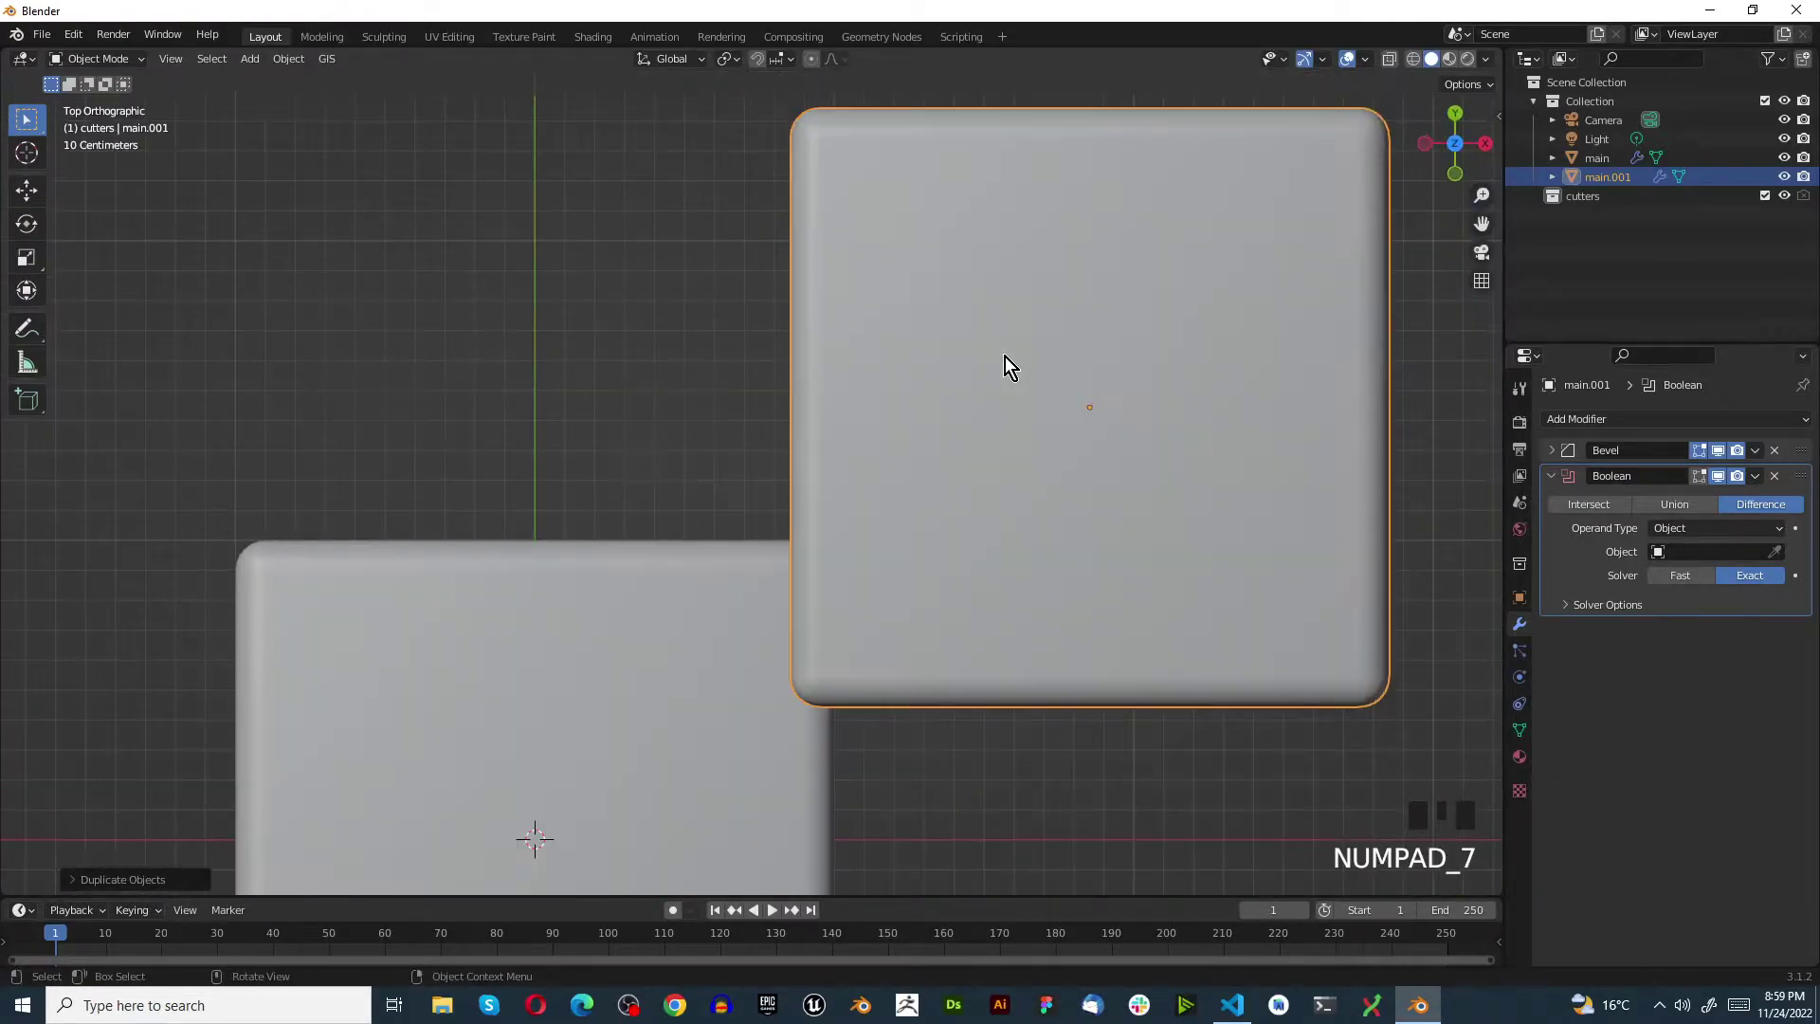
key(g)
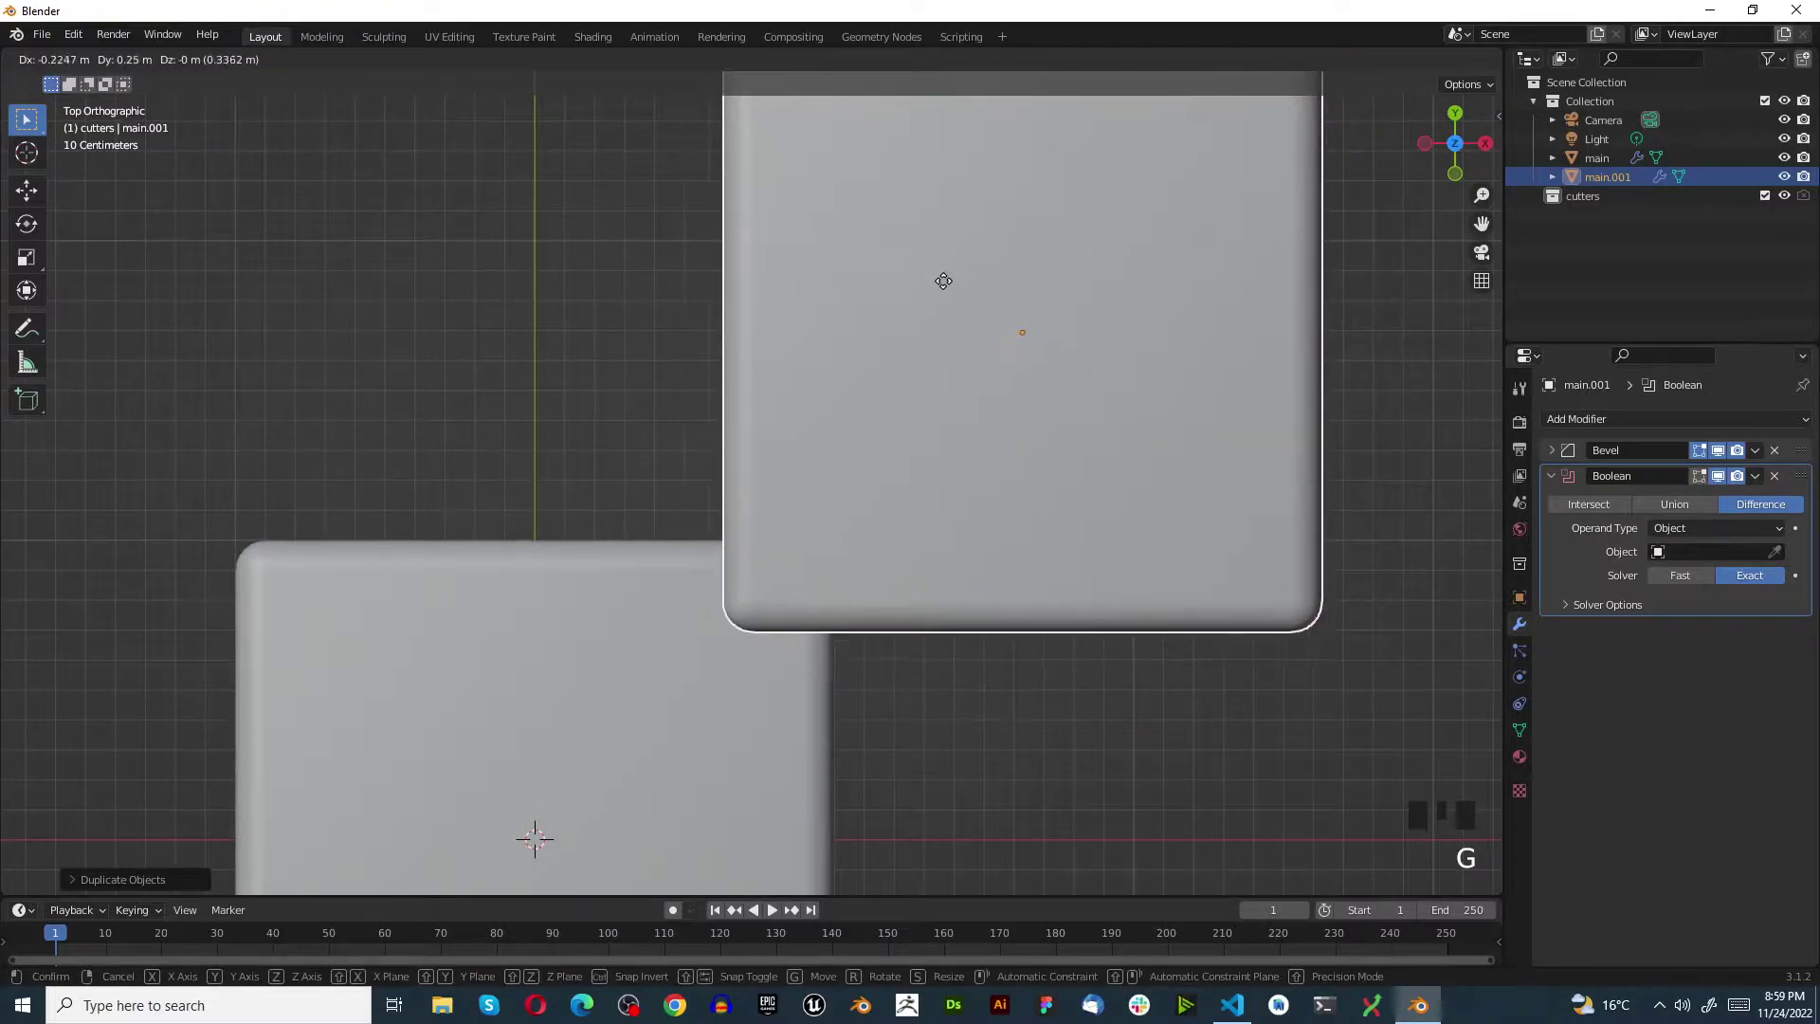
click(957, 277)
middle_drag(958, 278, 1170, 275)
scroll(799, 591, down, 6)
scroll(905, 499, up, 4)
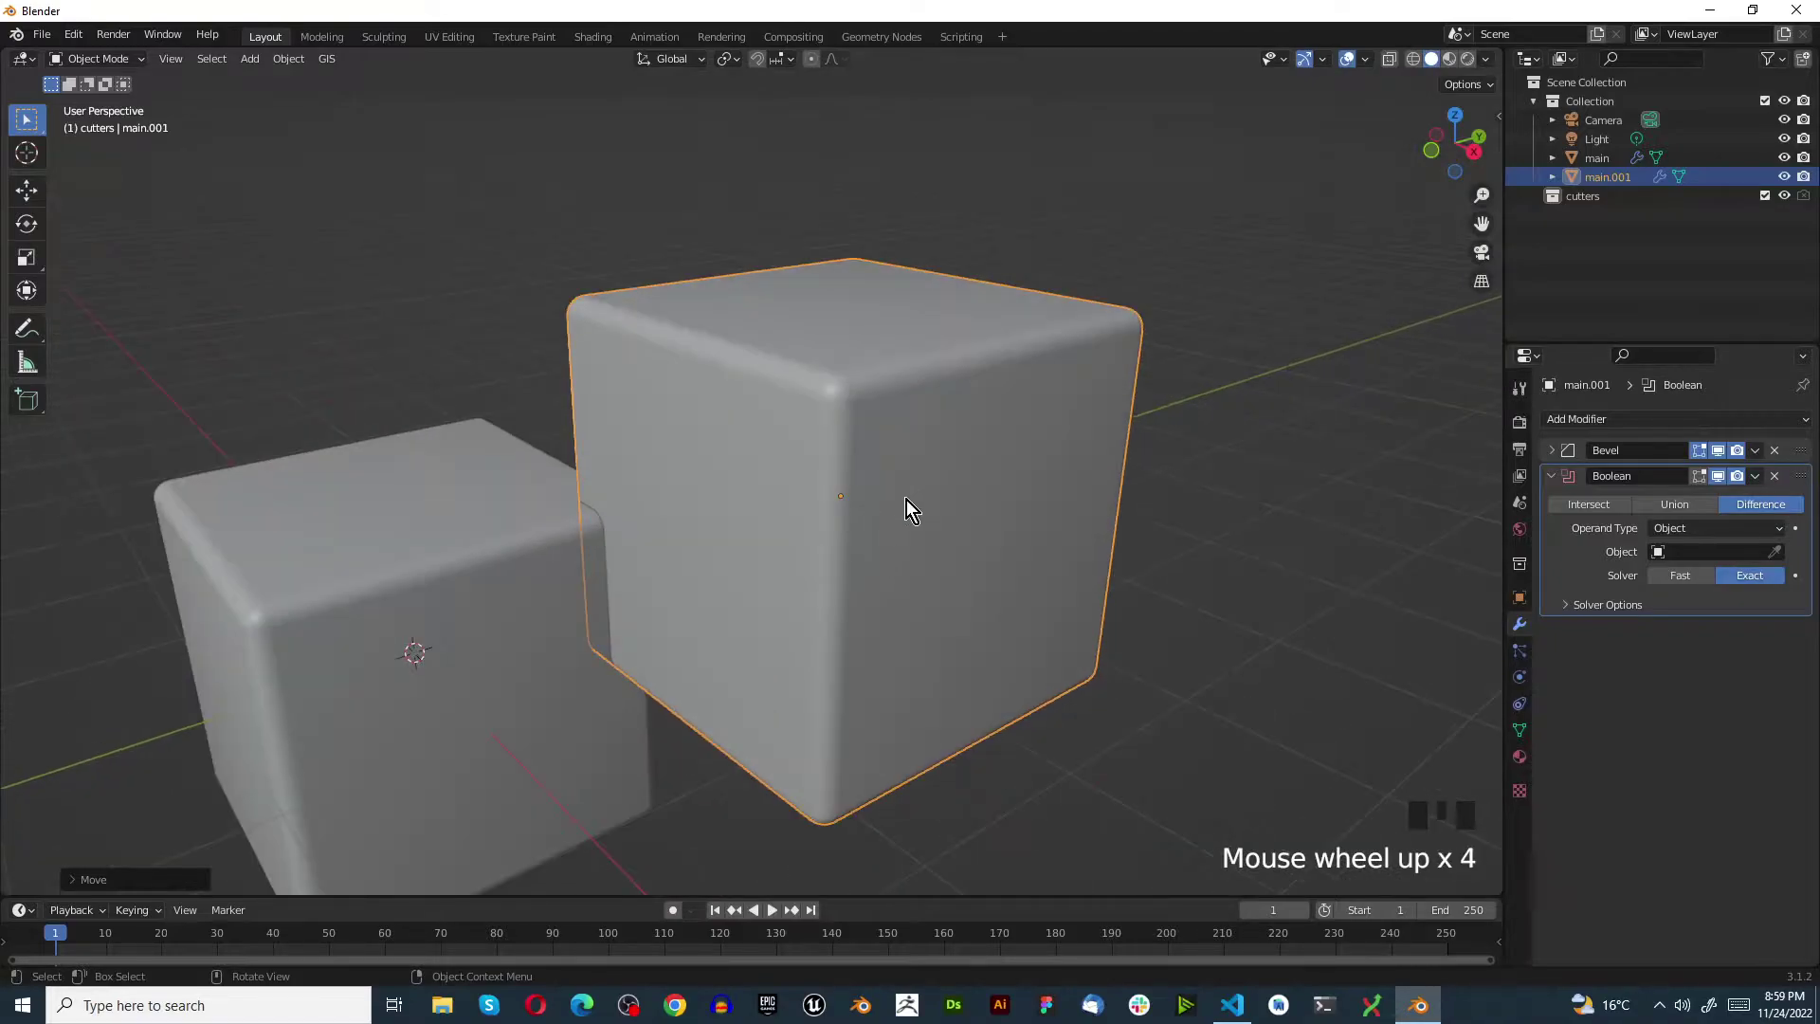
Move the duplicated cube into the cutters collection and rename it cutter 1
drag(1619, 186, 1605, 203)
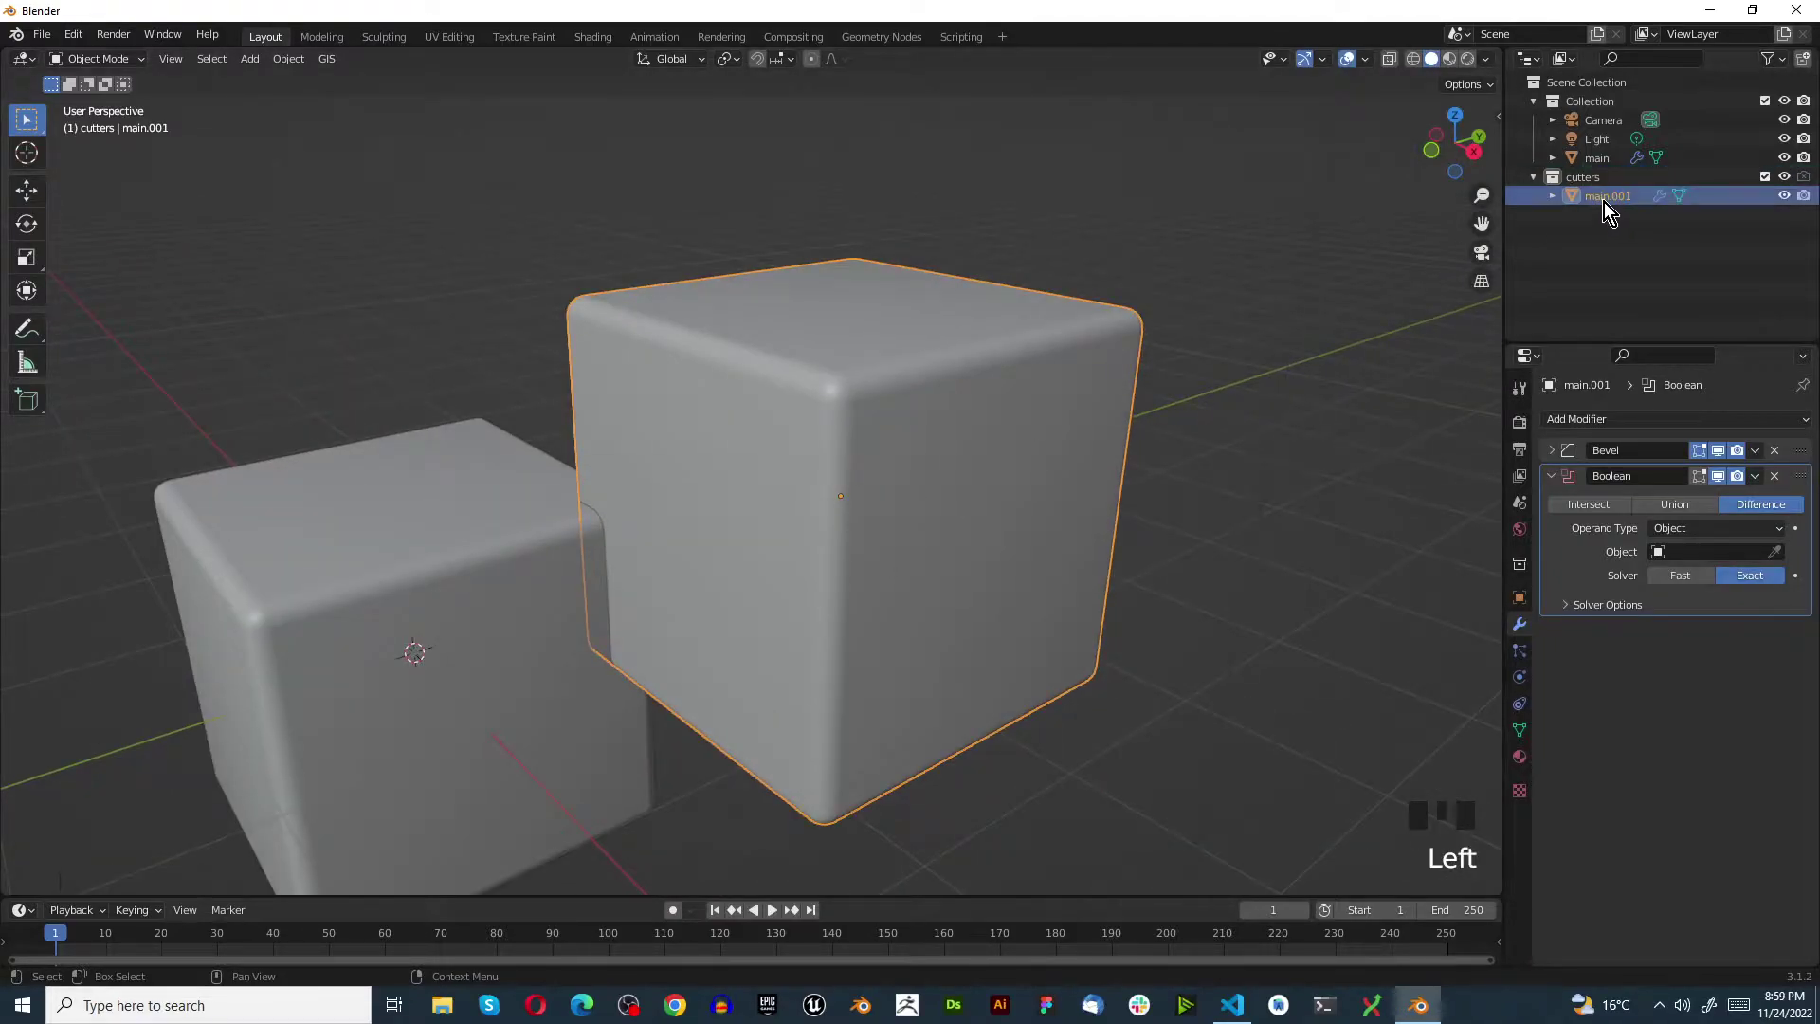
double_click(1593, 197)
text(c)
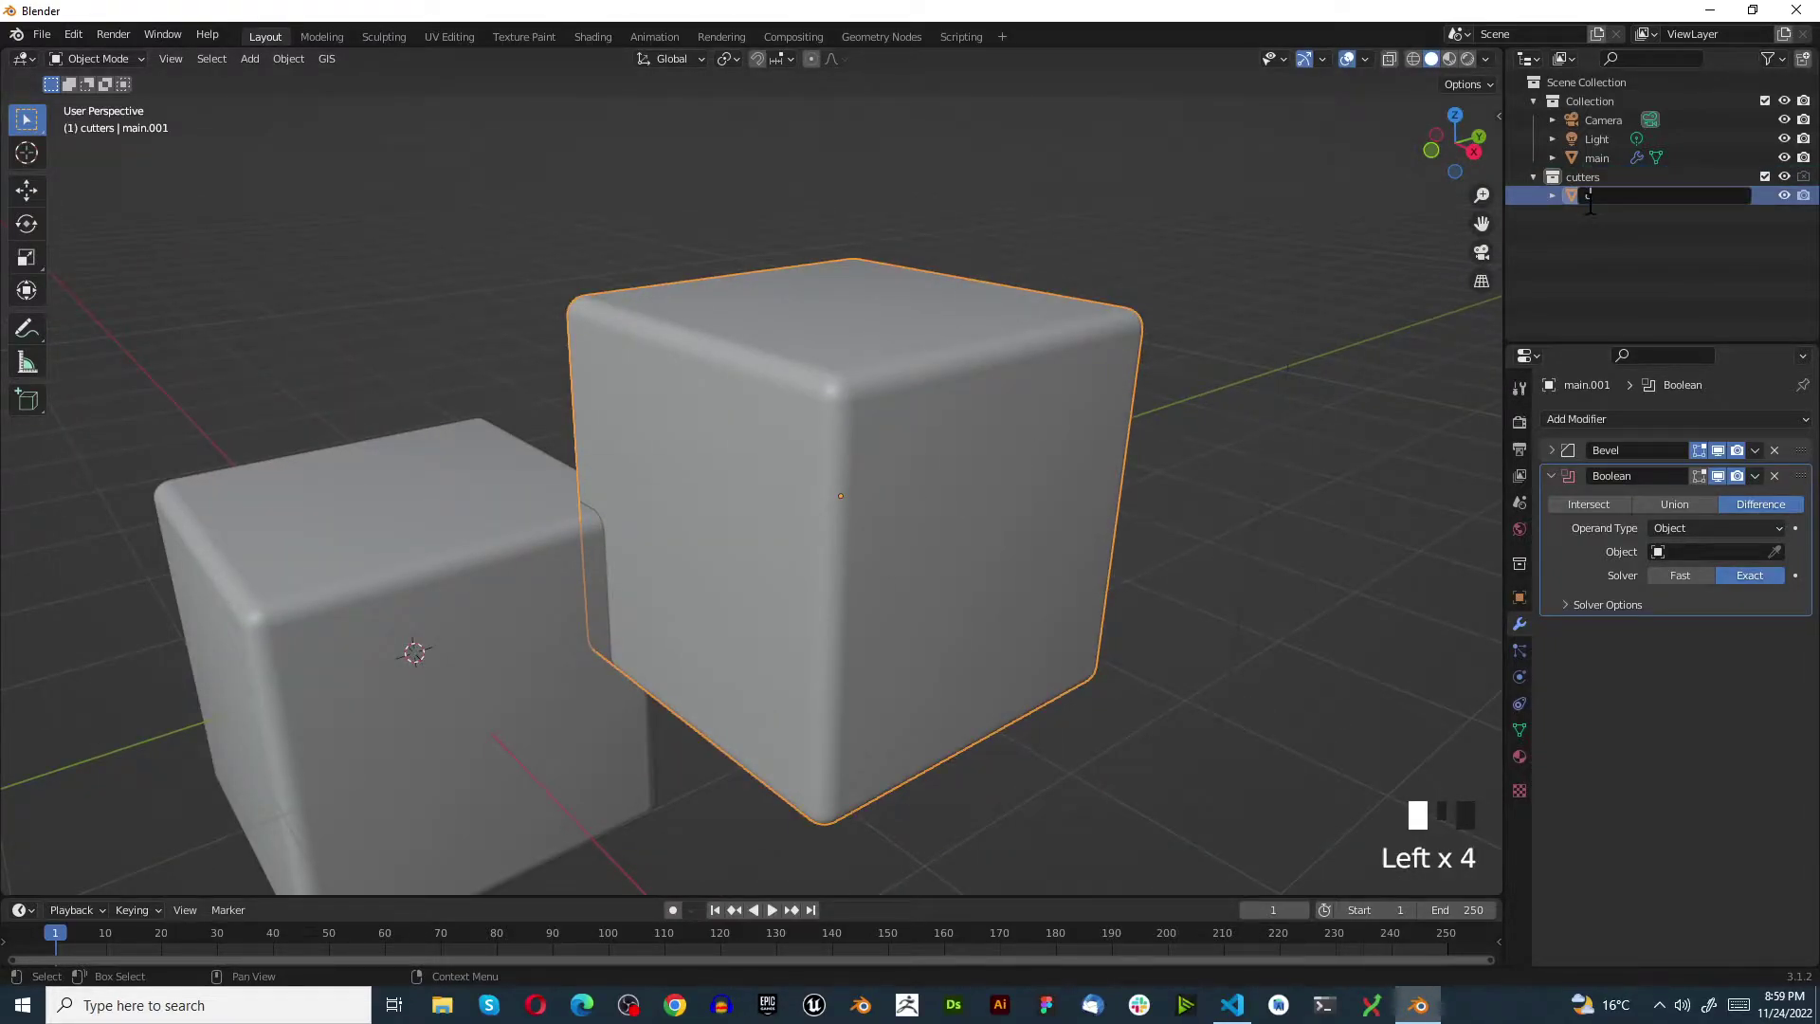
text(utter 1)
key(Return)
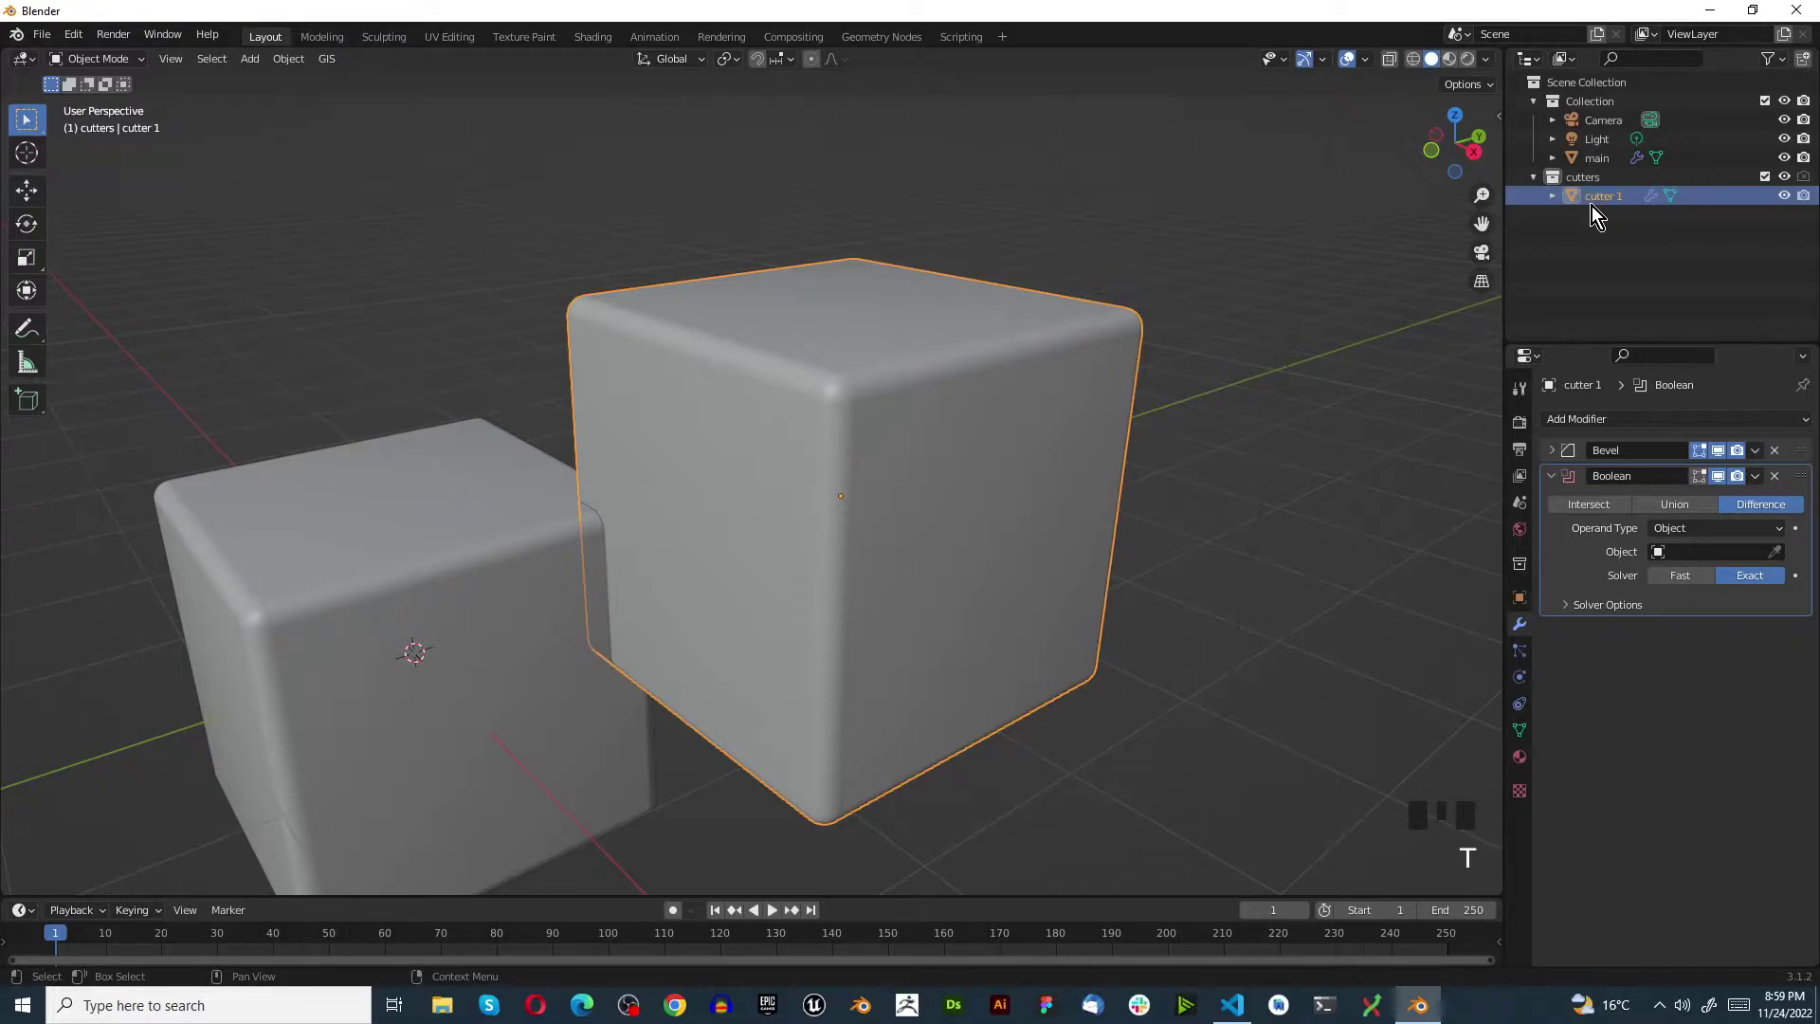
Exclude cutter 1 from renders and set its viewport Display As option to Wire
click(1804, 197)
click(1520, 600)
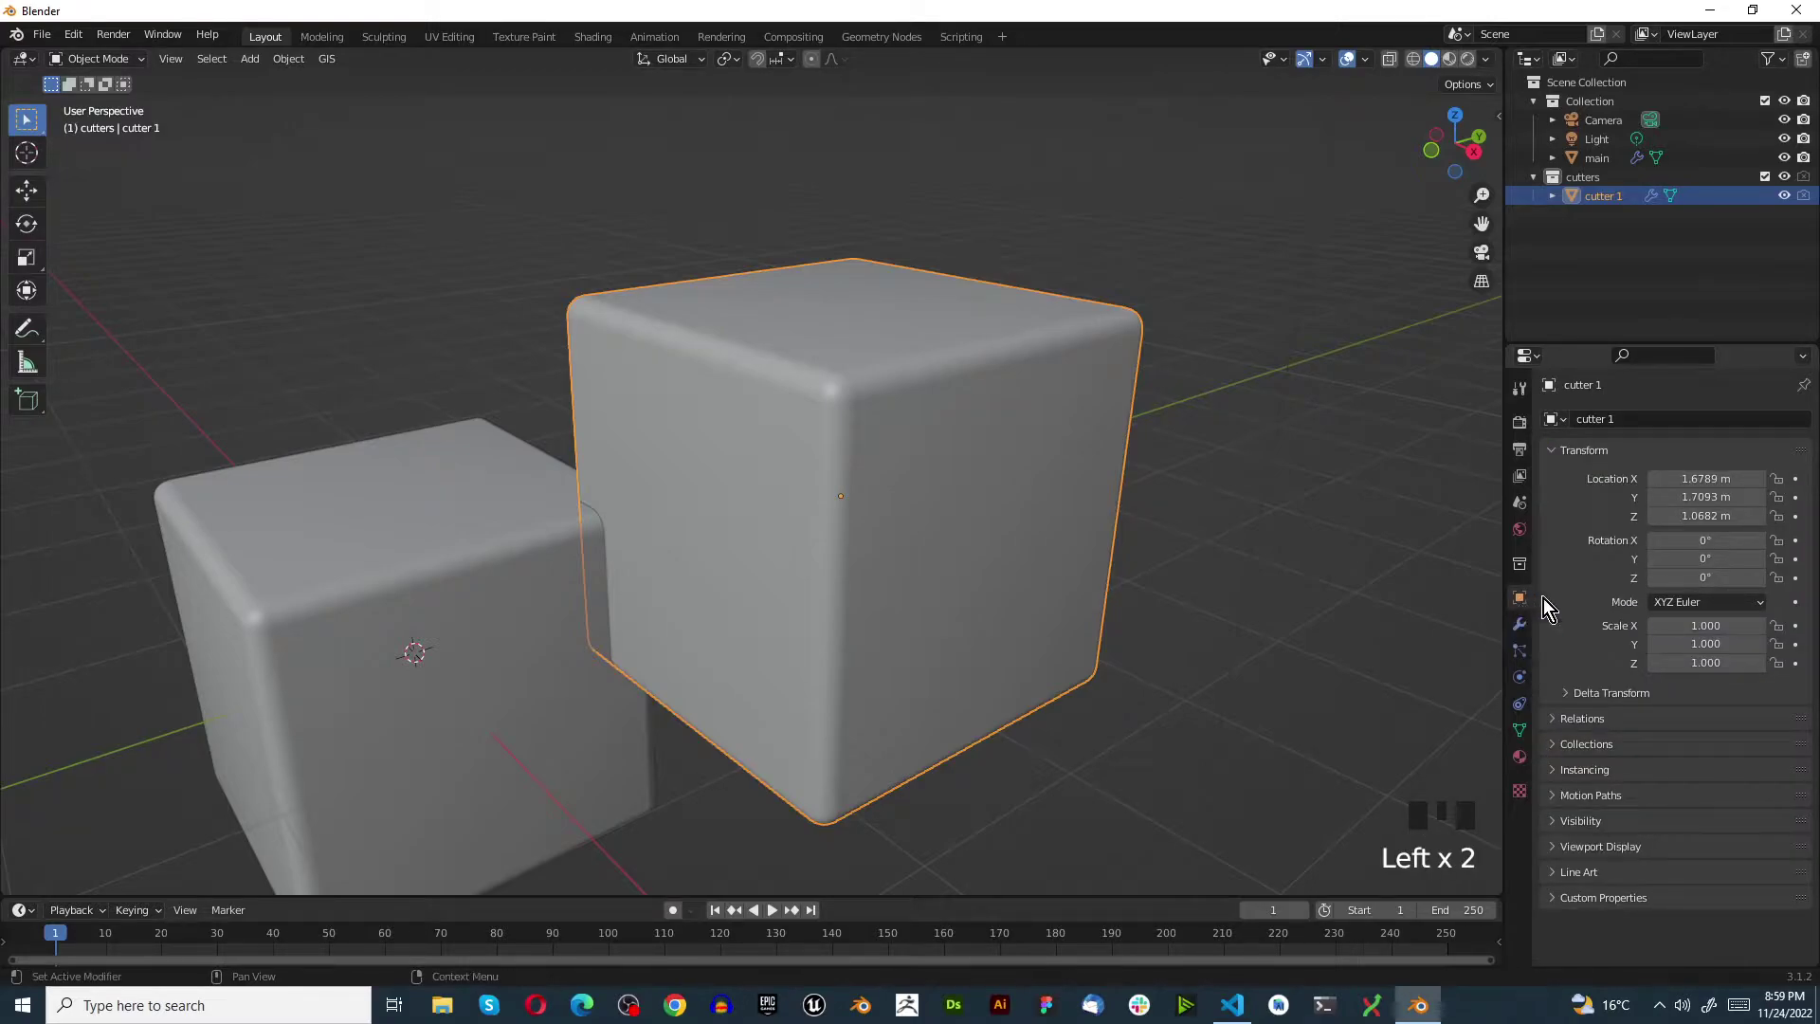
click(1589, 821)
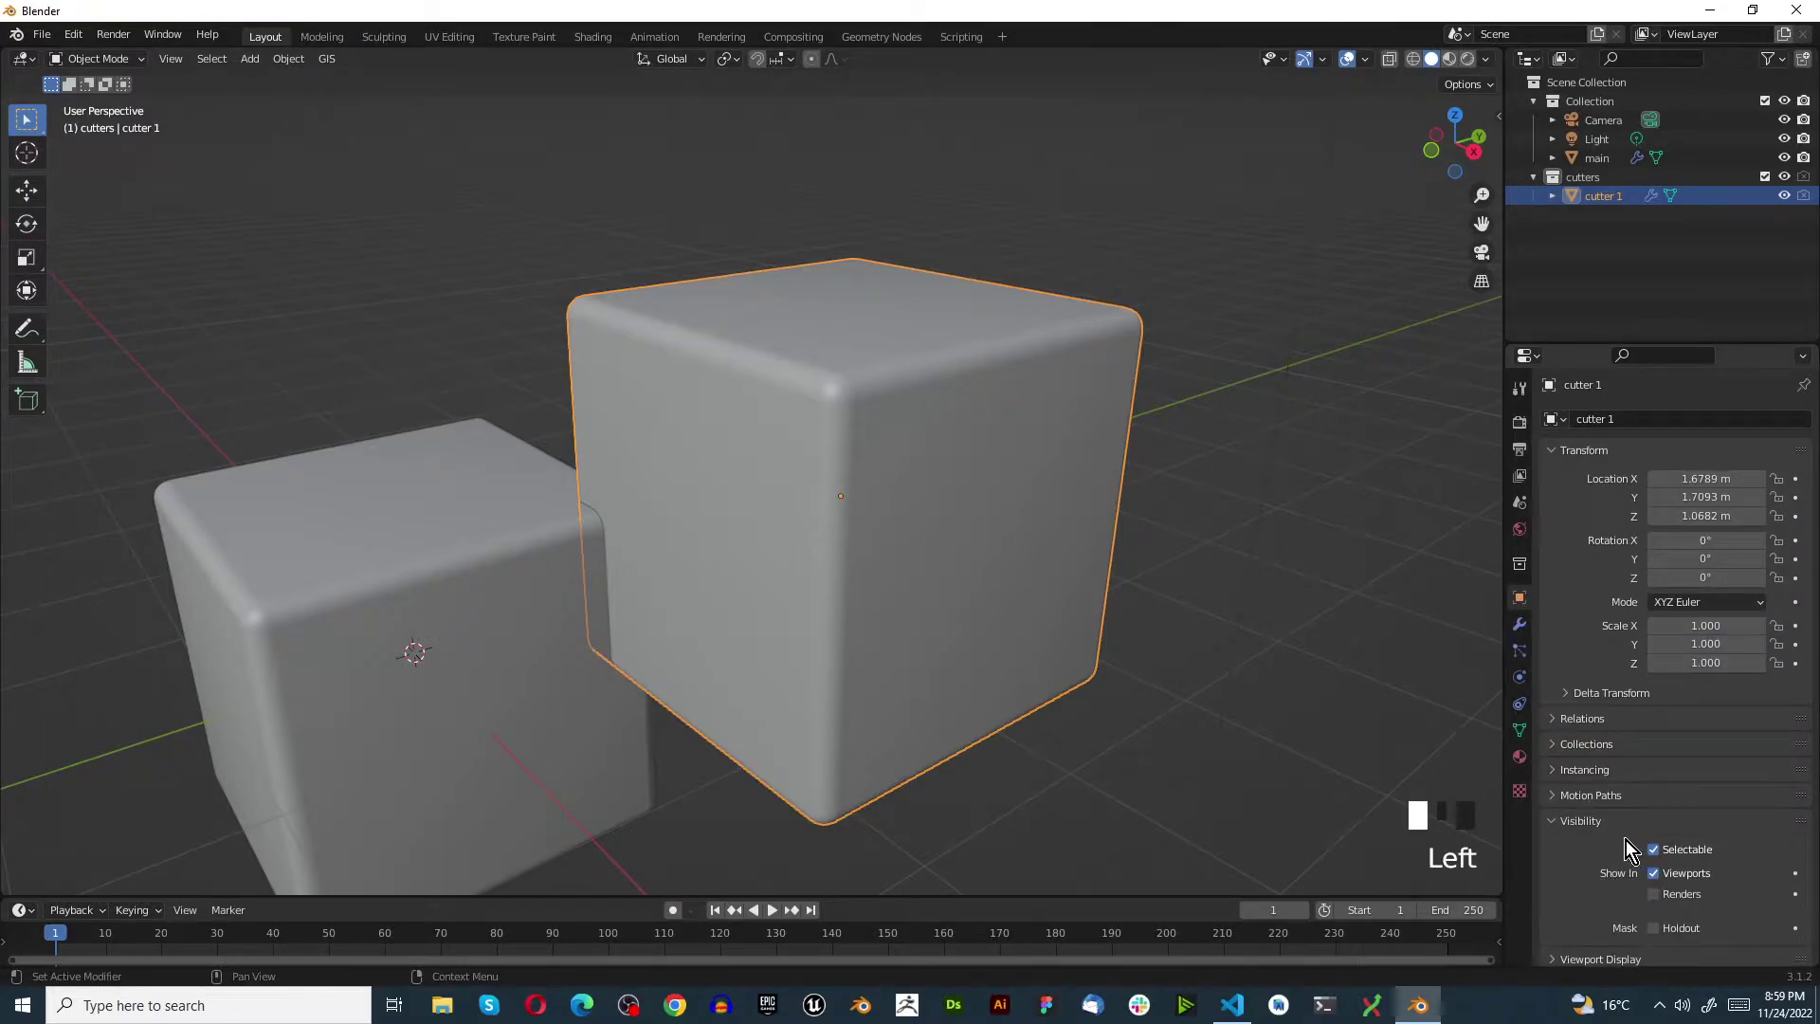
scroll(1577, 854, down, 4)
click(1597, 901)
scroll(1579, 825, down, 9)
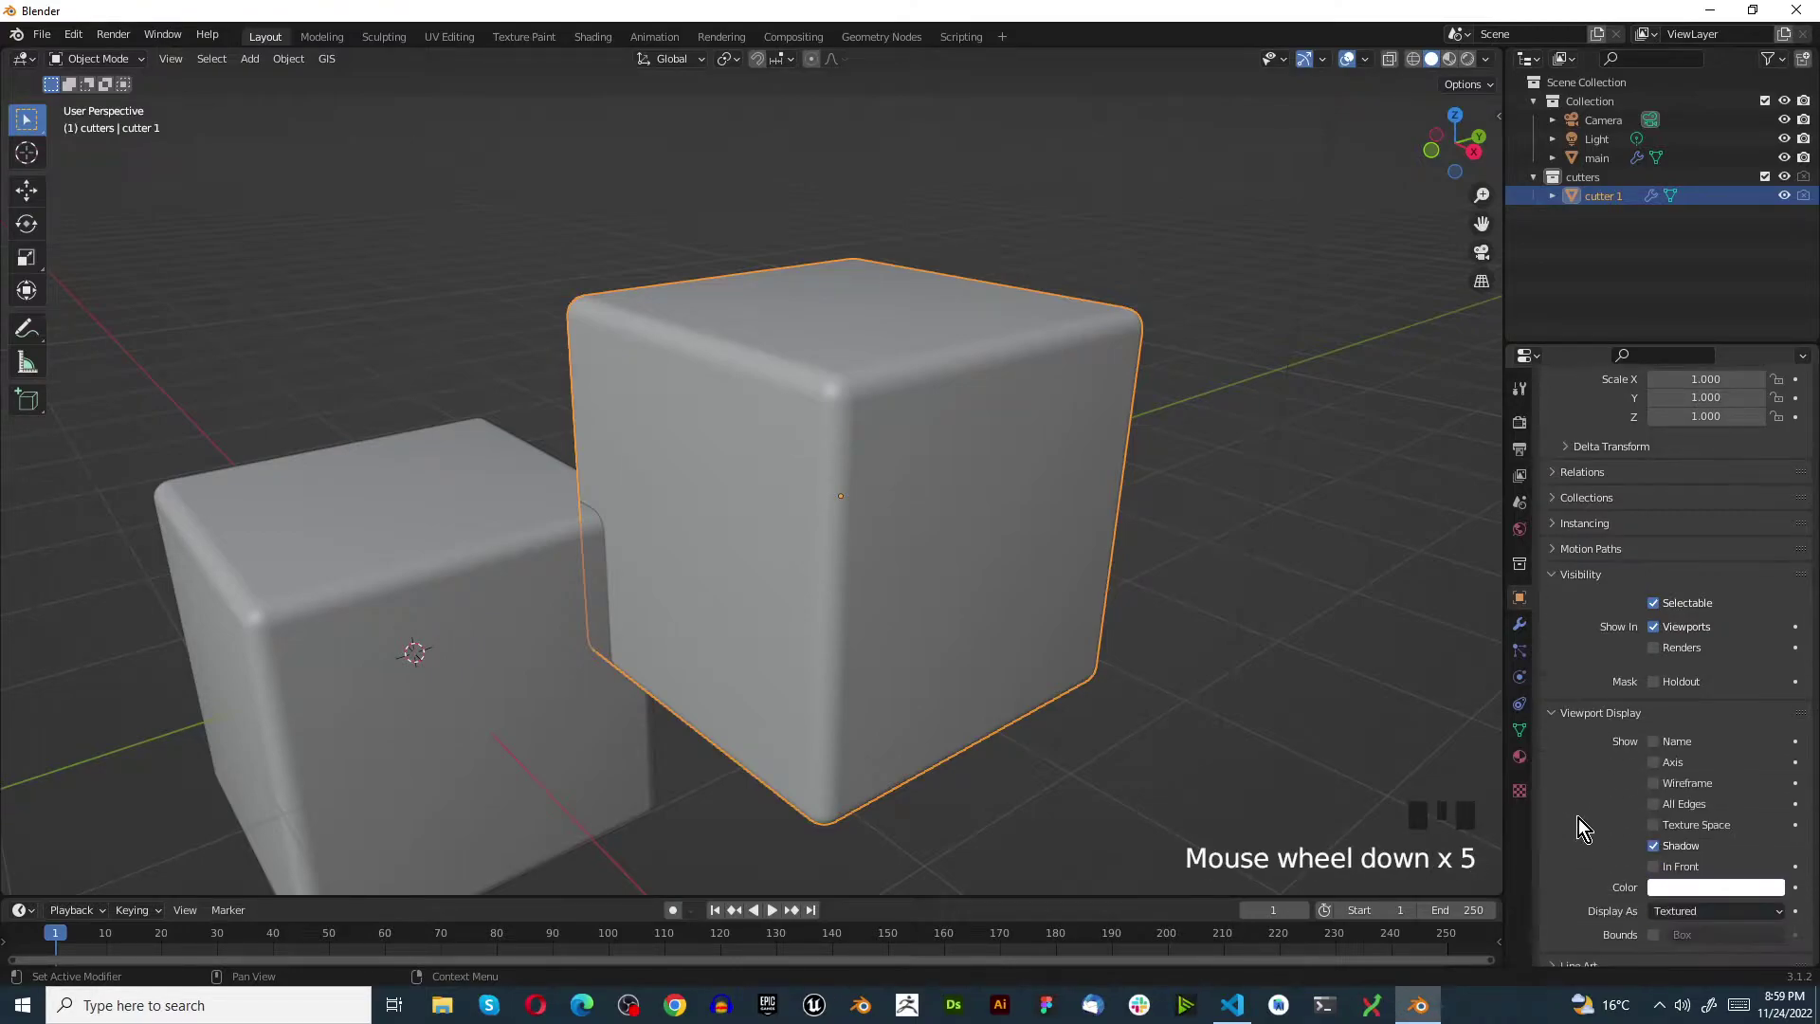
click(1660, 871)
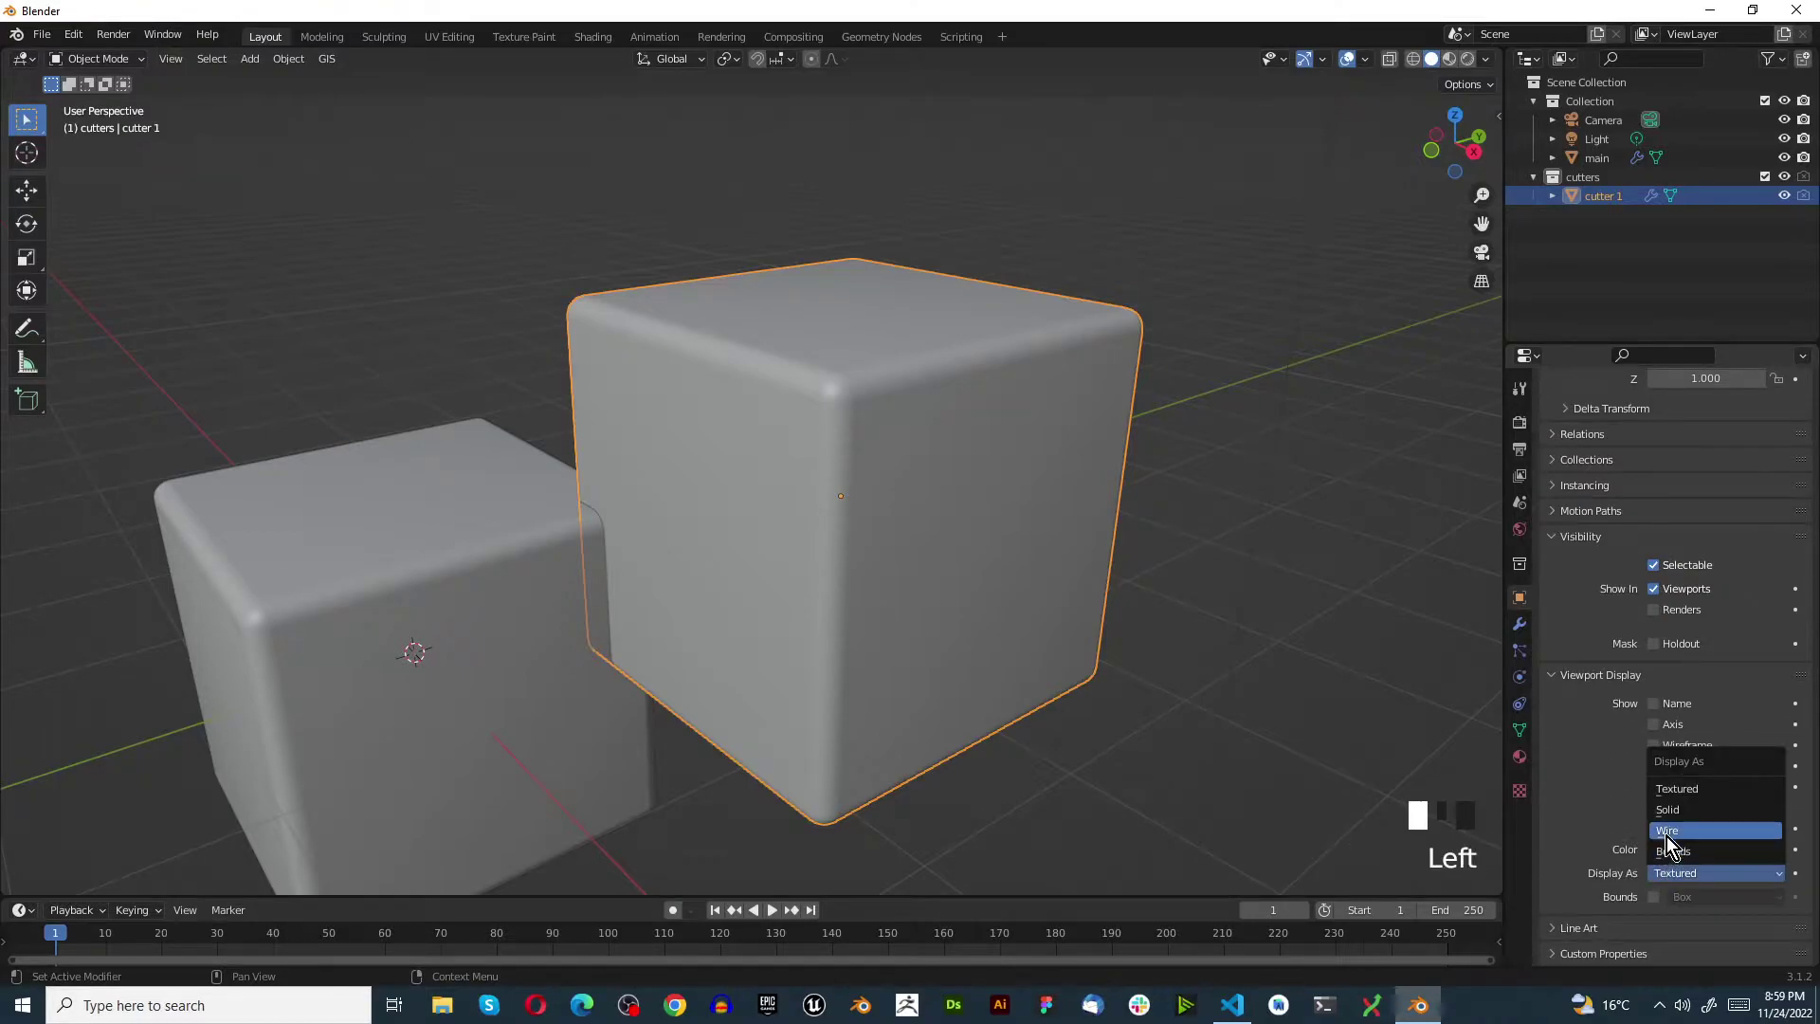
click(1674, 833)
scroll(787, 548, down, 4)
Select the main cube and set its Boolean modifier's Difference object to cutter 1
middle_drag(787, 548, 682, 558)
scroll(700, 621, up, 3)
scroll(1016, 817, up, 2)
middle_drag(1016, 817, 696, 565)
click(542, 582)
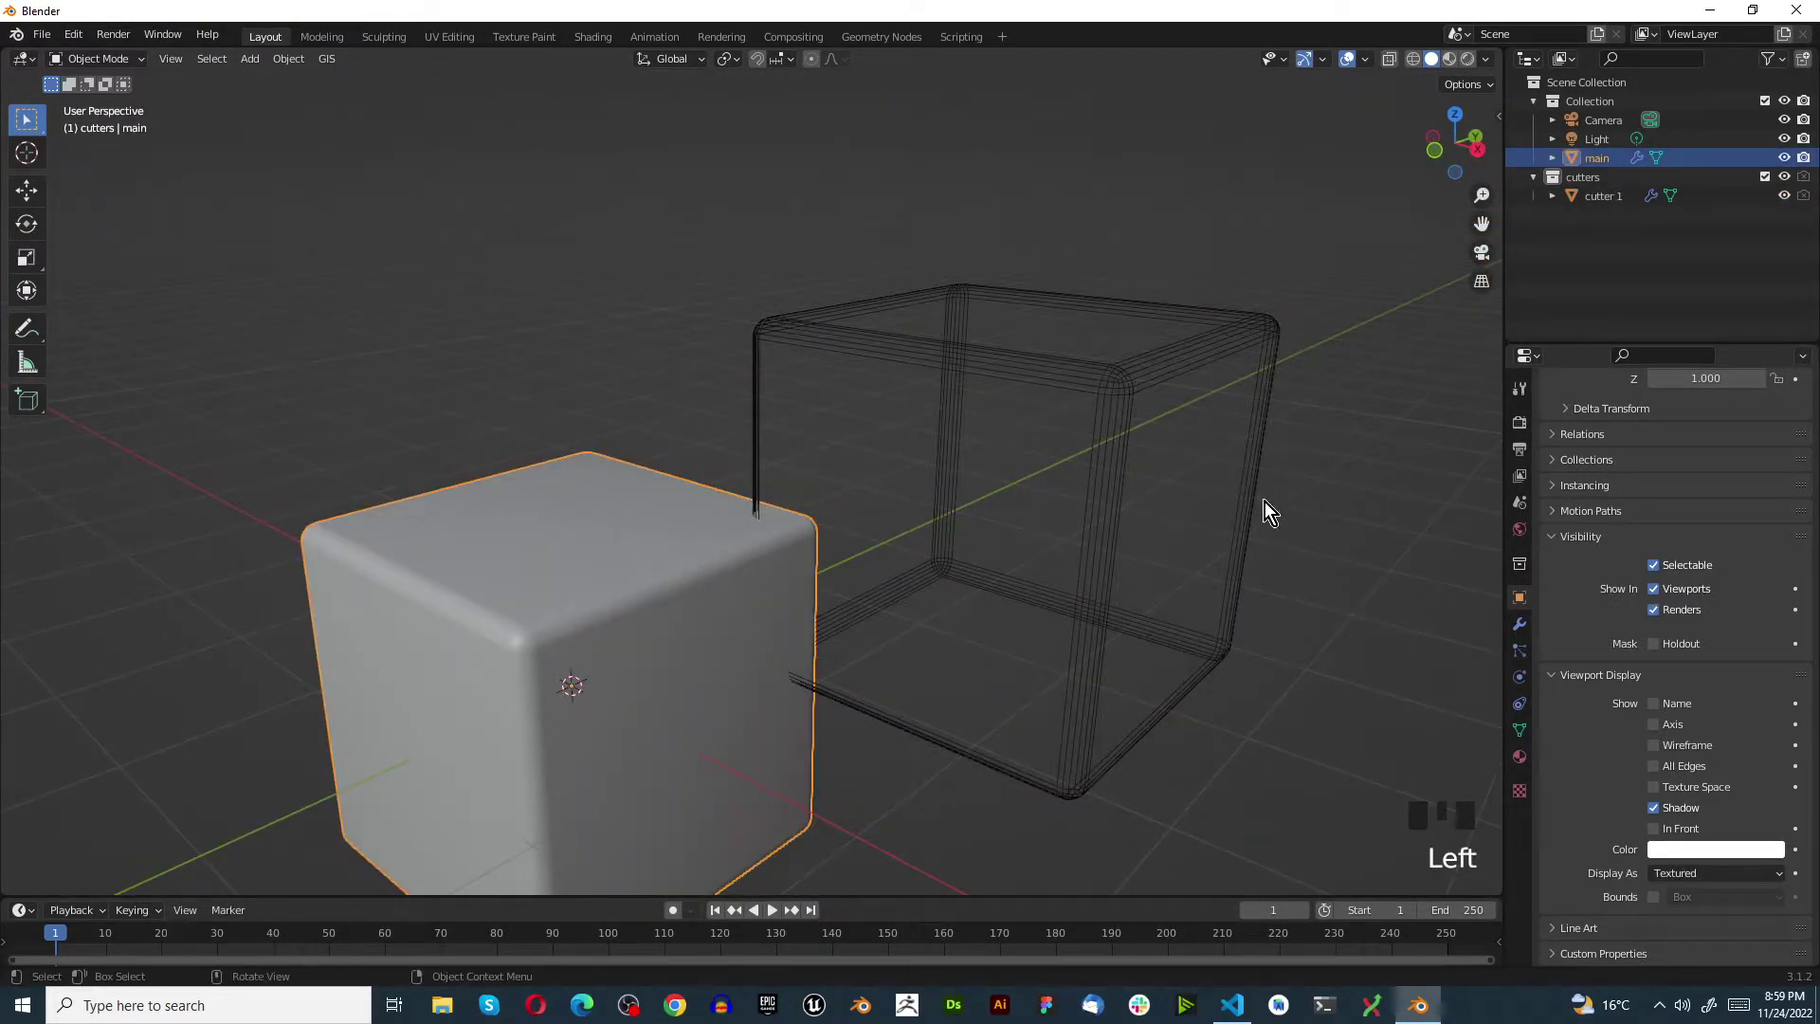
click(1520, 624)
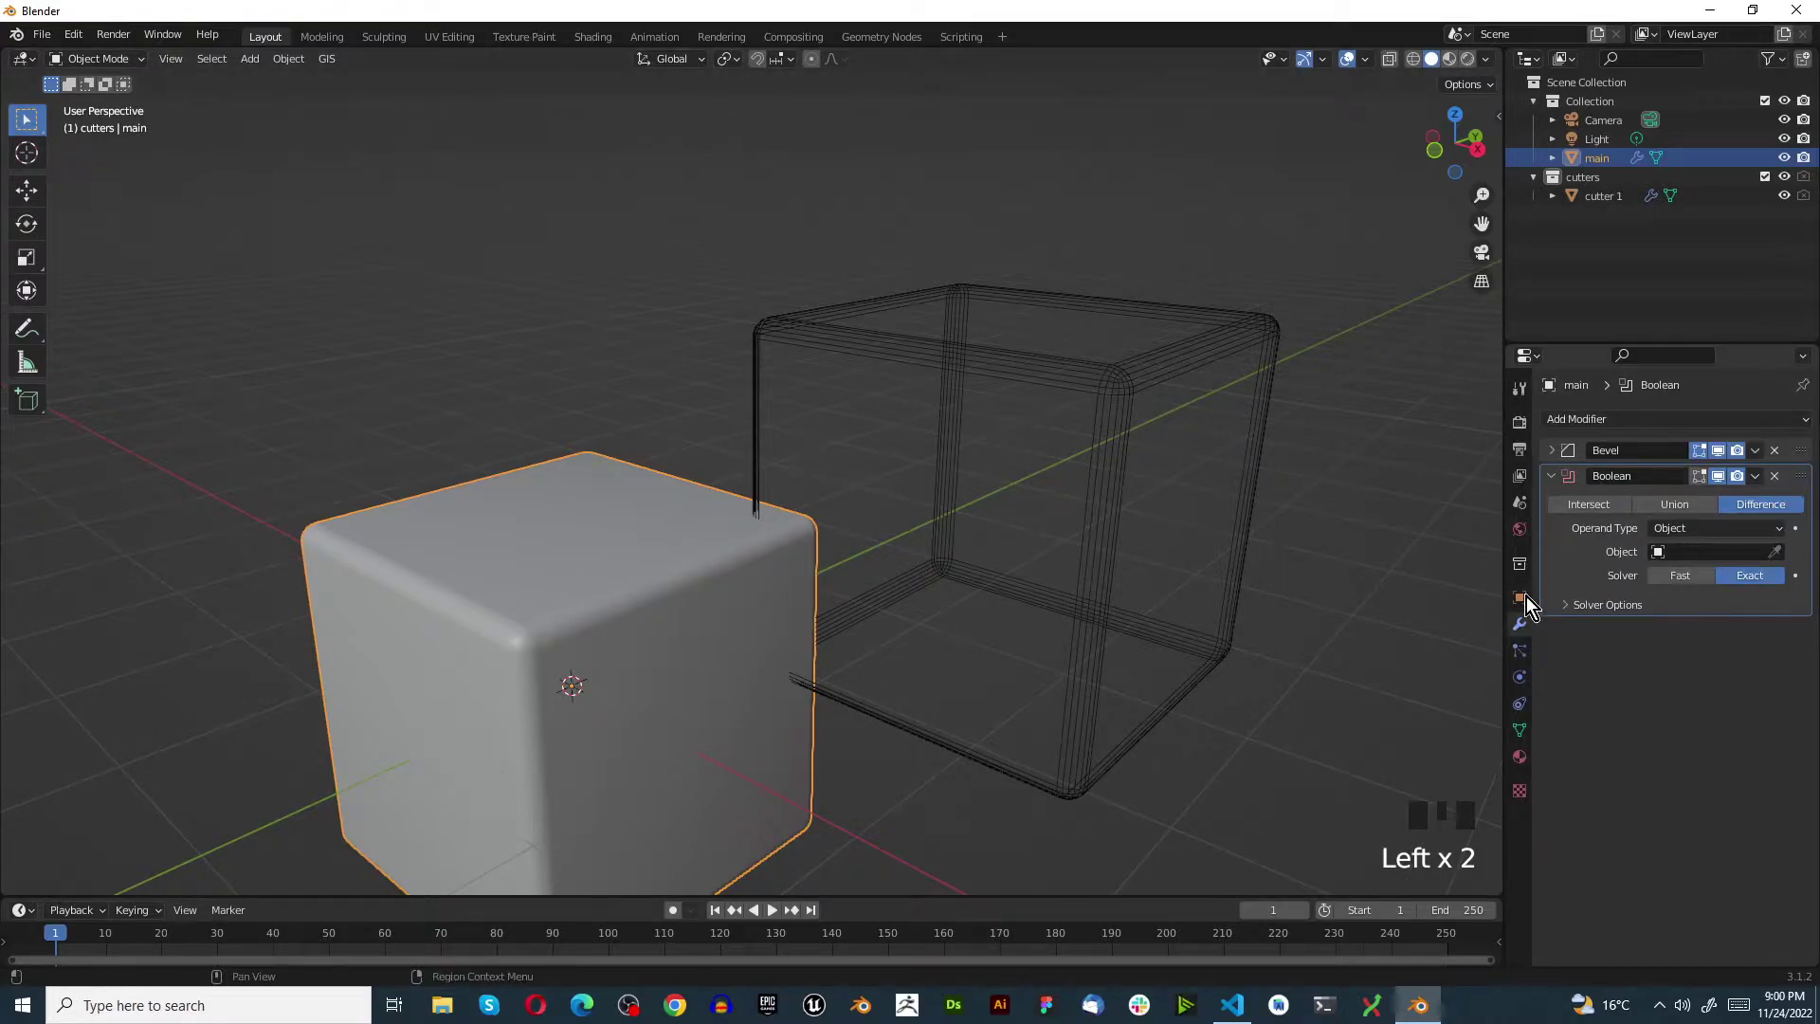
click(1710, 552)
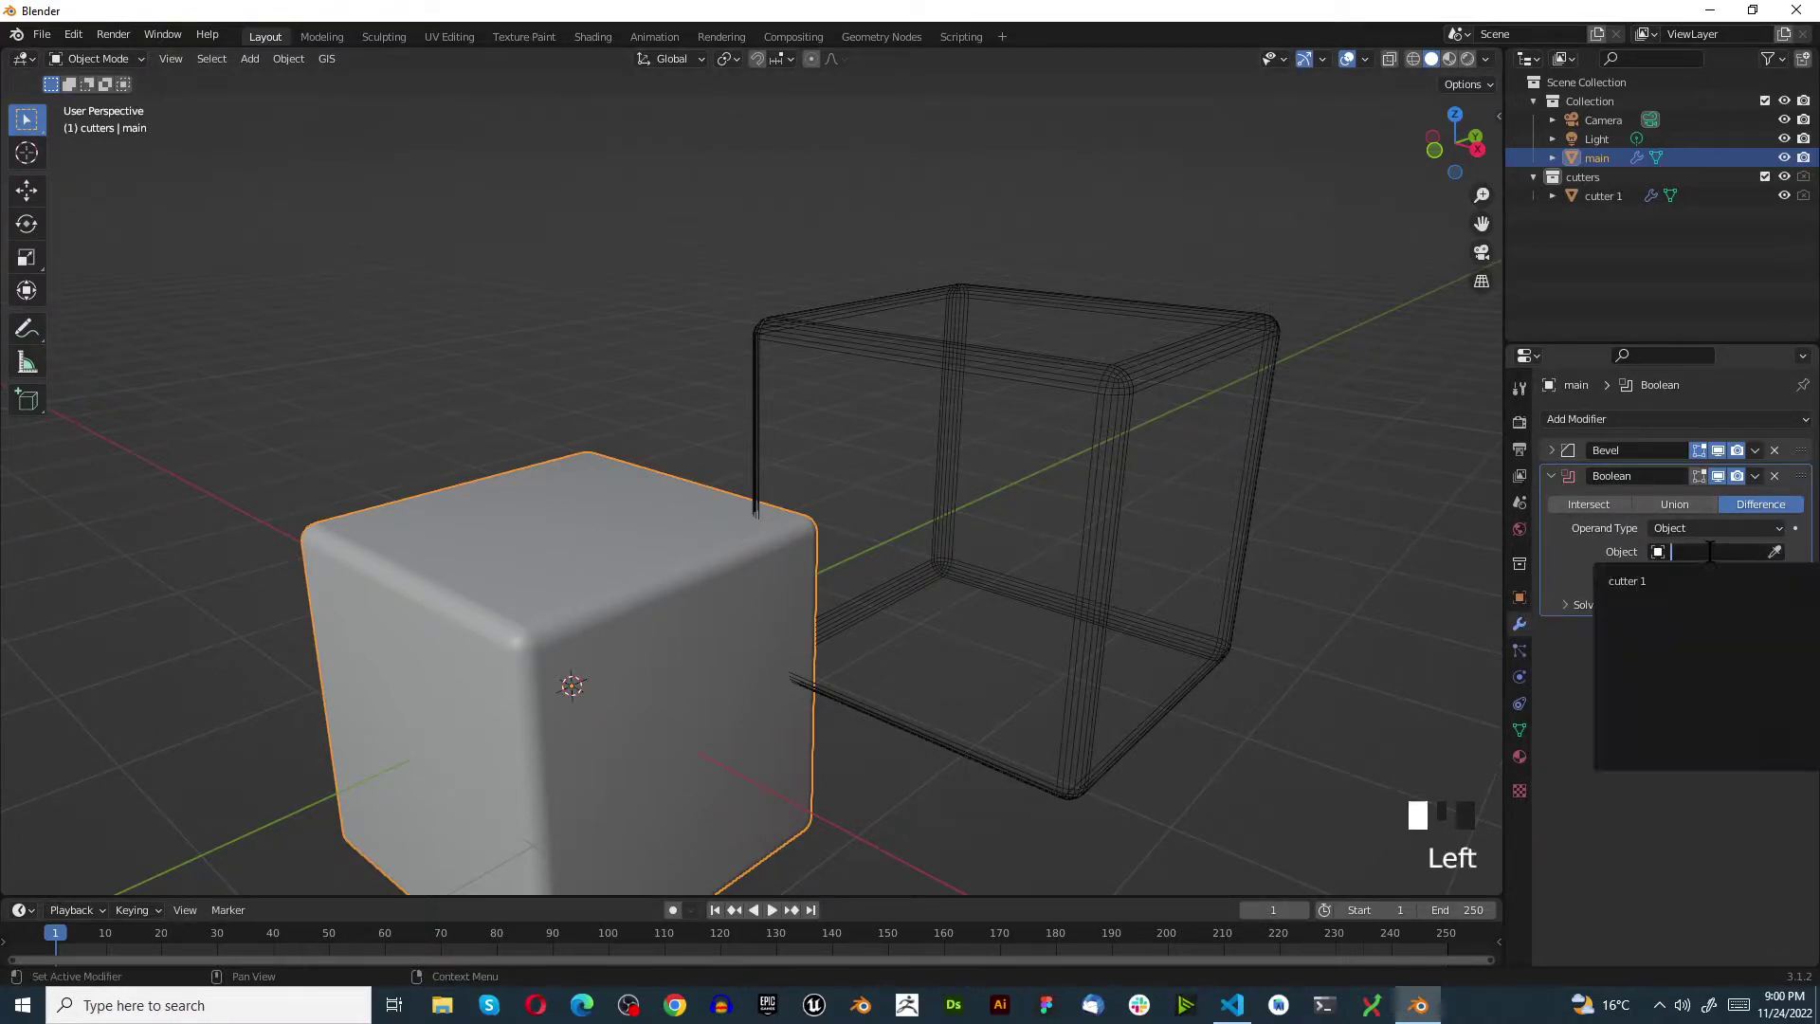
click(1637, 581)
middle_drag(895, 620, 684, 707)
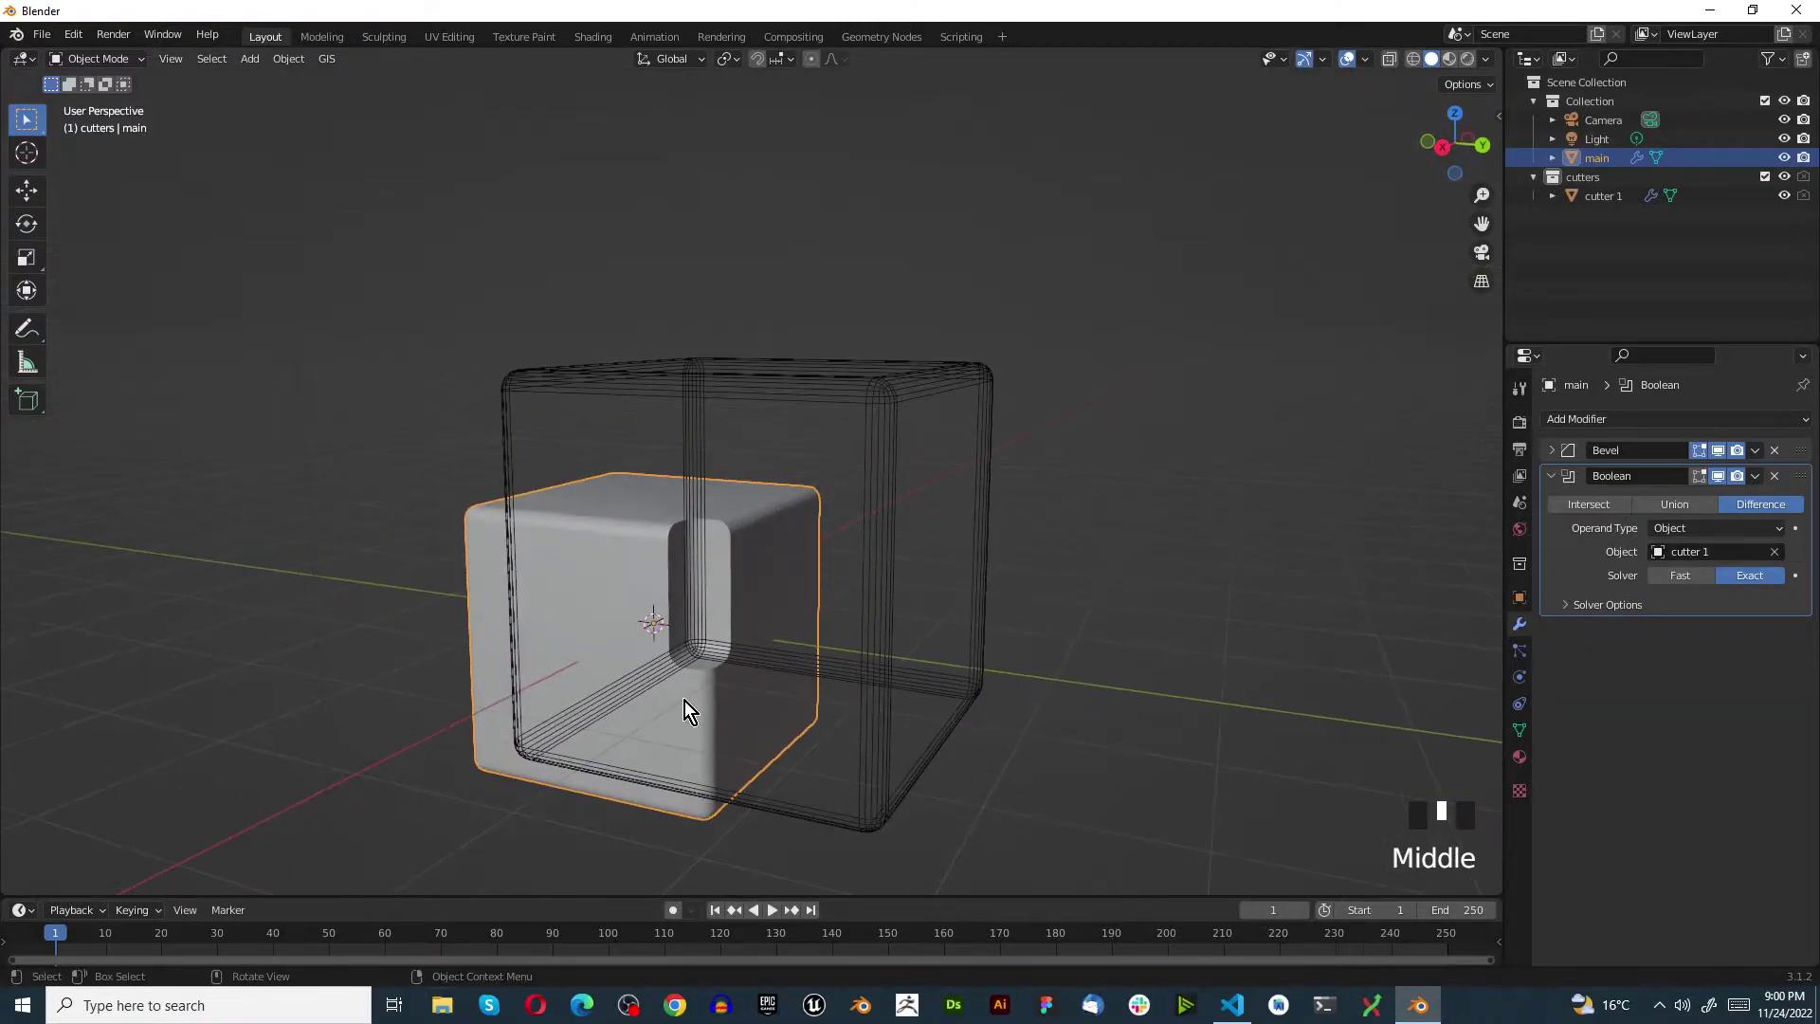
Select cutter 1 and lower it so it cuts along the main cube's vertical corner edge
click(671, 711)
click(560, 744)
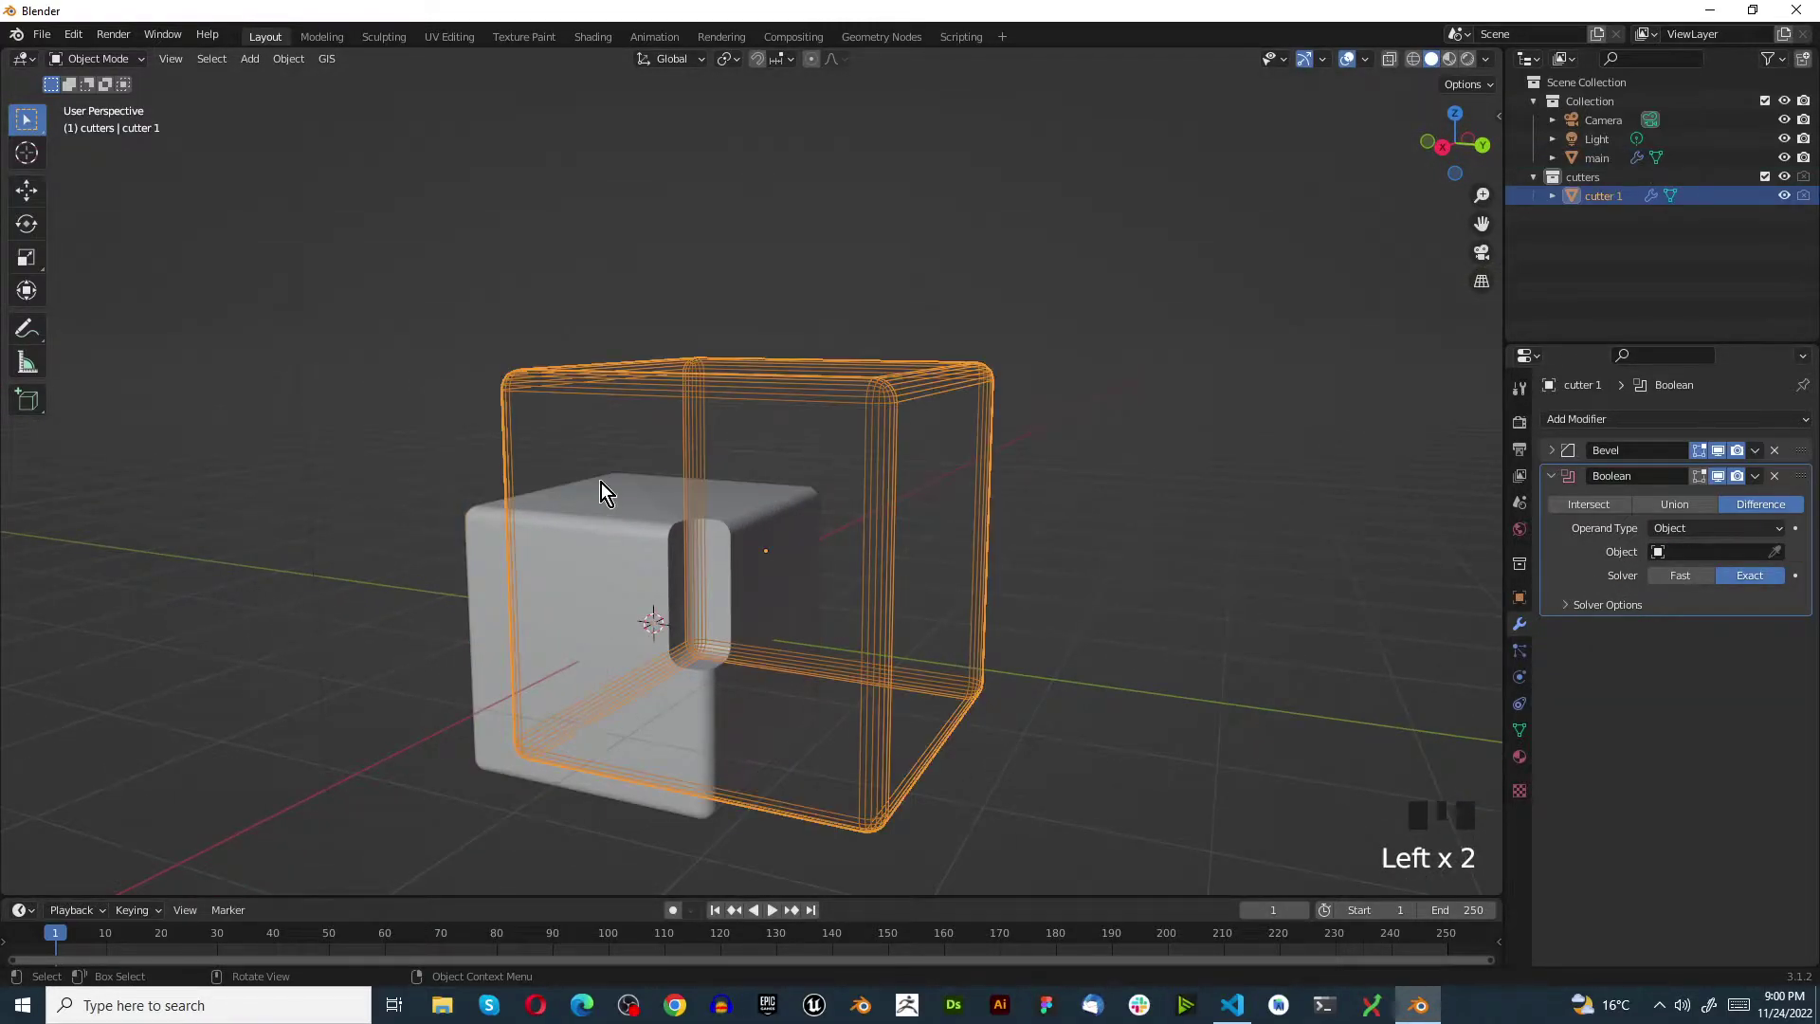
key(g)
click(581, 623)
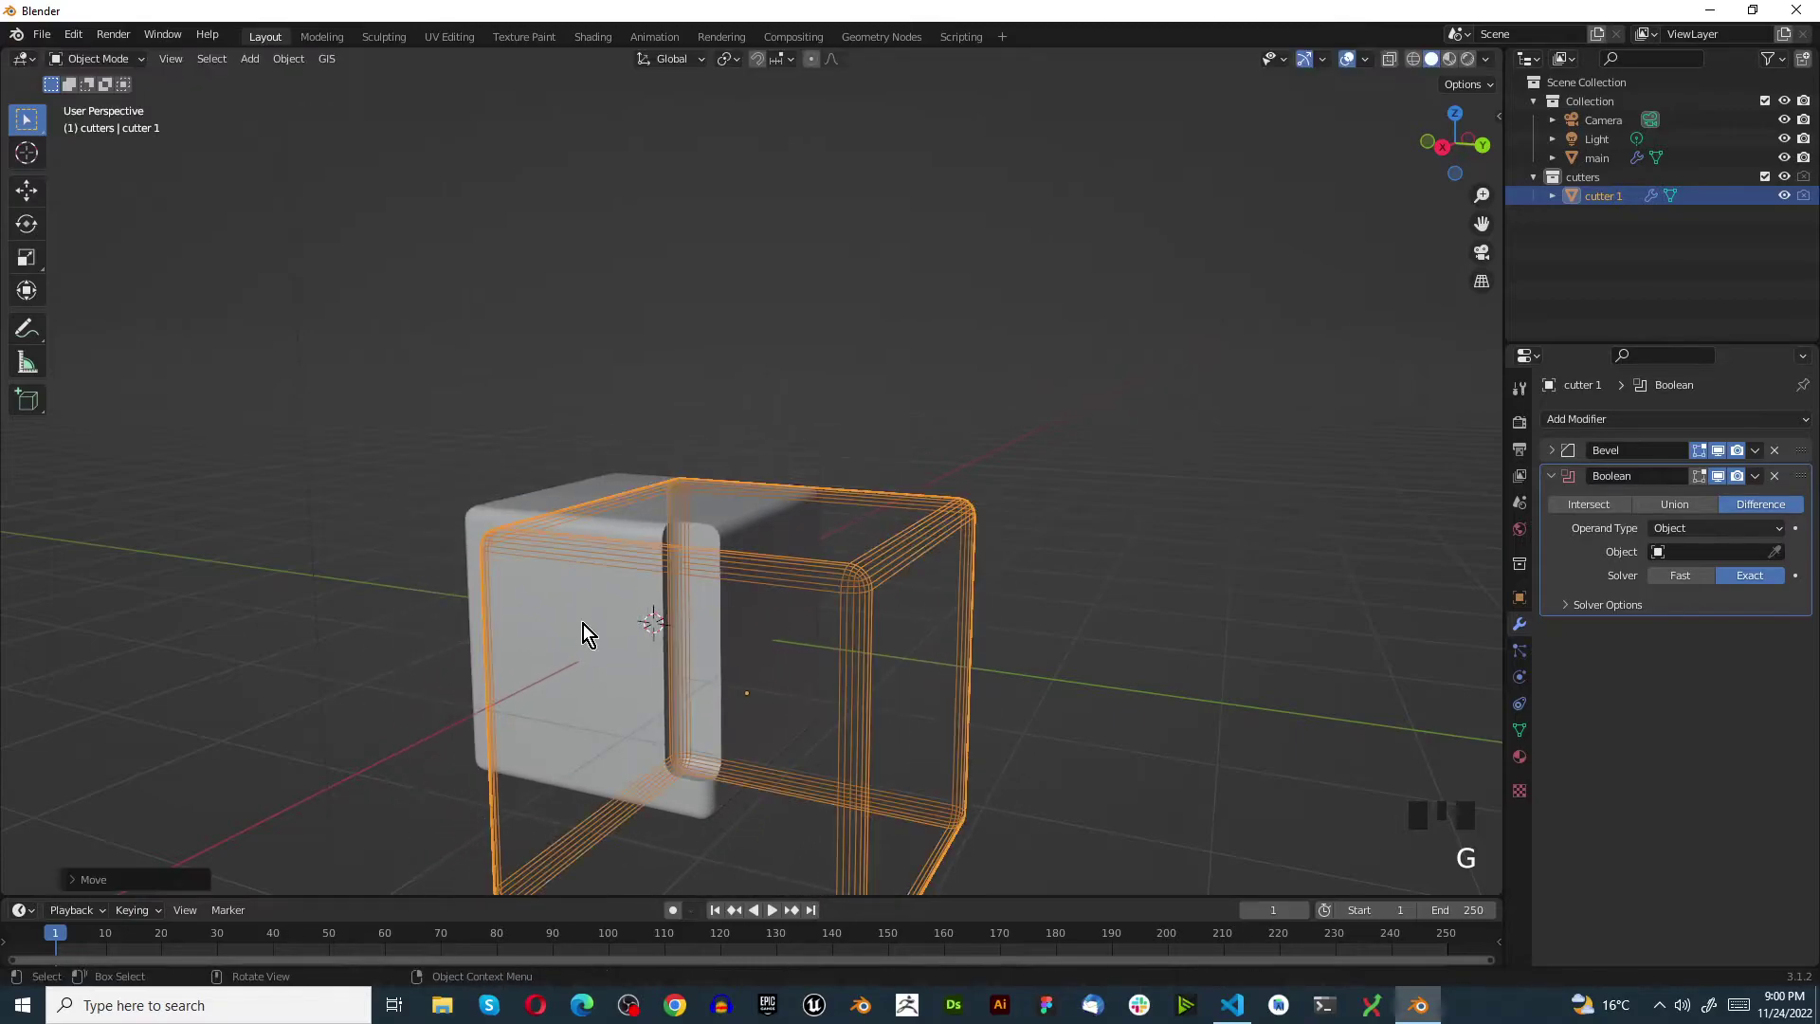
key(s)
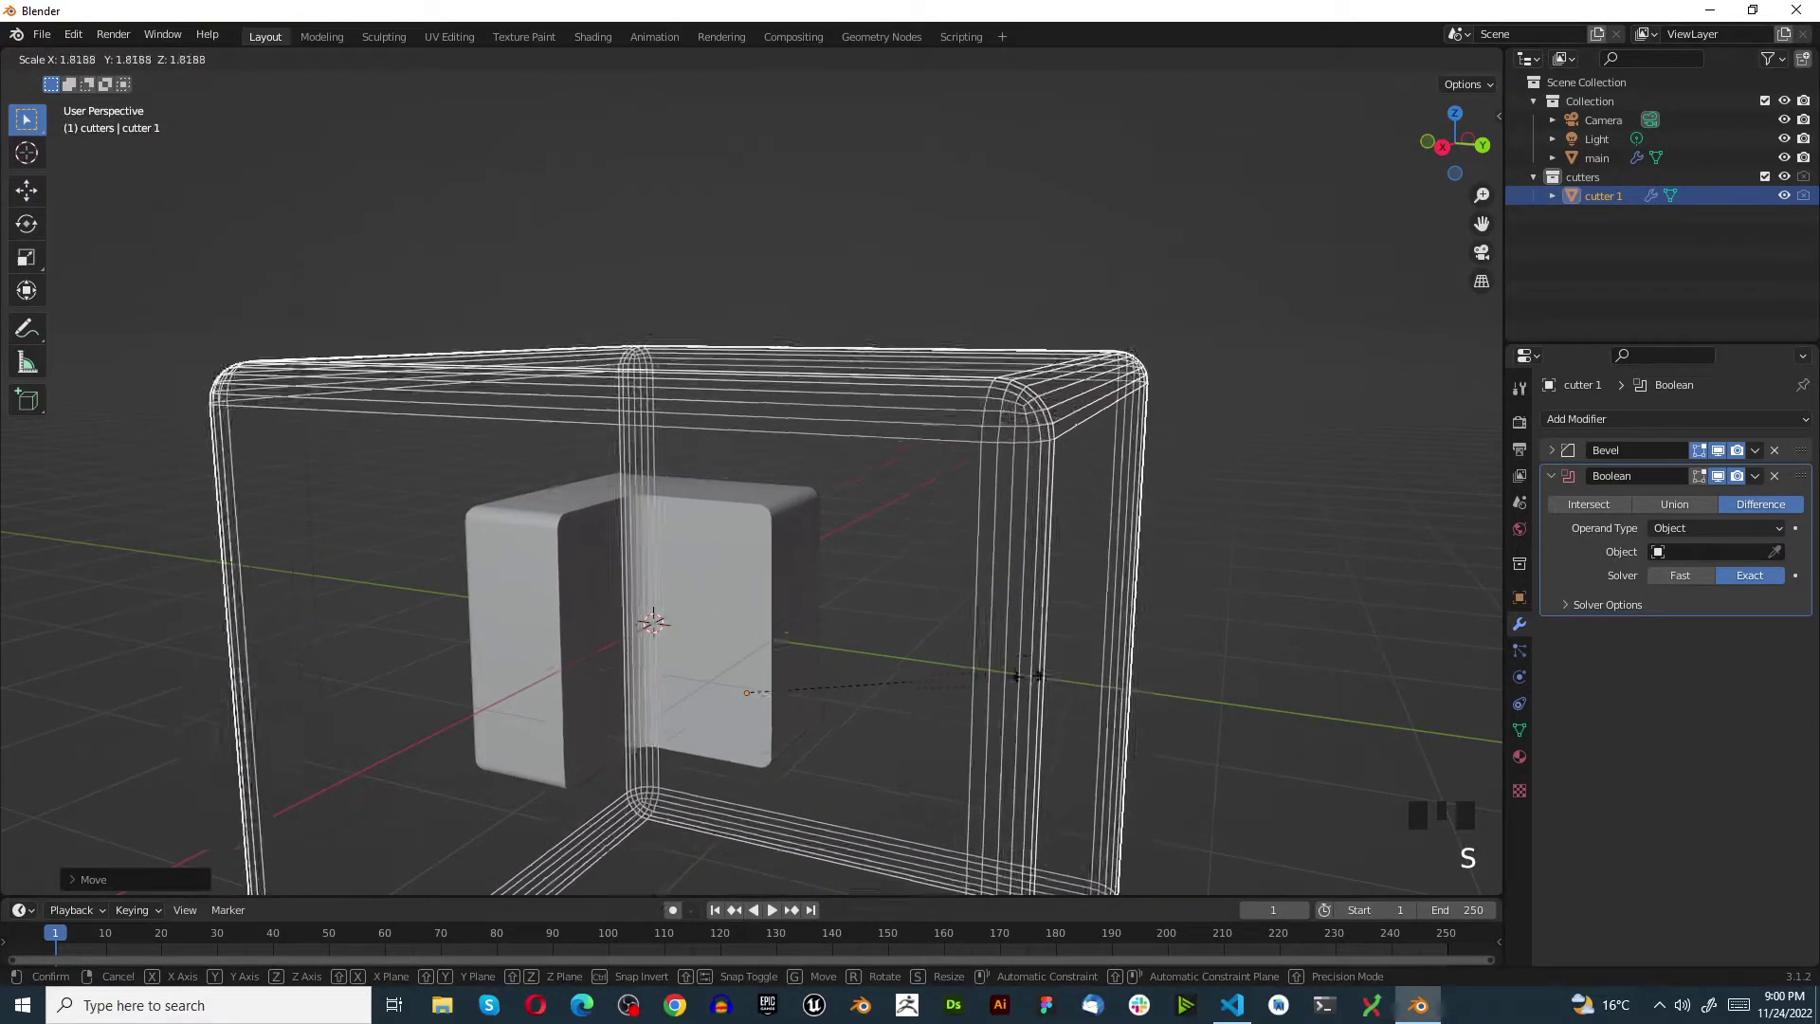
key(Escape)
middle_drag(1009, 684, 991, 745)
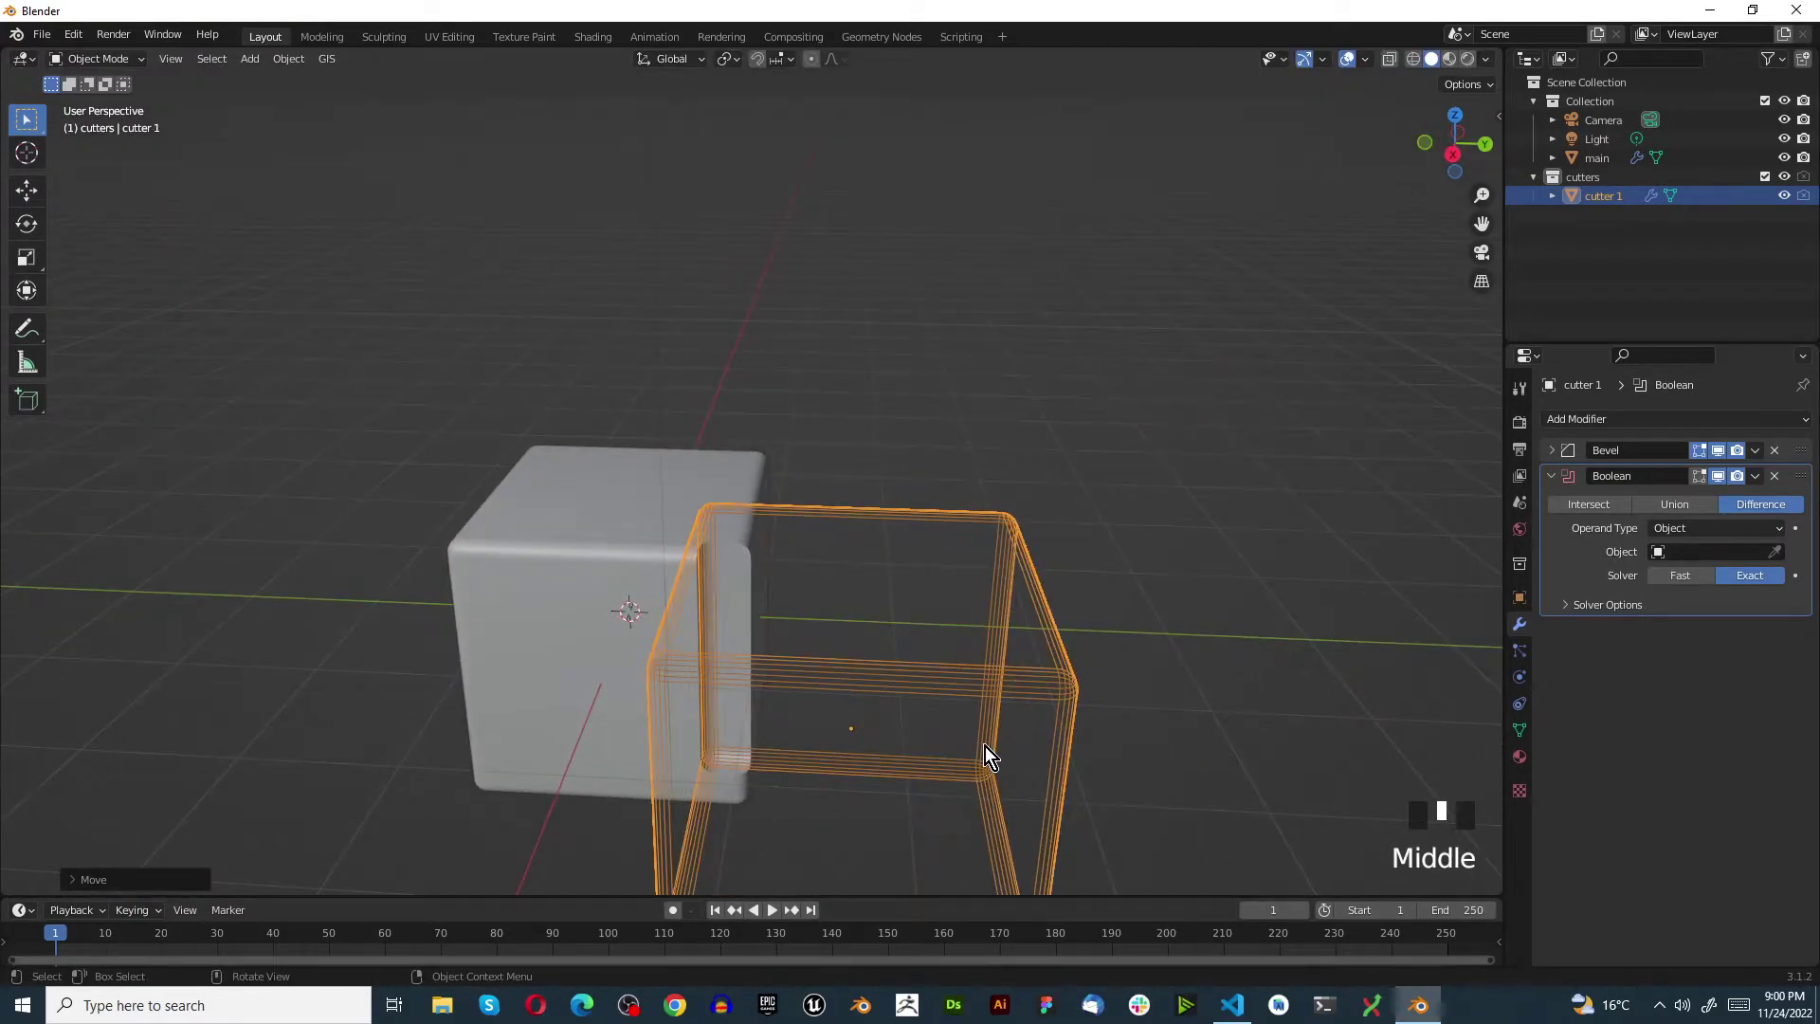
Move cutter 1 beside the main cube and scale it along Z to less than half its height
key(g)
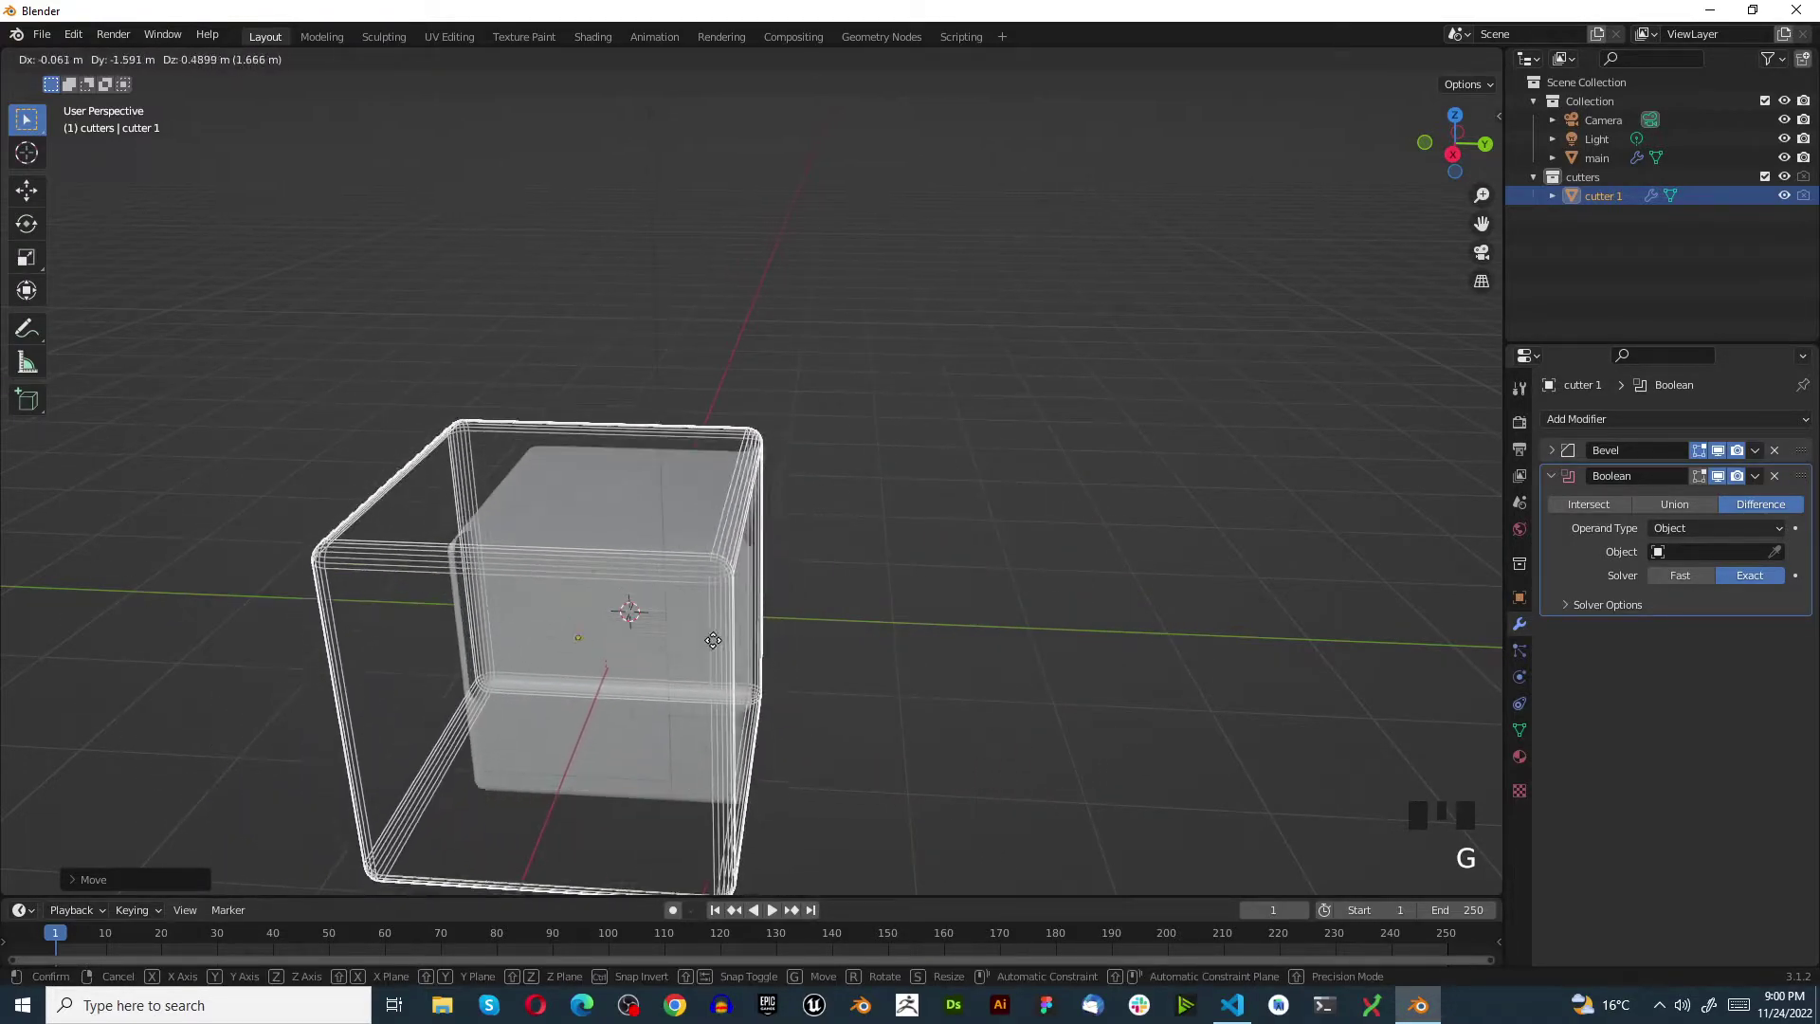
click(570, 625)
middle_drag(571, 626, 1016, 780)
key(s)
key(z)
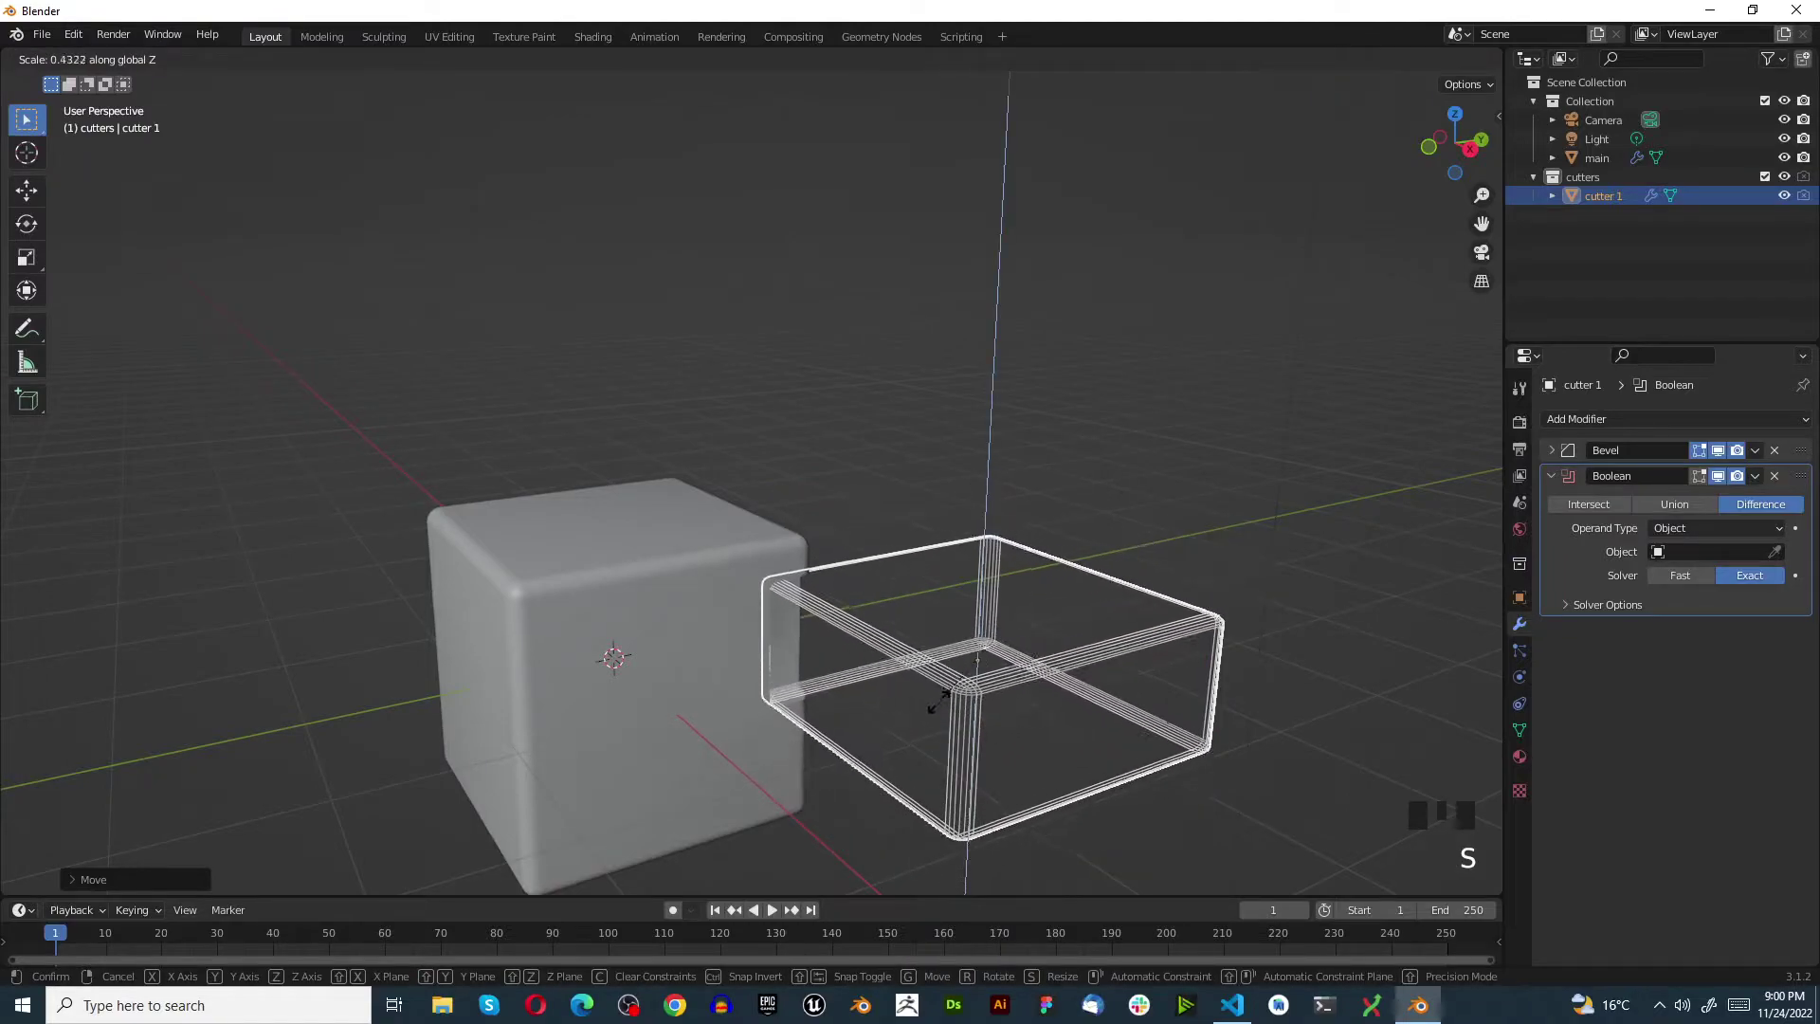
click(949, 690)
Reposition the flattened cutter 1 in perspective and top view so it overlaps deeper into the main cube's corner
middle_drag(952, 685, 907, 749)
key(g)
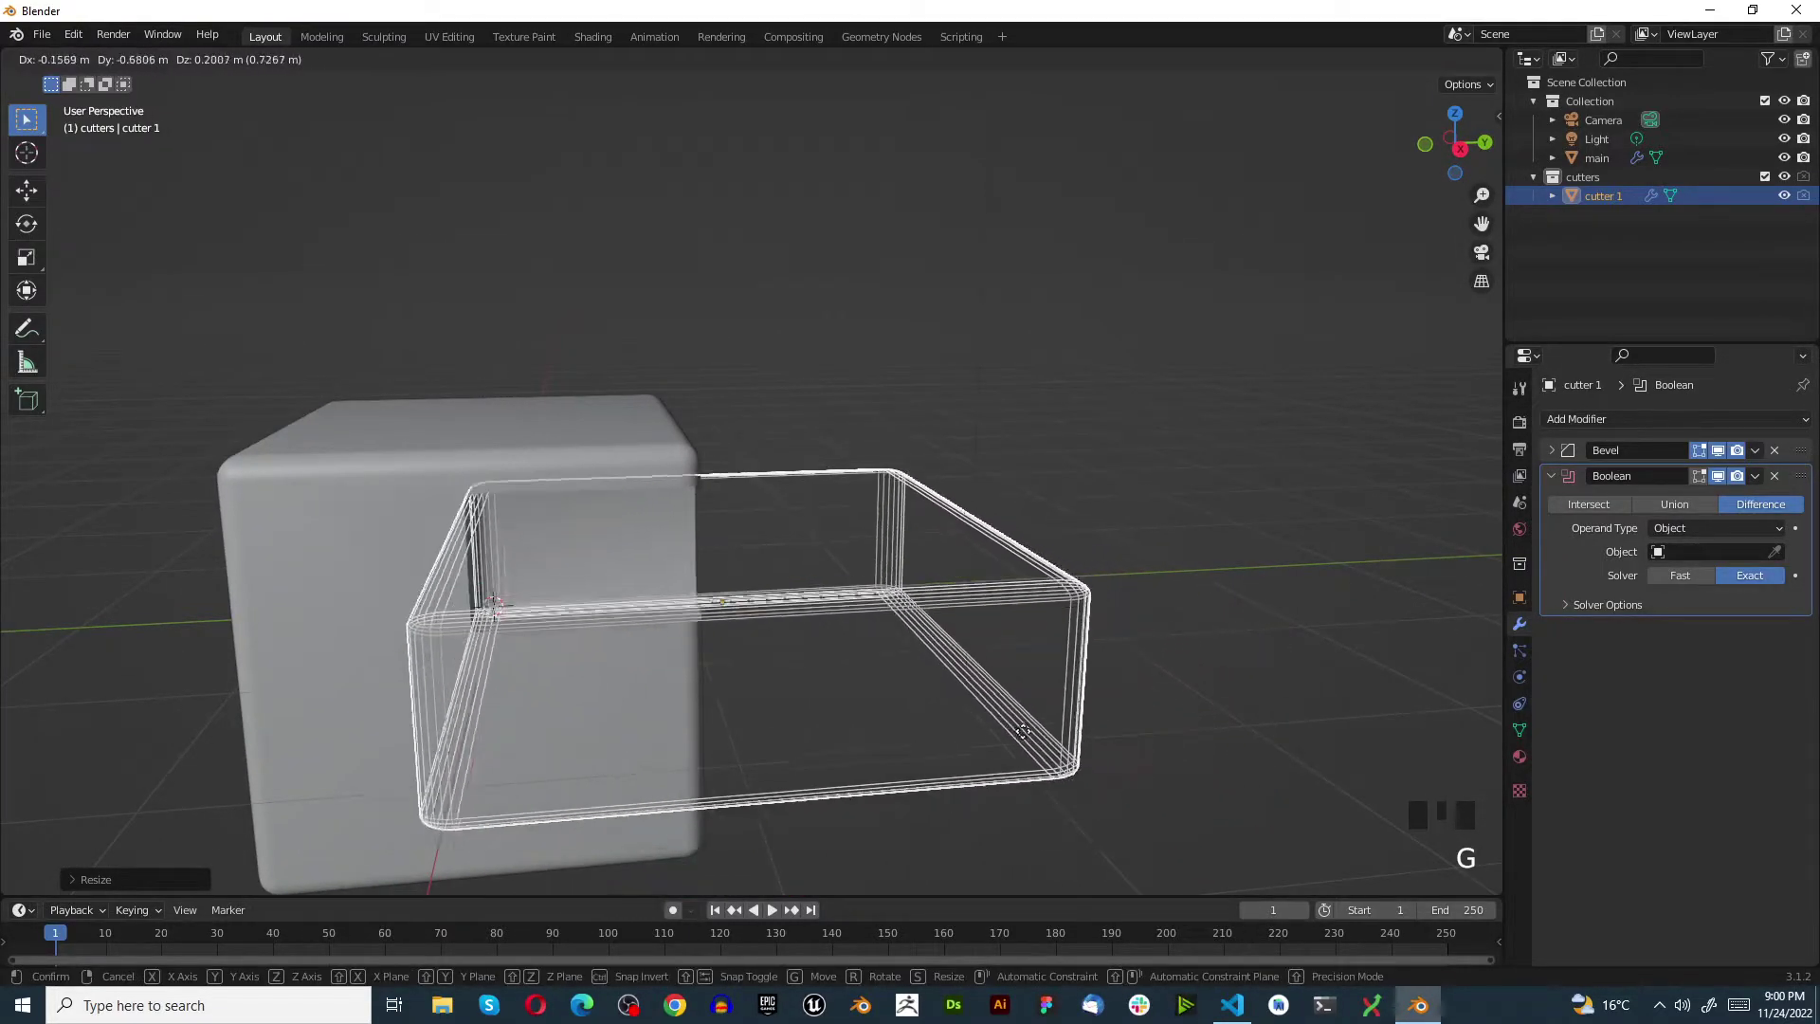
click(1166, 791)
key(KP_7)
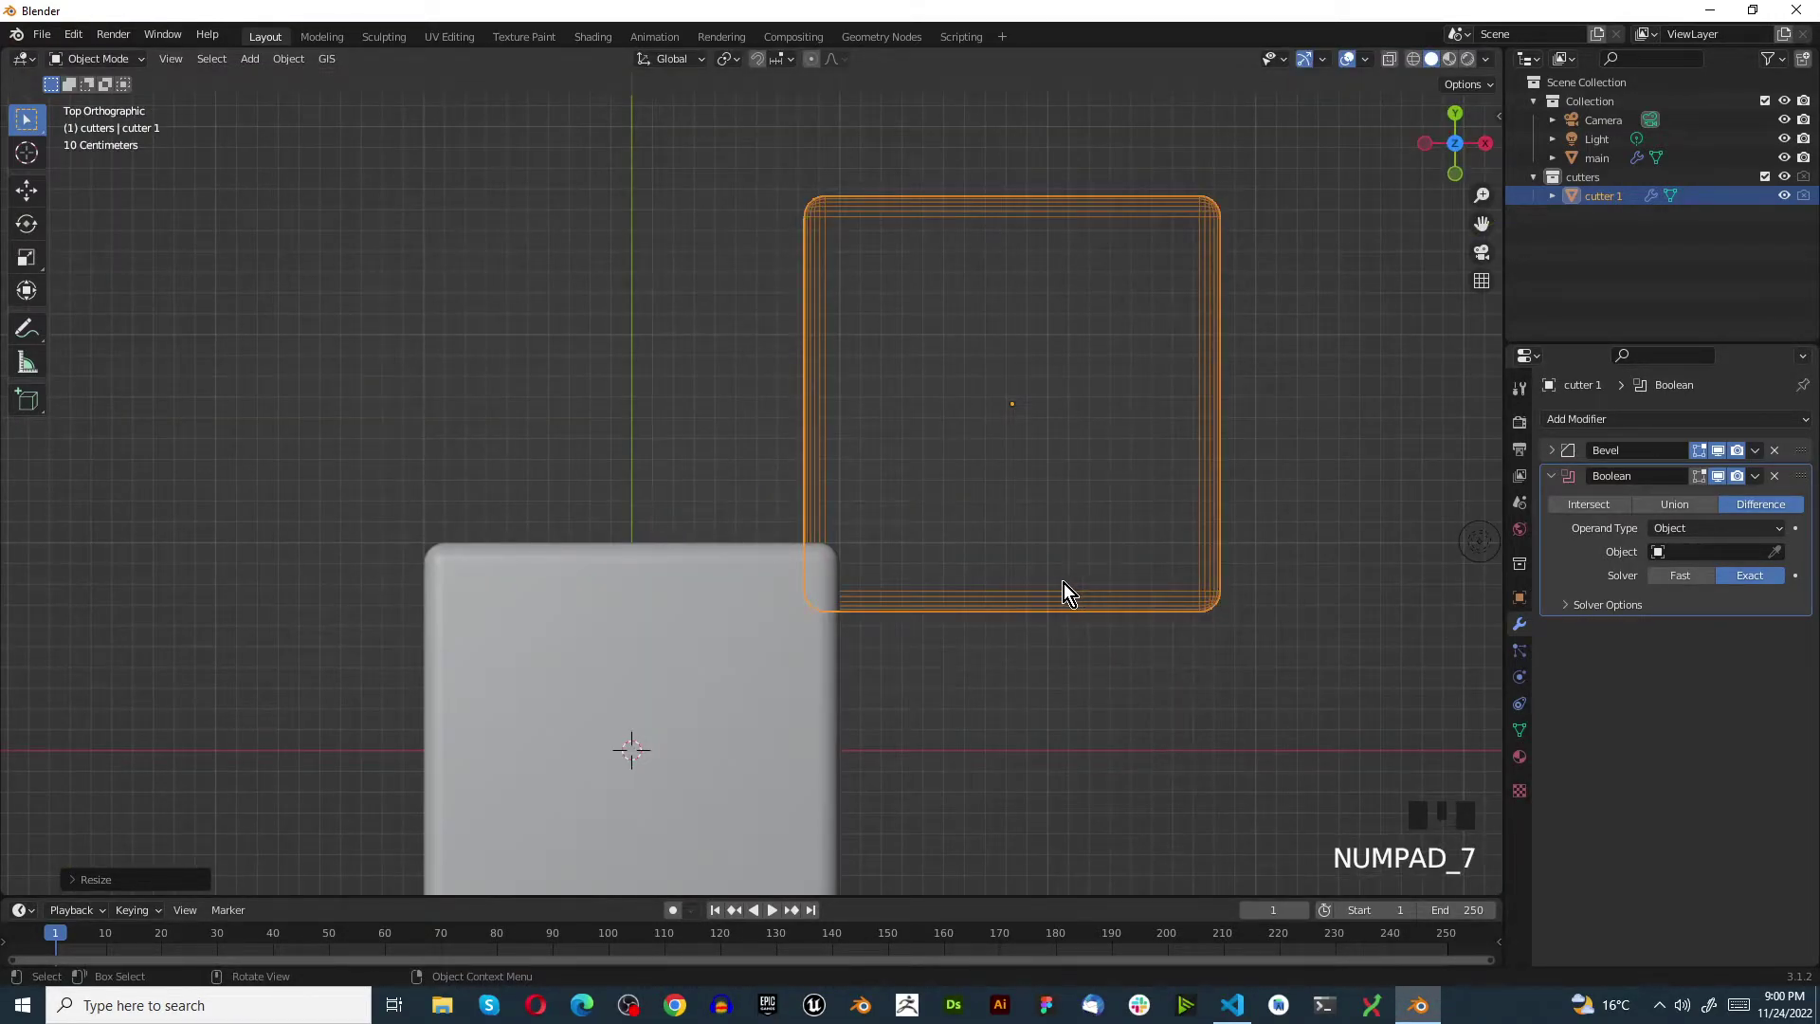
key(g)
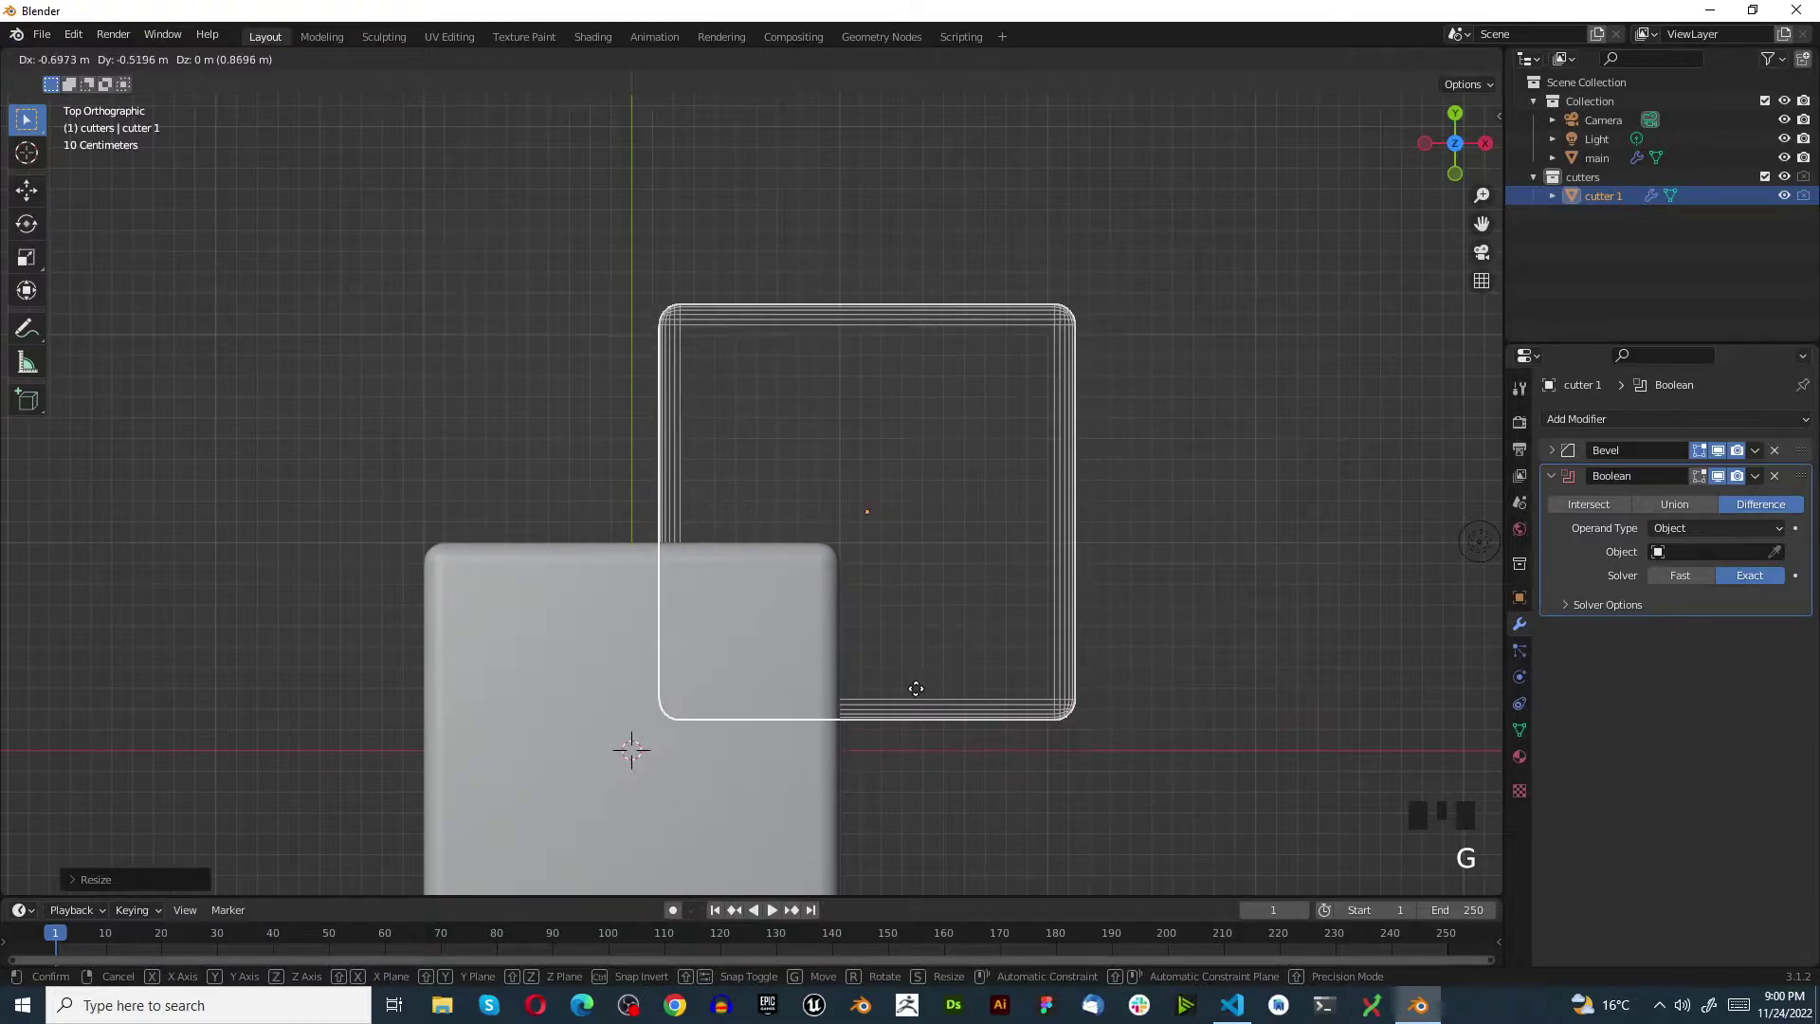
click(940, 678)
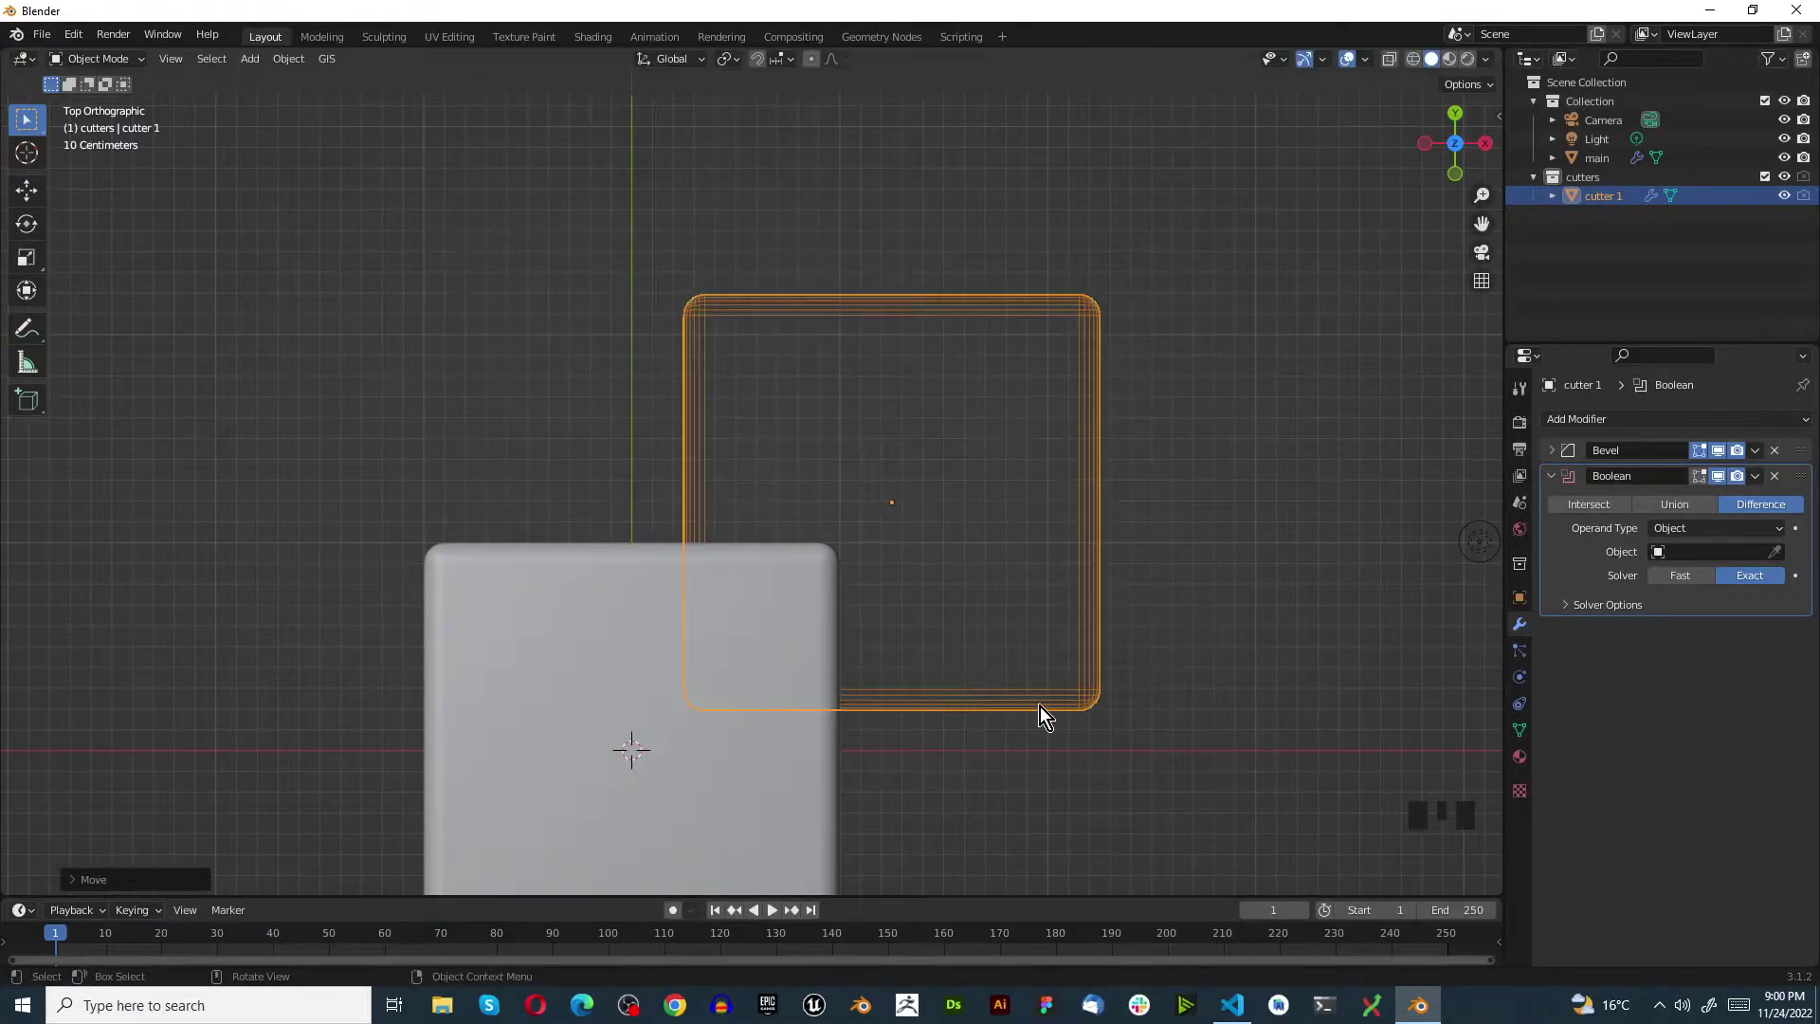
scroll(829, 593, down, 3)
middle_drag(829, 592, 409, 343)
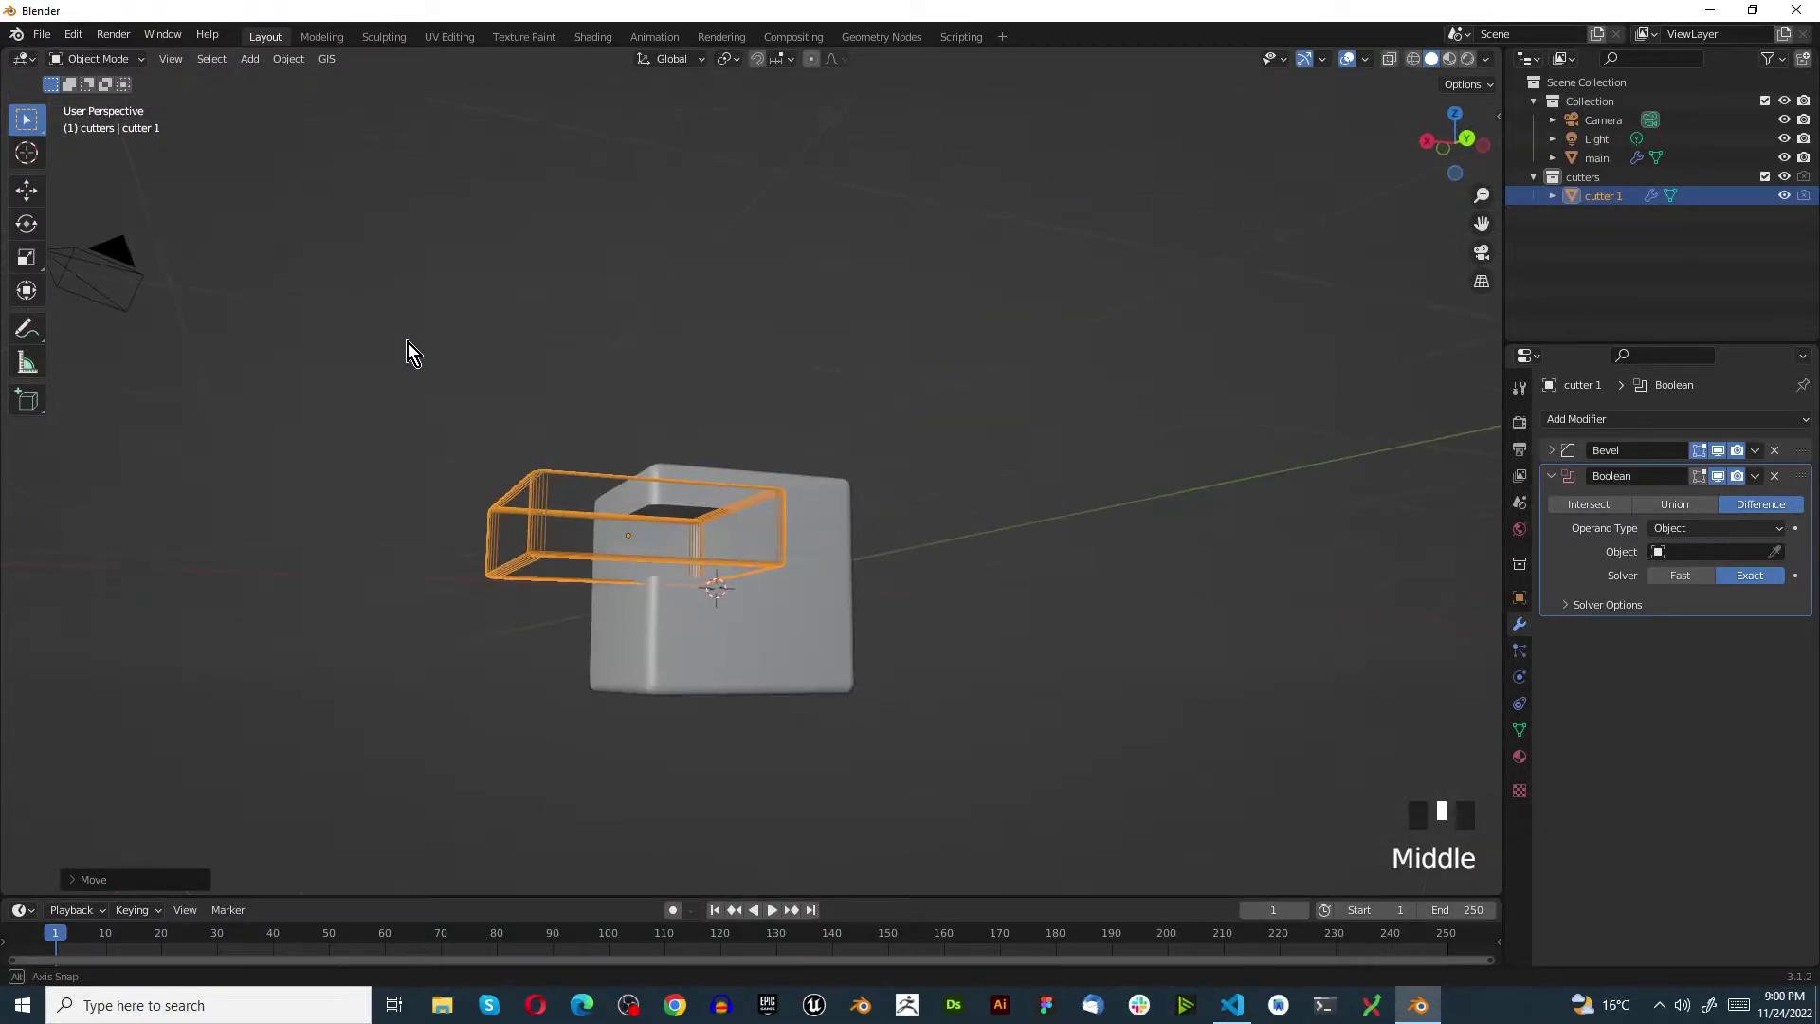
Temporarily hide cutter 1 to examine the notch in the main cube, and unhide it again
click(493, 688)
scroll(689, 536, up, 3)
middle_drag(689, 537, 744, 549)
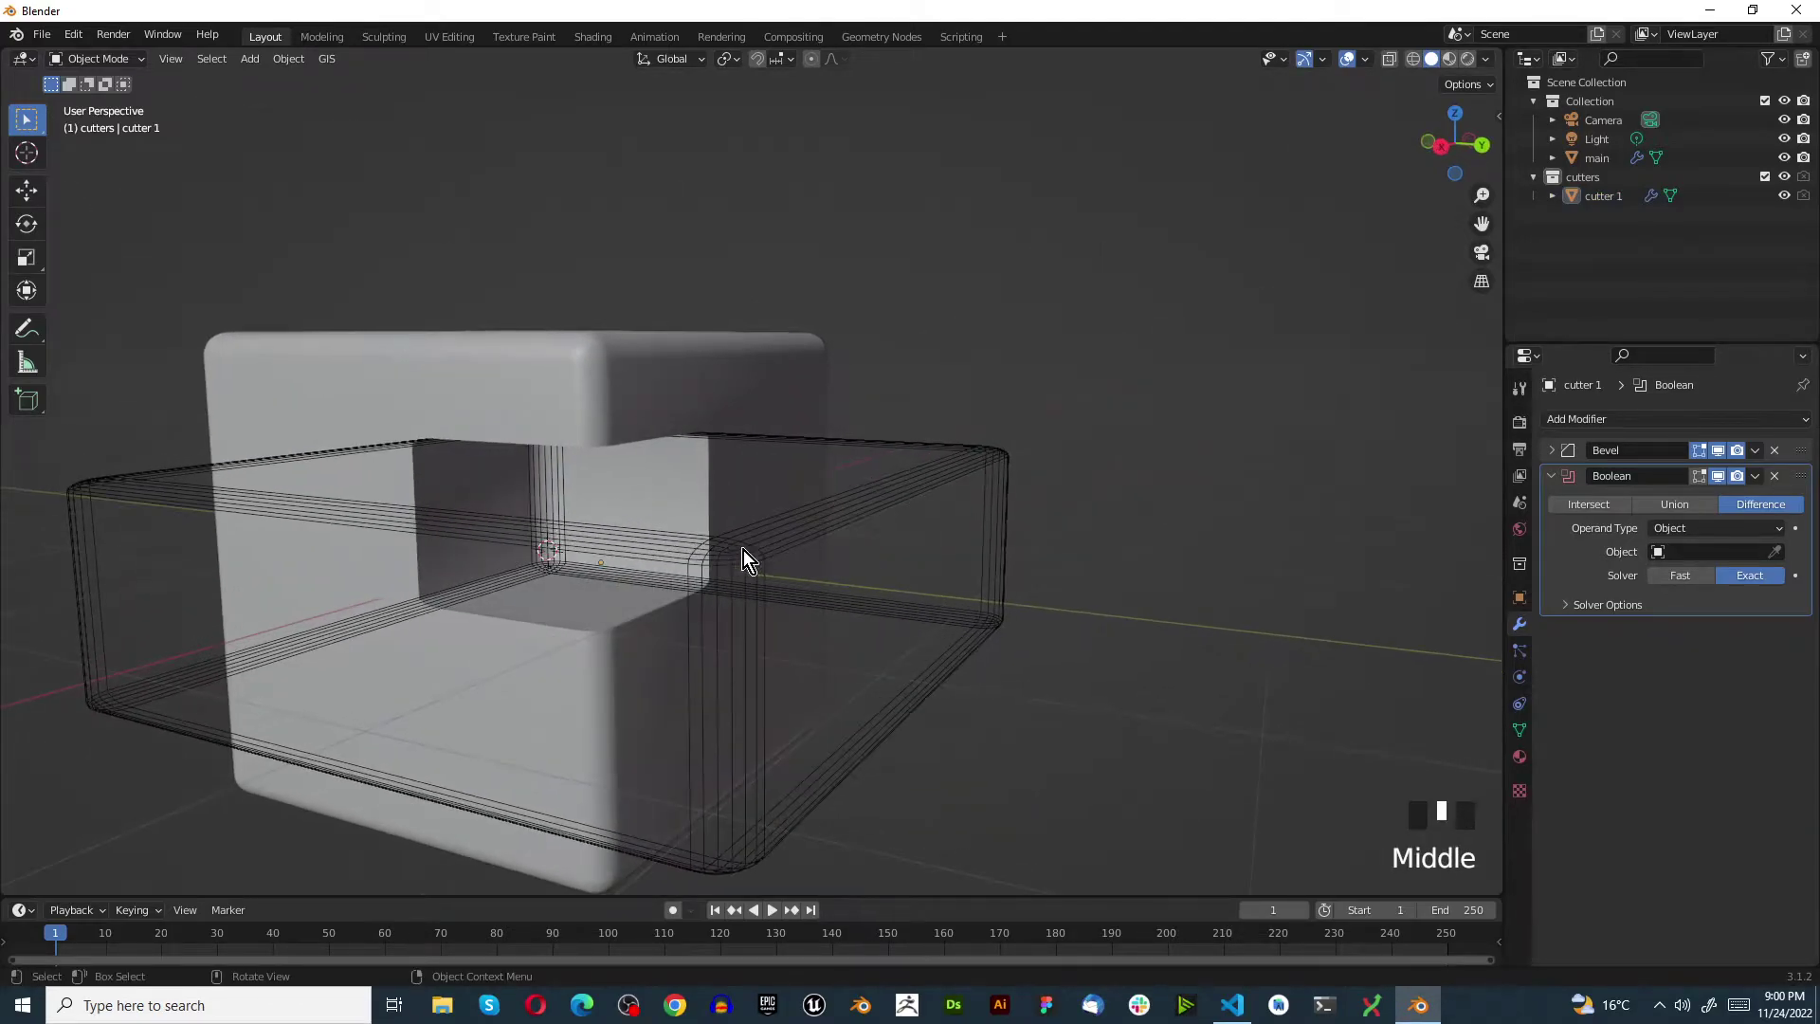
click(730, 574)
click(793, 597)
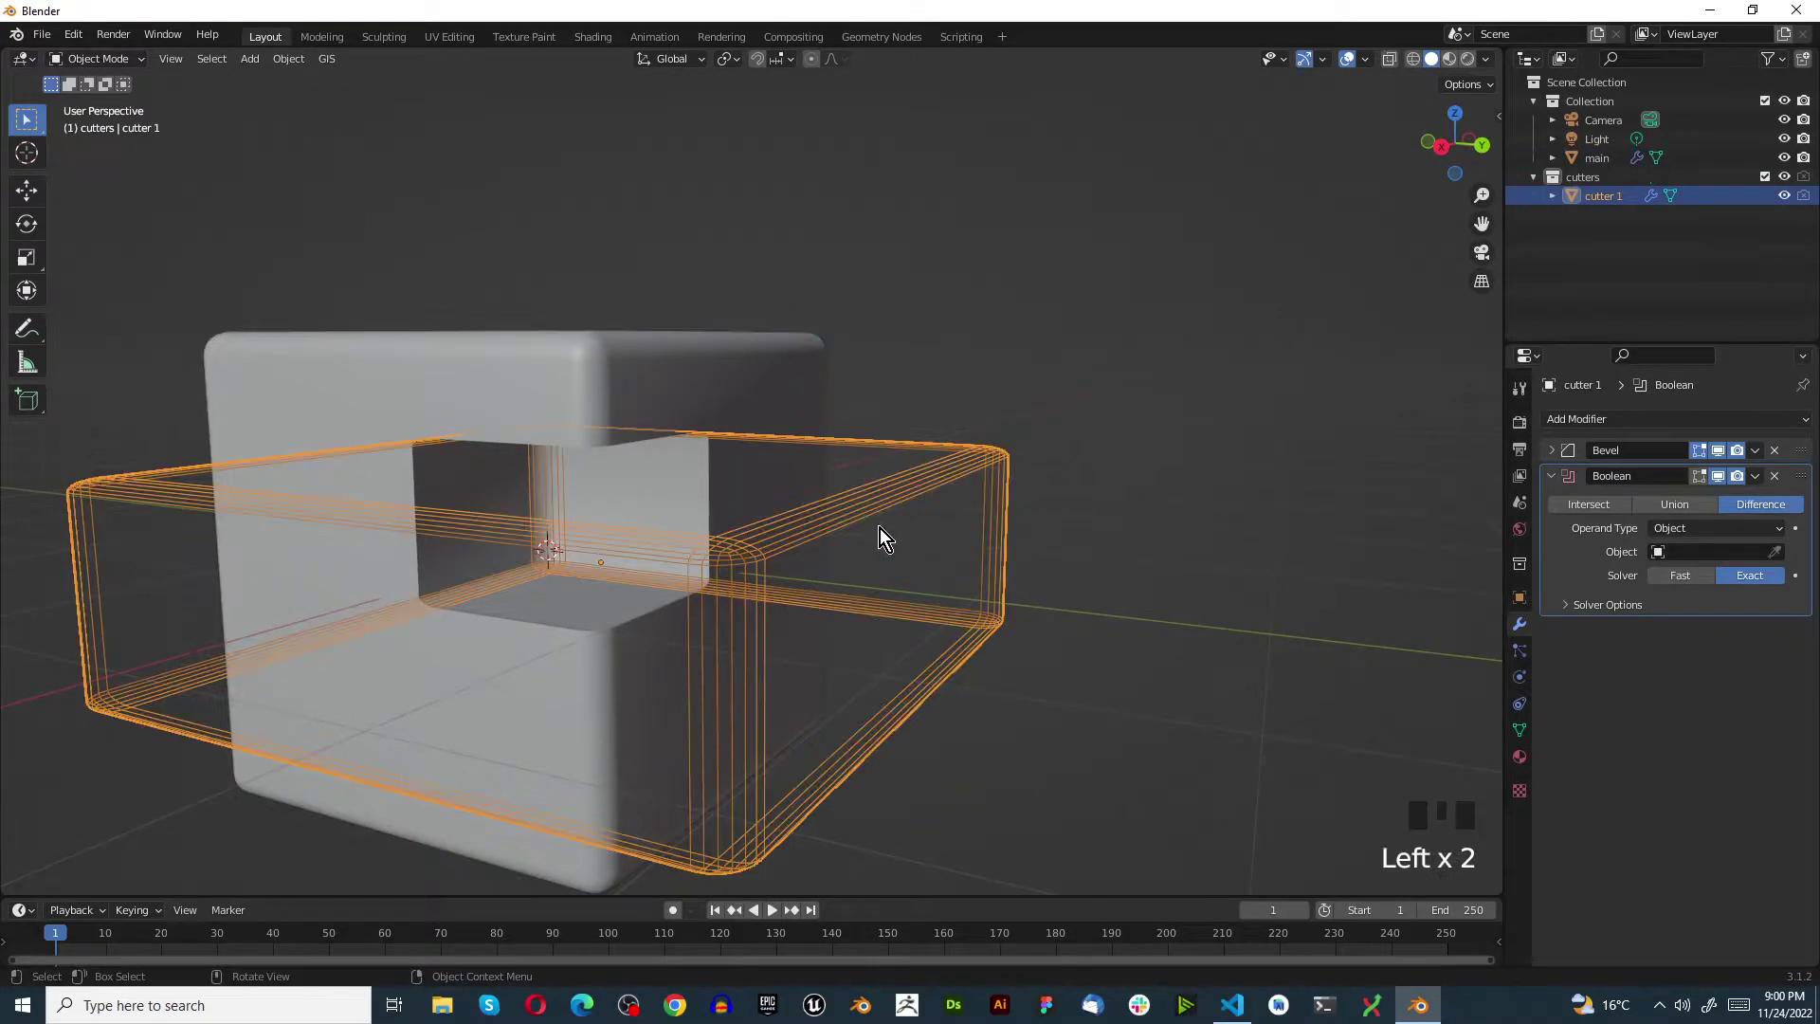
key(h)
middle_drag(764, 550, 789, 502)
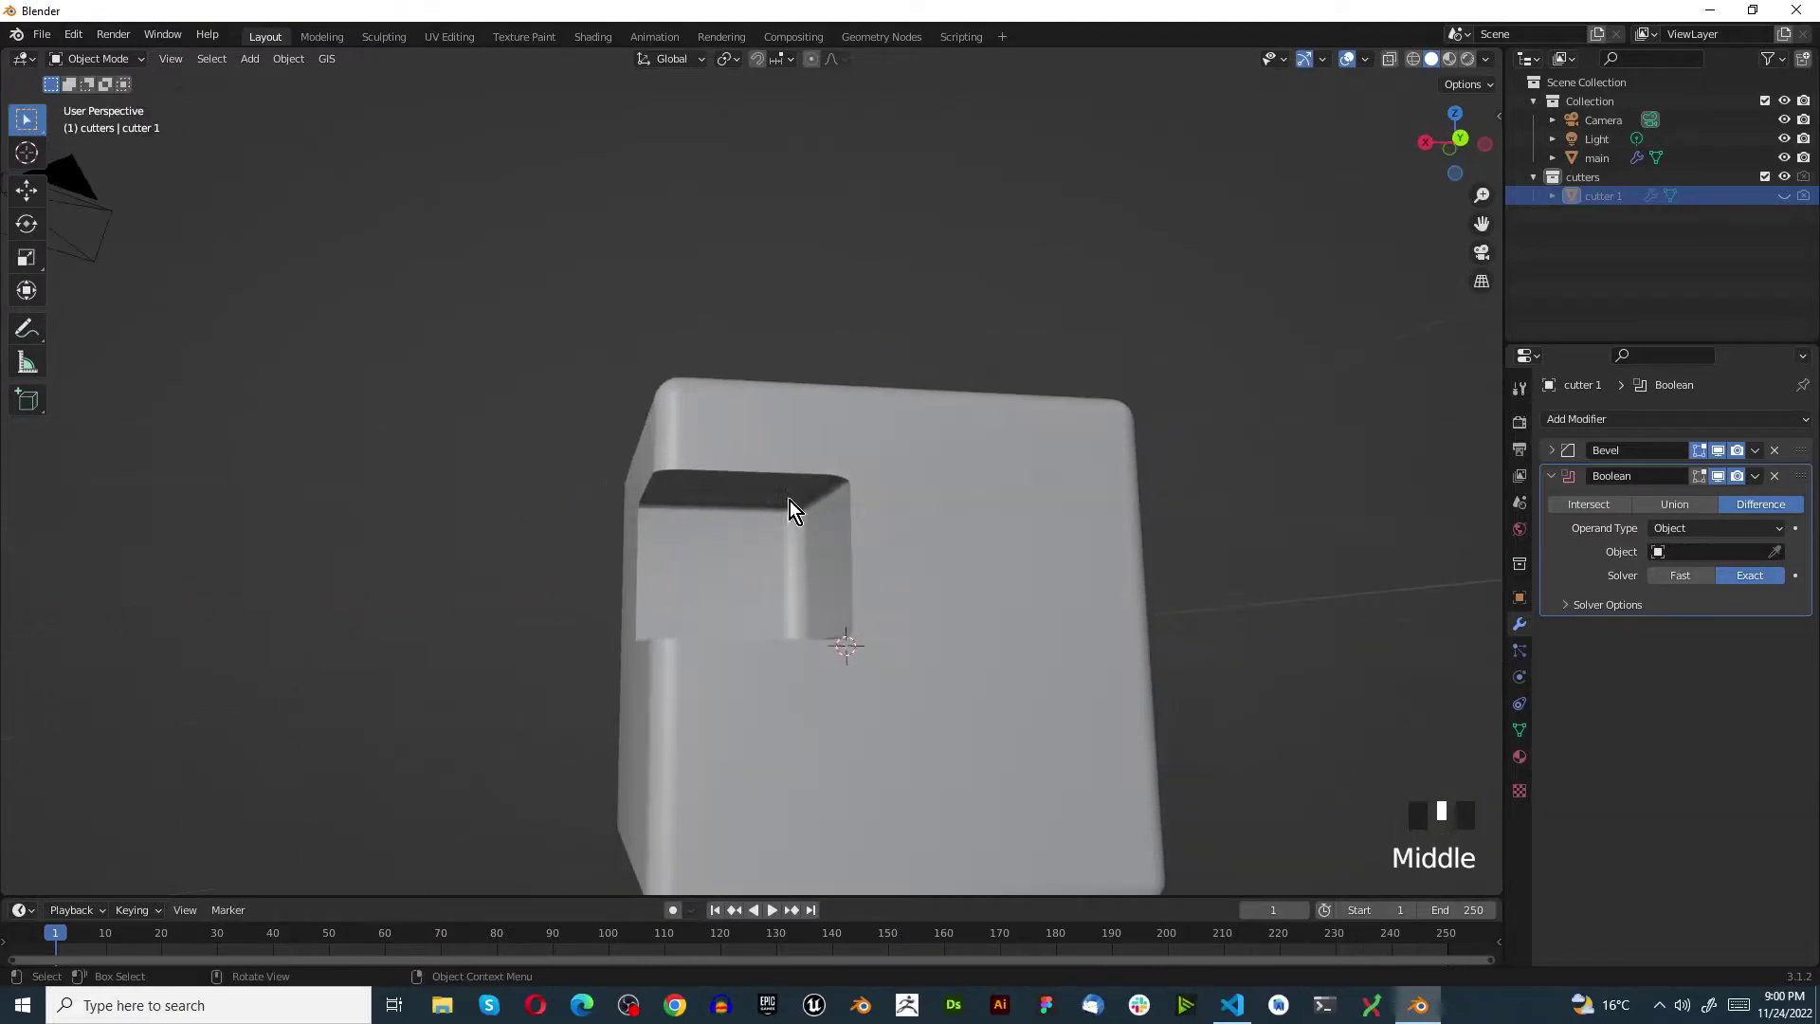
scroll(893, 509, up, 9)
scroll(933, 470, down, 10)
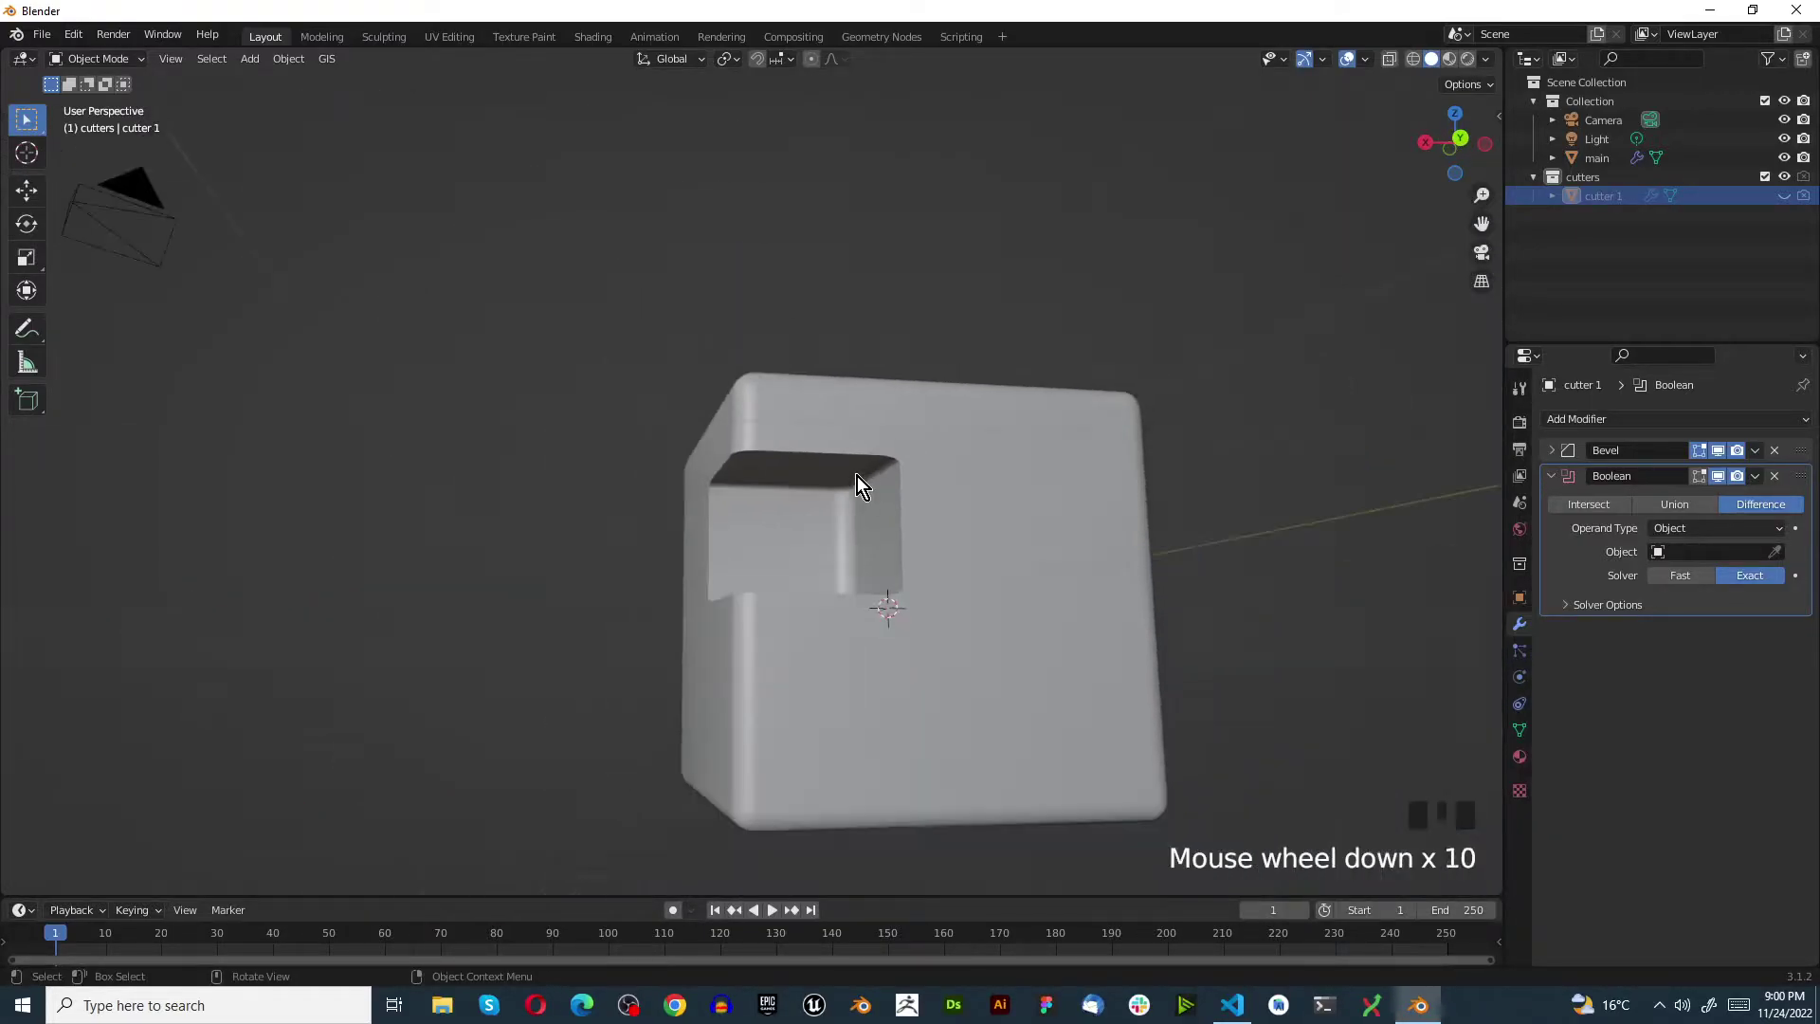
scroll(820, 490, up, 1)
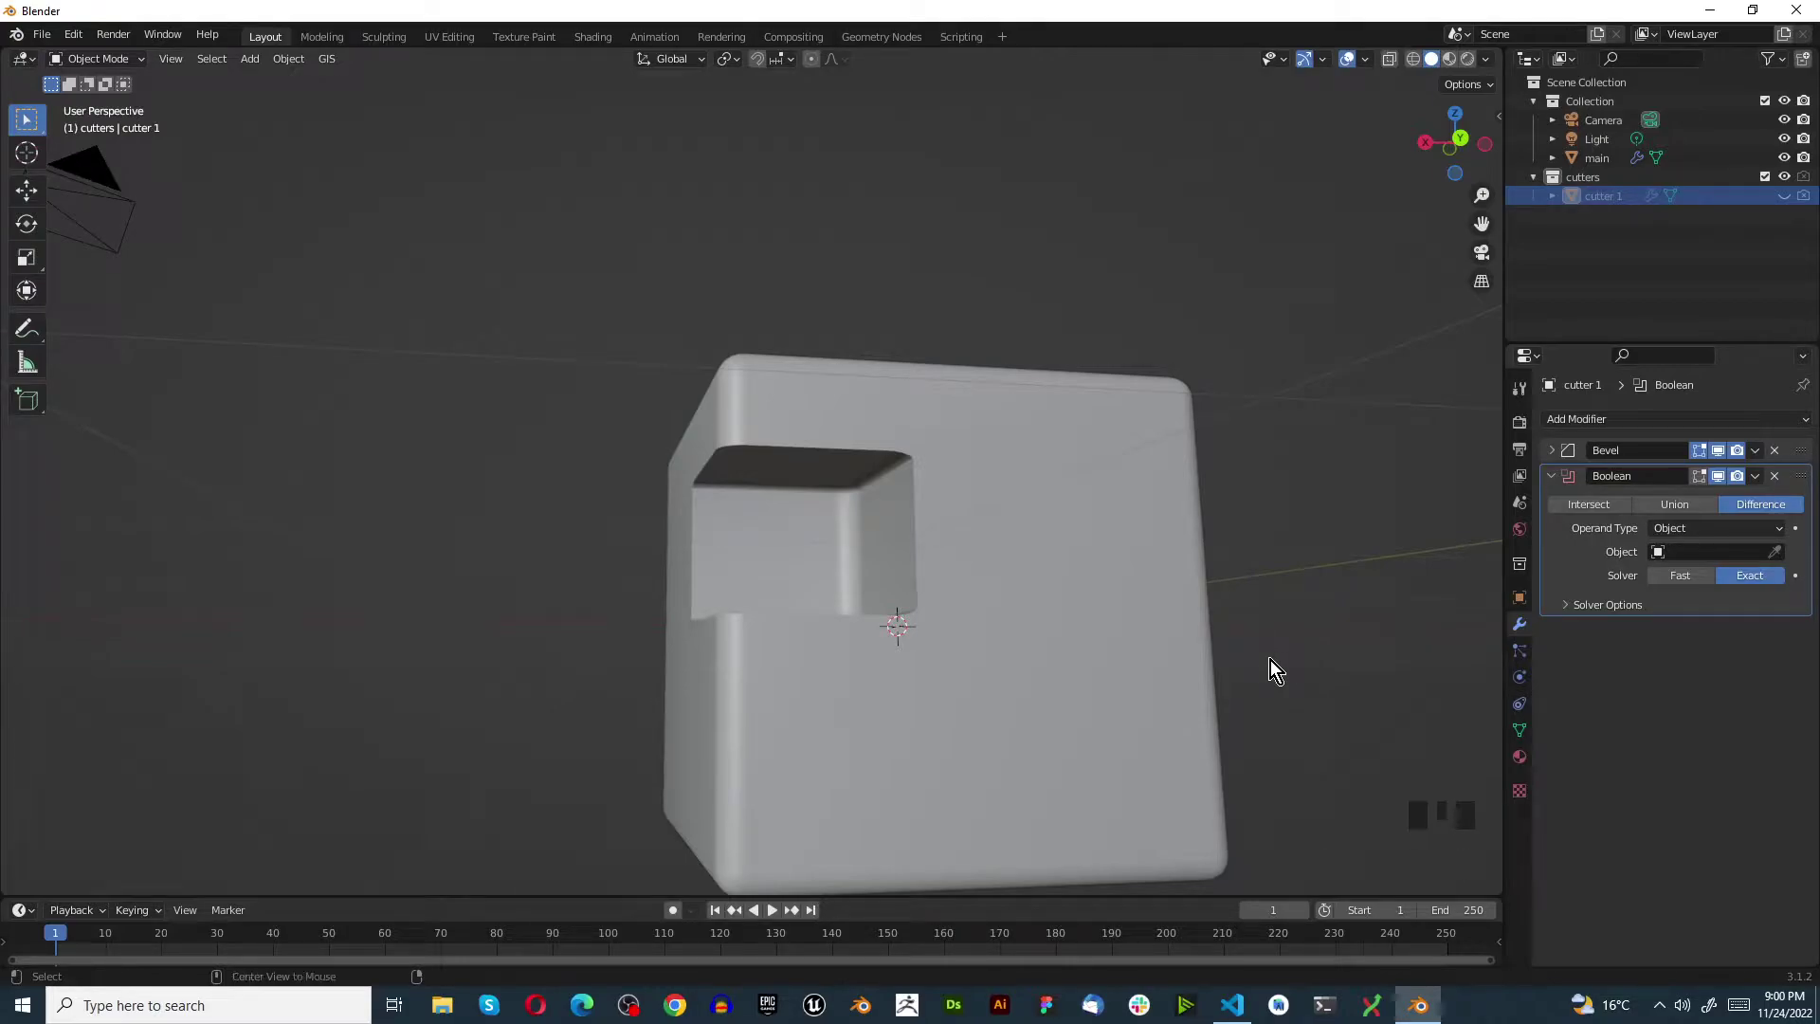
key(alt+h)
scroll(607, 508, up, 2)
click(589, 597)
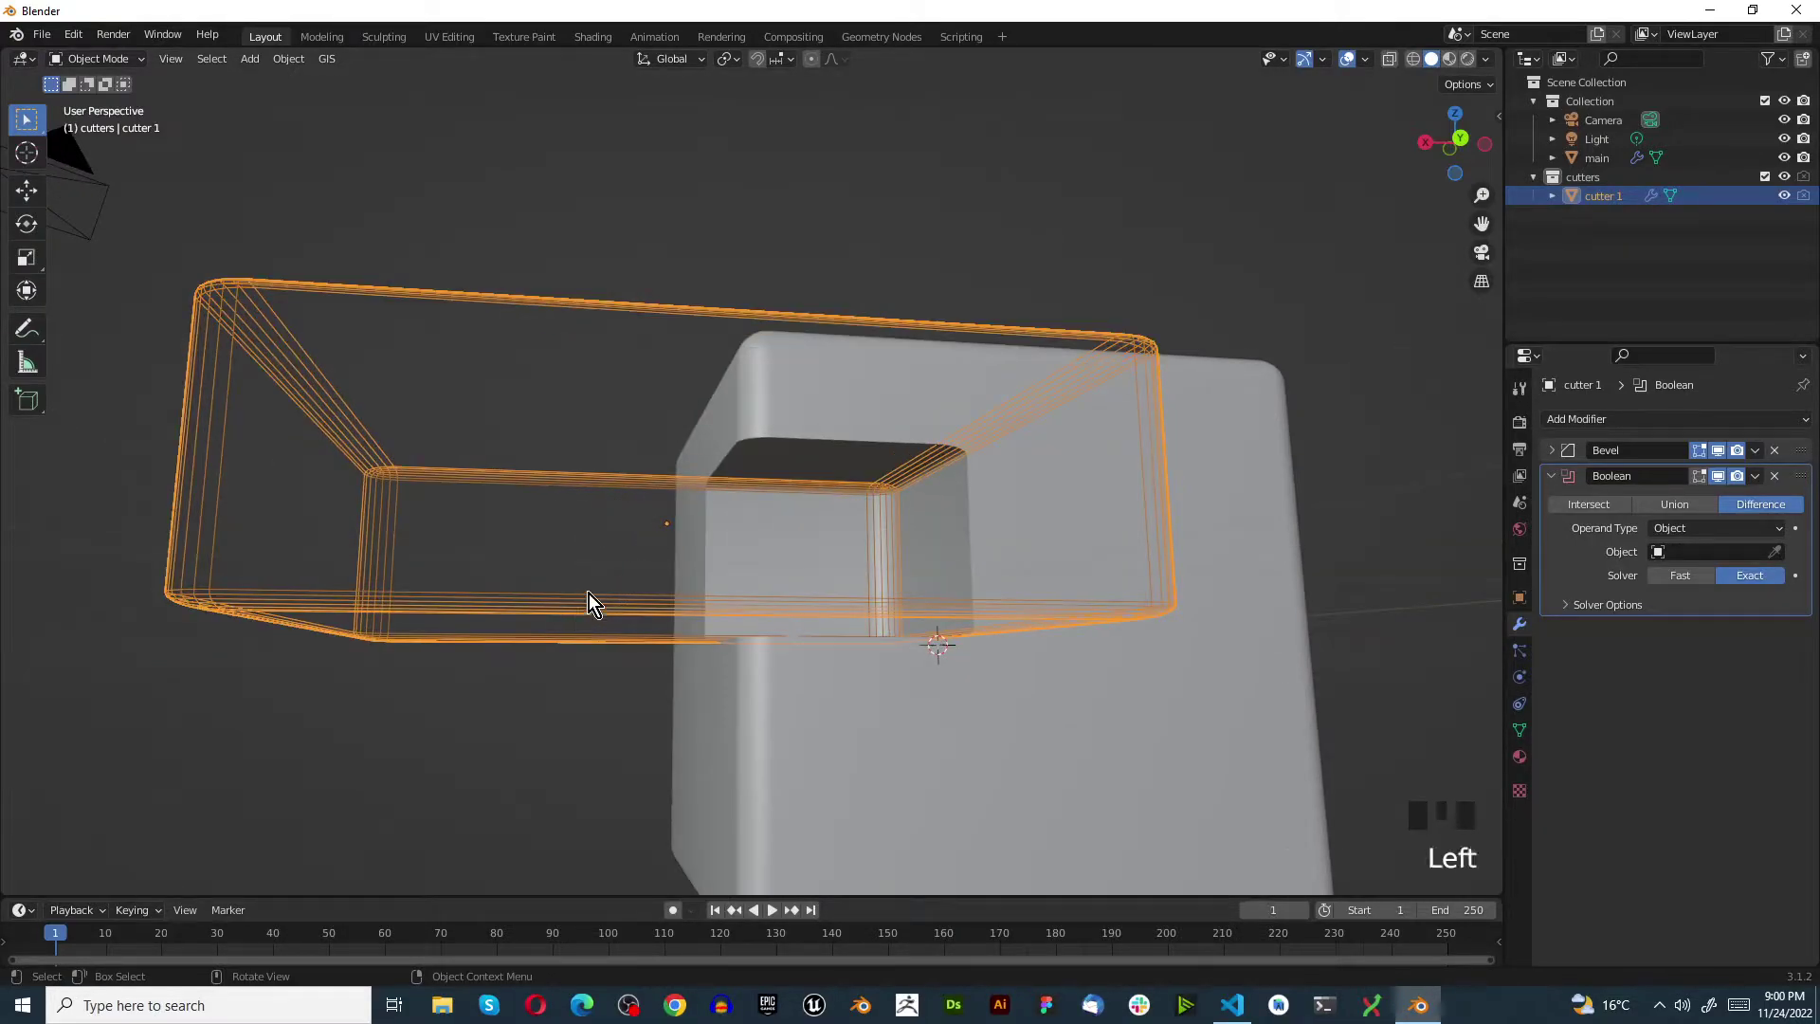
click(1570, 418)
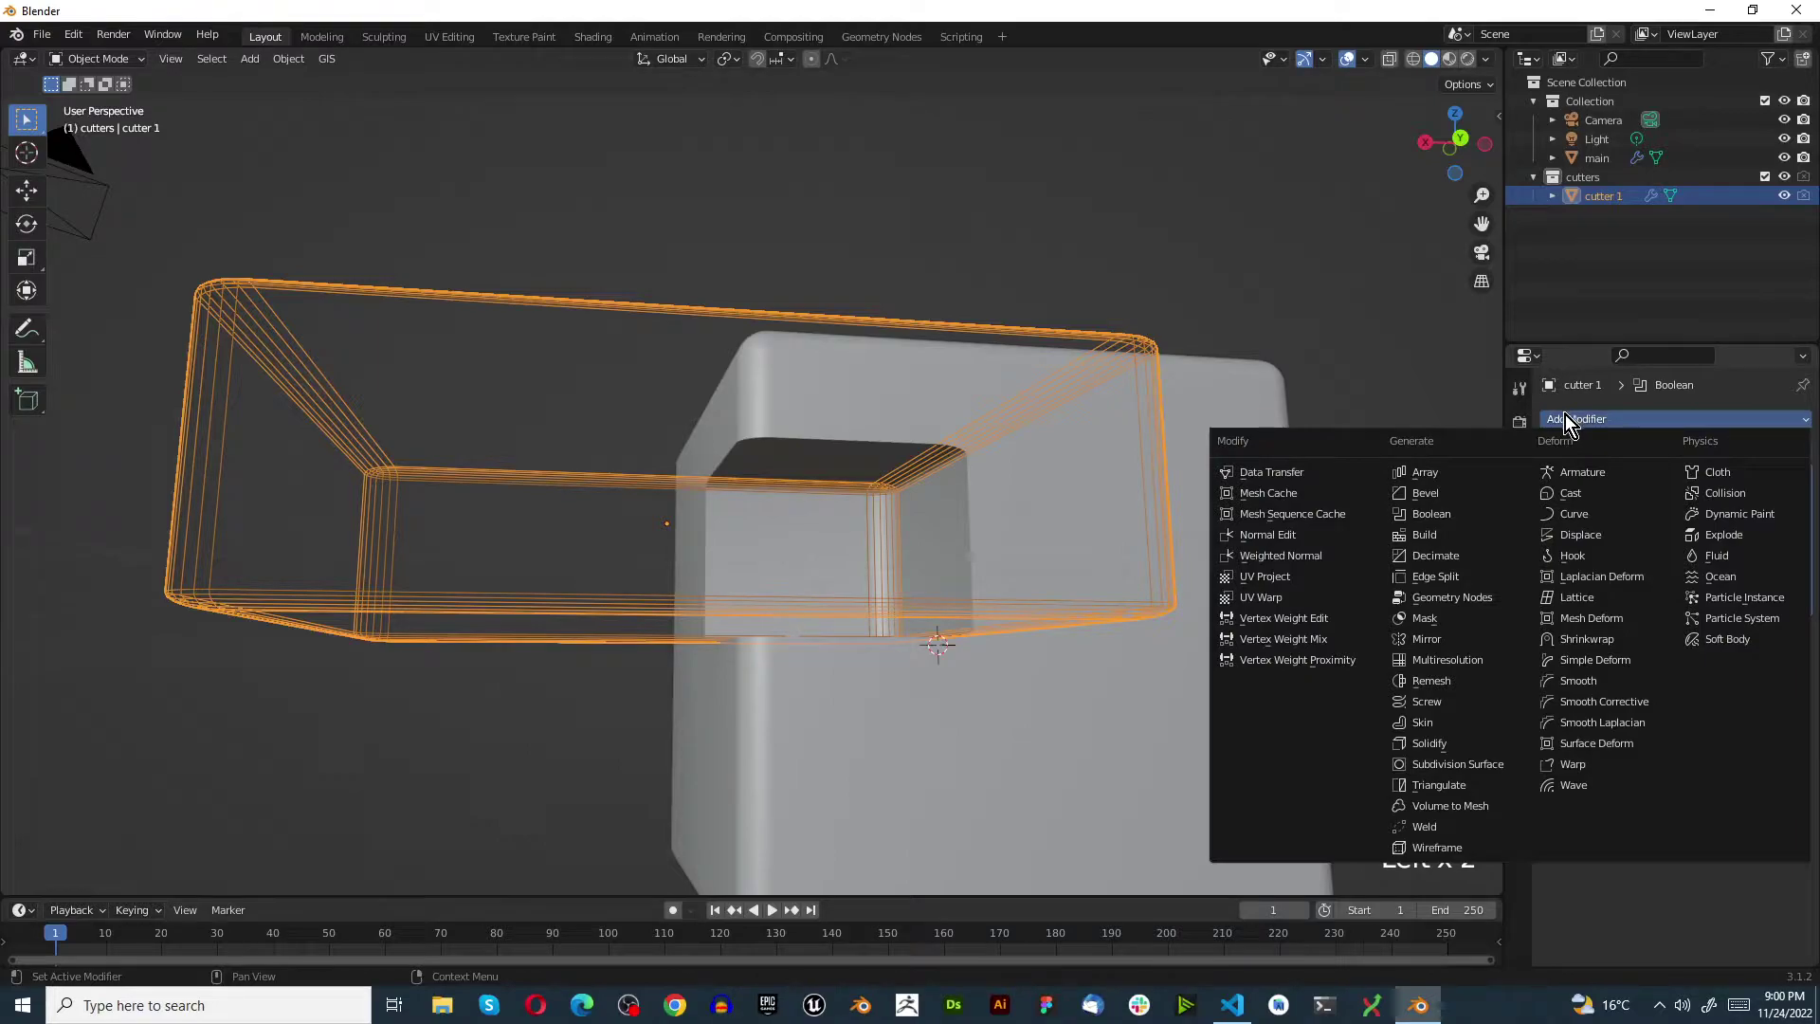
click(1480, 490)
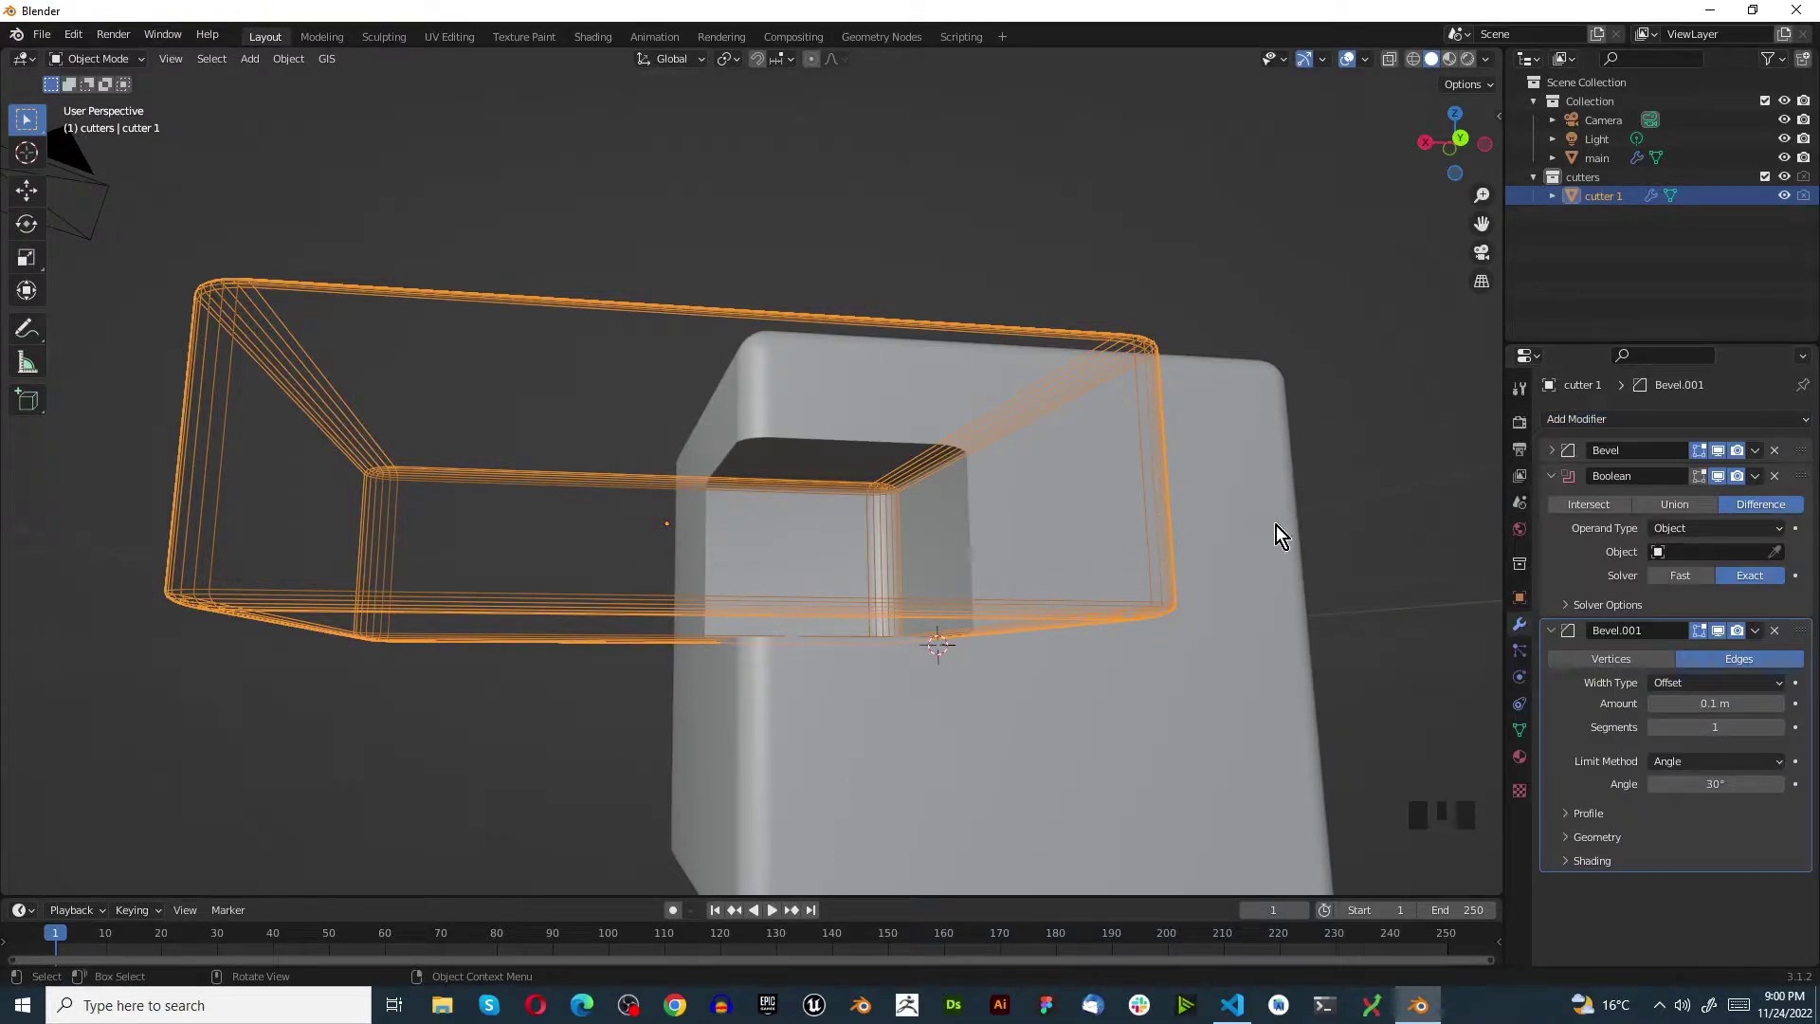
click(1775, 630)
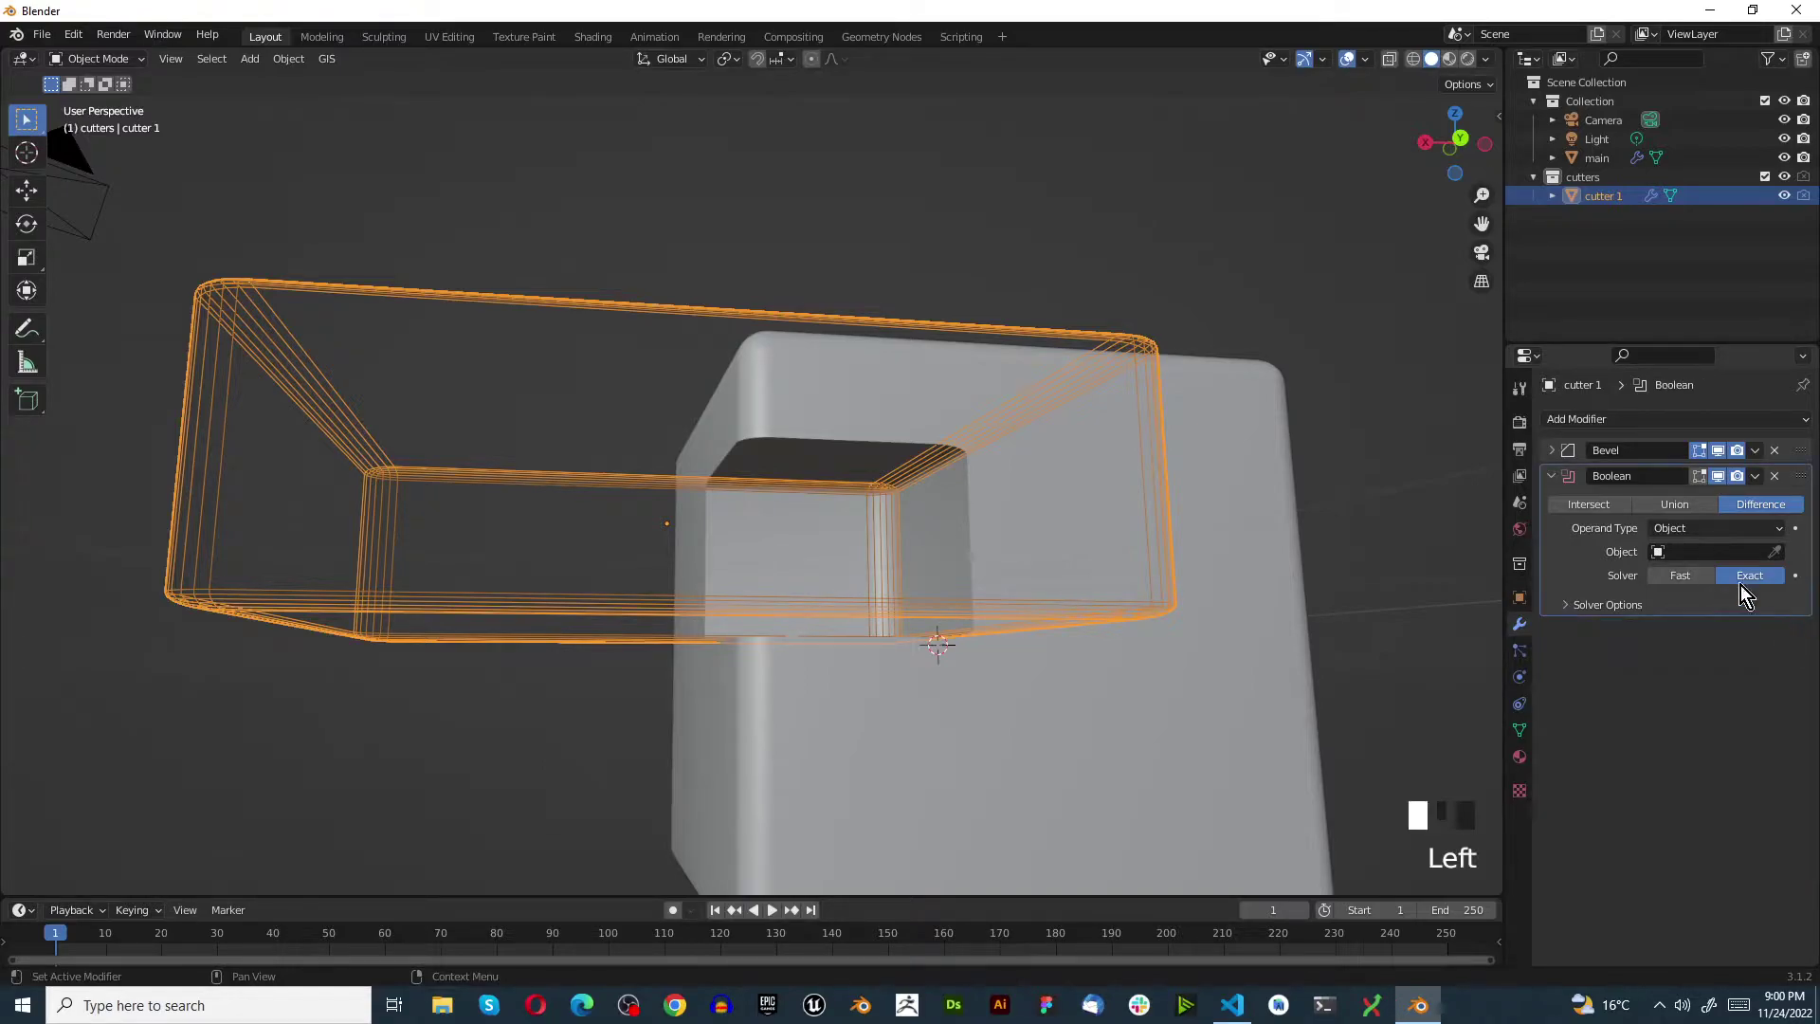
Expand cutter 1's existing Bevel modifier and increase its amount to 0.54 m
click(1551, 452)
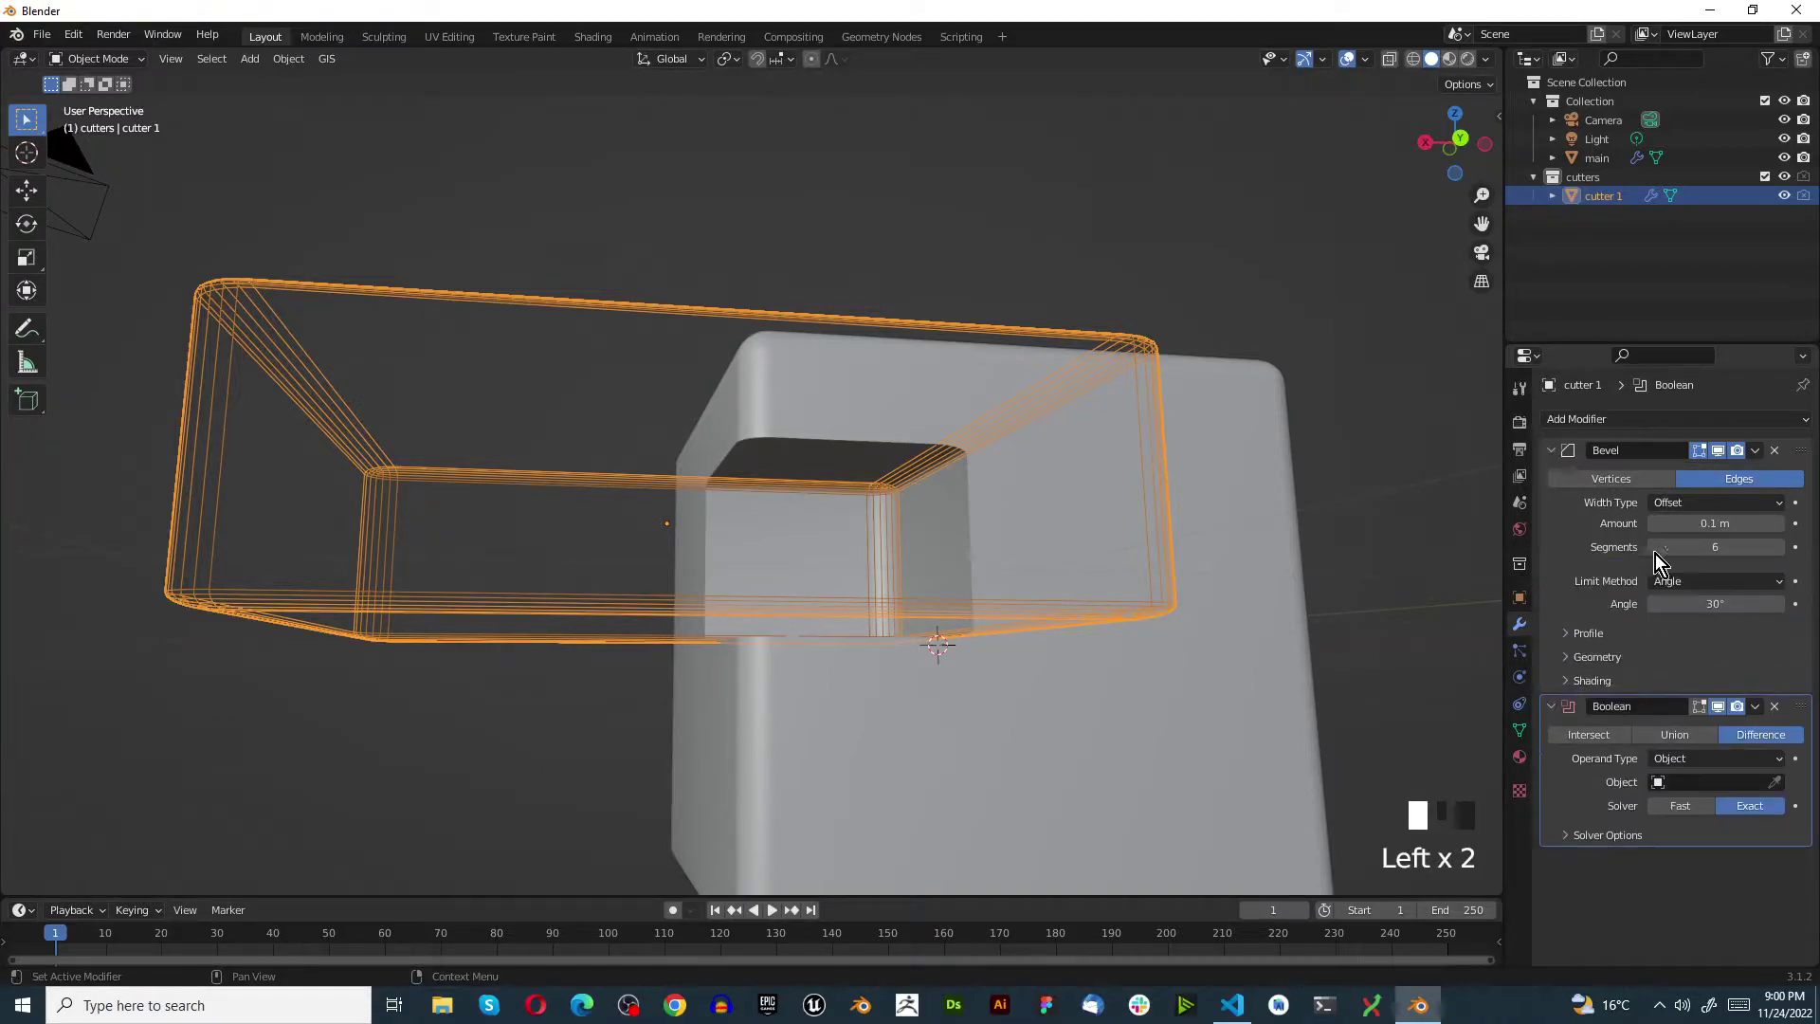
drag(1691, 524, 1750, 525)
middle_drag(1147, 447, 1120, 480)
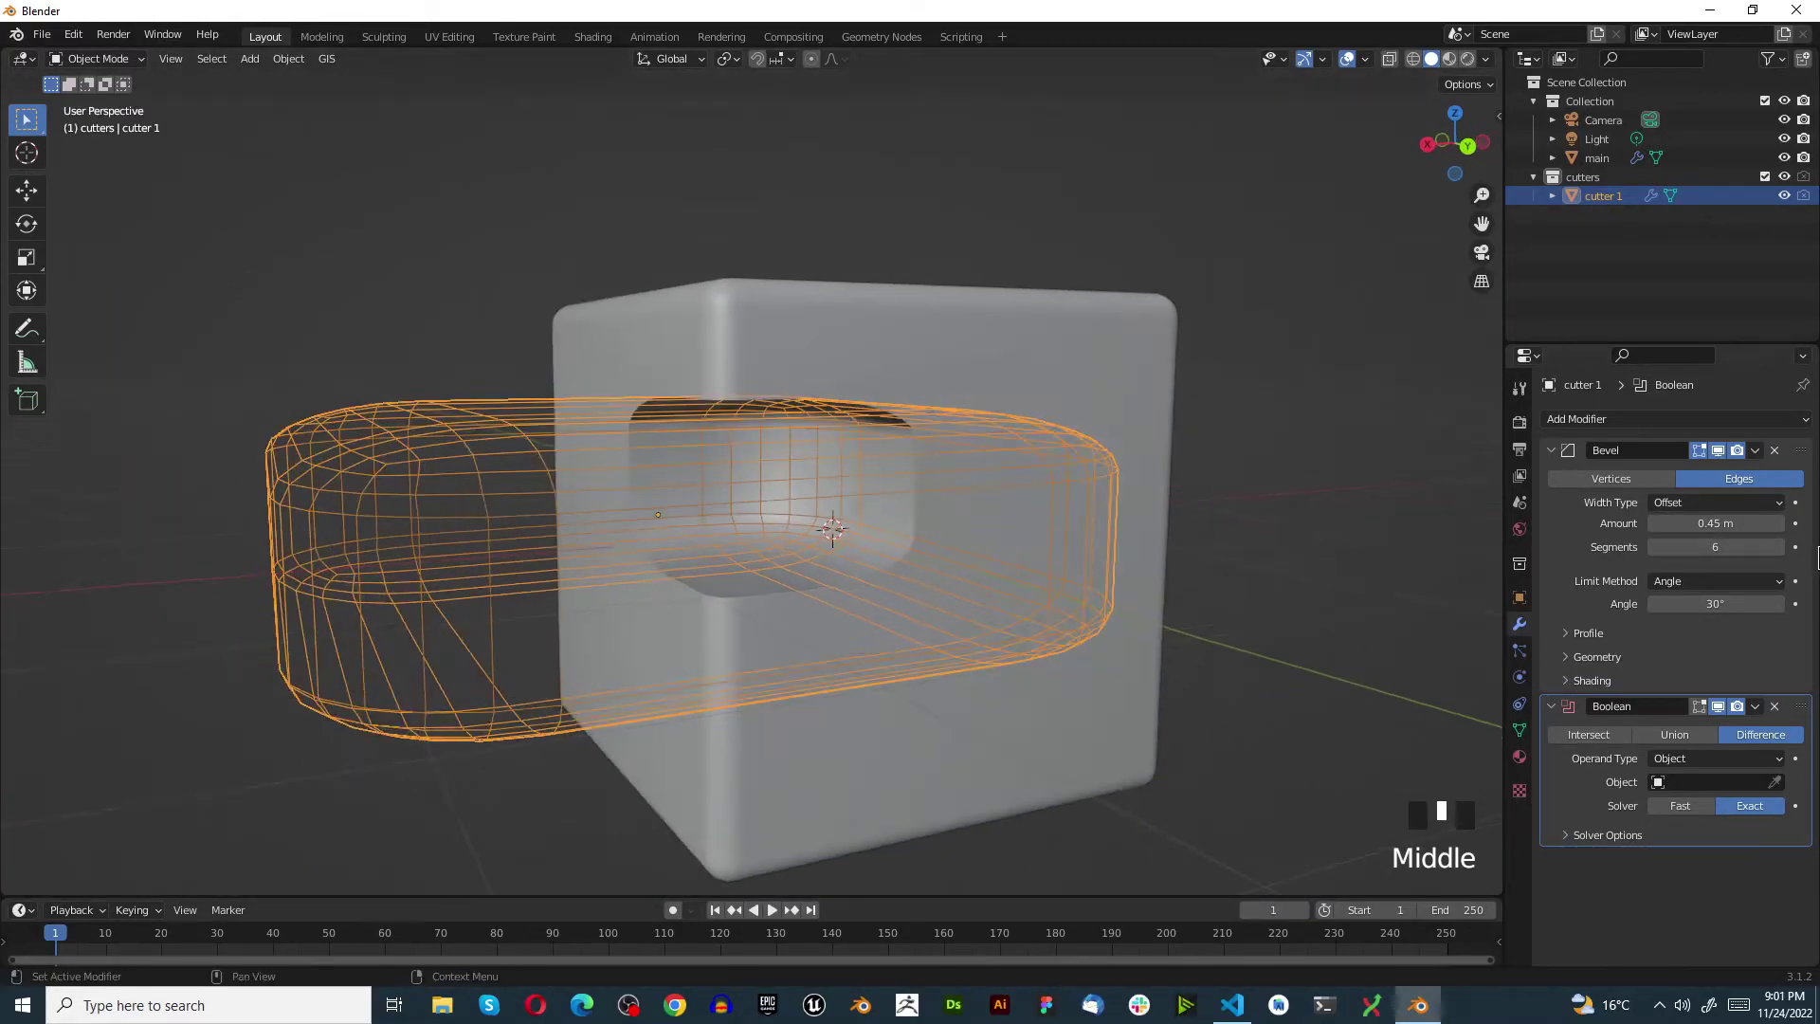
drag(1717, 523, 1707, 524)
middle_drag(956, 493, 1022, 543)
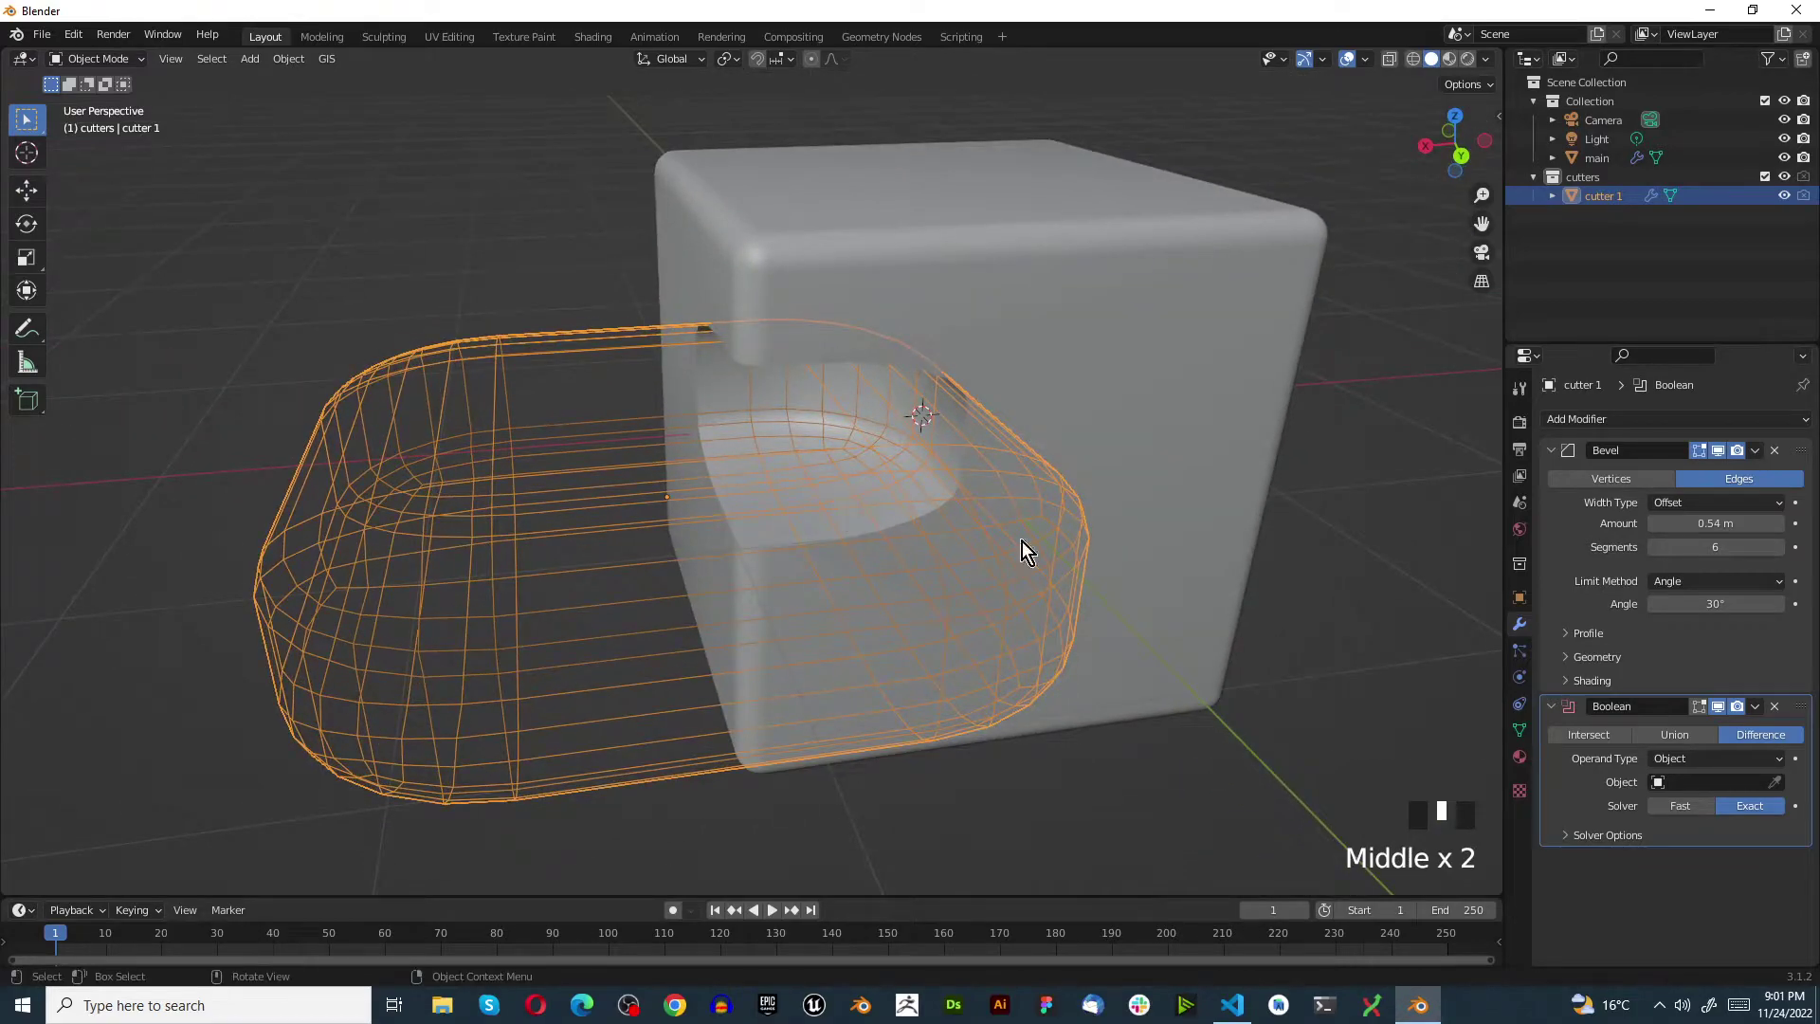
Collapse cutter 1's Bevel and Boolean modifiers and add a Solidify modifier below them
click(1548, 452)
click(1549, 476)
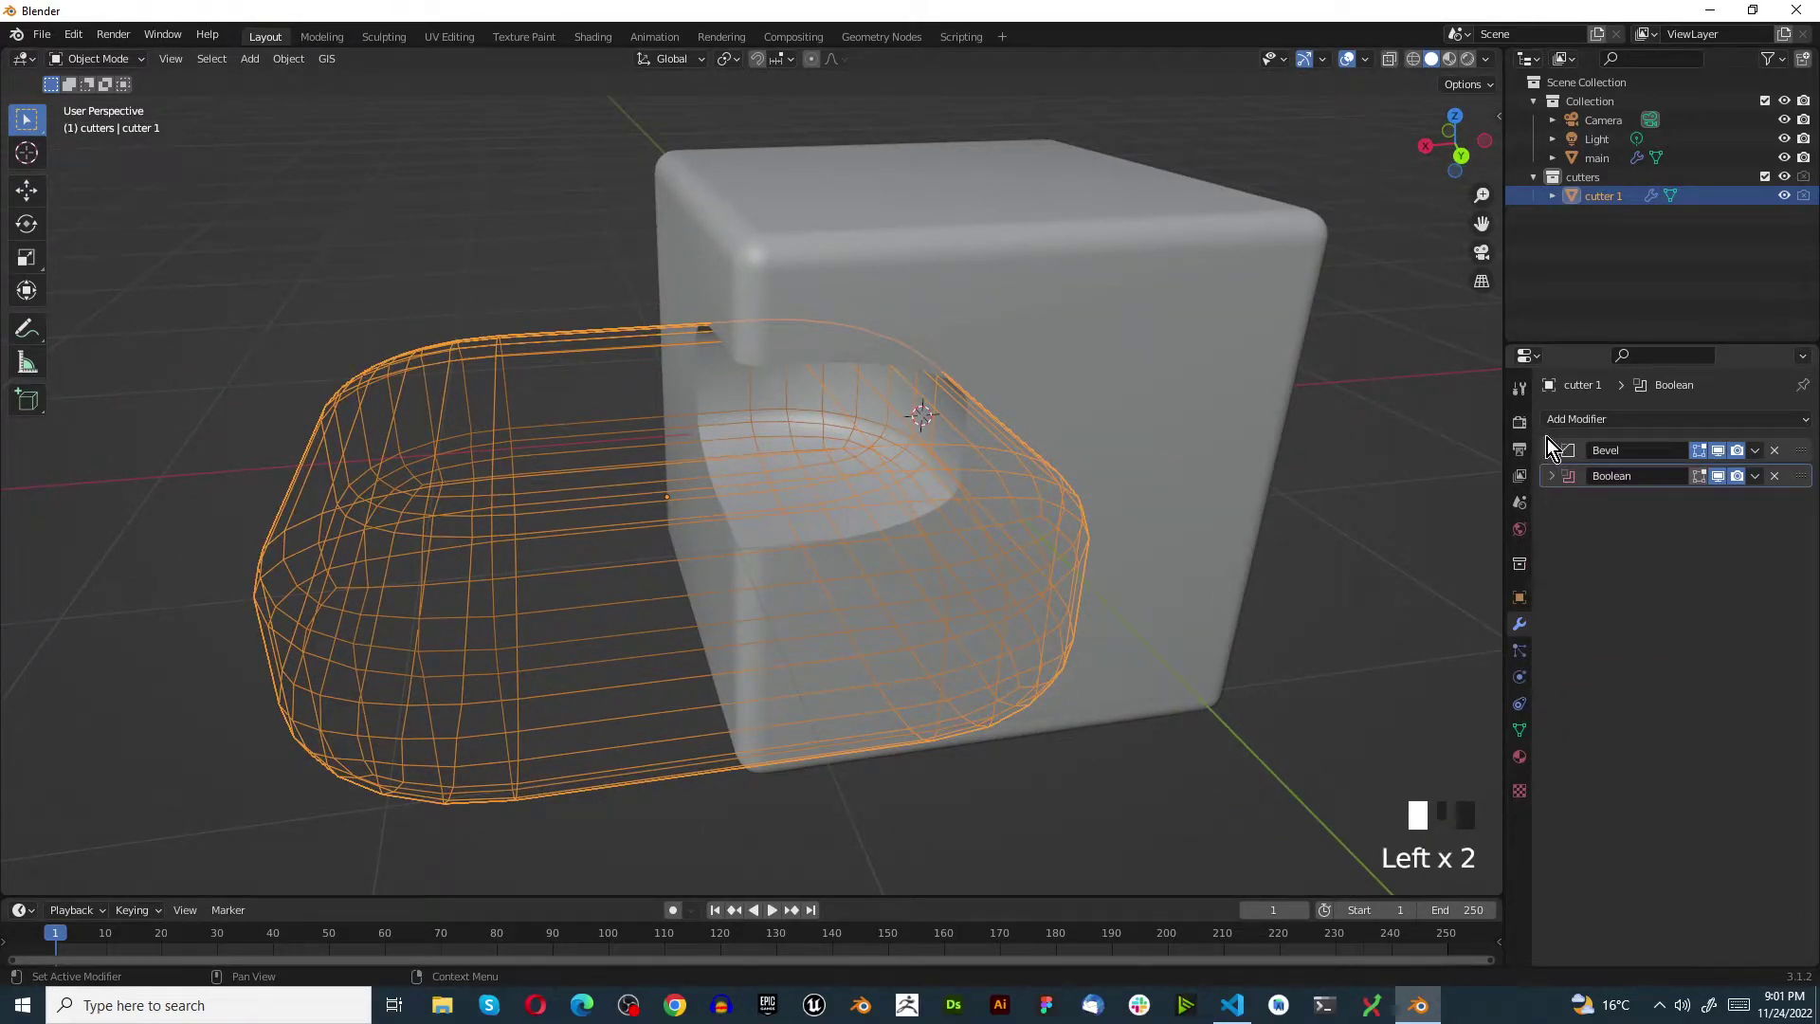
click(1565, 424)
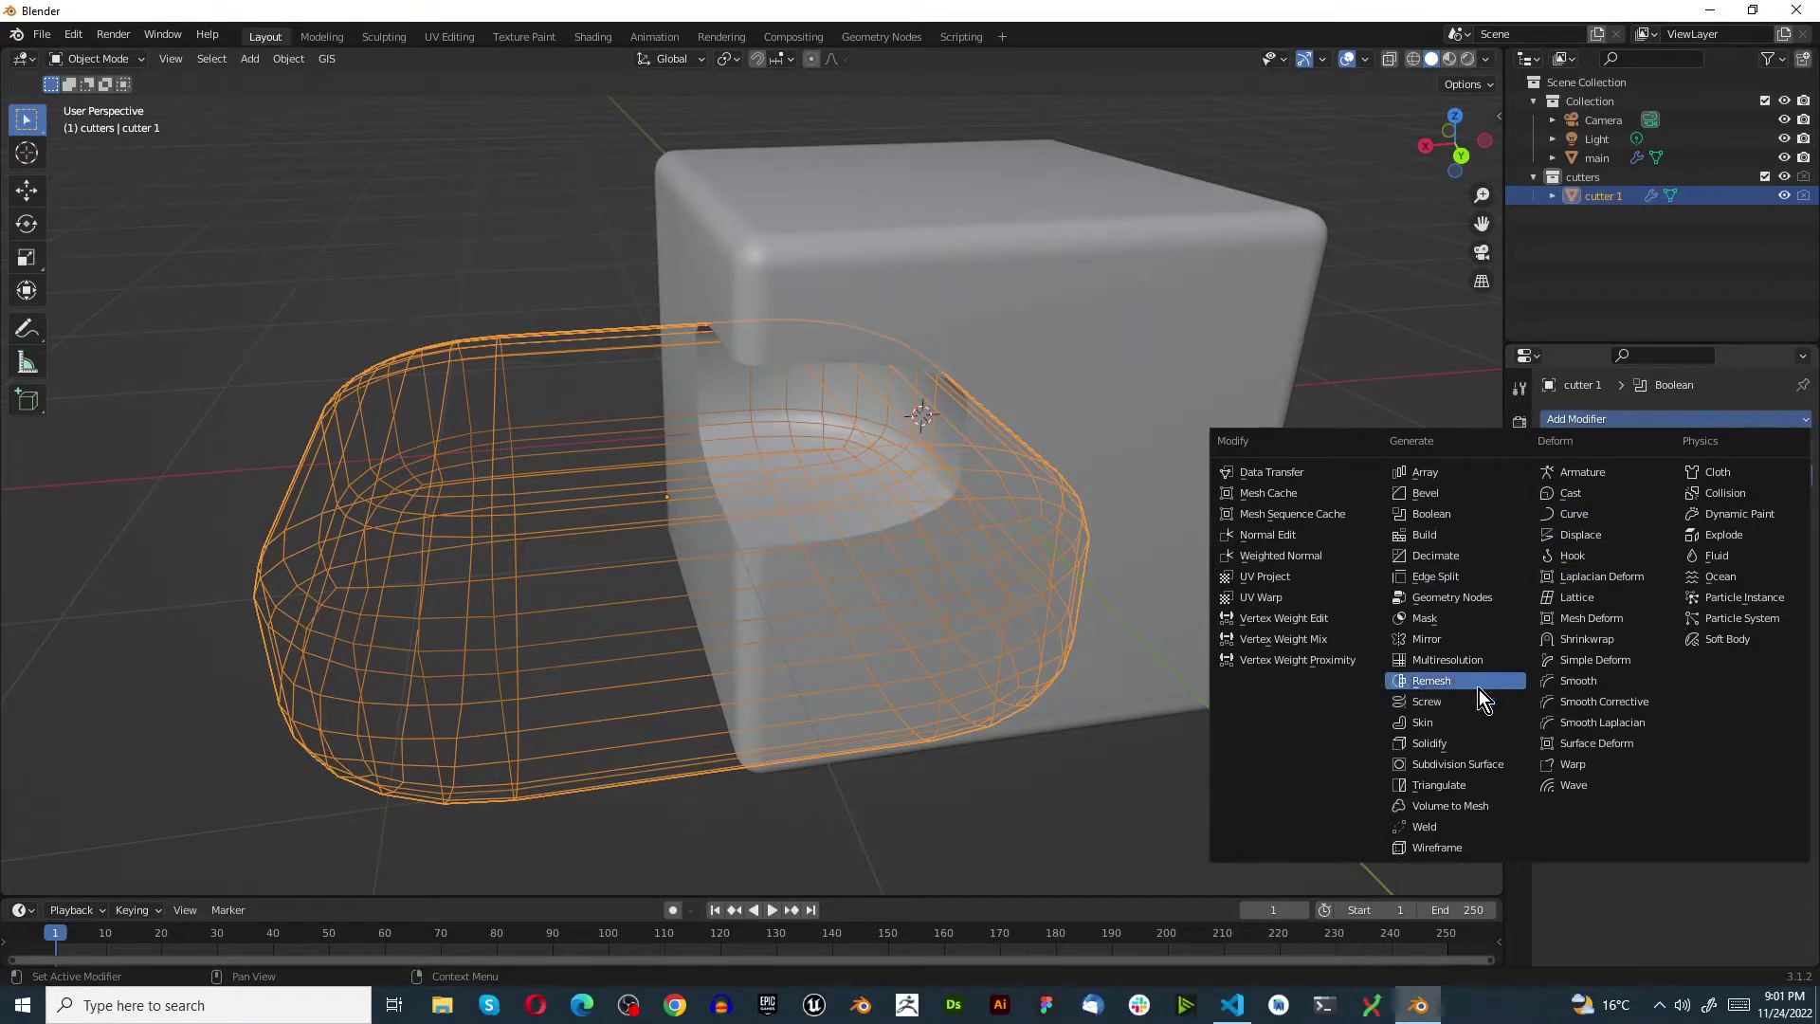
click(1462, 742)
scroll(782, 416, up, 3)
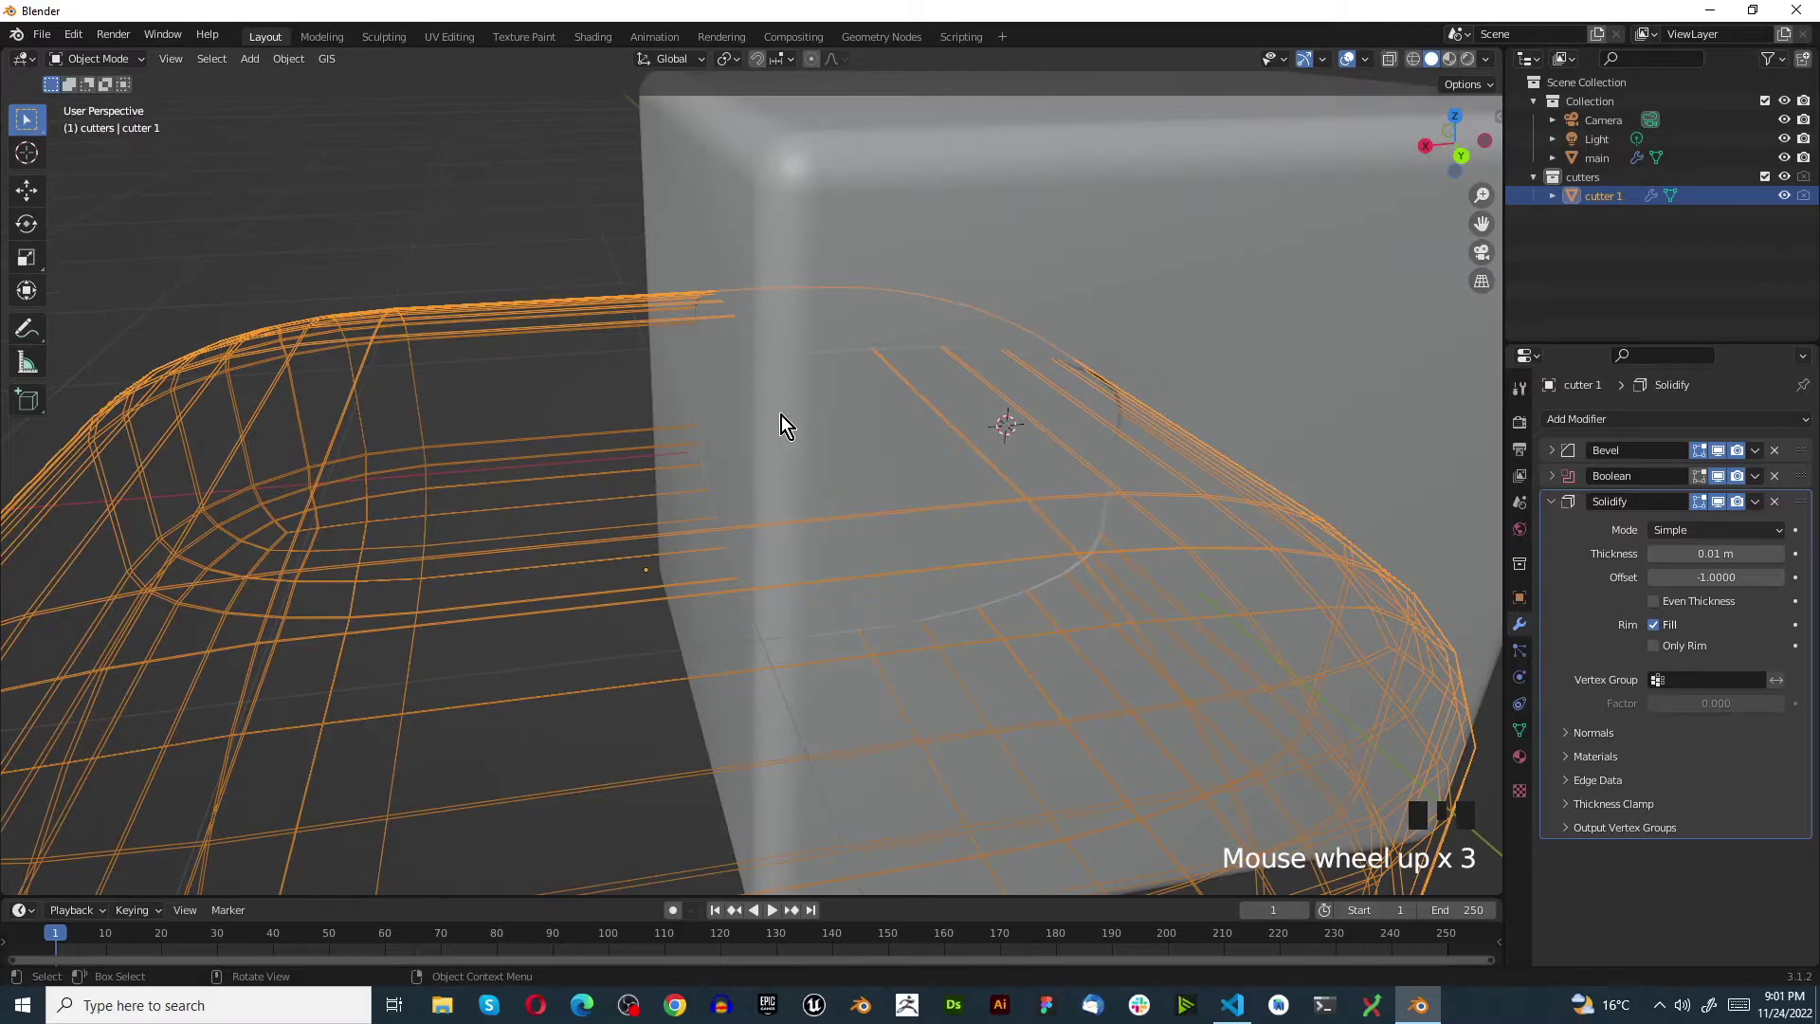
middle_drag(781, 416, 916, 436)
scroll(1333, 569, up, 4)
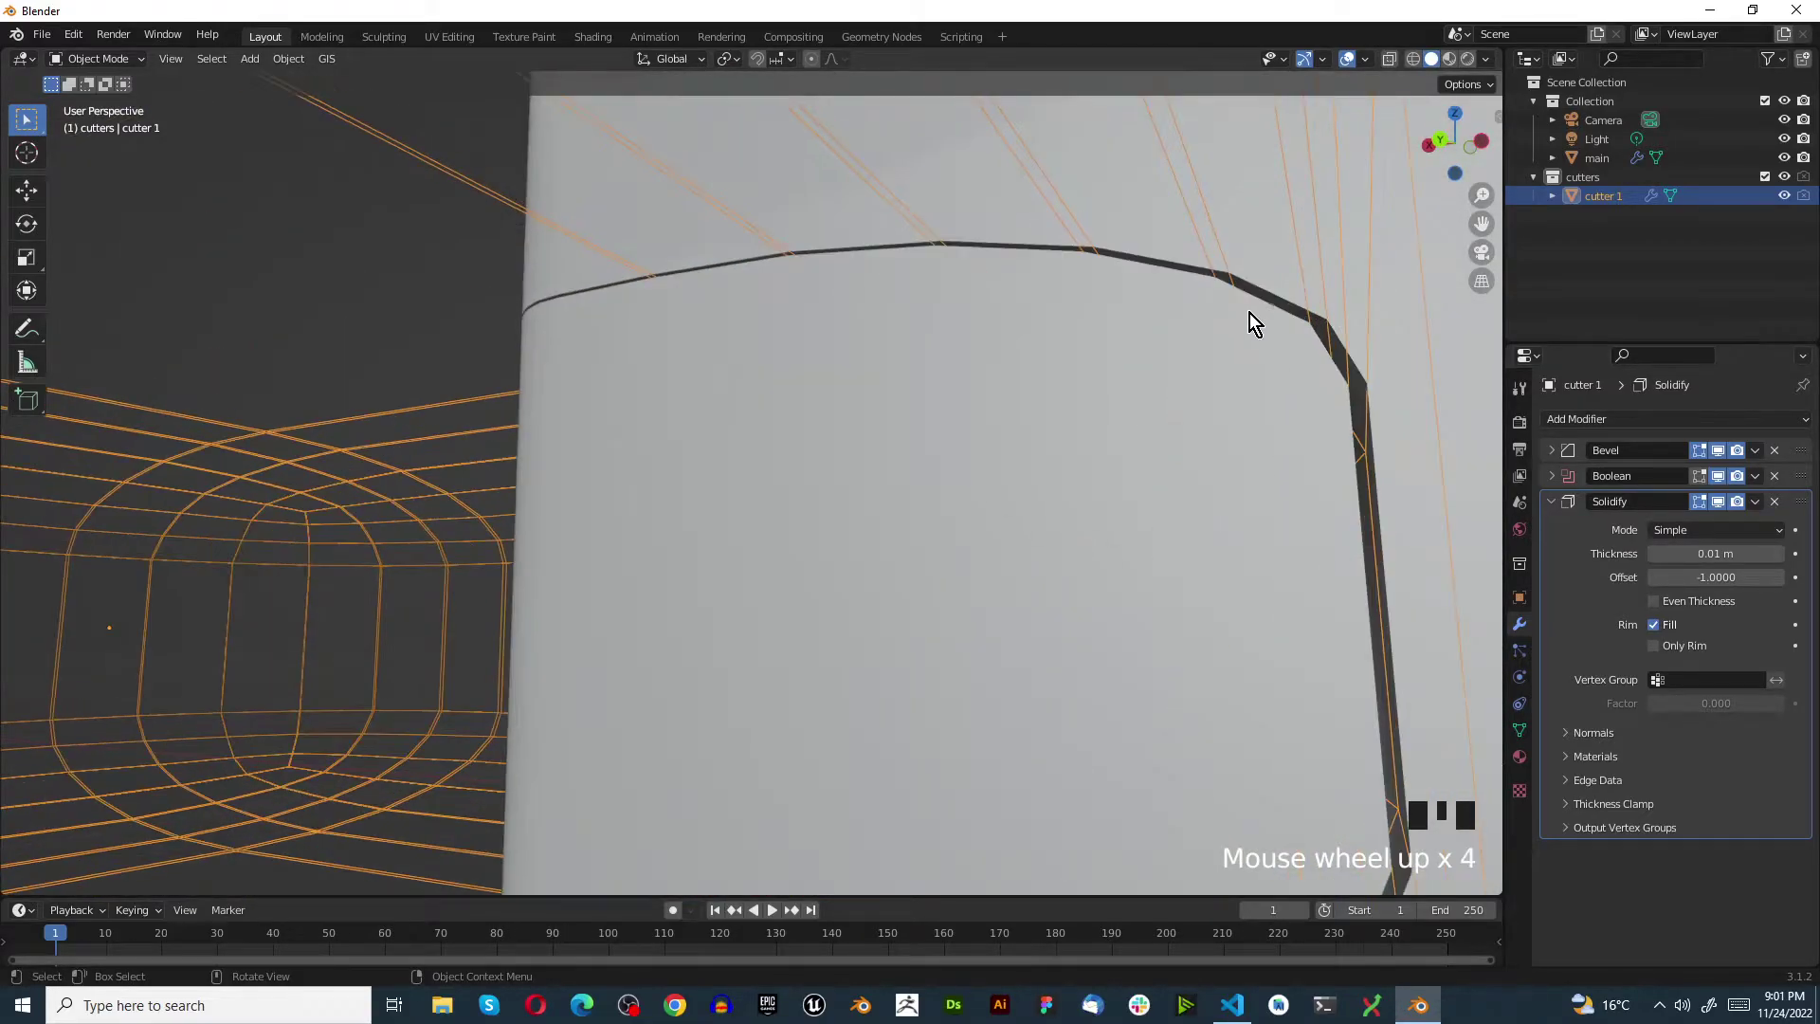
Set the thickness of cutter 1's Solidify modifier to 0.03 m
scroll(1376, 502, down, 5)
scroll(1423, 568, up, 2)
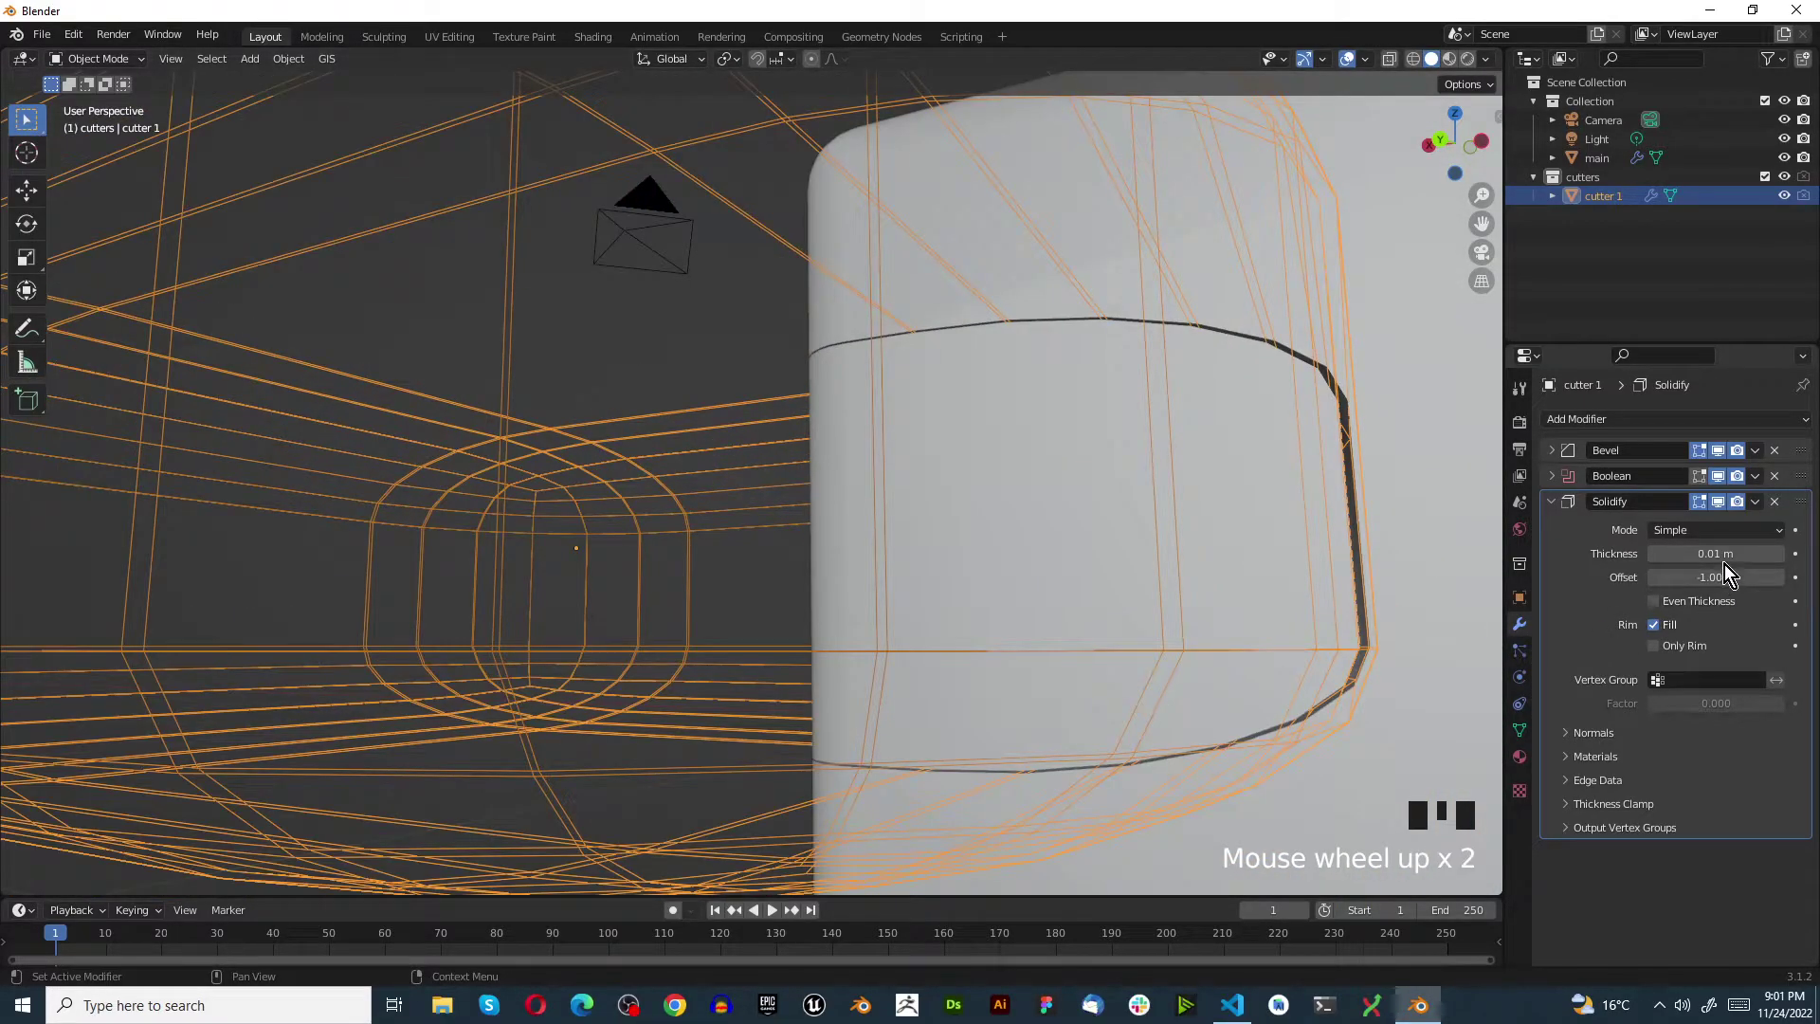
click(1781, 553)
click(1782, 556)
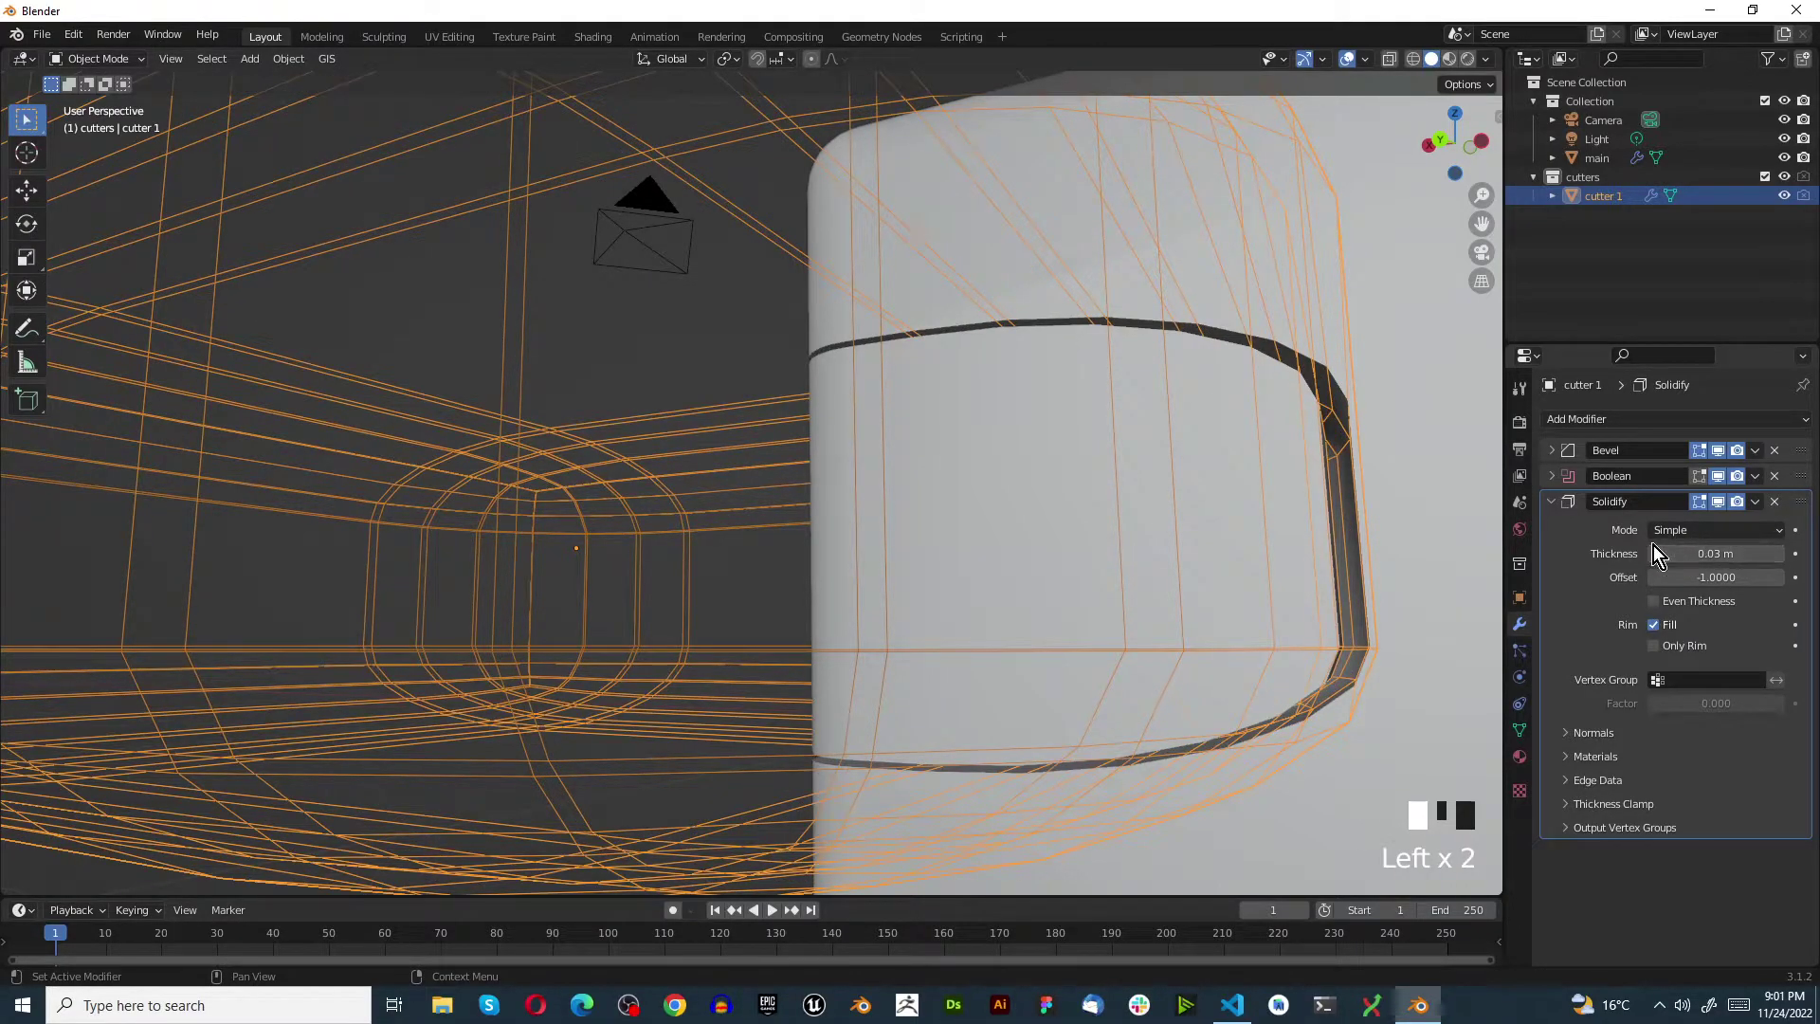
Add a Subdivision Surface modifier to cutter 1, try it first in the stack, and place it directly below Bevel
click(1571, 419)
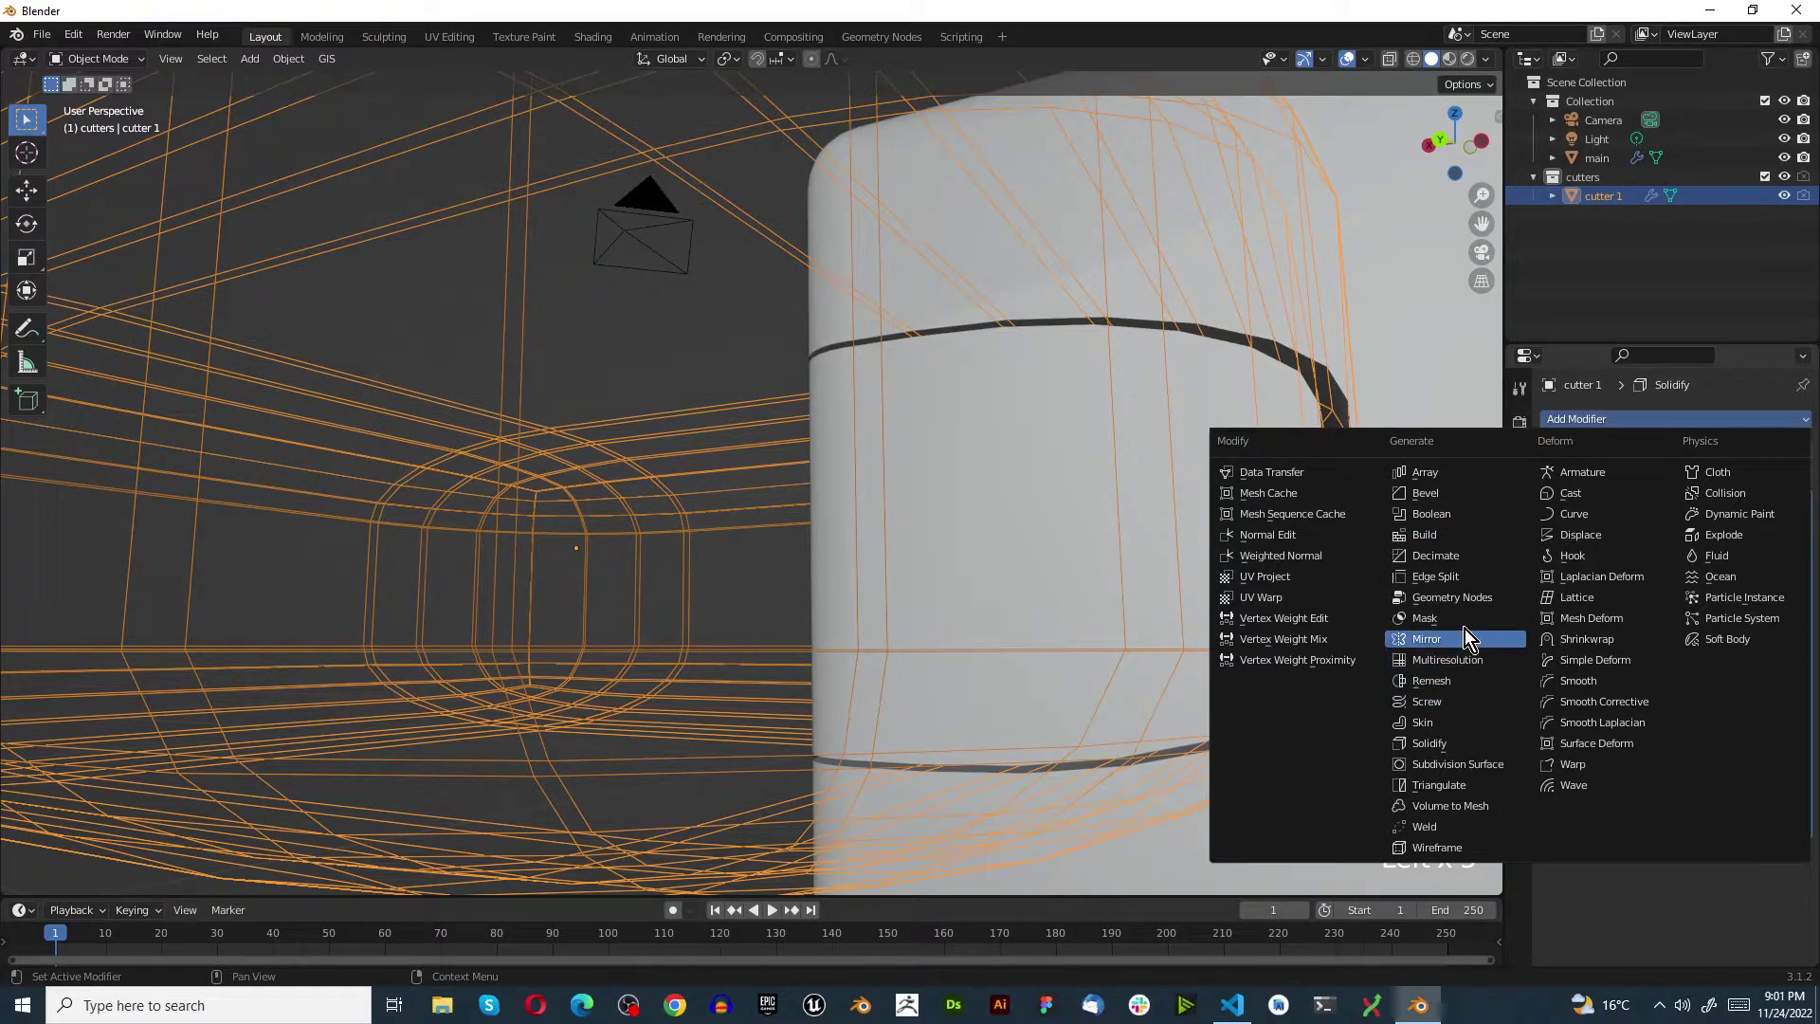
click(1479, 764)
drag(1795, 859, 1714, 402)
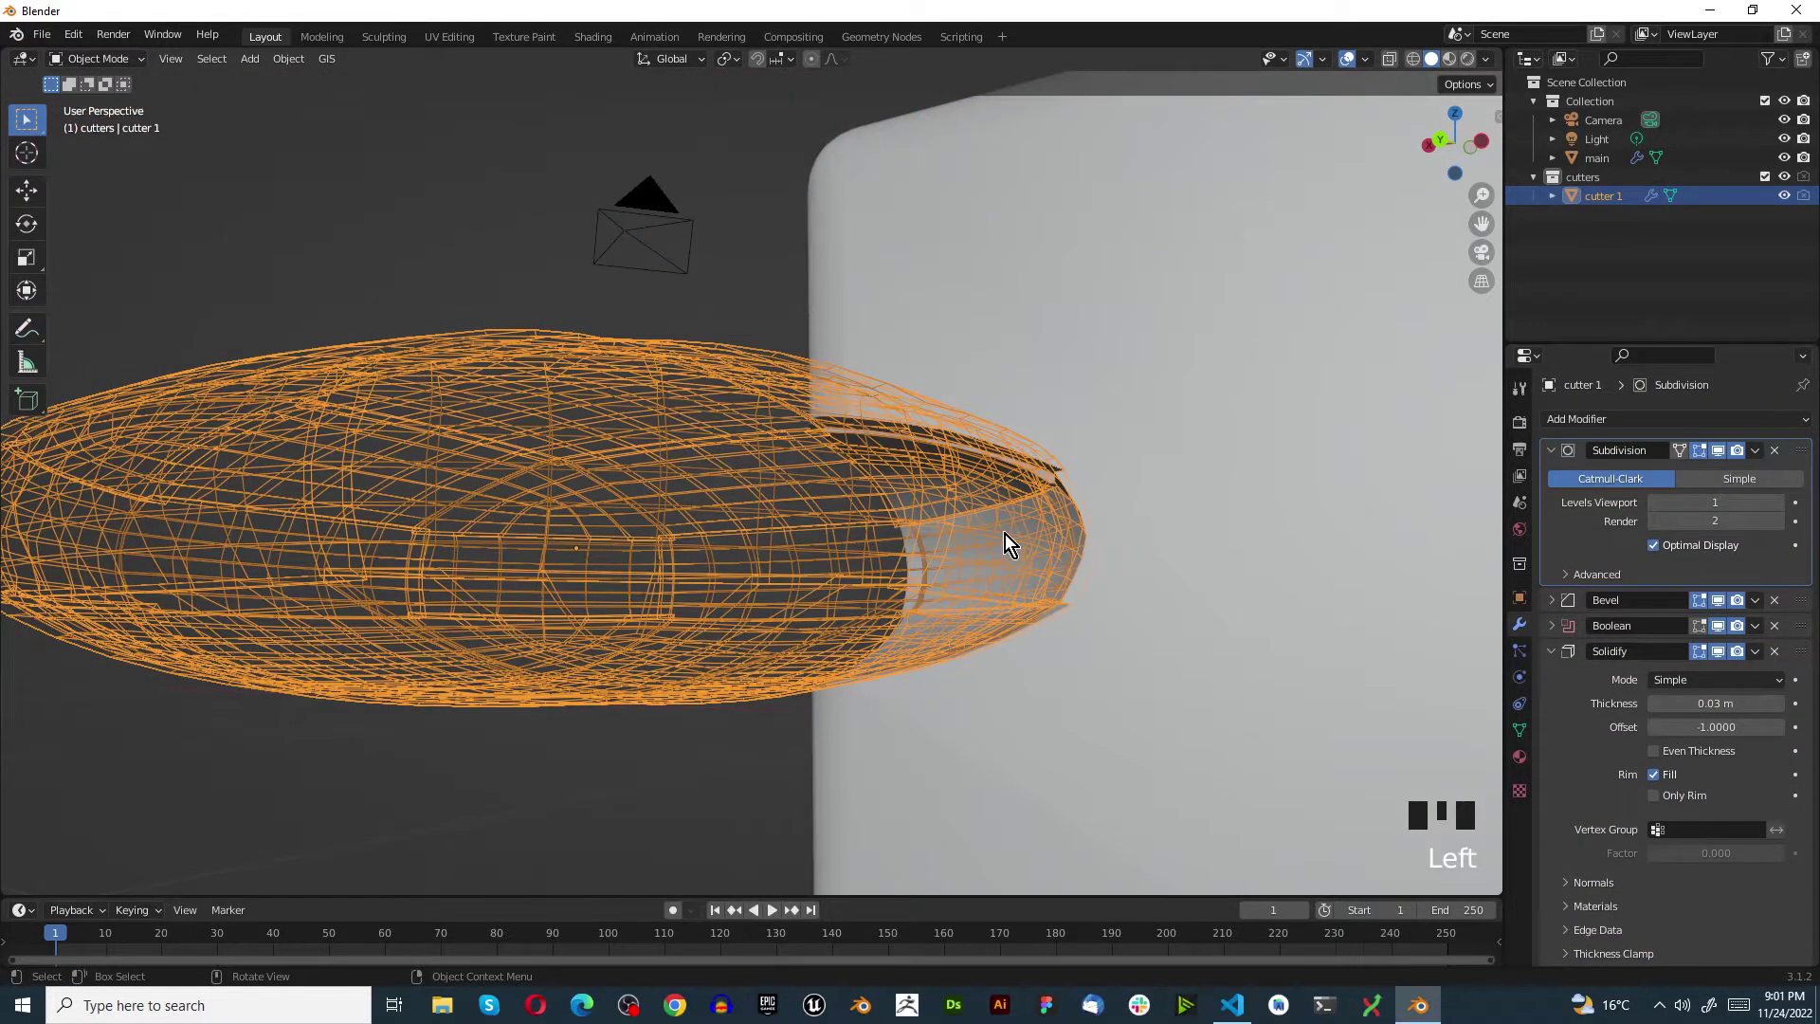
scroll(1006, 532, up, 6)
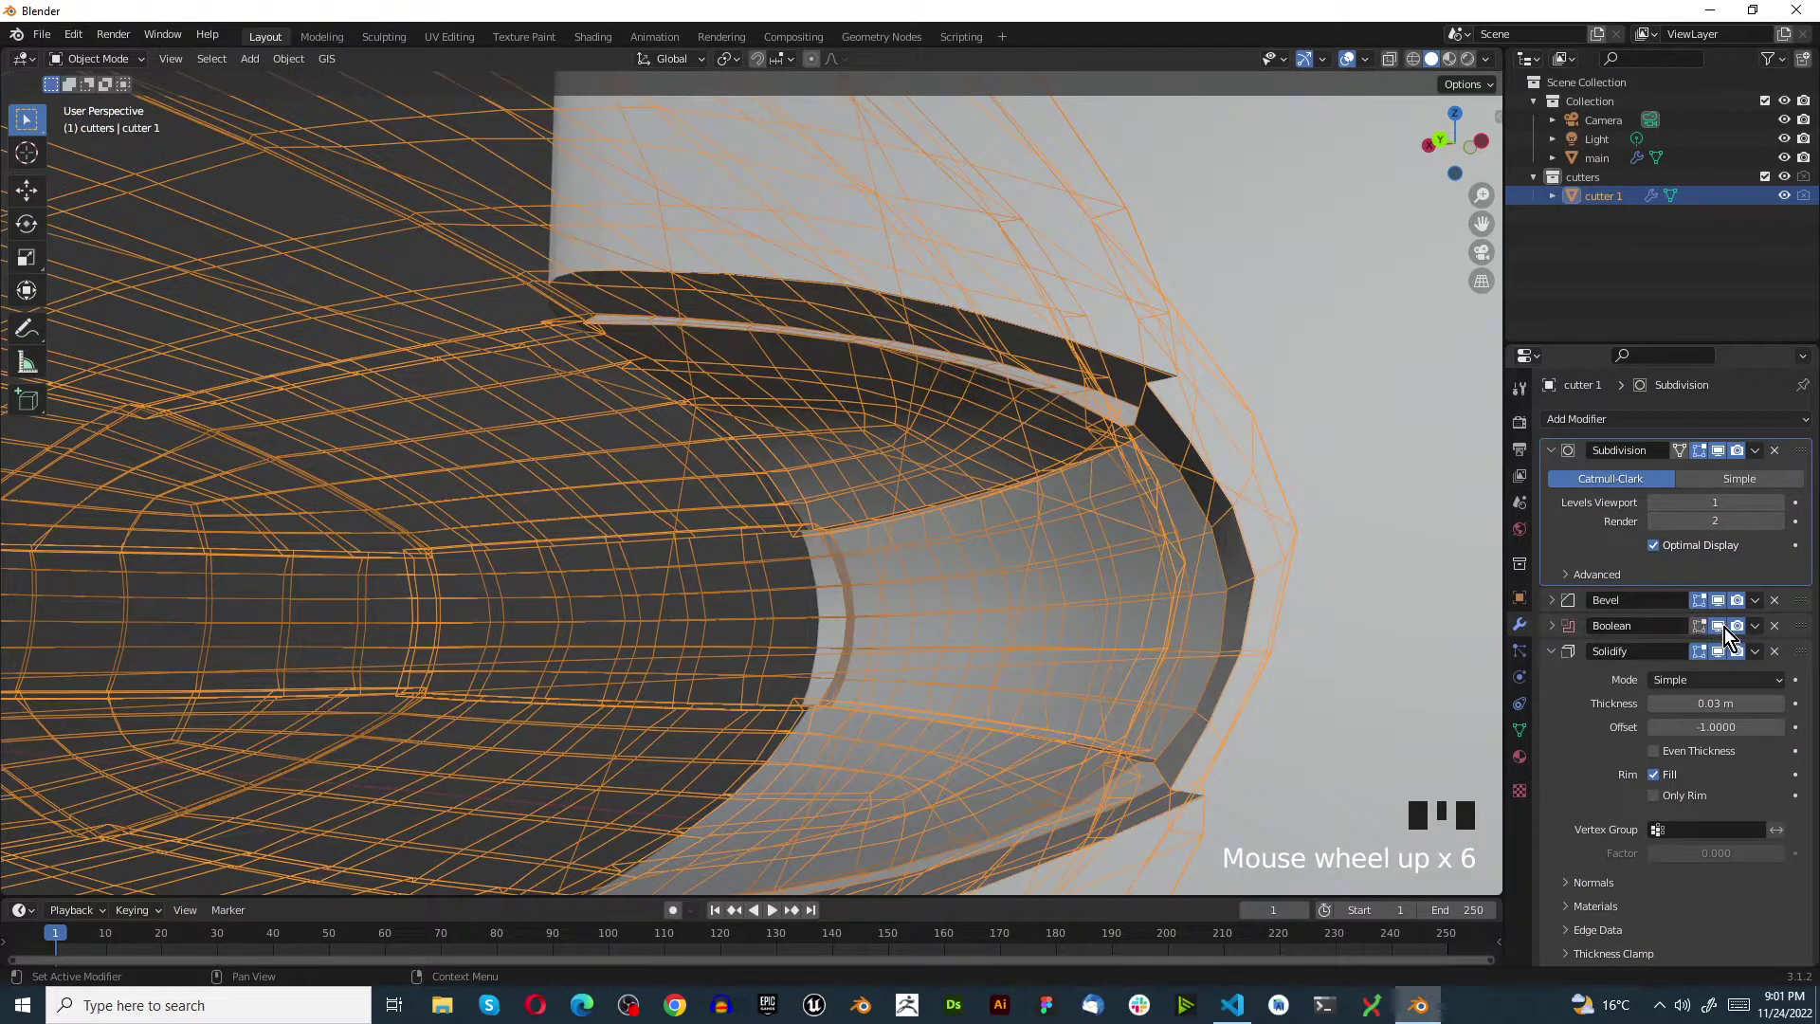
drag(1802, 450, 1753, 470)
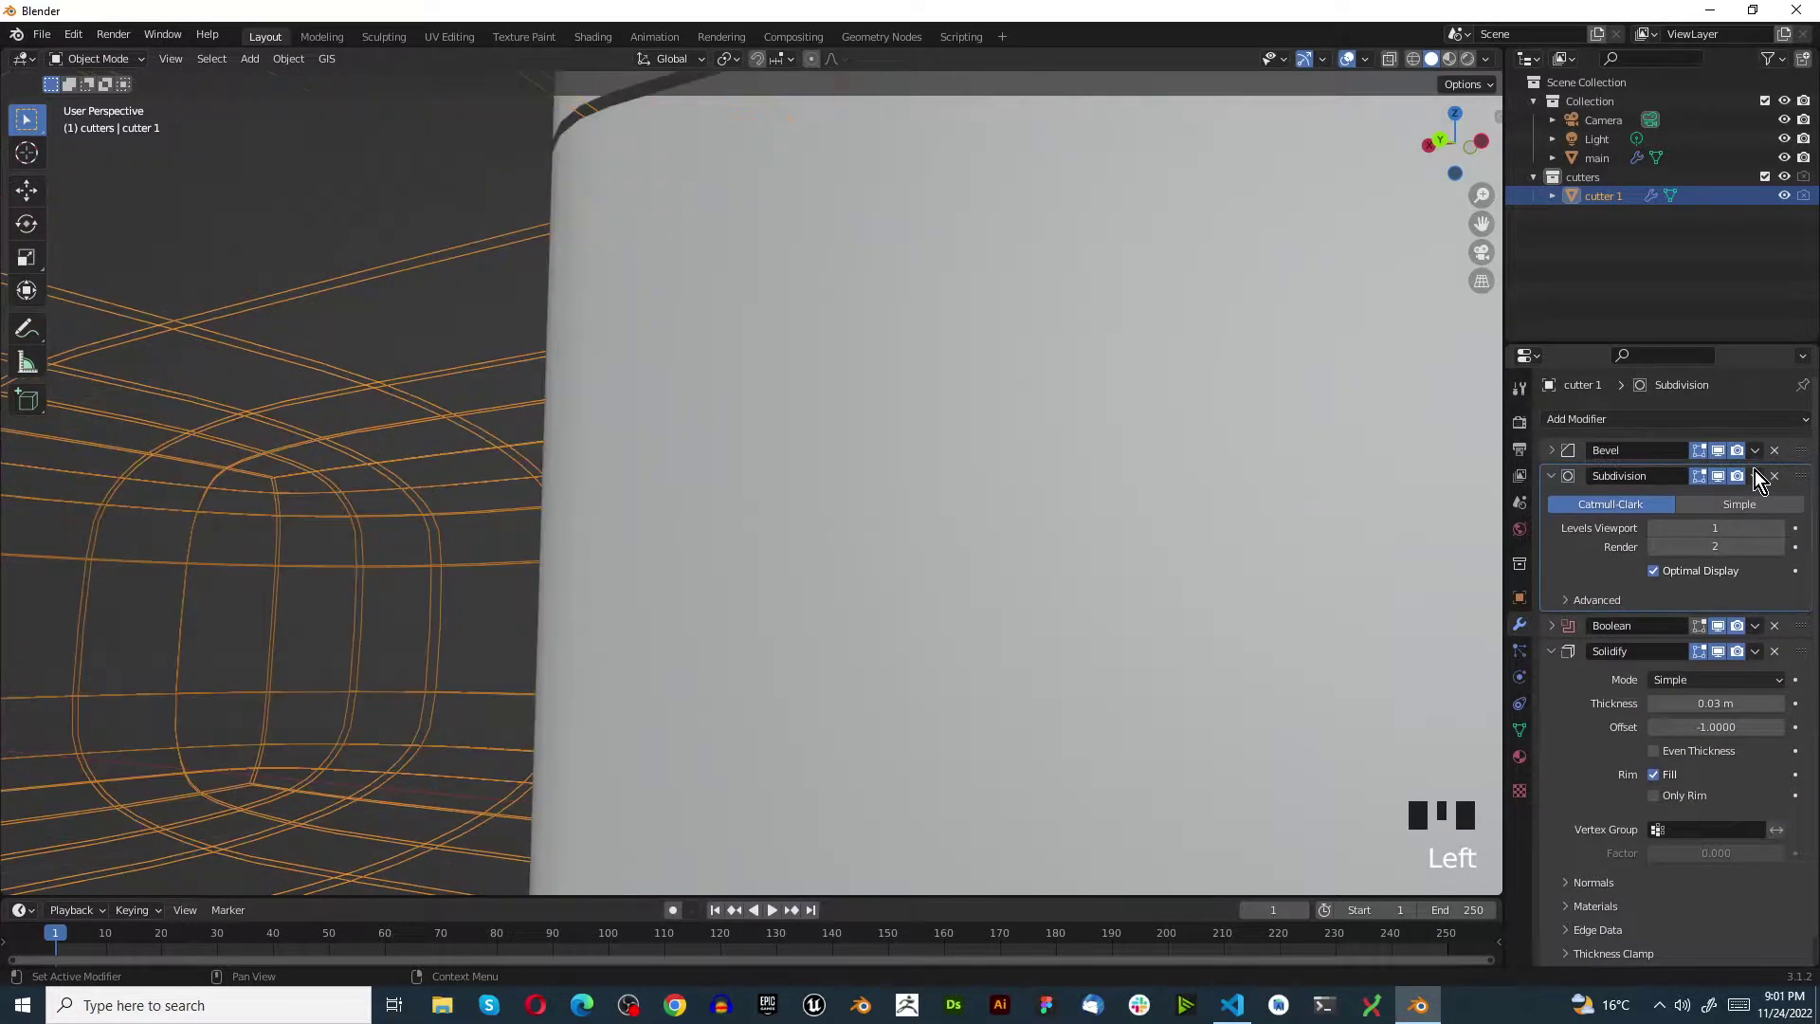
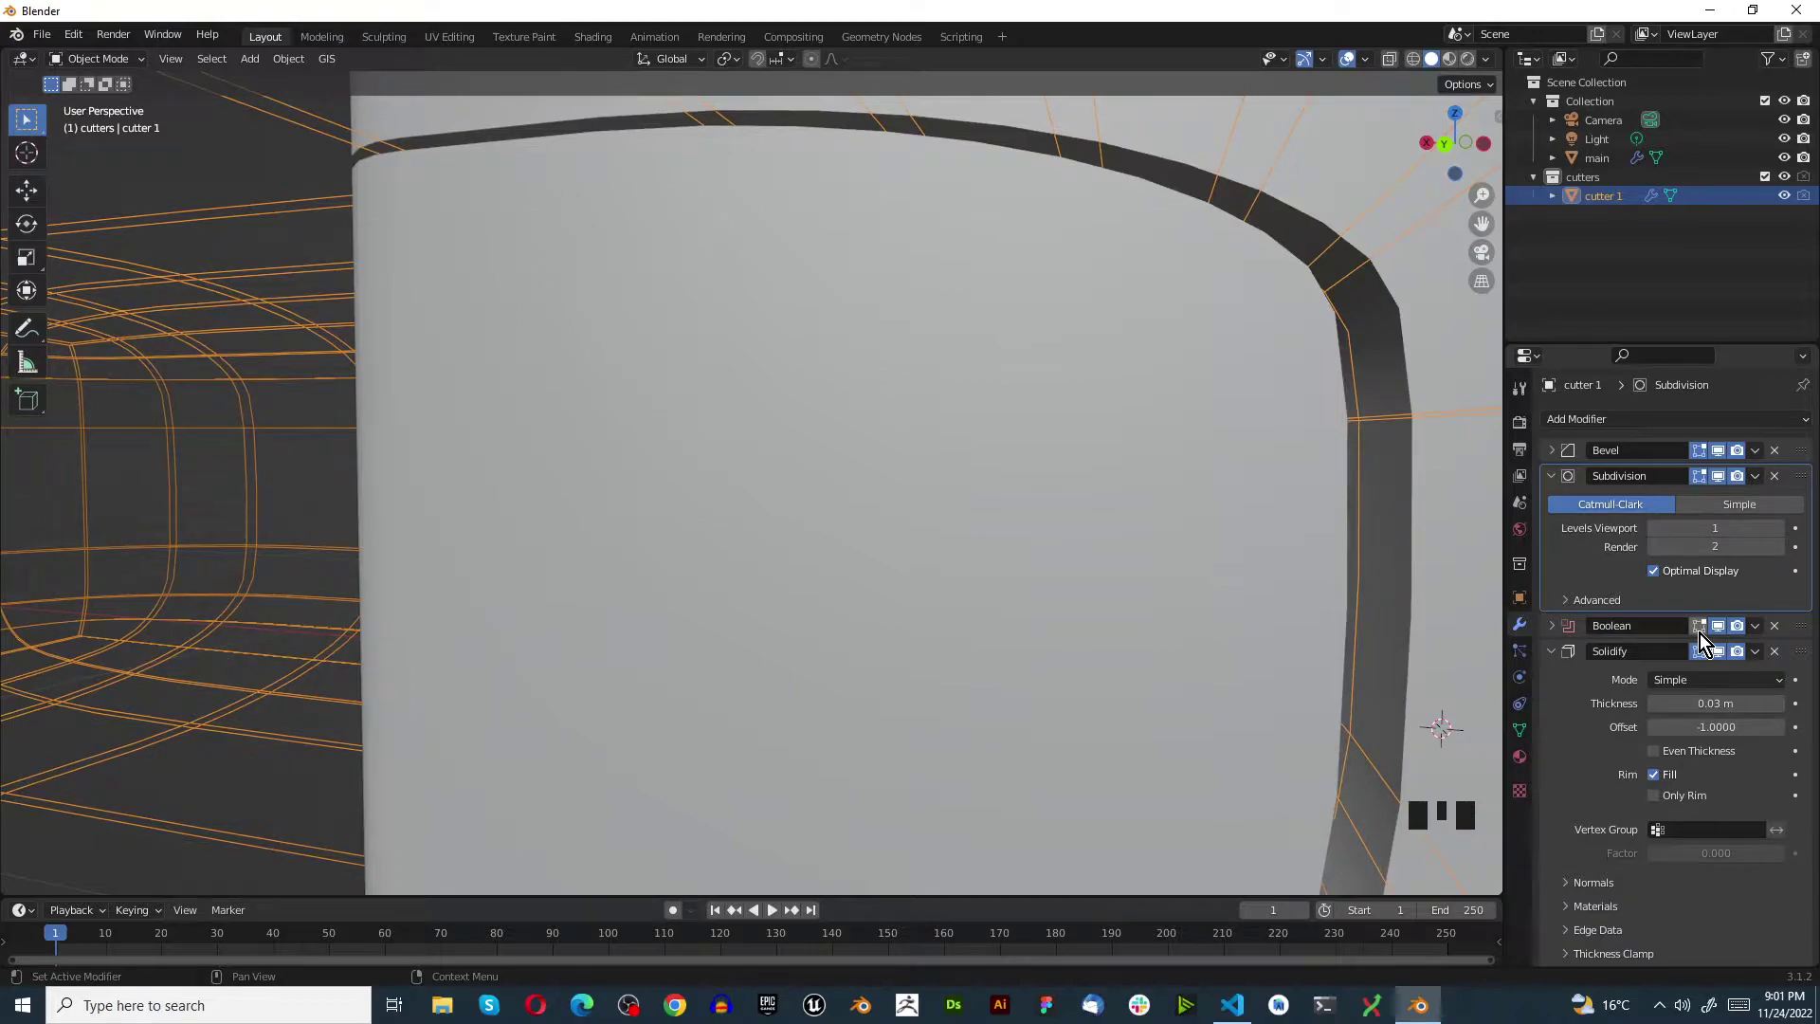
Set the Subdivision modifier's render level to 4 and inspect the rounded groove on the main cube
click(1736, 549)
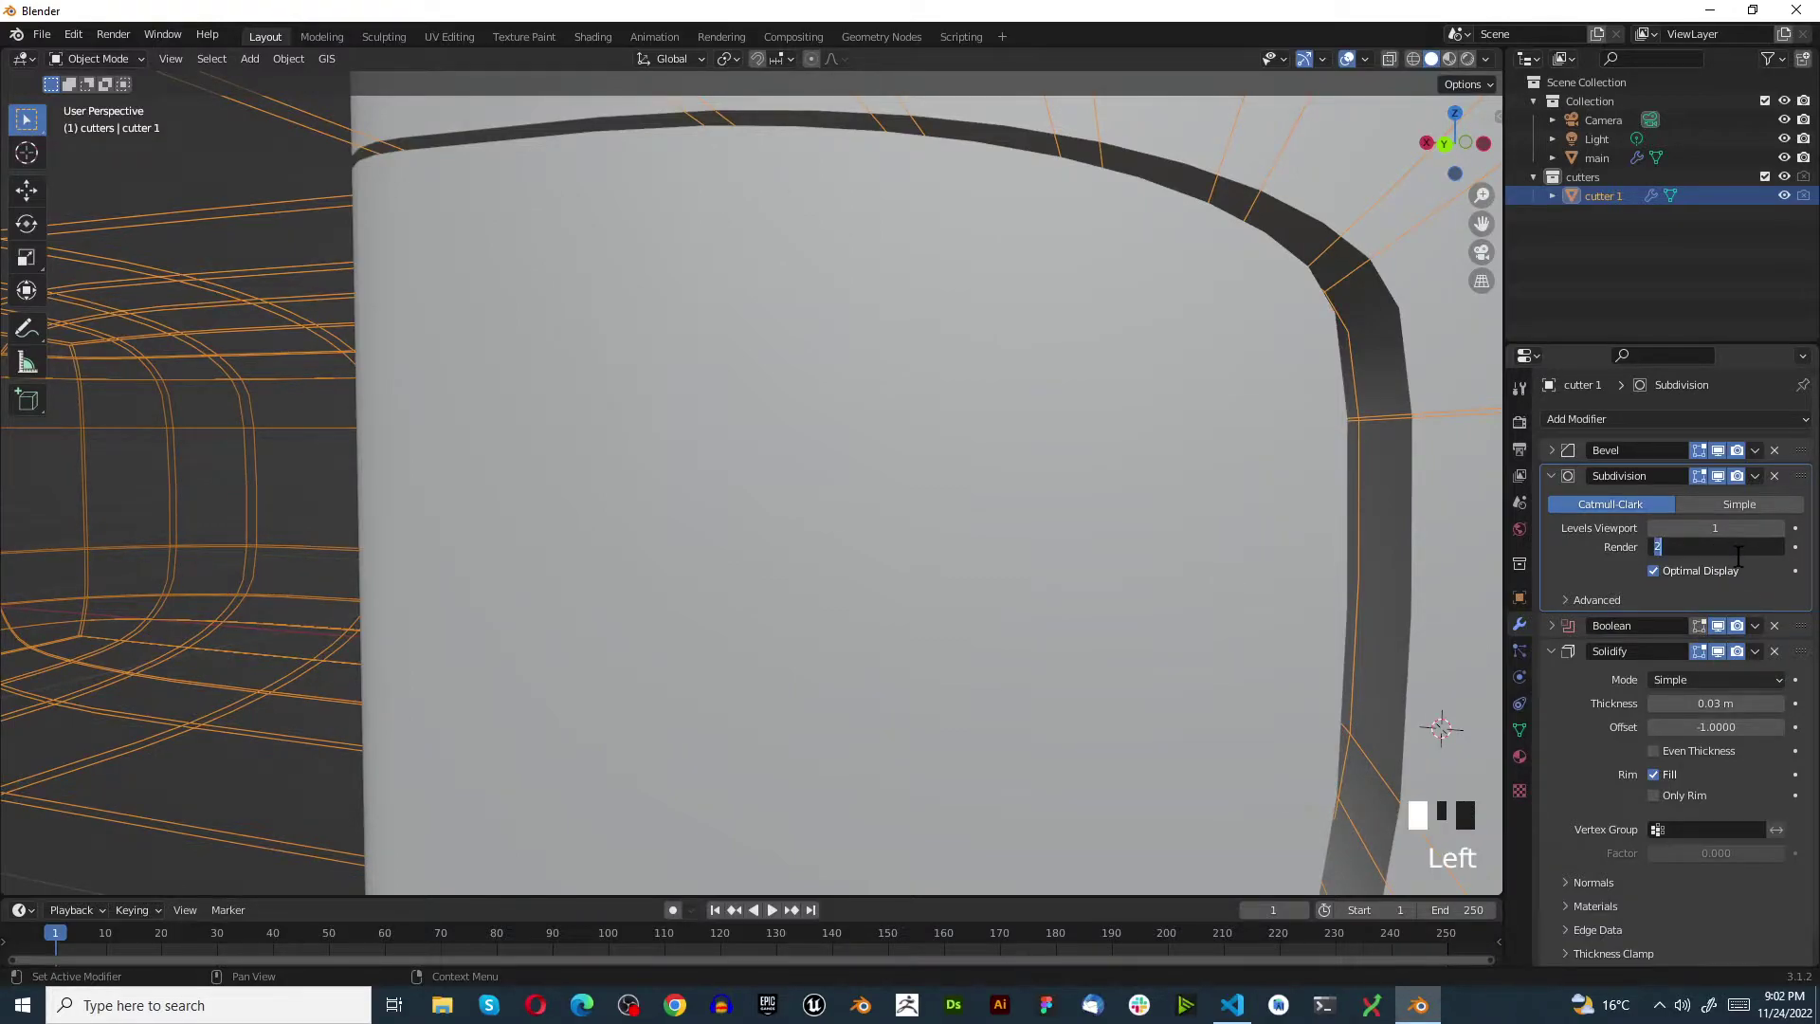
text(4)
key(Return)
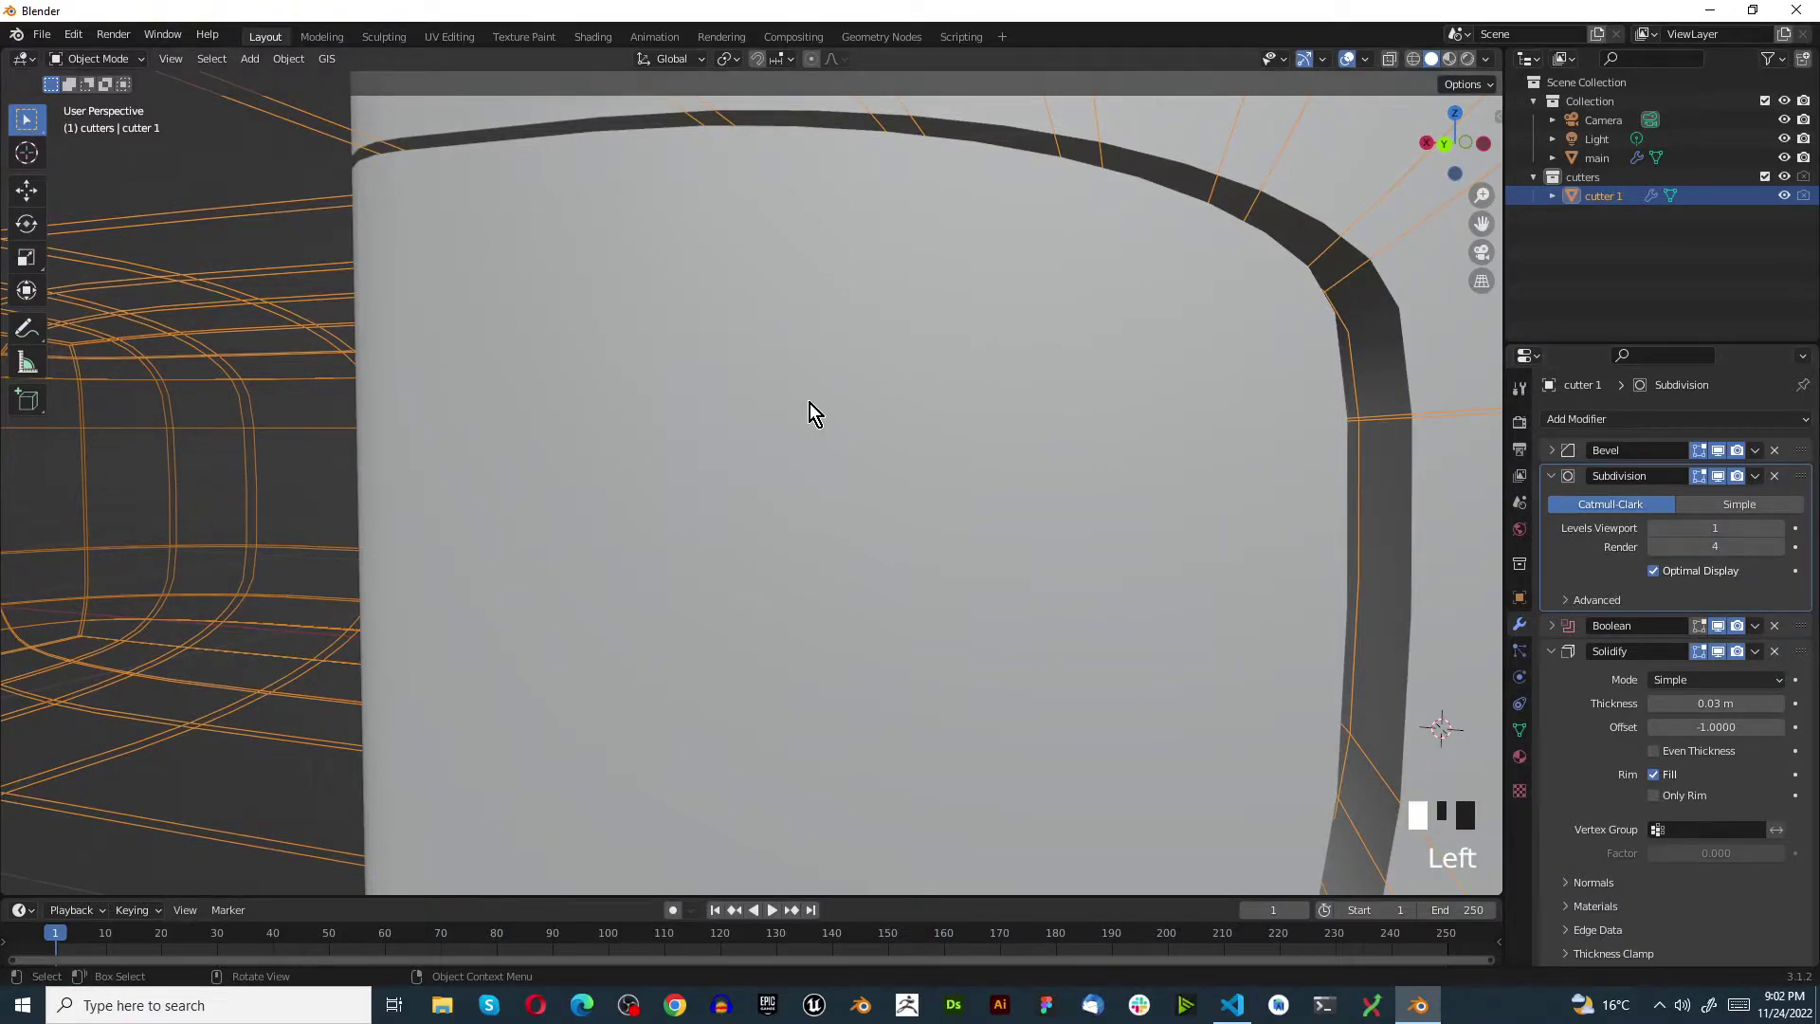
scroll(470, 225, down, 4)
middle_drag(469, 224, 528, 212)
scroll(674, 256, up, 2)
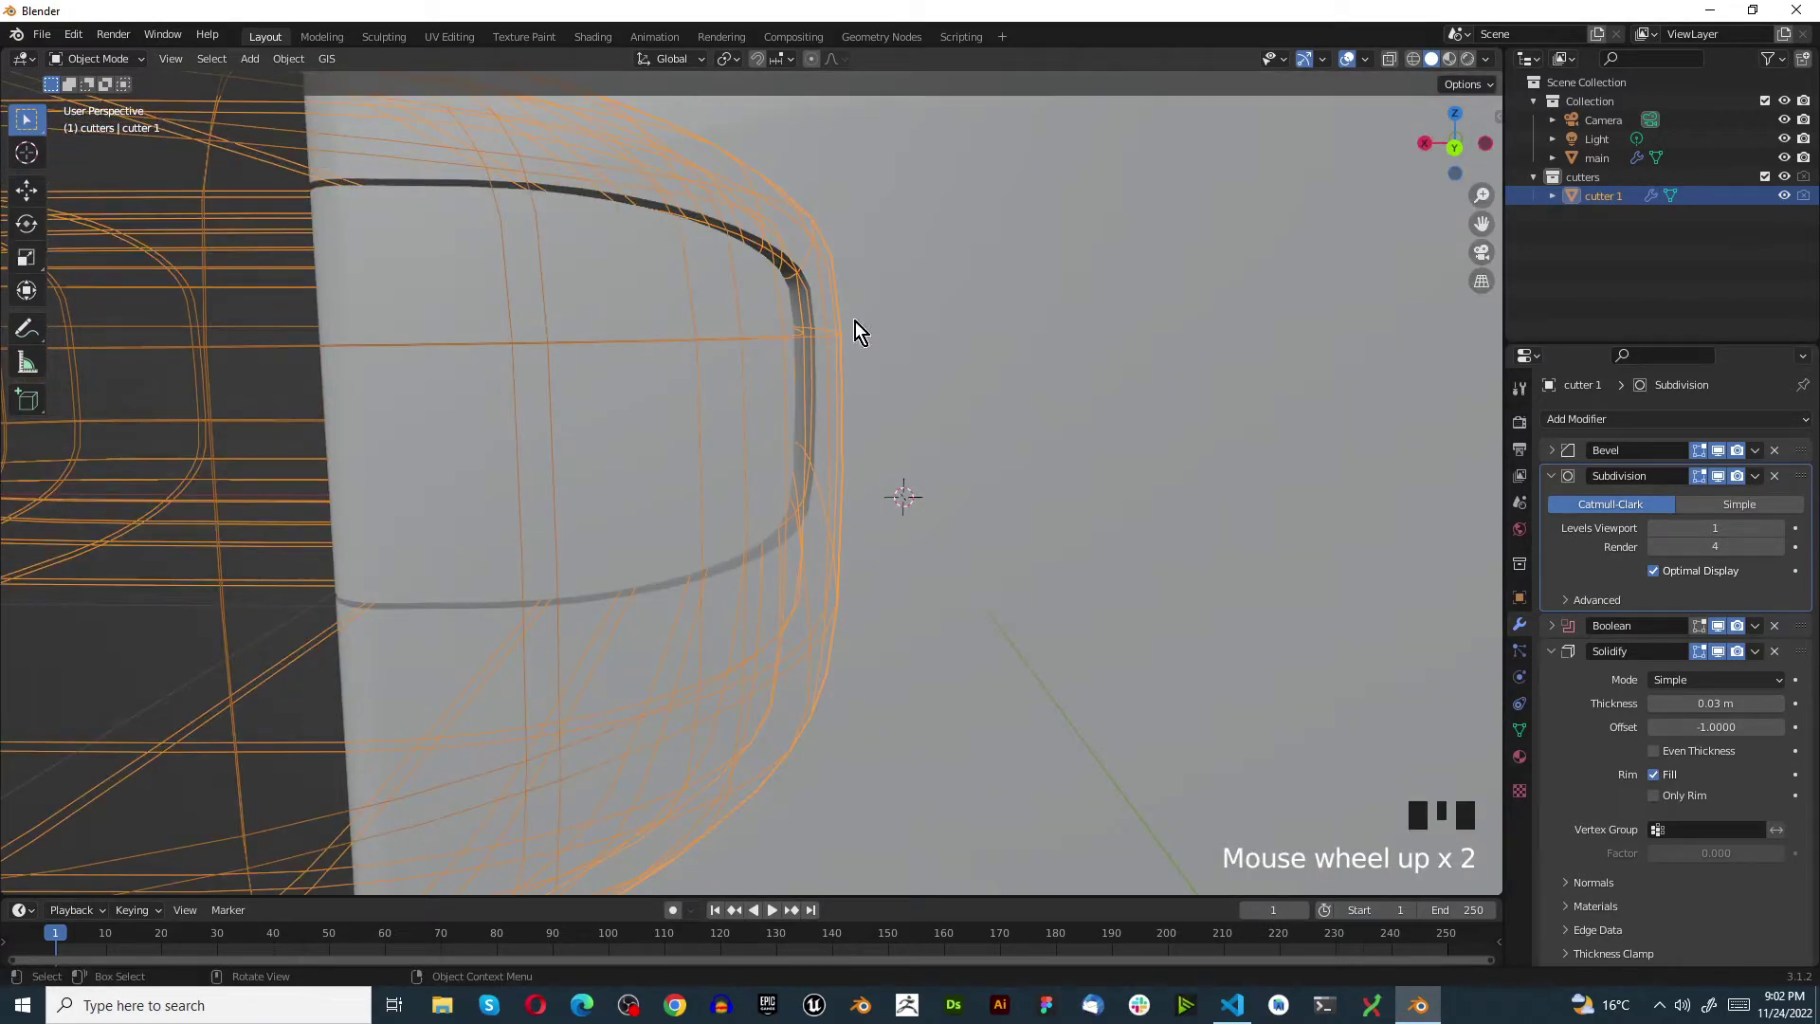
Collapse cutter 1's Subdivision modifier and duplicate its Solidify modifier
click(1555, 474)
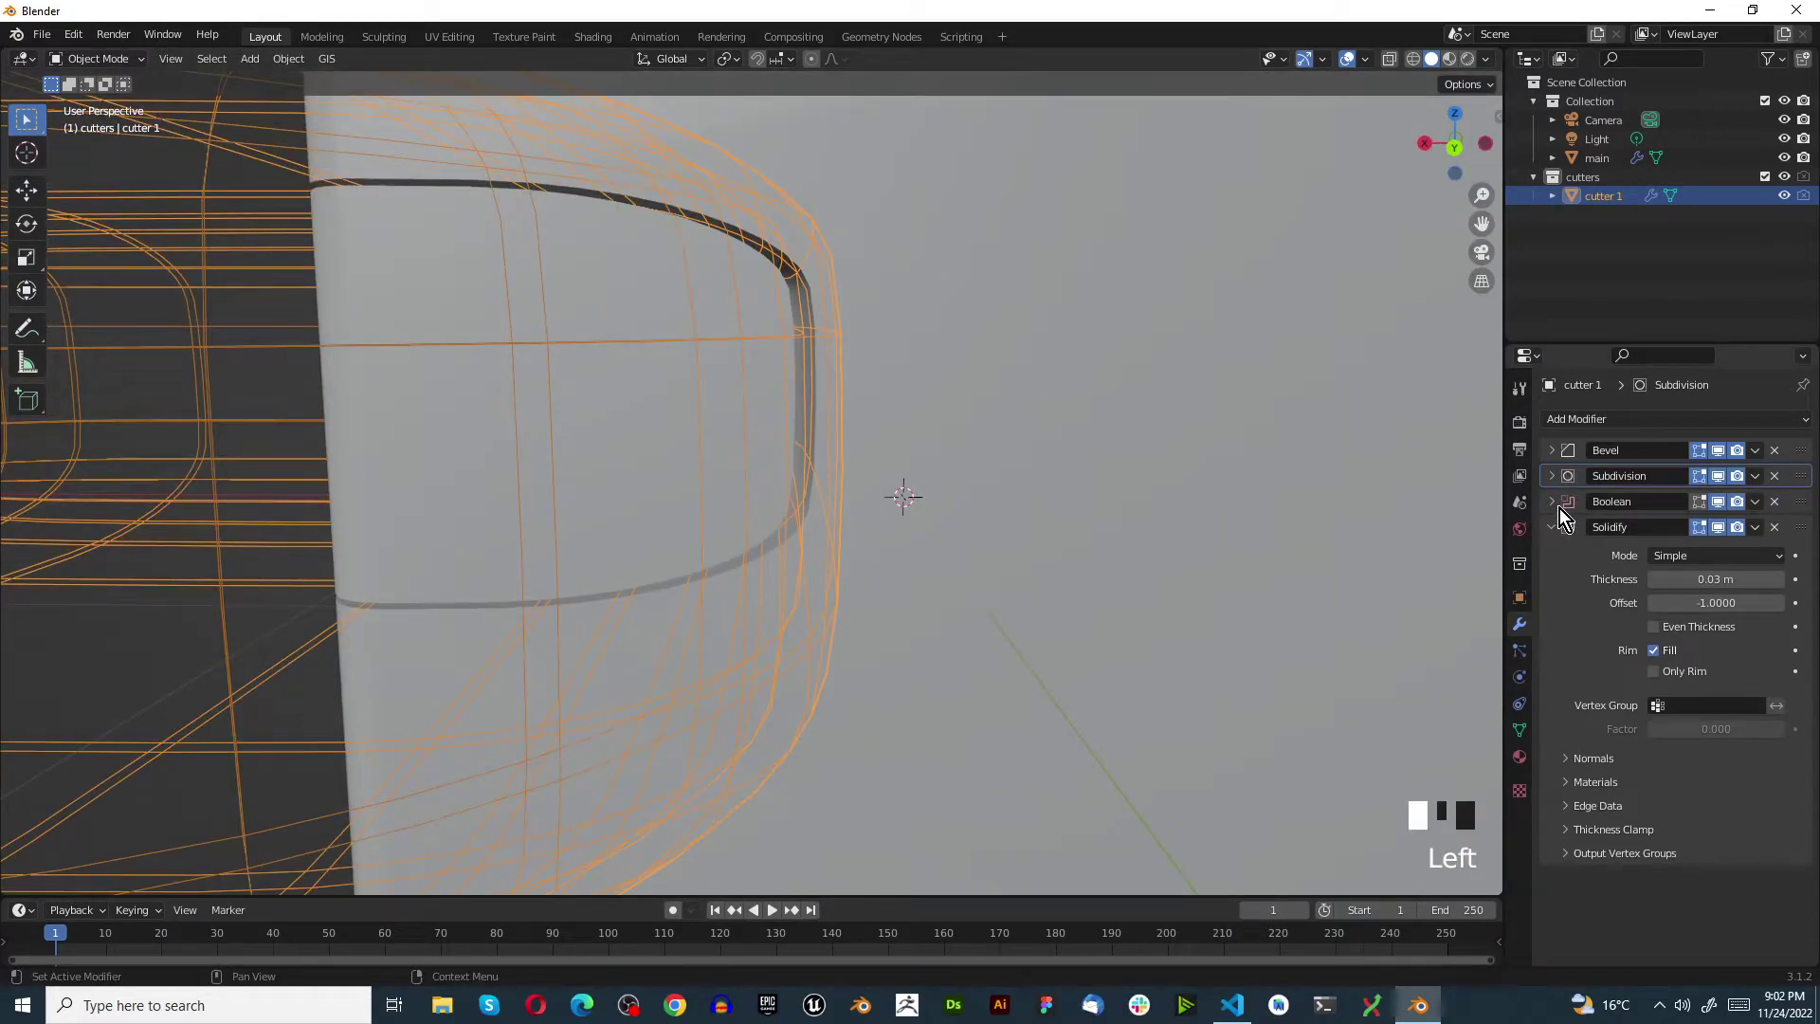
click(1555, 526)
click(1585, 419)
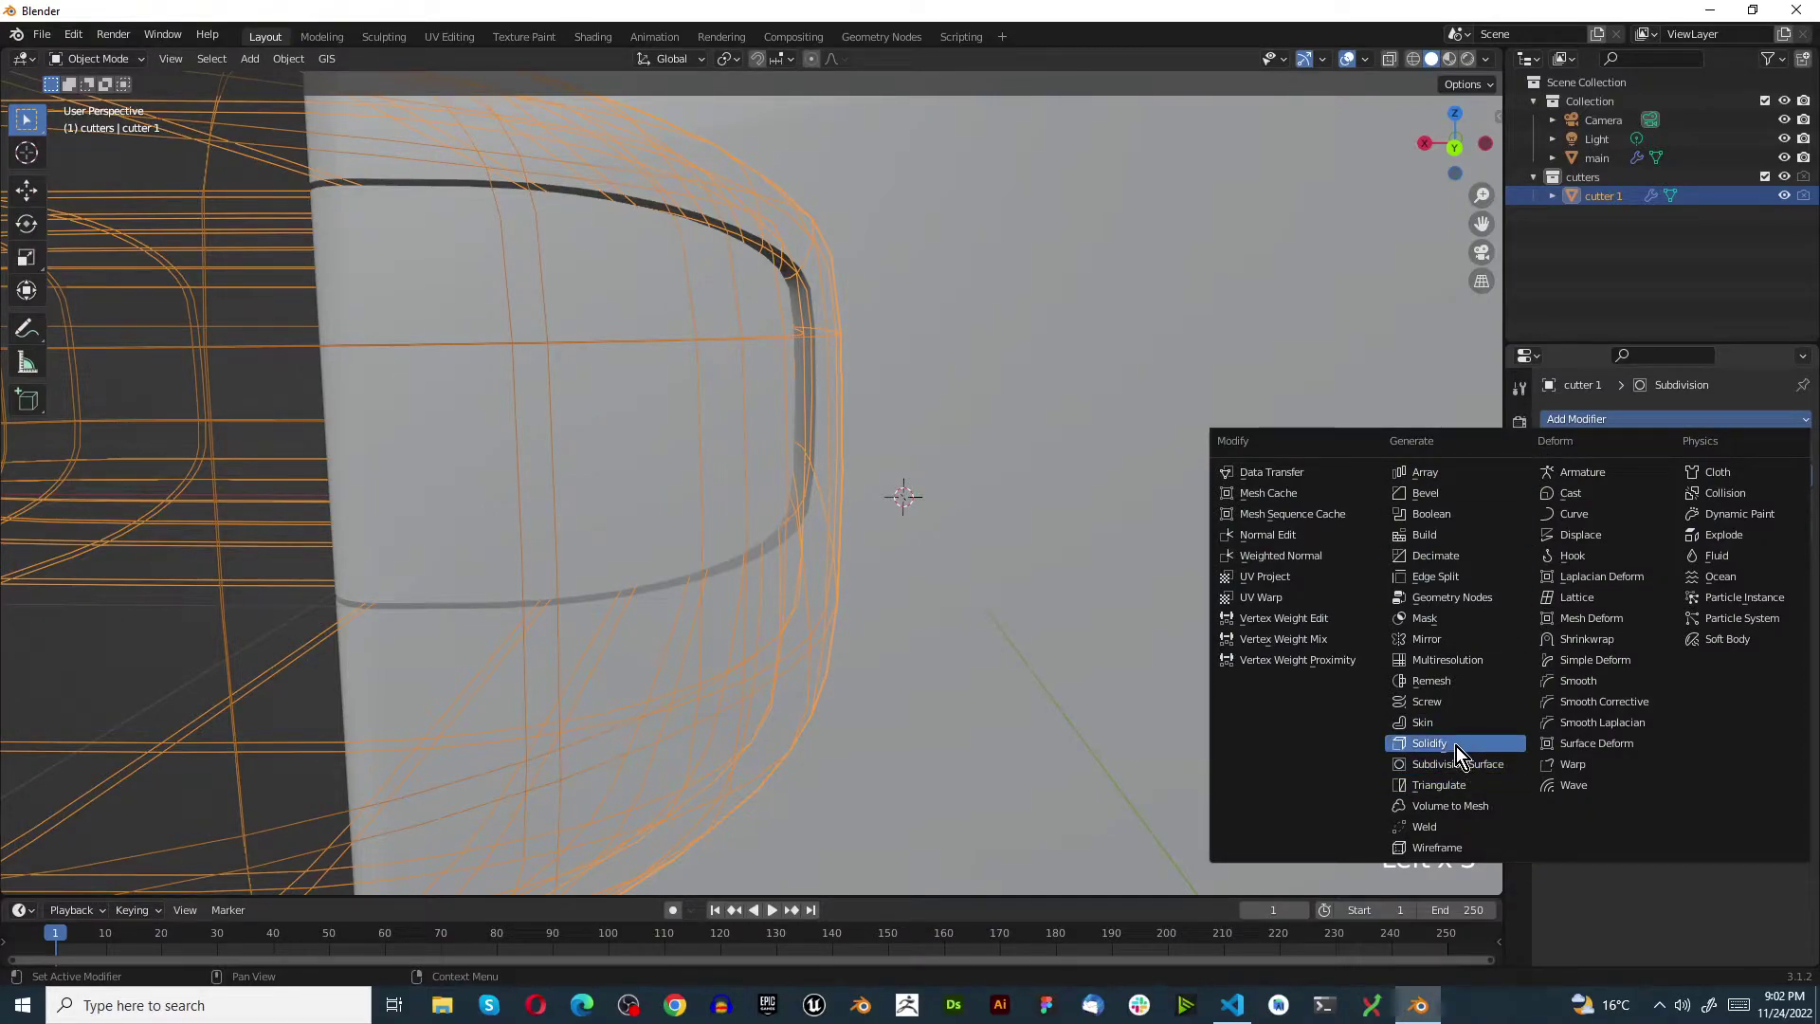
click(1556, 538)
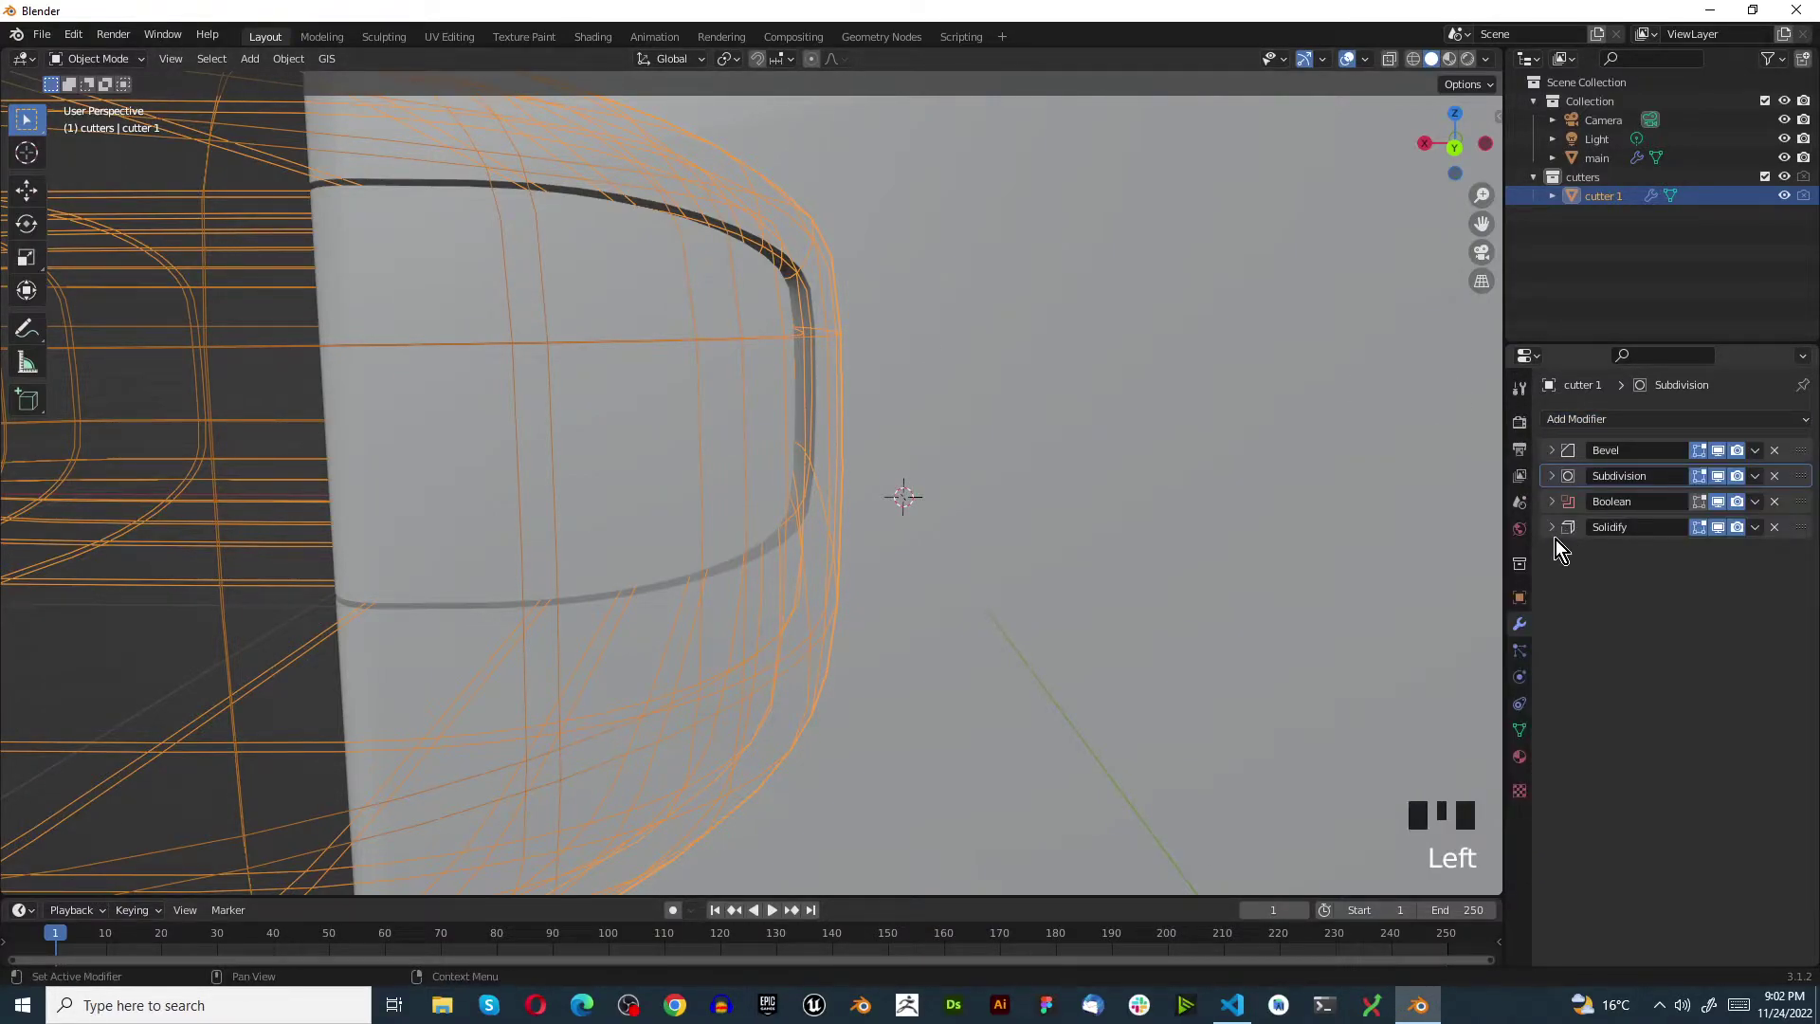
click(1555, 535)
click(1722, 603)
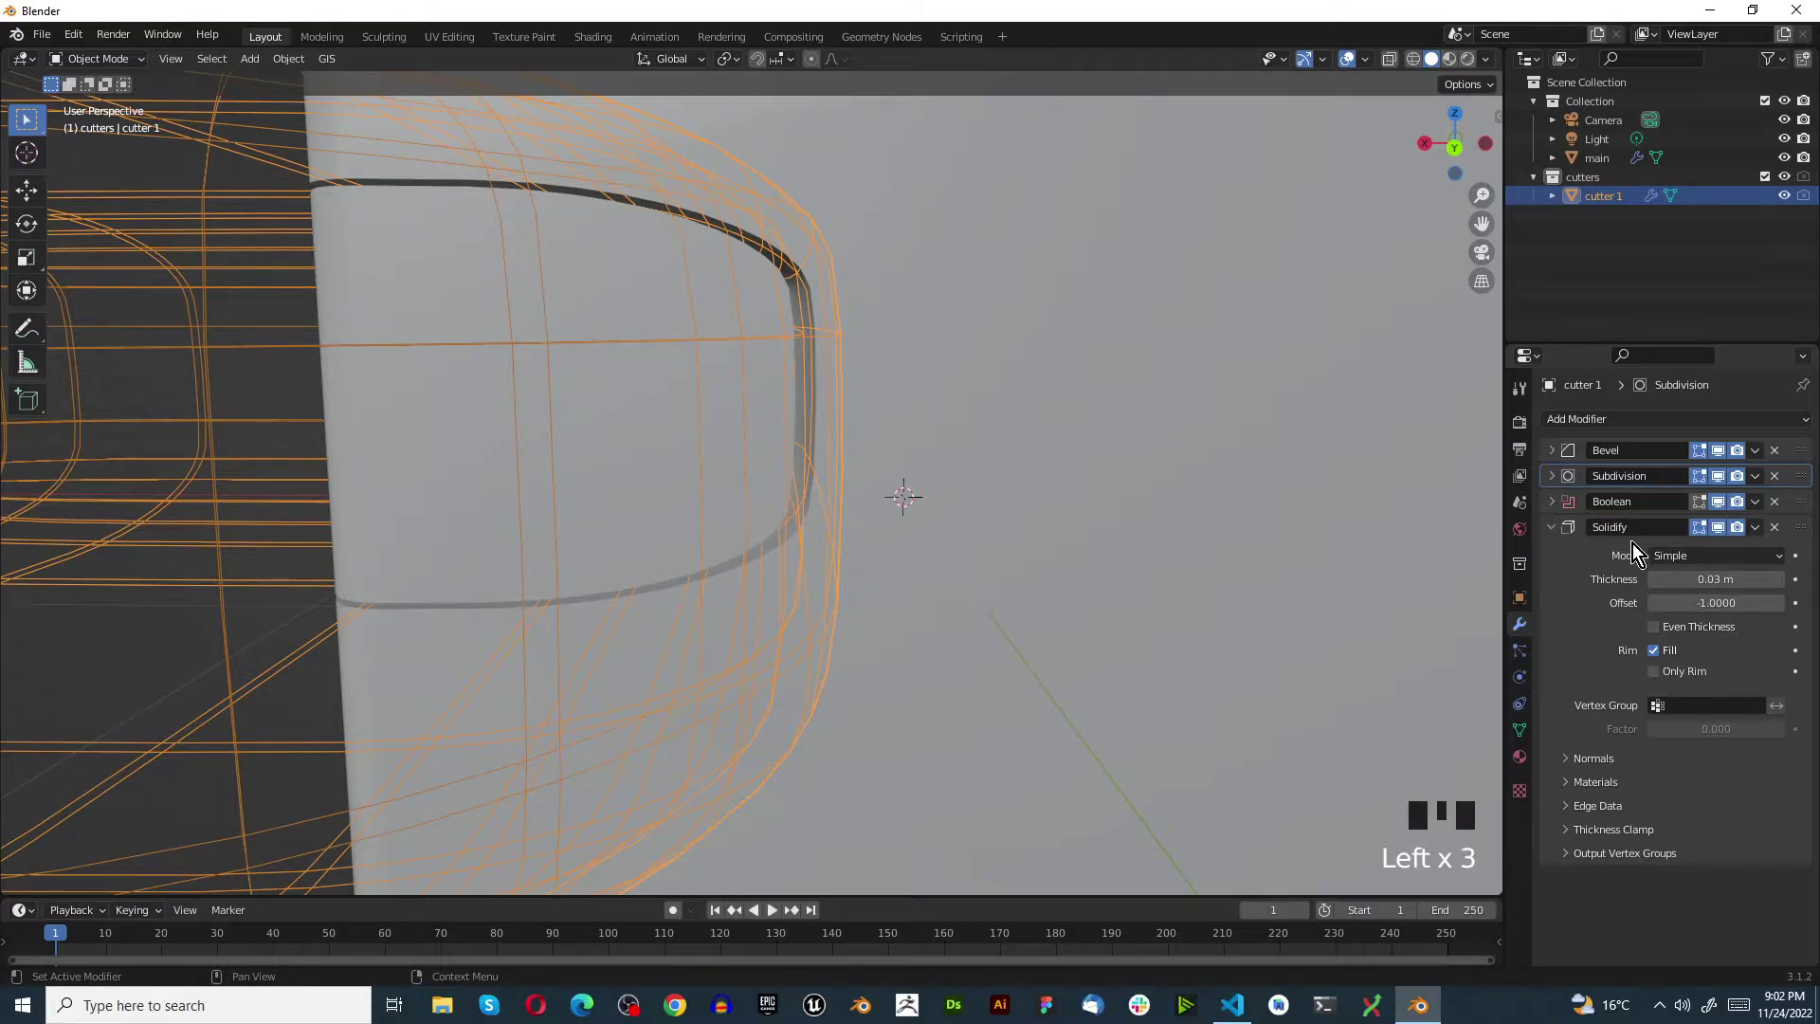
click(1756, 527)
click(1692, 582)
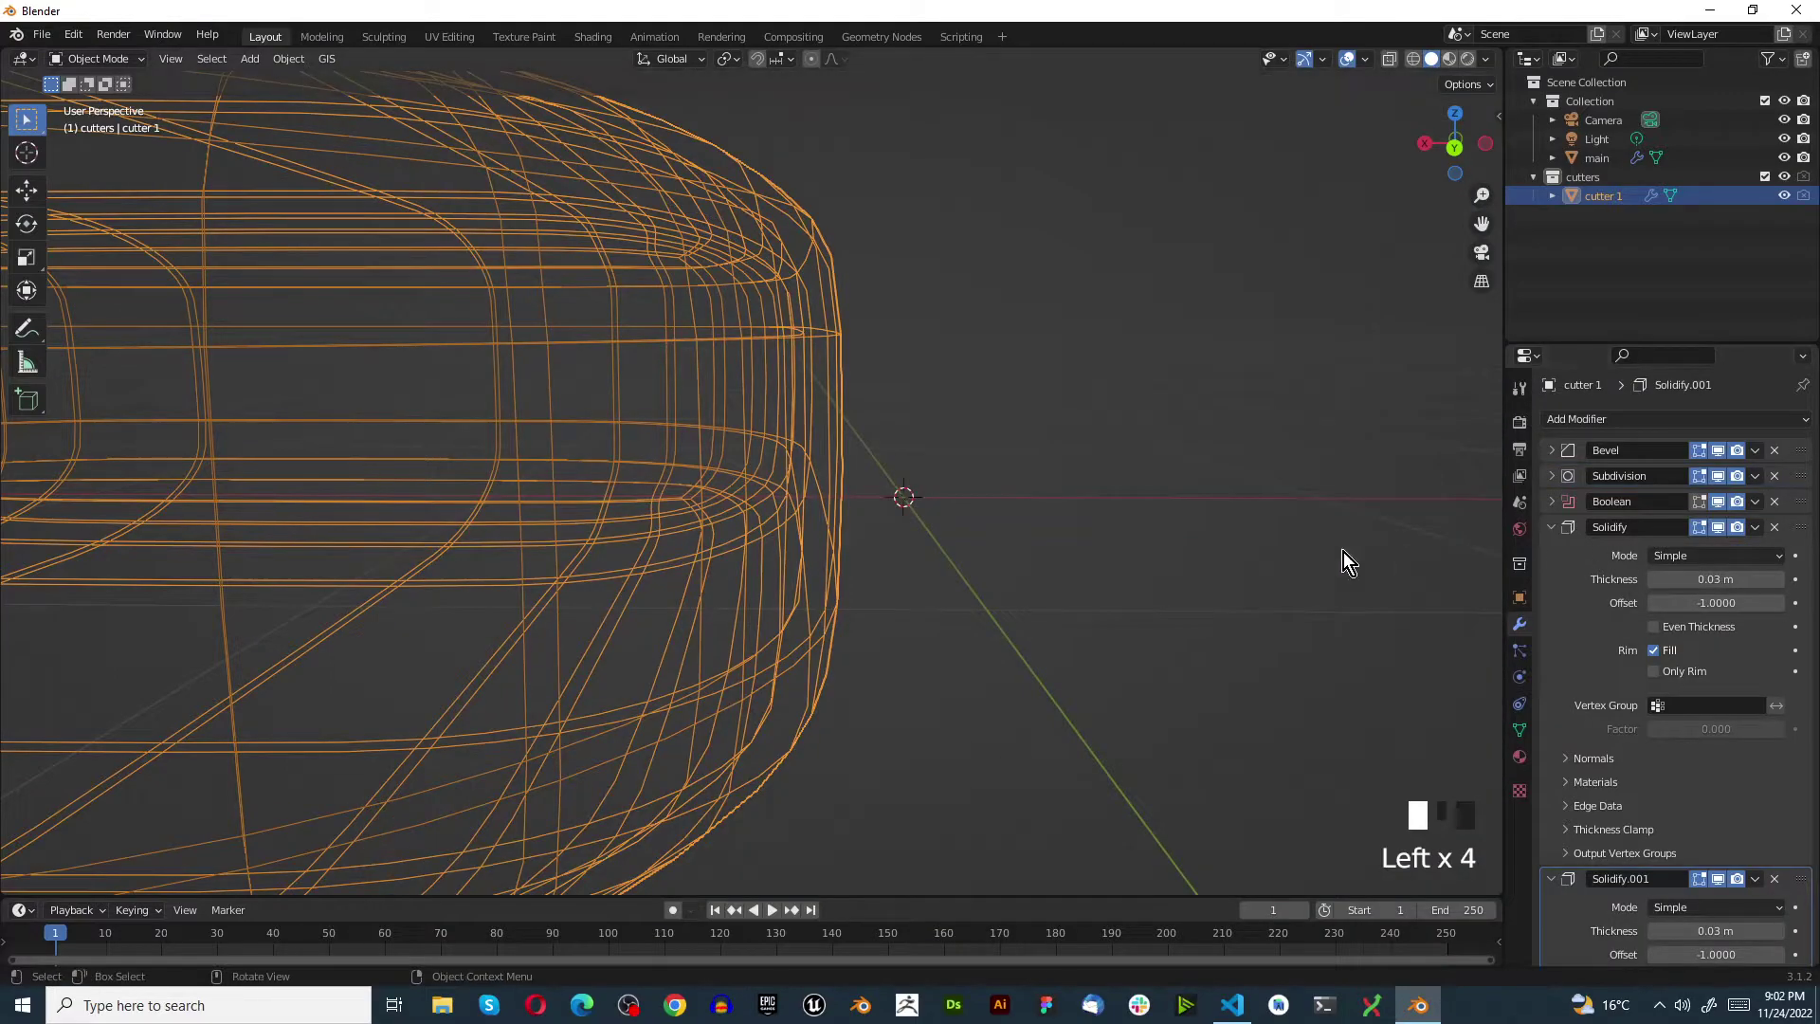
Try an offset of 0.8 on the original Solidify modifier and undo the change
click(1691, 604)
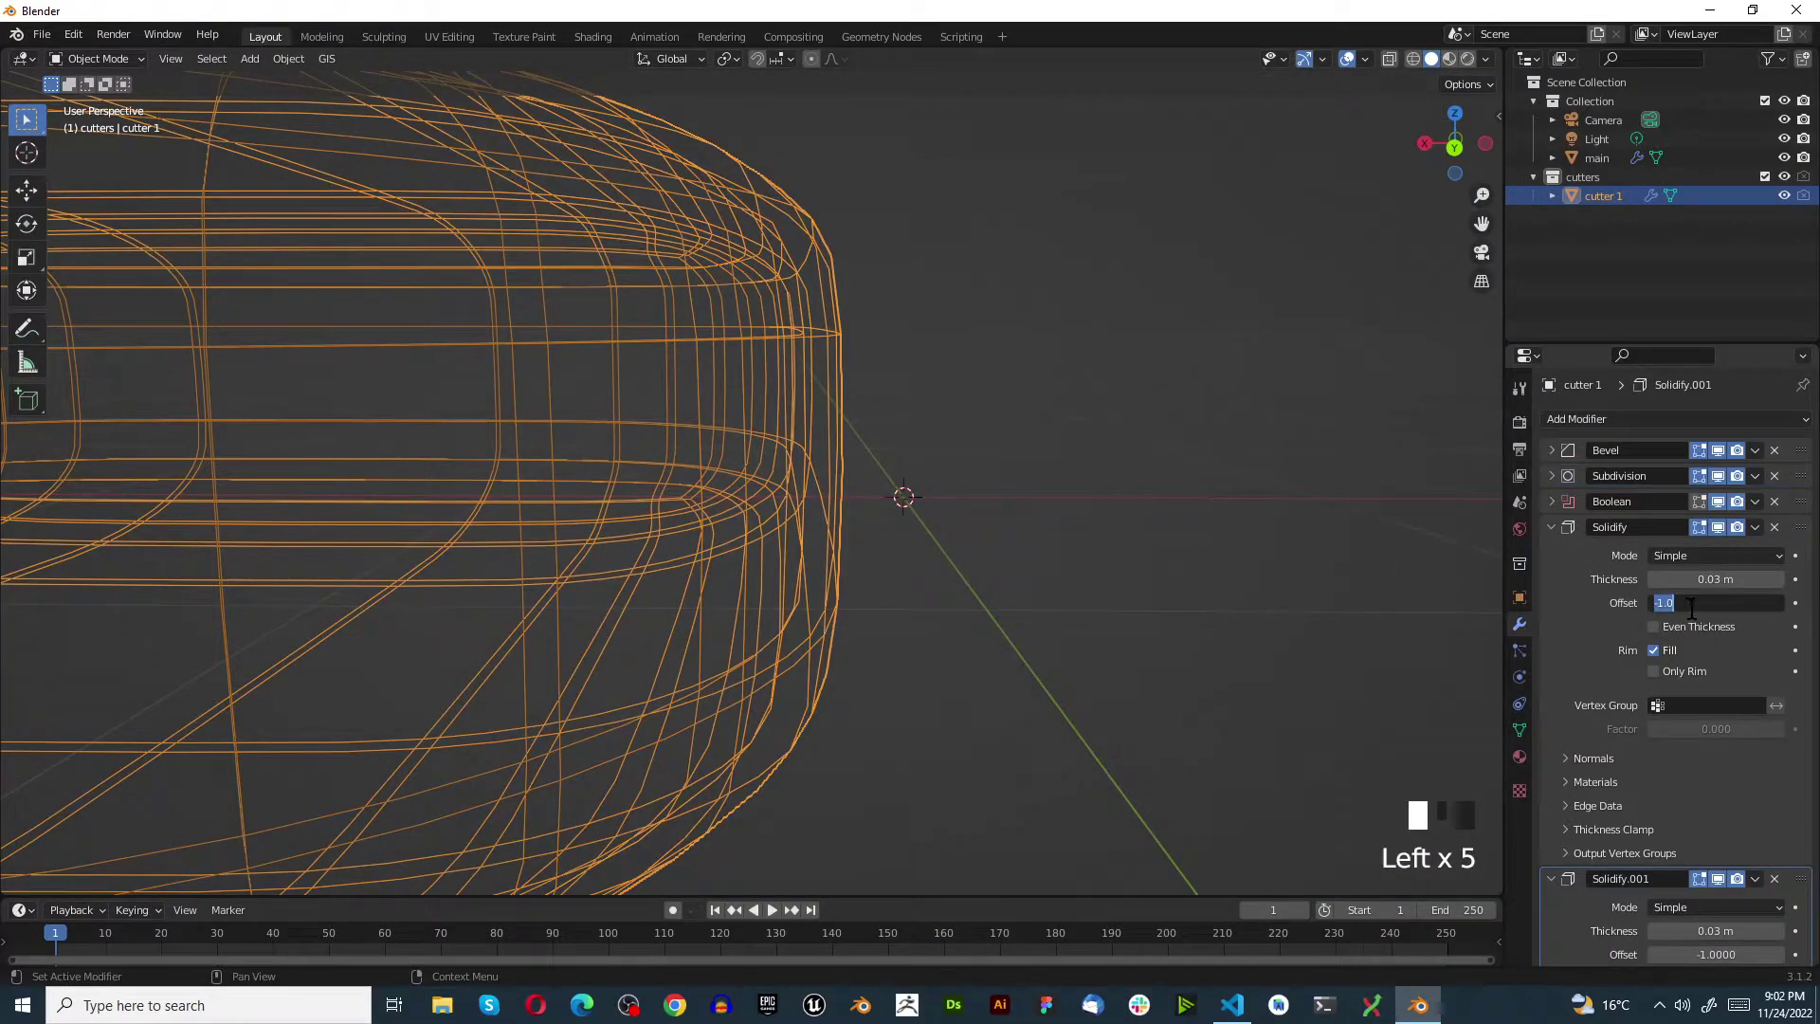
text(0)
text(.8)
key(Return)
mouse_move(1705, 605)
mouse_down()
mouse_move(1583, 605)
mouse_move(1706, 605)
mouse_up()
key(ctrl+z)
key(ctrl+z)
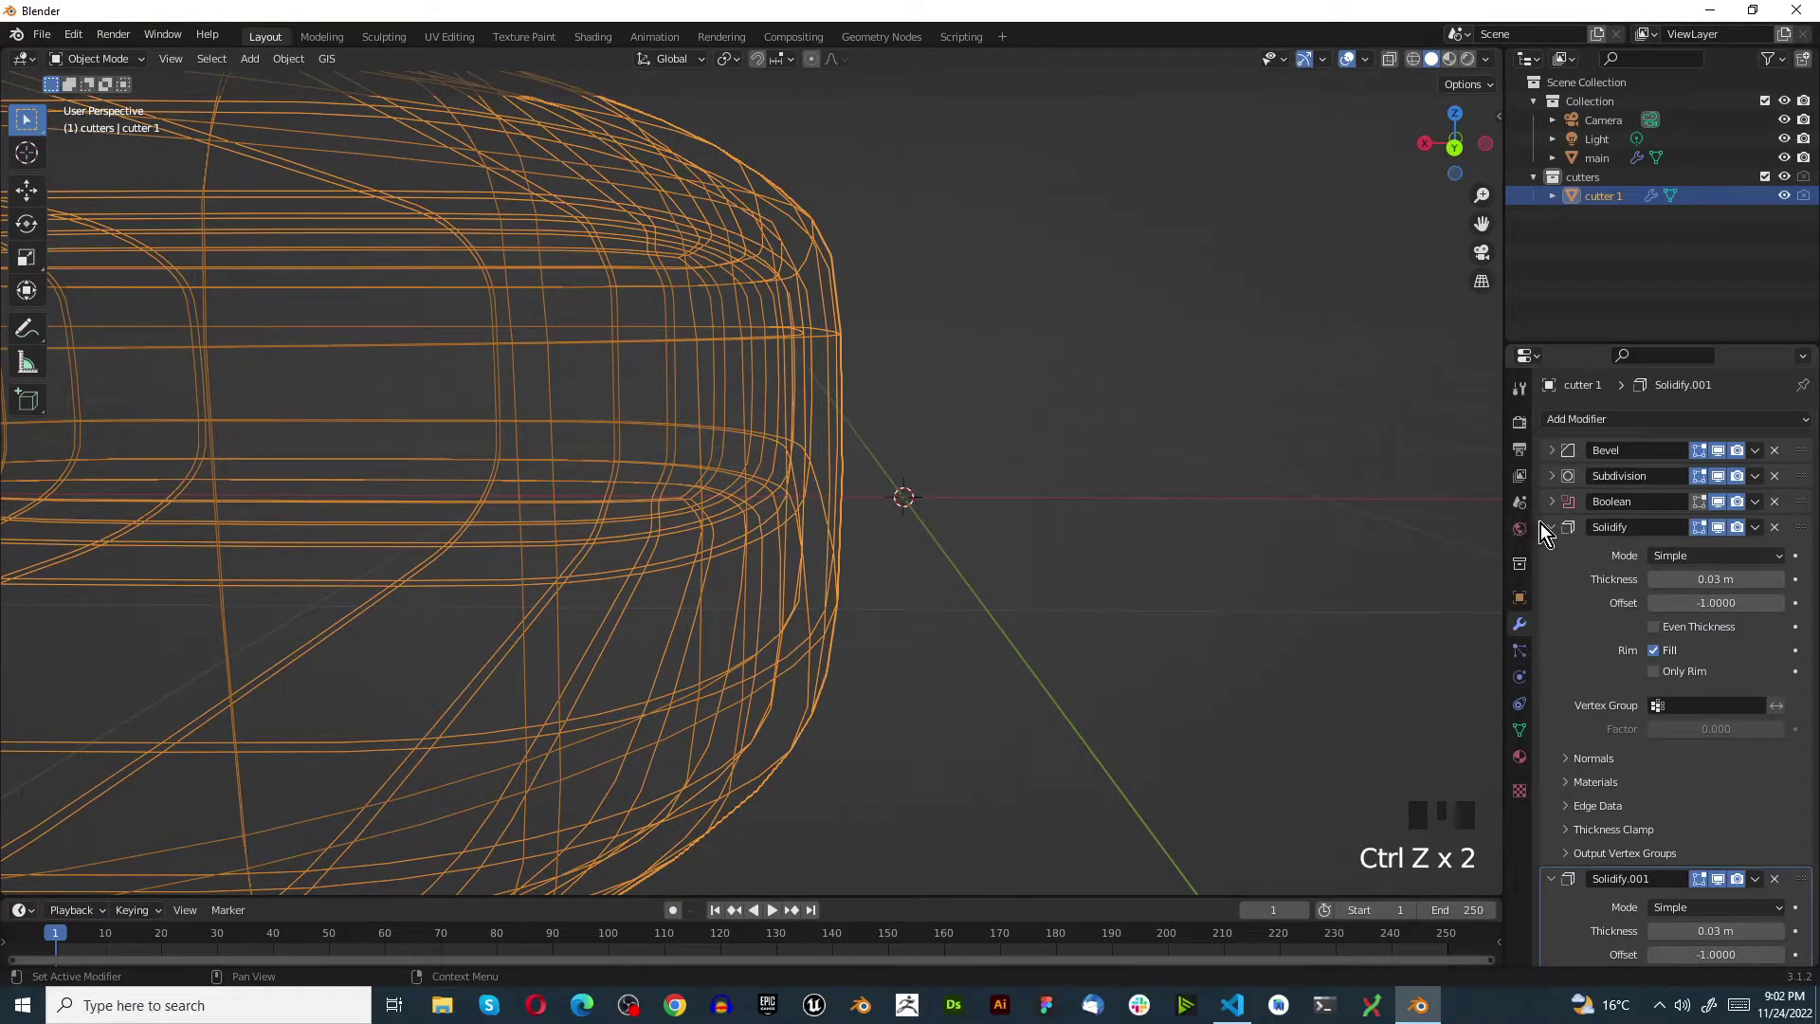
Collapse the original Solidify modifier and raise Solidify.001's offset to -0.9, continuing up to 1.0
click(1551, 528)
mouse_move(1680, 629)
mouse_down()
mouse_move(1703, 629)
mouse_move(1648, 630)
mouse_up()
double_click(1650, 628)
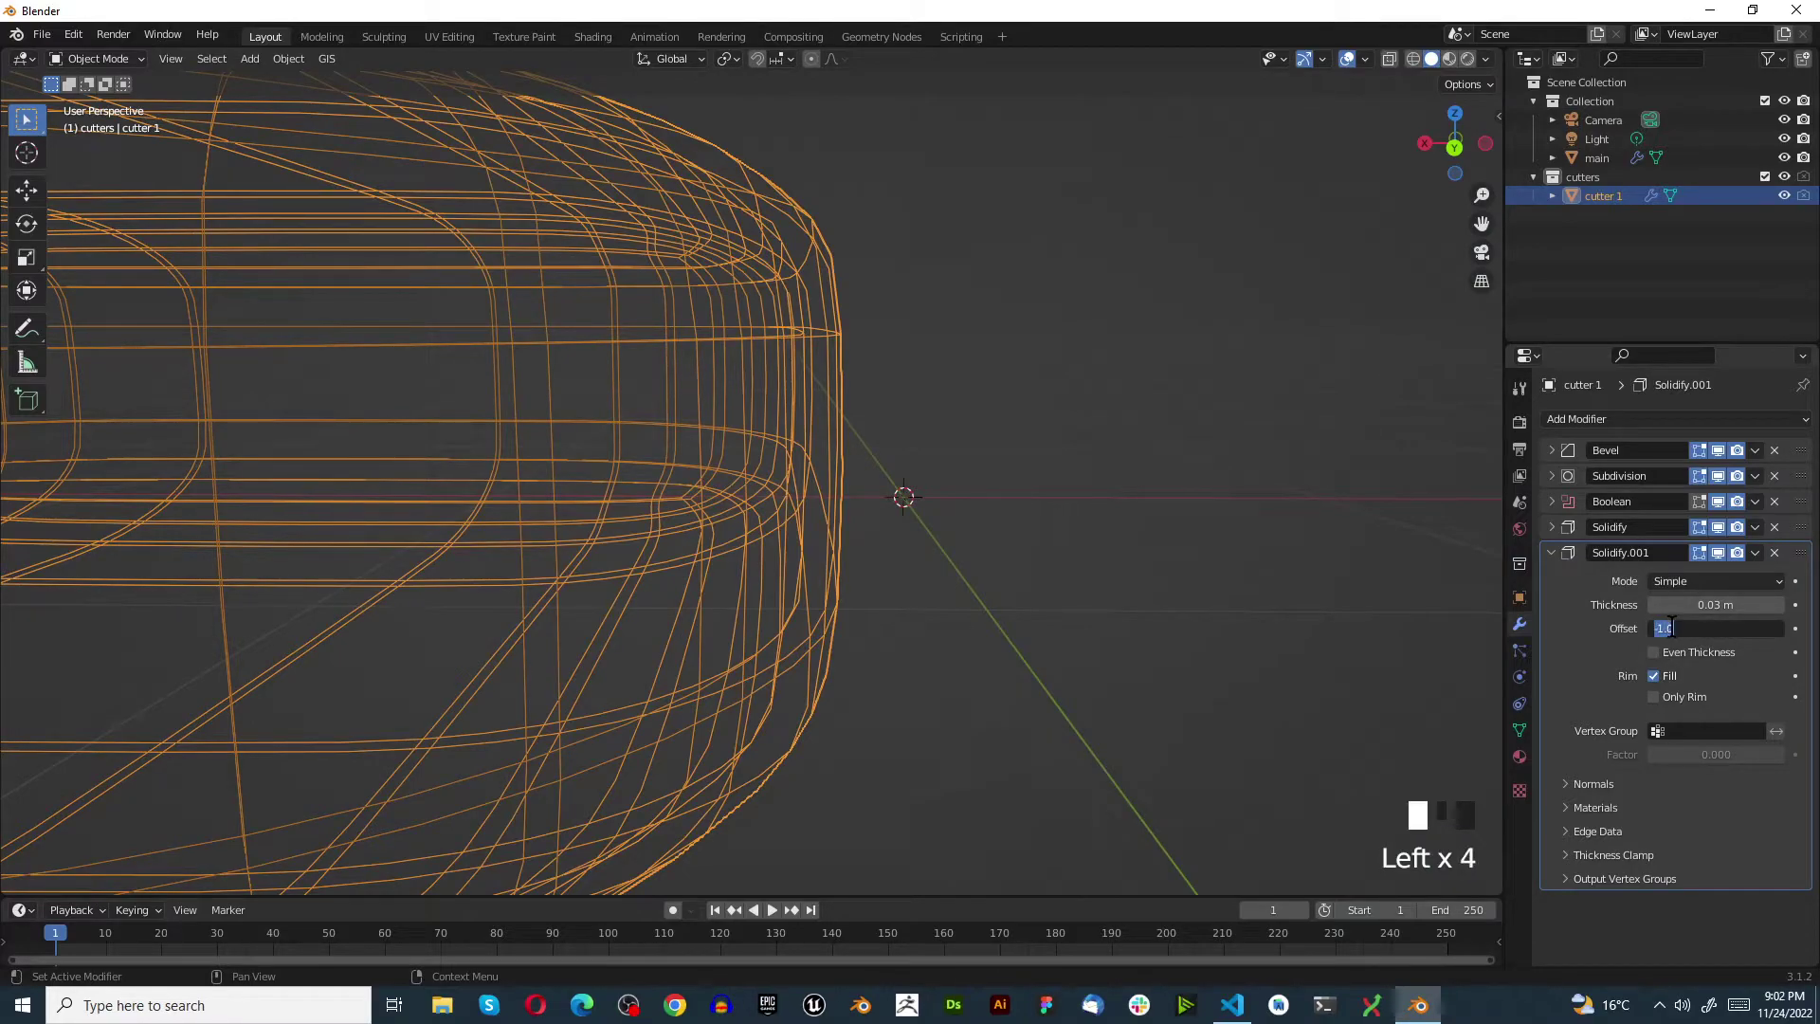
key(BackSpace)
key(Return)
scroll(680, 289, up, 5)
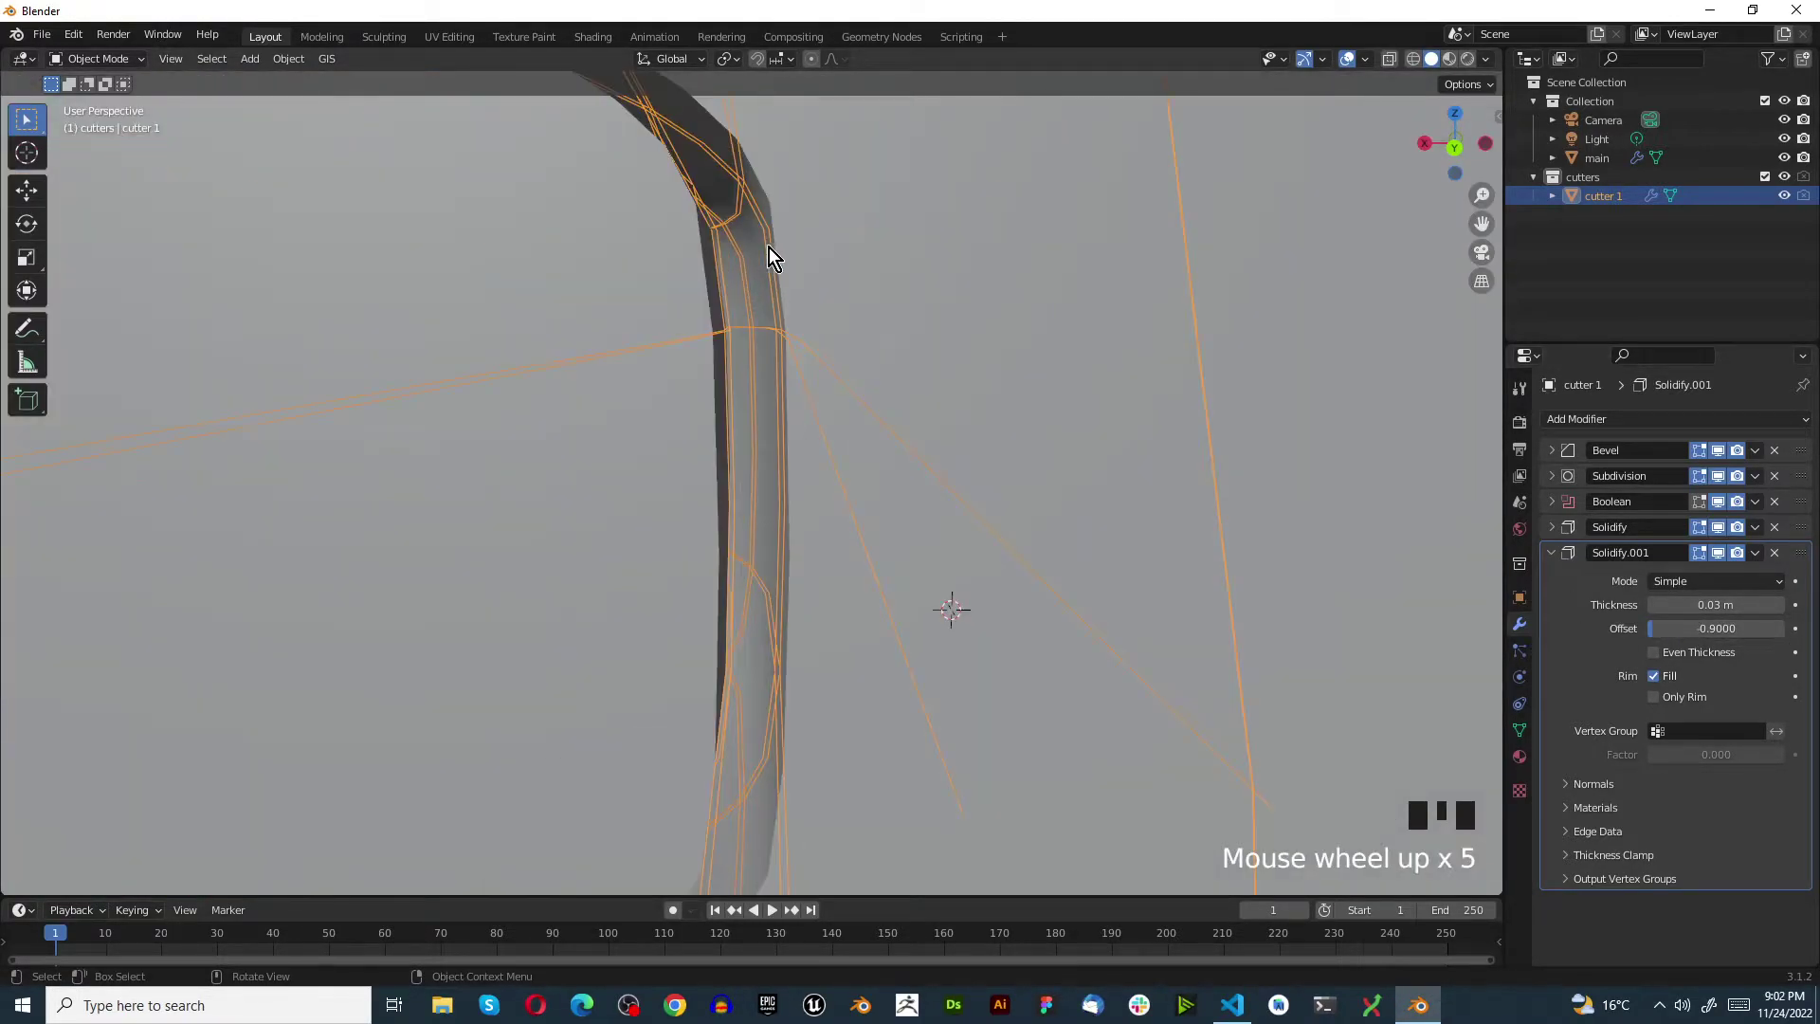
drag(1748, 631, 1801, 634)
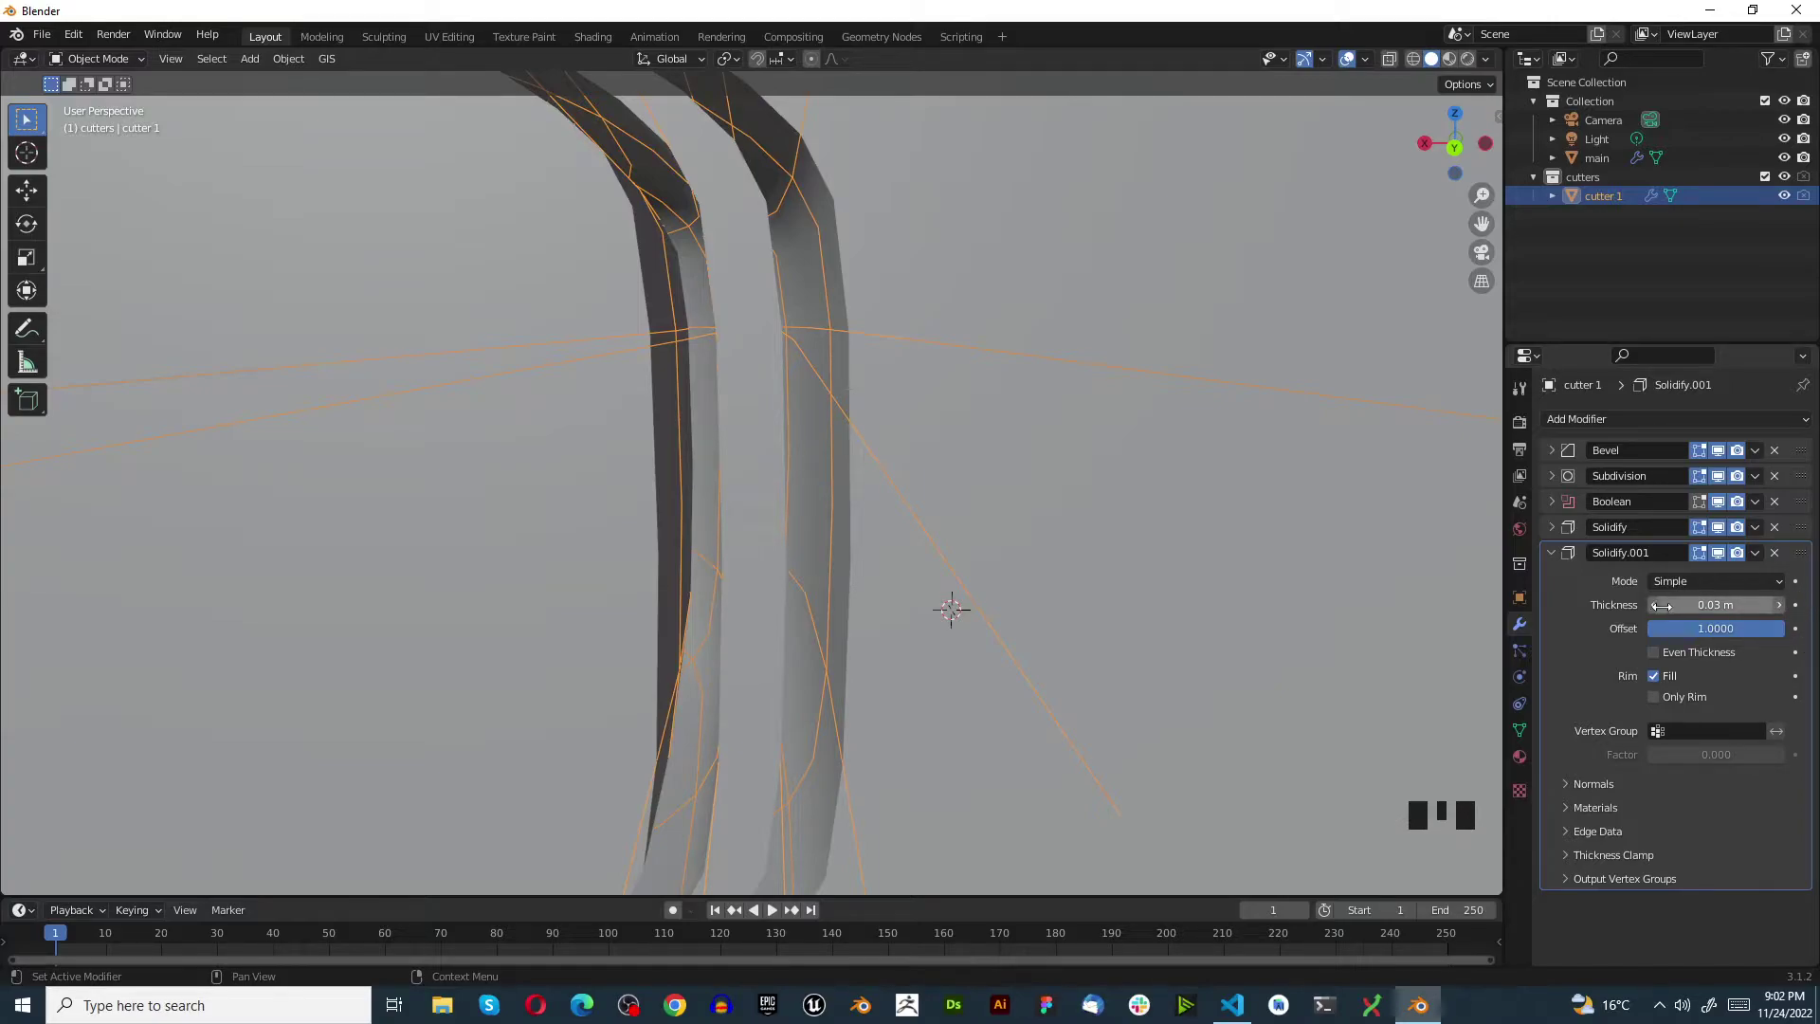
Reduce the thickness of Solidify.001 to 0.01 m and check both grooves up close
click(1656, 610)
click(1650, 607)
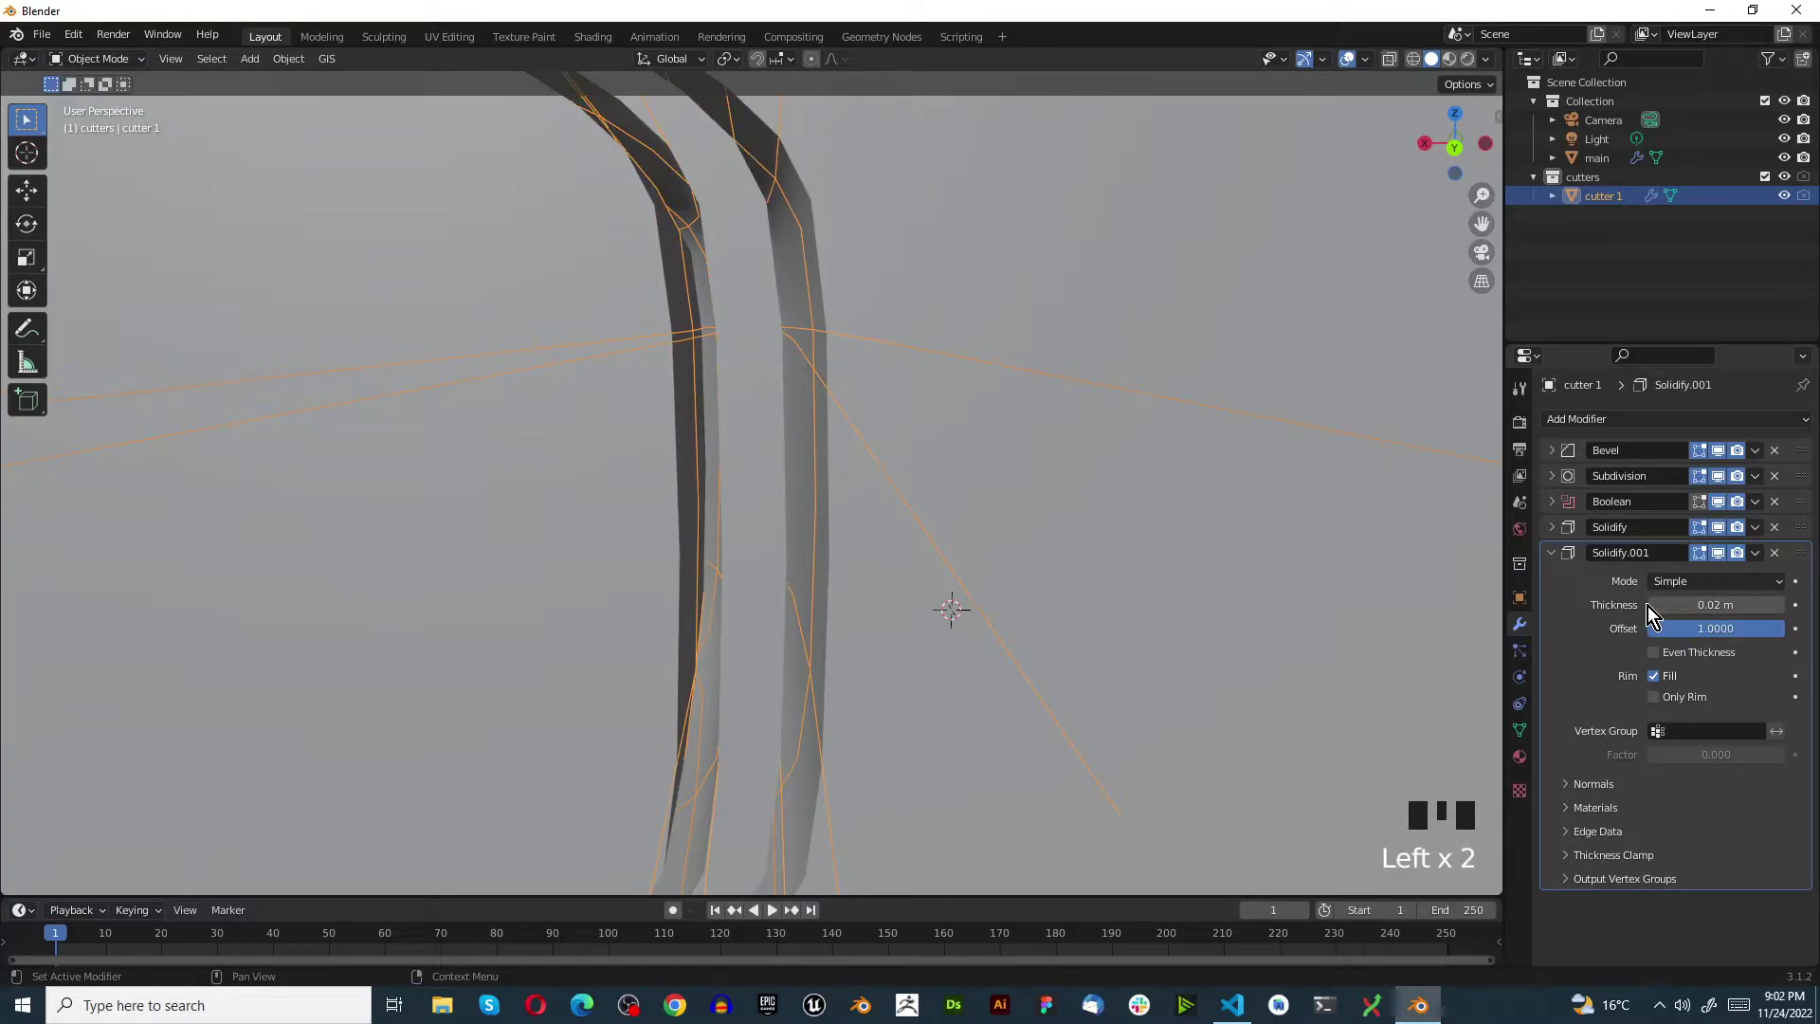
click(1654, 606)
click(1657, 610)
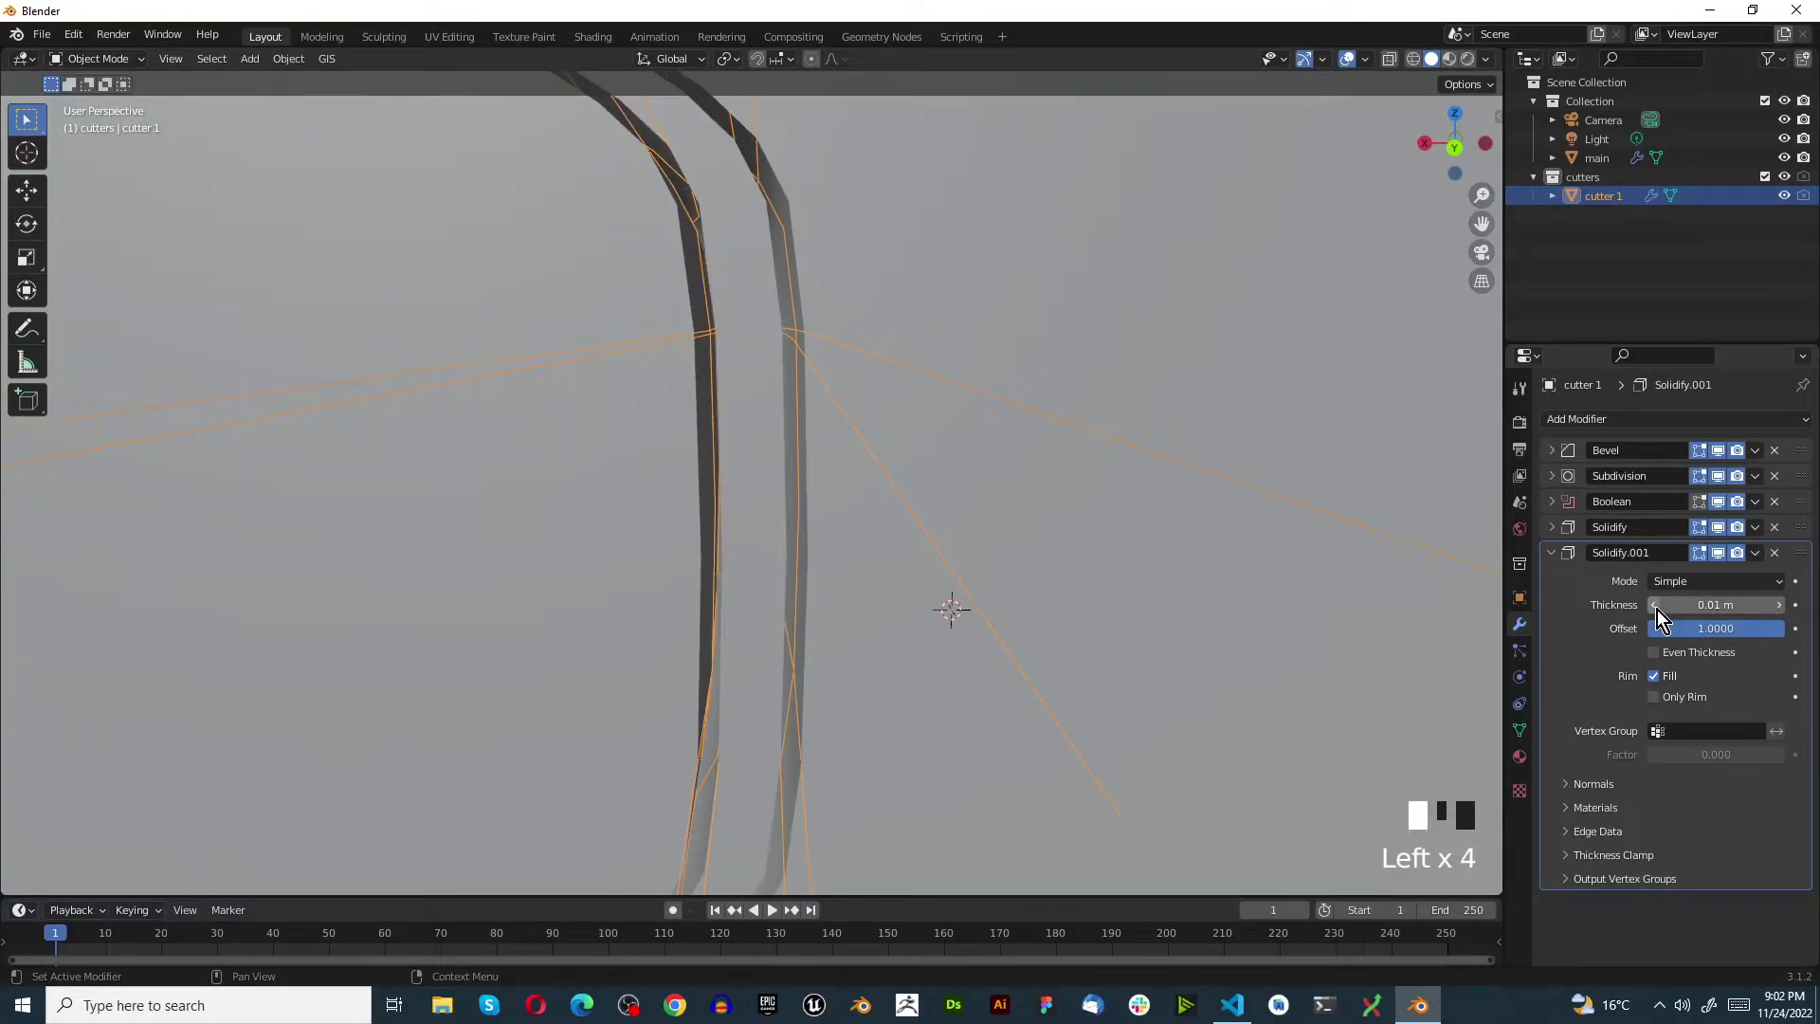
scroll(821, 435, down, 3)
scroll(822, 417, up, 5)
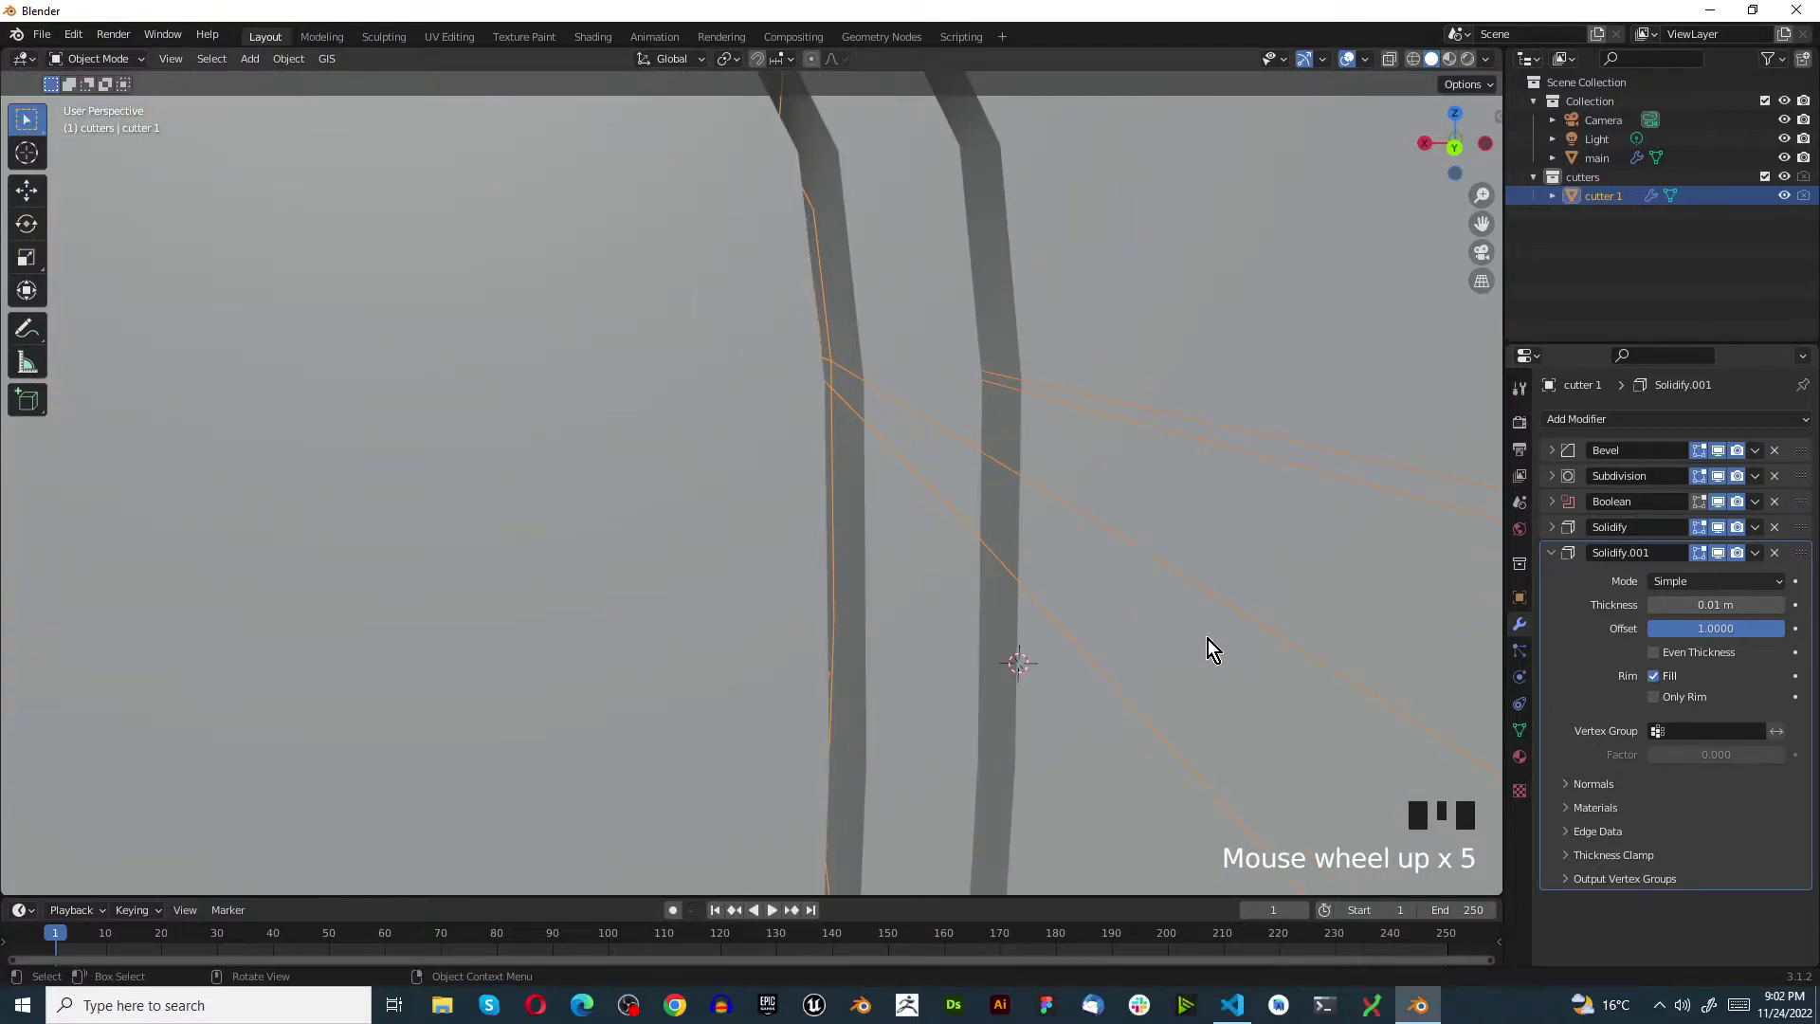
Set the offset of Solidify.001 to -1.0 and inspect the grooves around the cube's corner
drag(1686, 626, 1555, 626)
scroll(947, 527, down, 5)
scroll(867, 548, up, 3)
middle_drag(866, 548, 850, 491)
scroll(960, 536, down, 5)
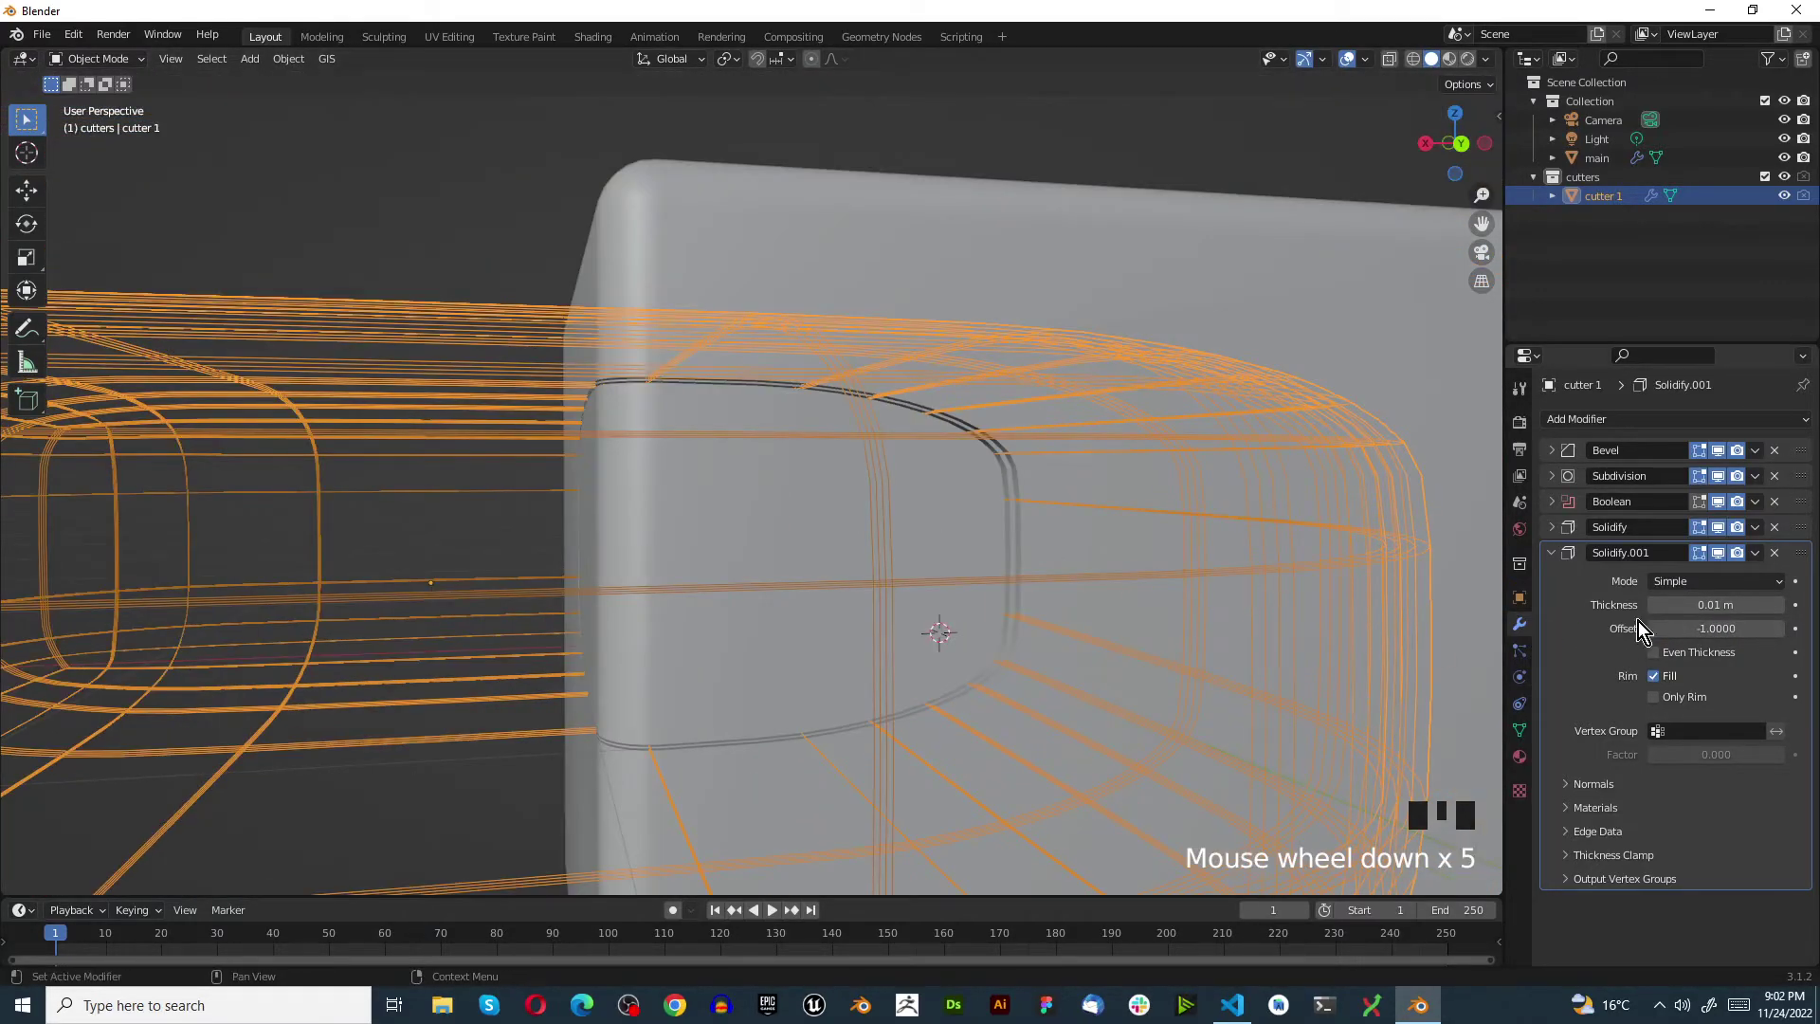
Collapse Solidify.001 and add a third Solidify modifier to cutter 1
click(1559, 563)
click(1556, 427)
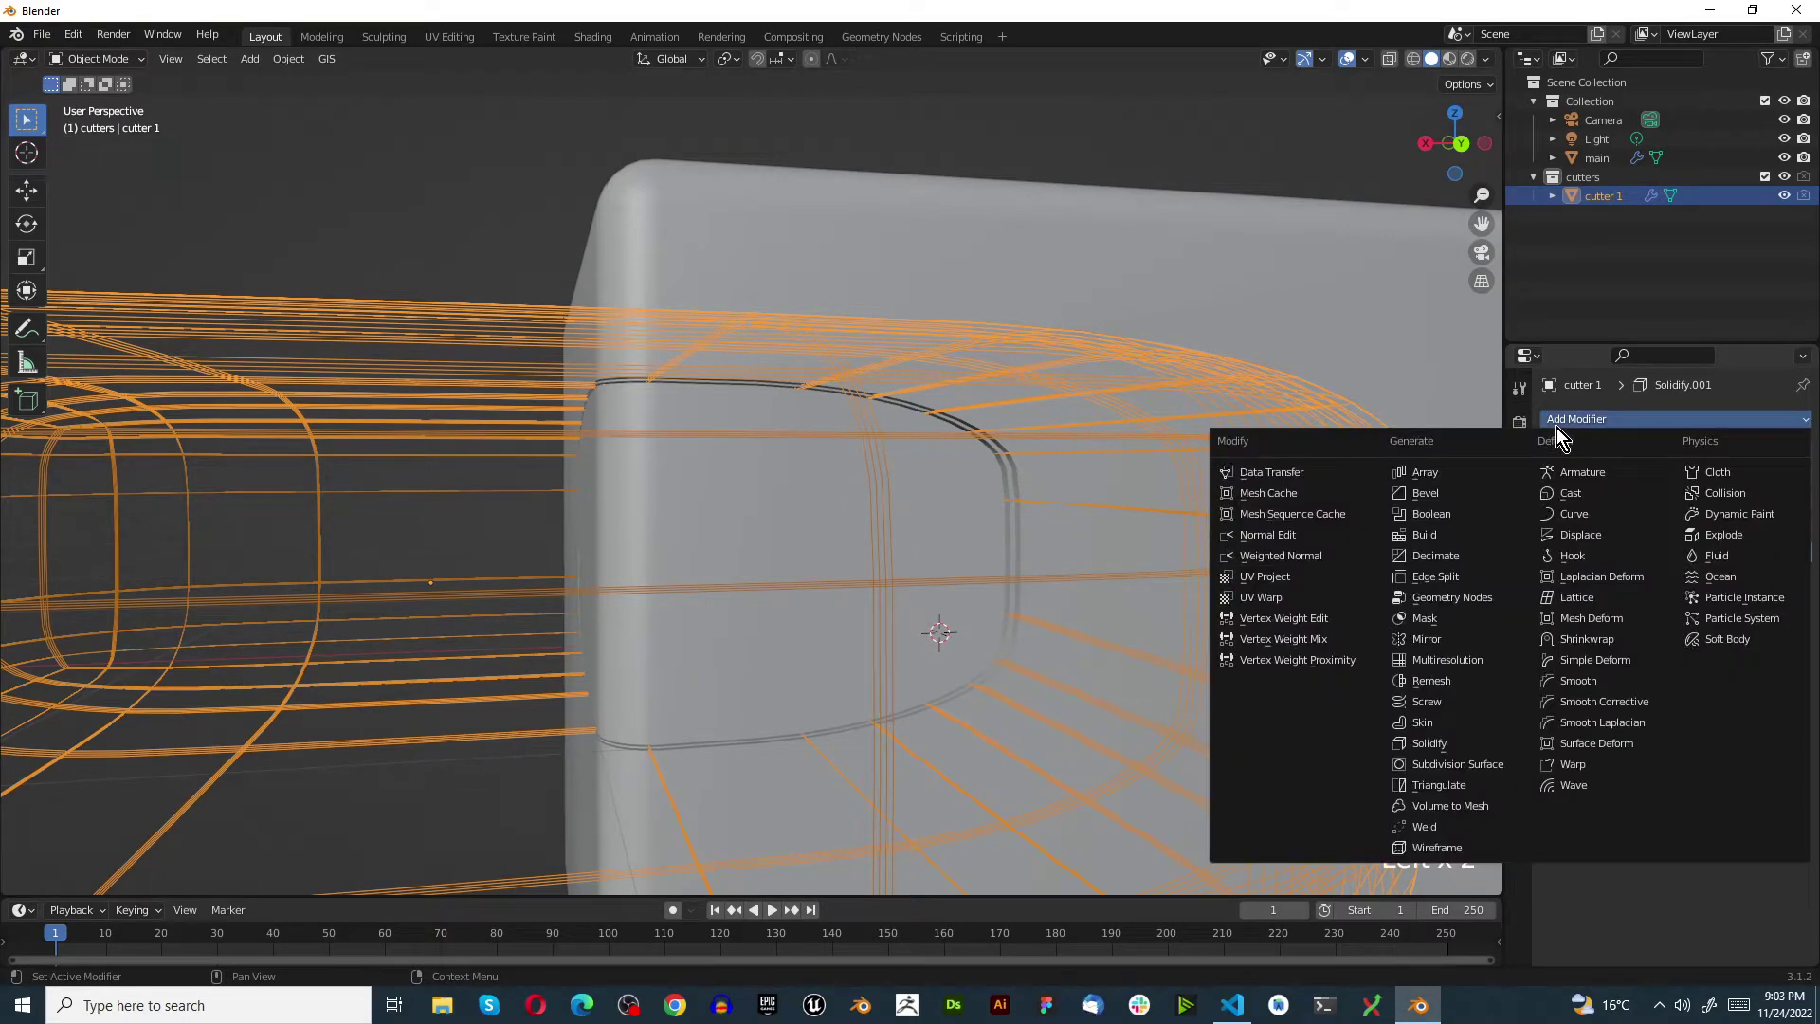
click(1460, 743)
middle_drag(990, 644, 862, 593)
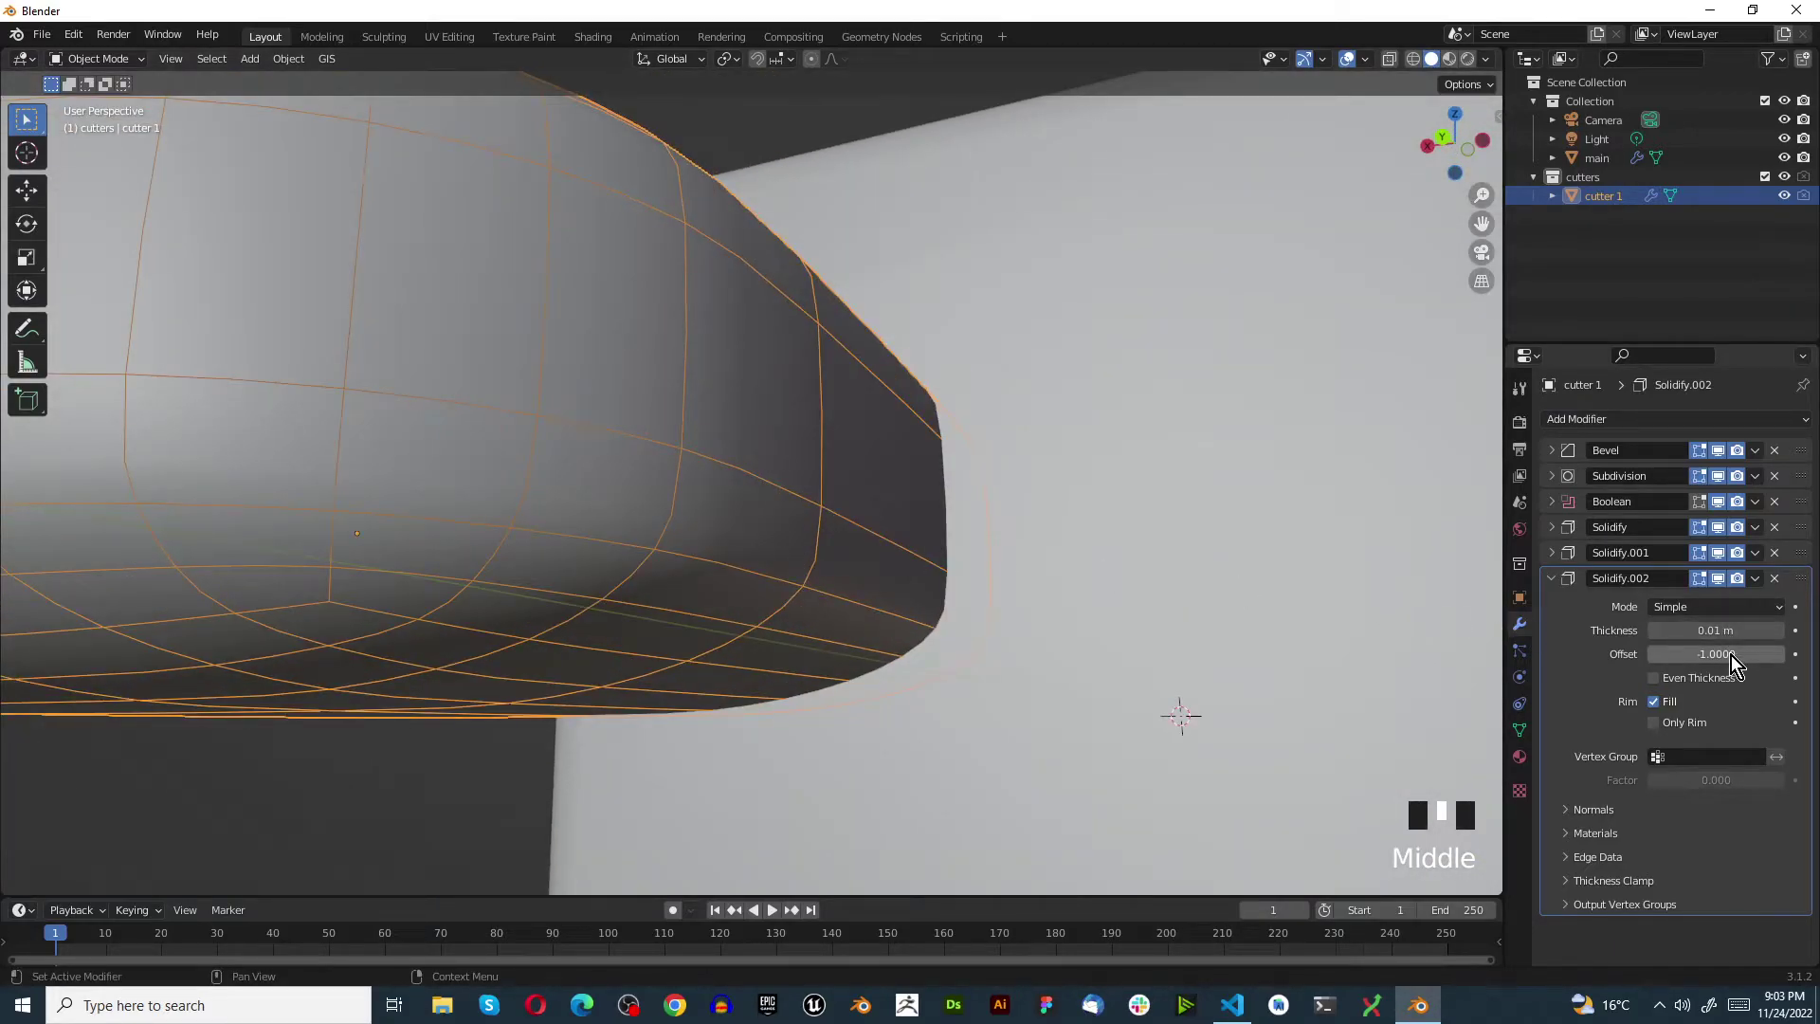
scroll(995, 616, up, 3)
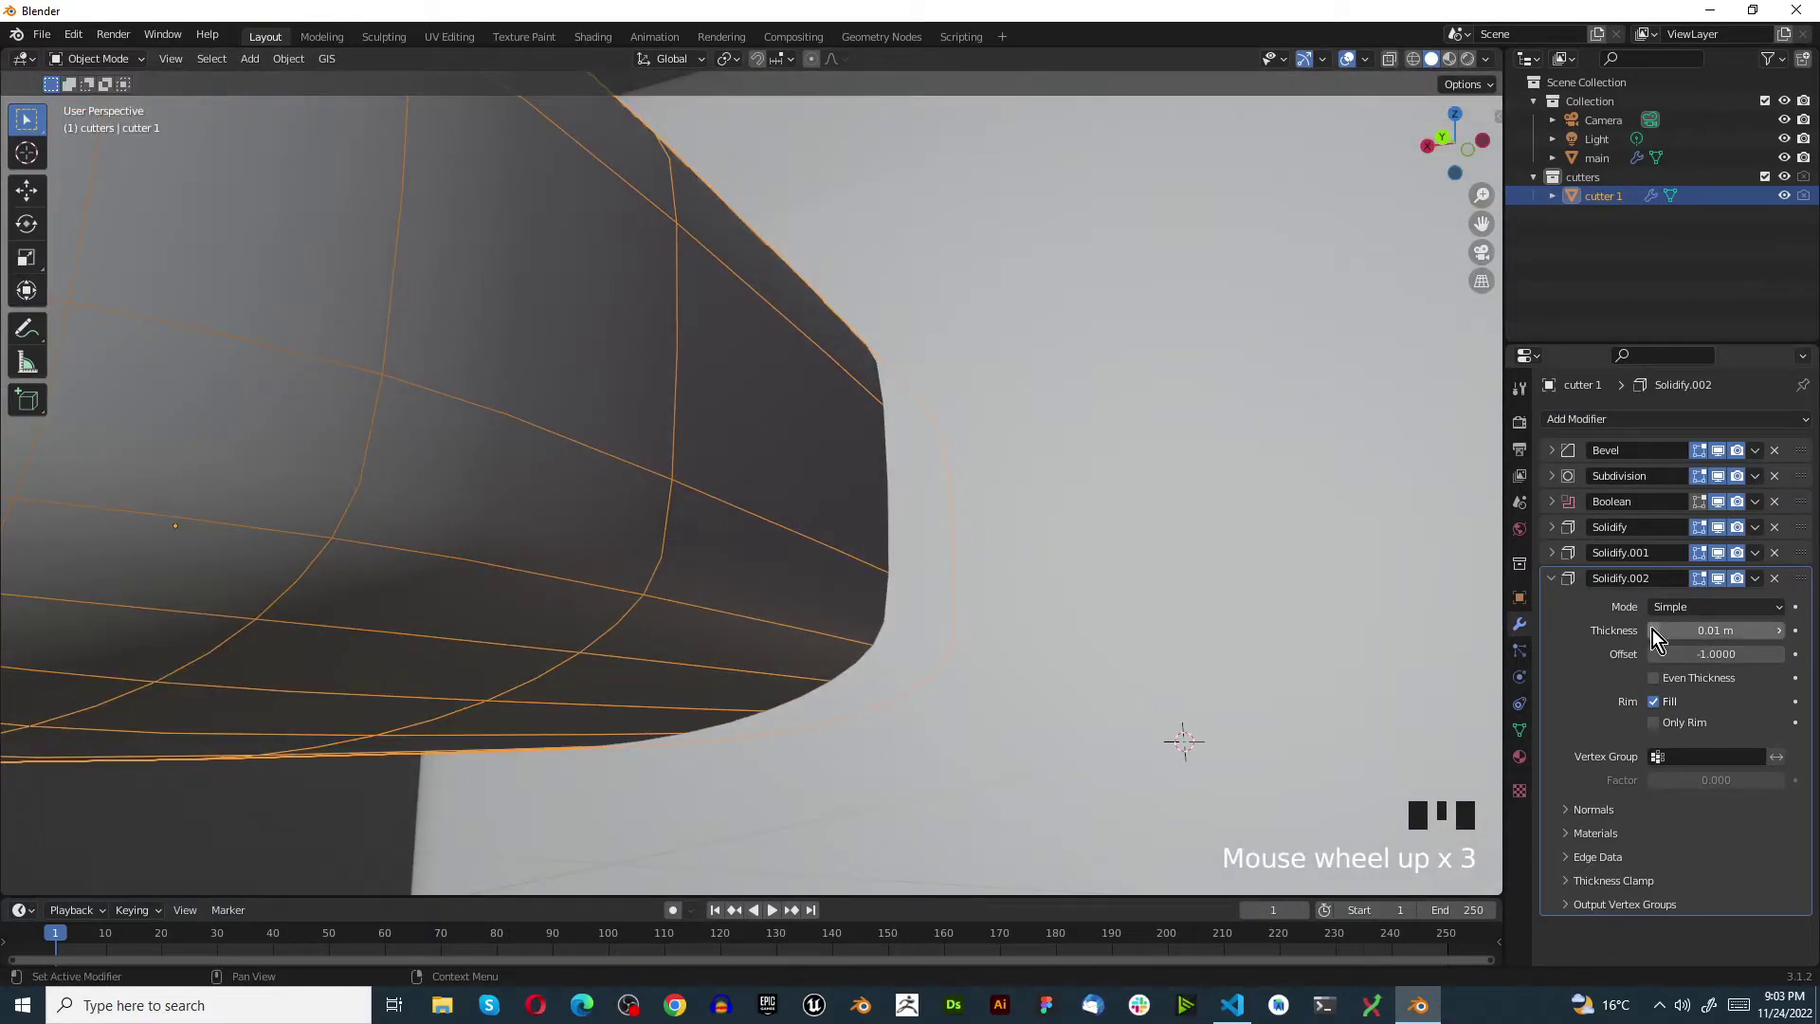
Set the offset of Solidify.002 to 0.932 and check the resulting grooves on the main cube
click(1702, 654)
mouse_move(1702, 654)
mouse_down()
mouse_move(1646, 657)
mouse_move(1775, 657)
mouse_up()
scroll(833, 548, up, 4)
scroll(831, 559, down, 4)
mouse_move(825, 573)
middle_down()
mouse_move(854, 606)
mouse_move(821, 558)
mouse_move(844, 568)
middle_up()
scroll(829, 601, up, 2)
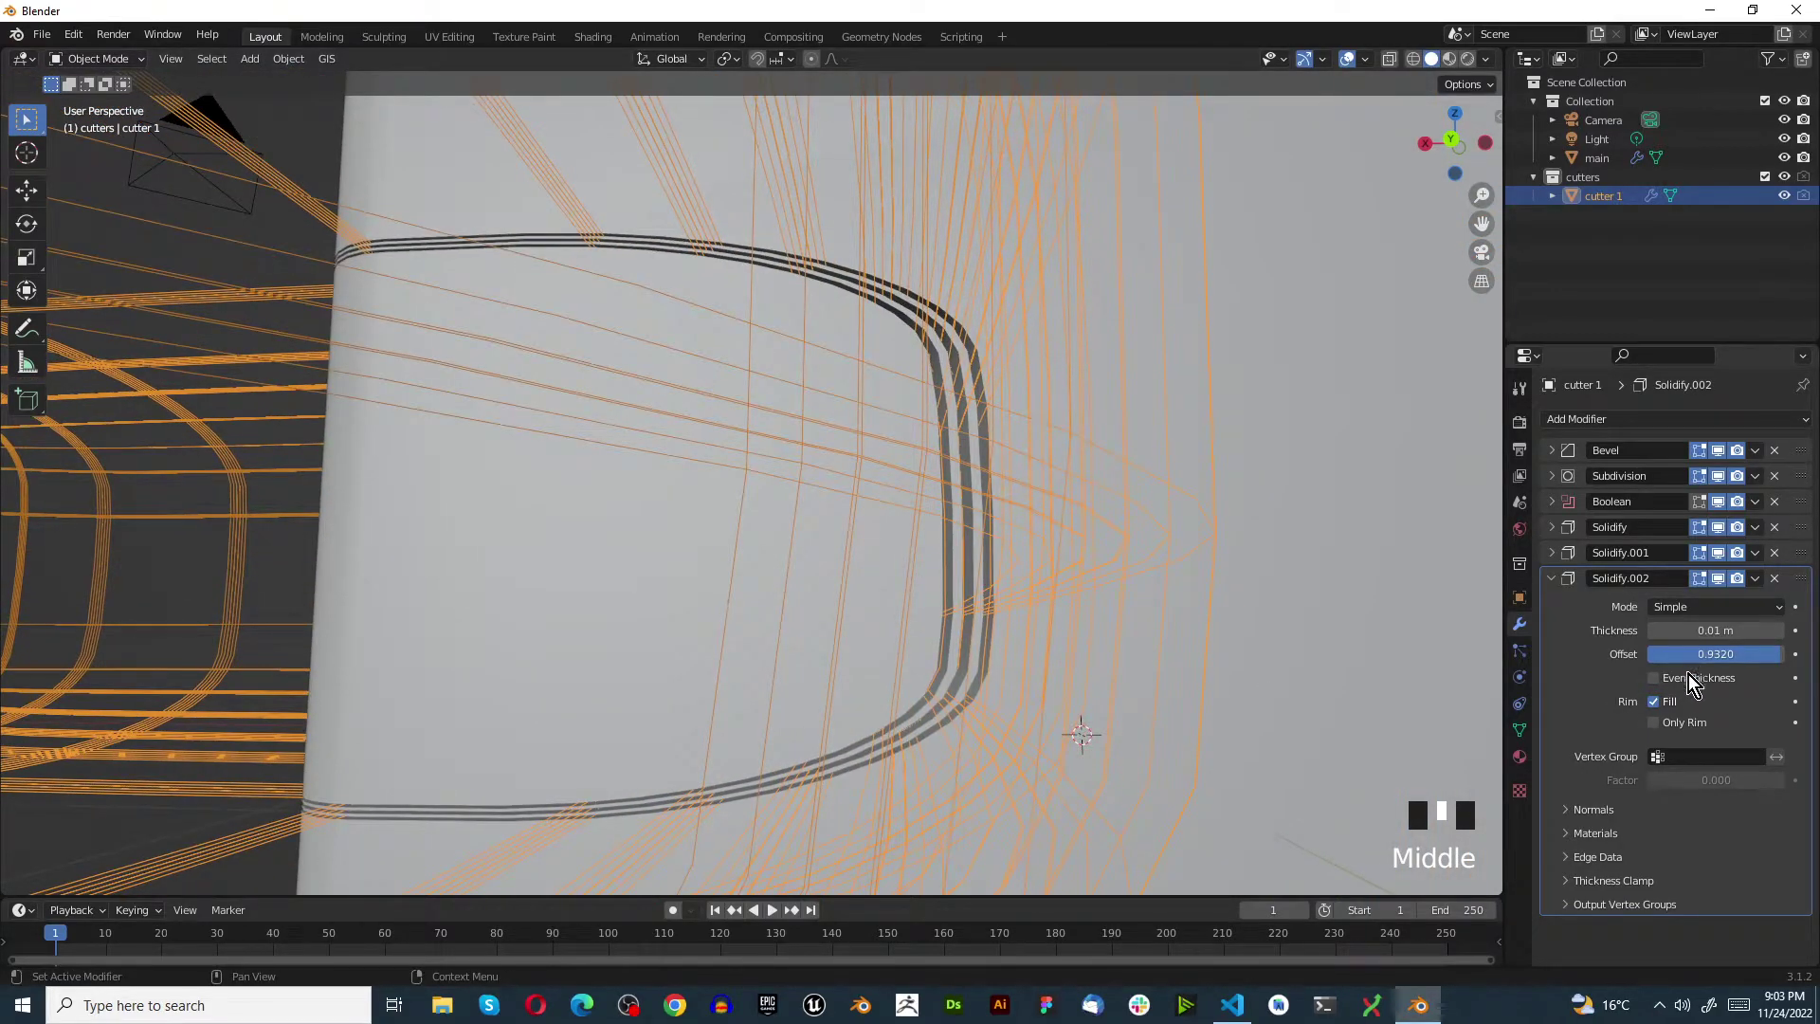
Switch Solidify.002 to Complex mode and collapse the modifier
click(1722, 603)
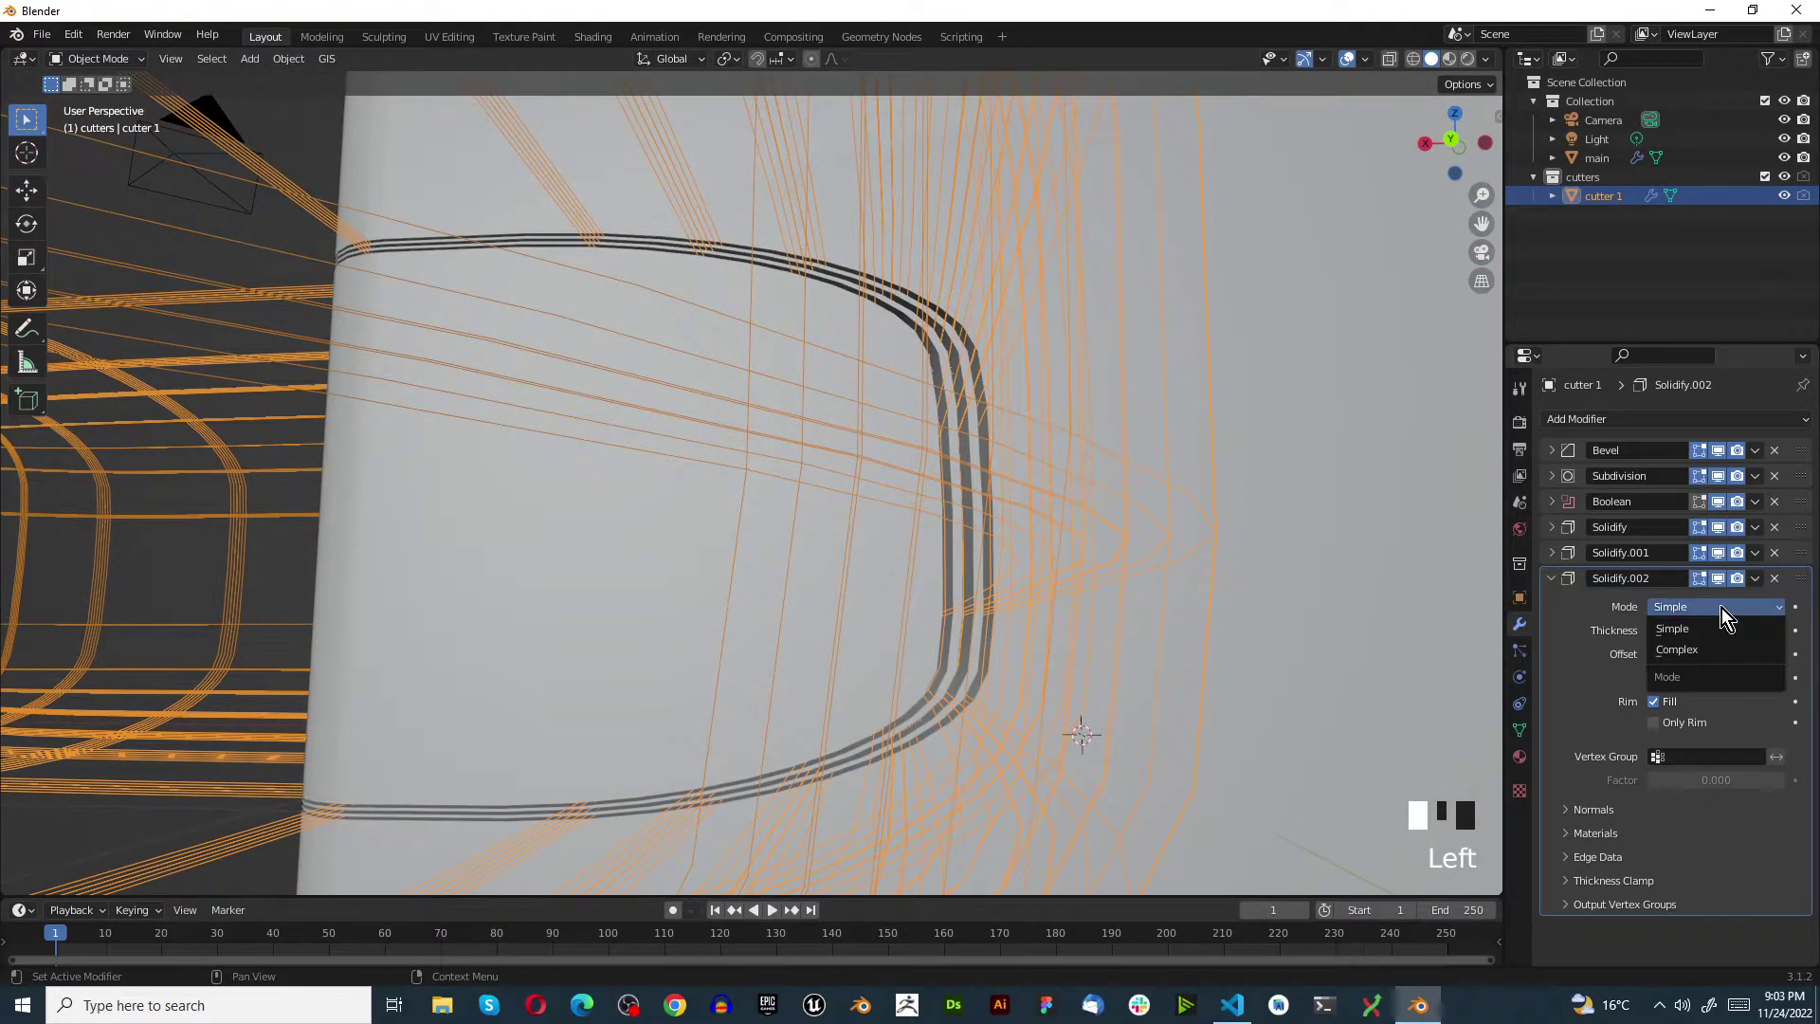
click(1693, 651)
middle_drag(1022, 578, 853, 654)
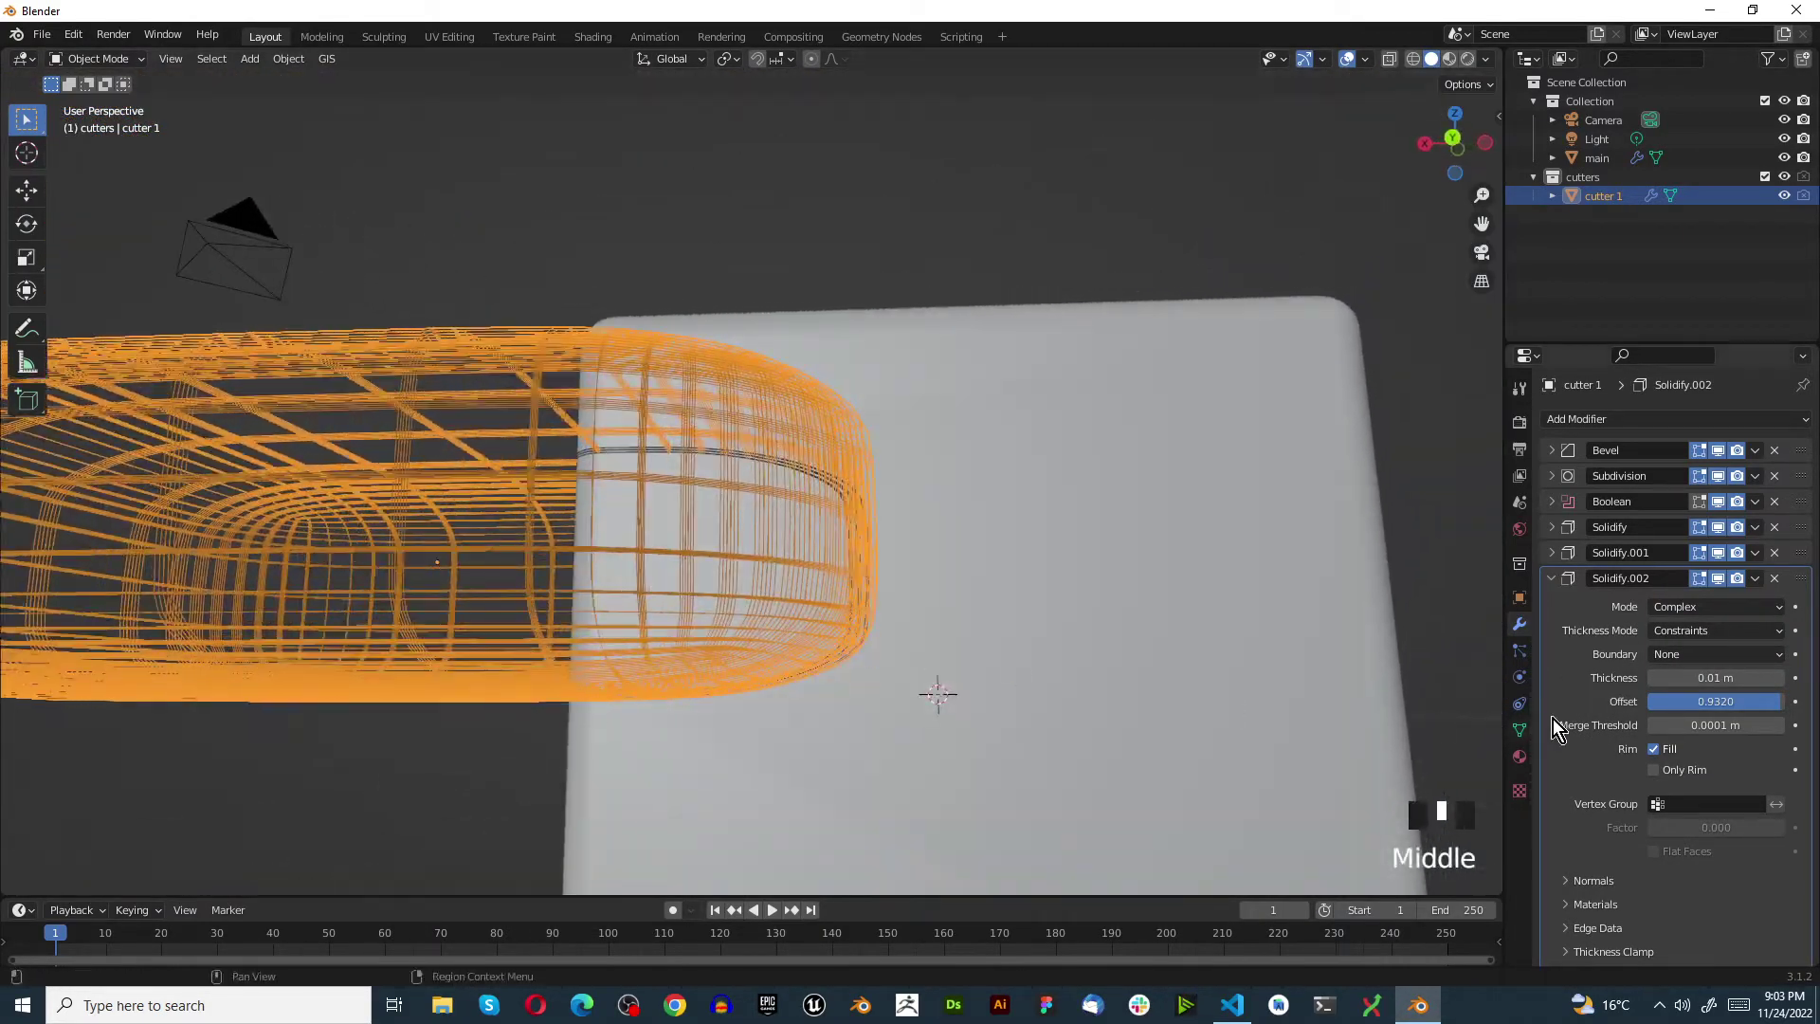
click(1554, 579)
Select cutter 1 and hide it, and examine the grooves around the main cube's corner
scroll(1020, 572, down, 4)
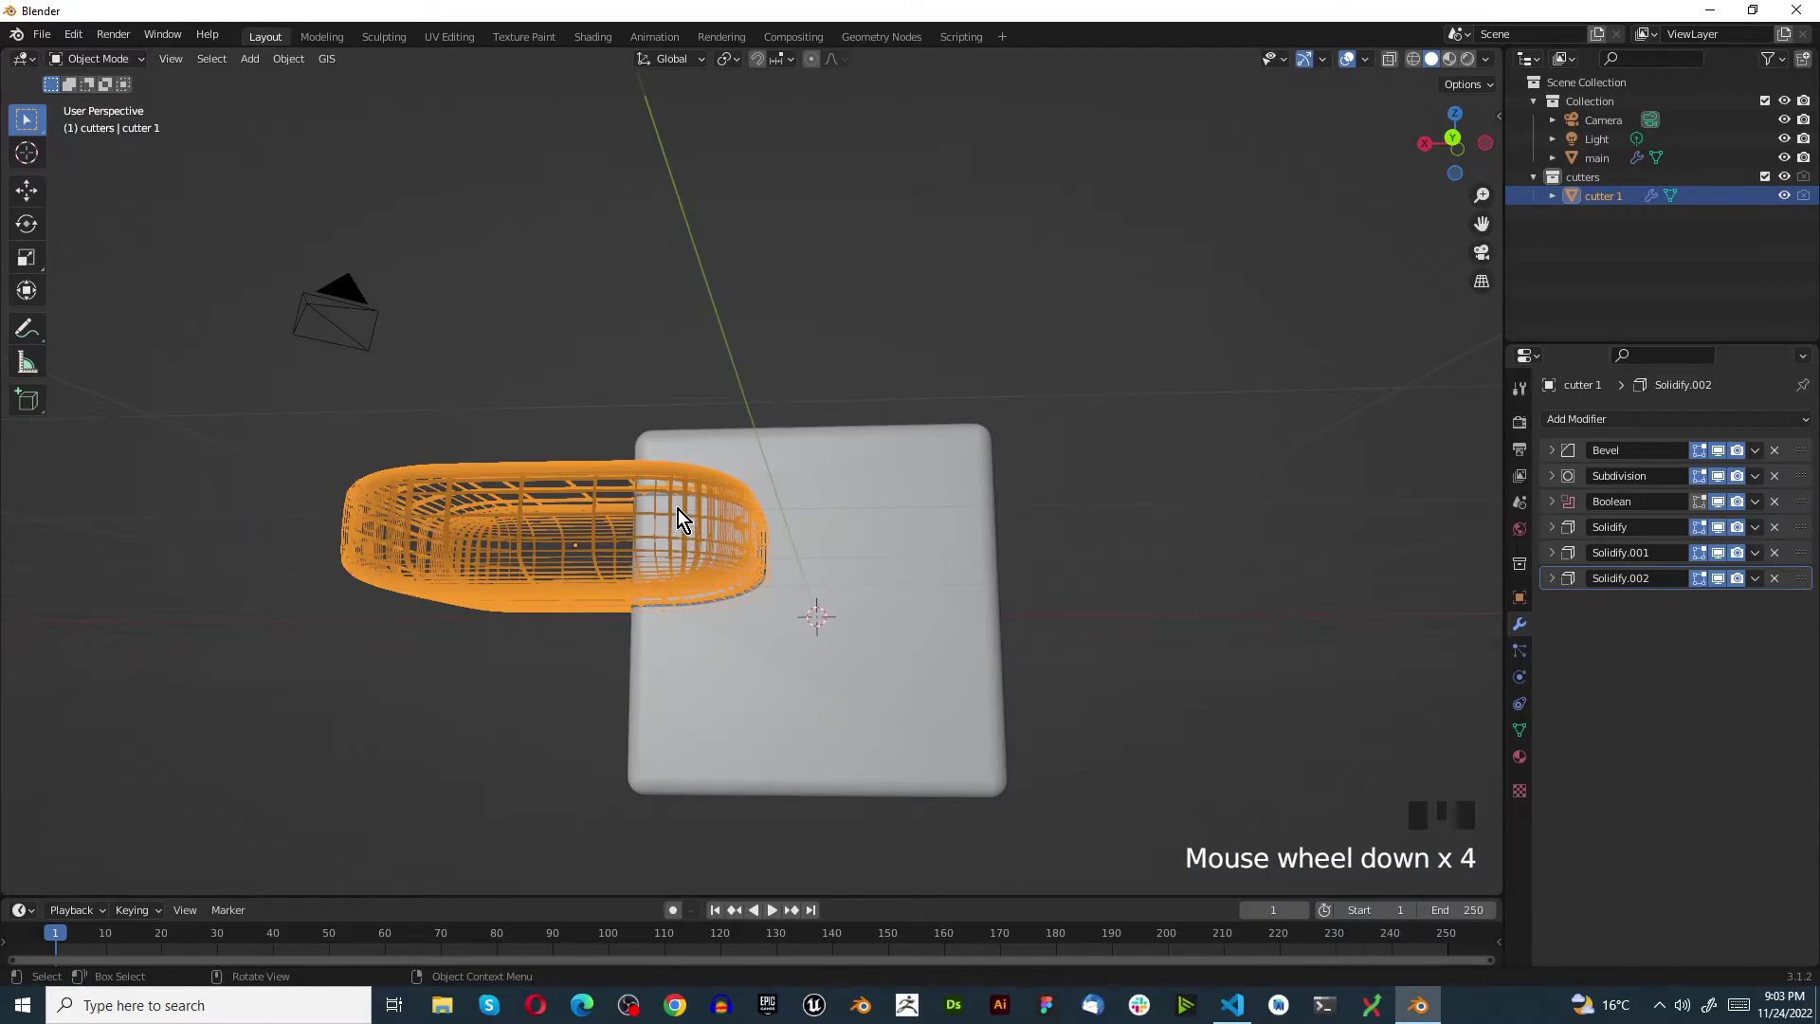
middle_drag(679, 509, 722, 536)
scroll(544, 600, up, 3)
click(220, 673)
click(498, 584)
key(h)
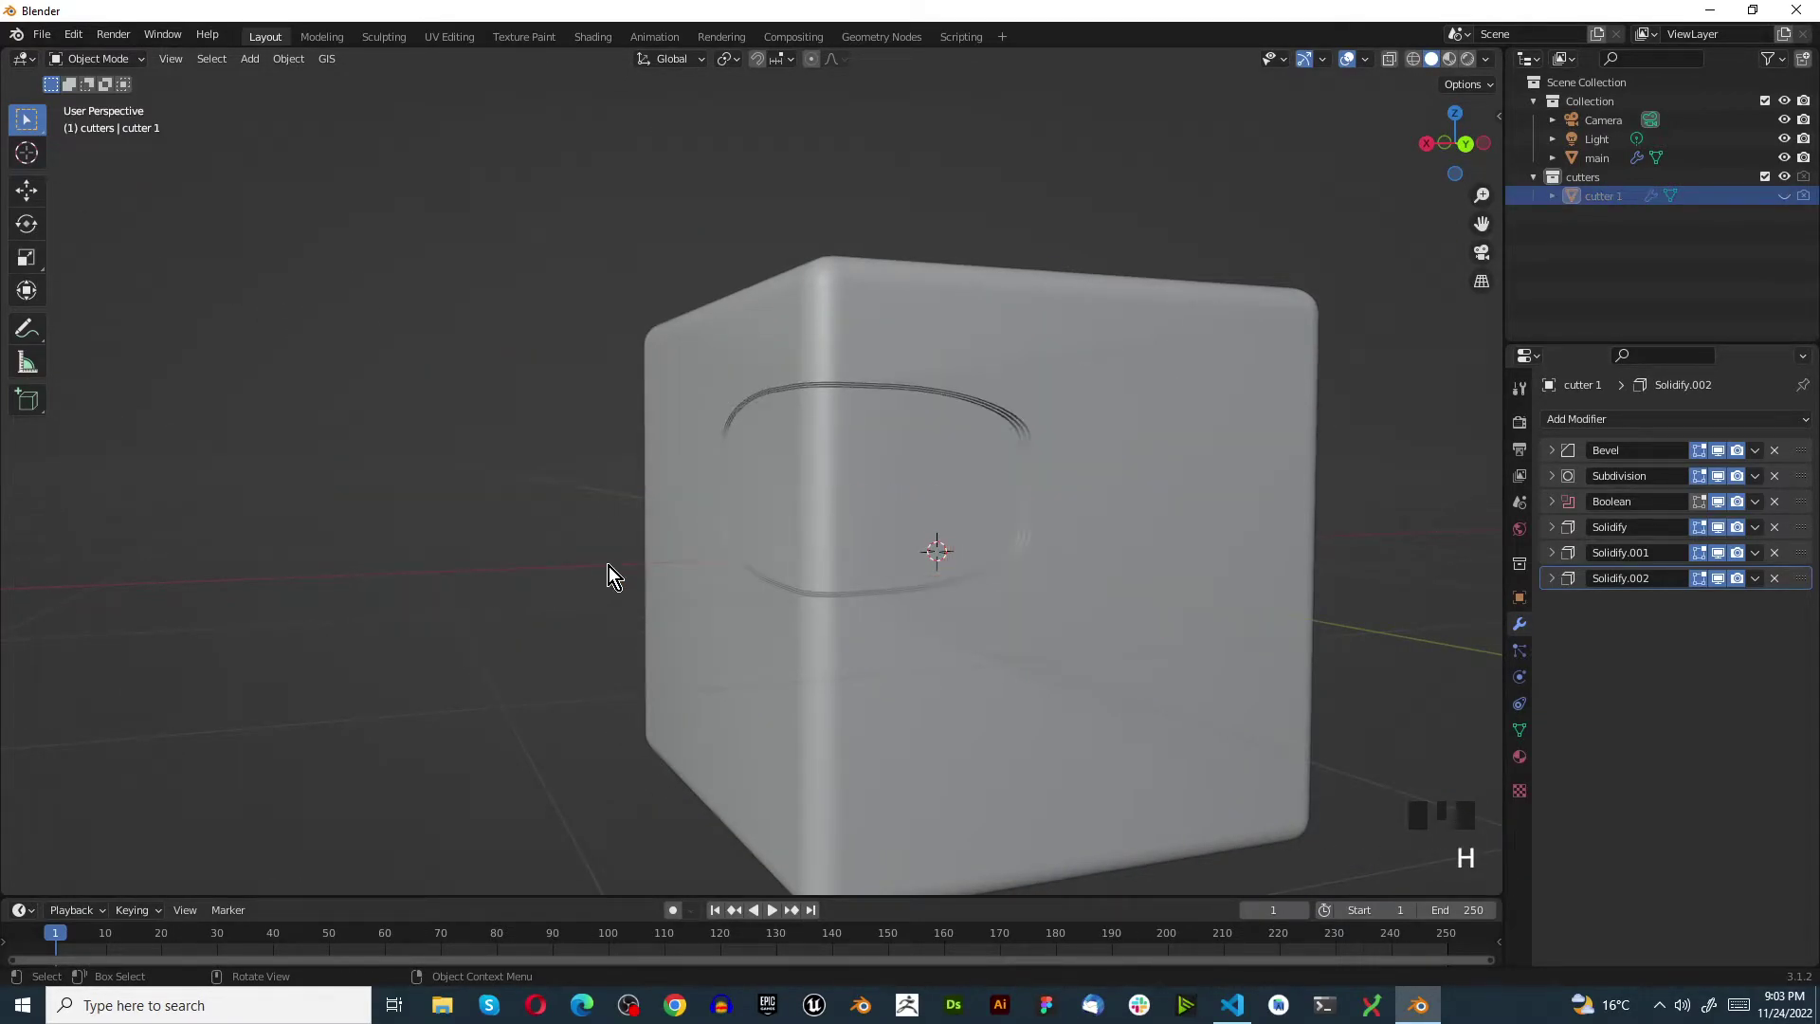
scroll(1109, 491, up, 4)
middle_drag(1109, 491, 1048, 519)
scroll(990, 449, down, 3)
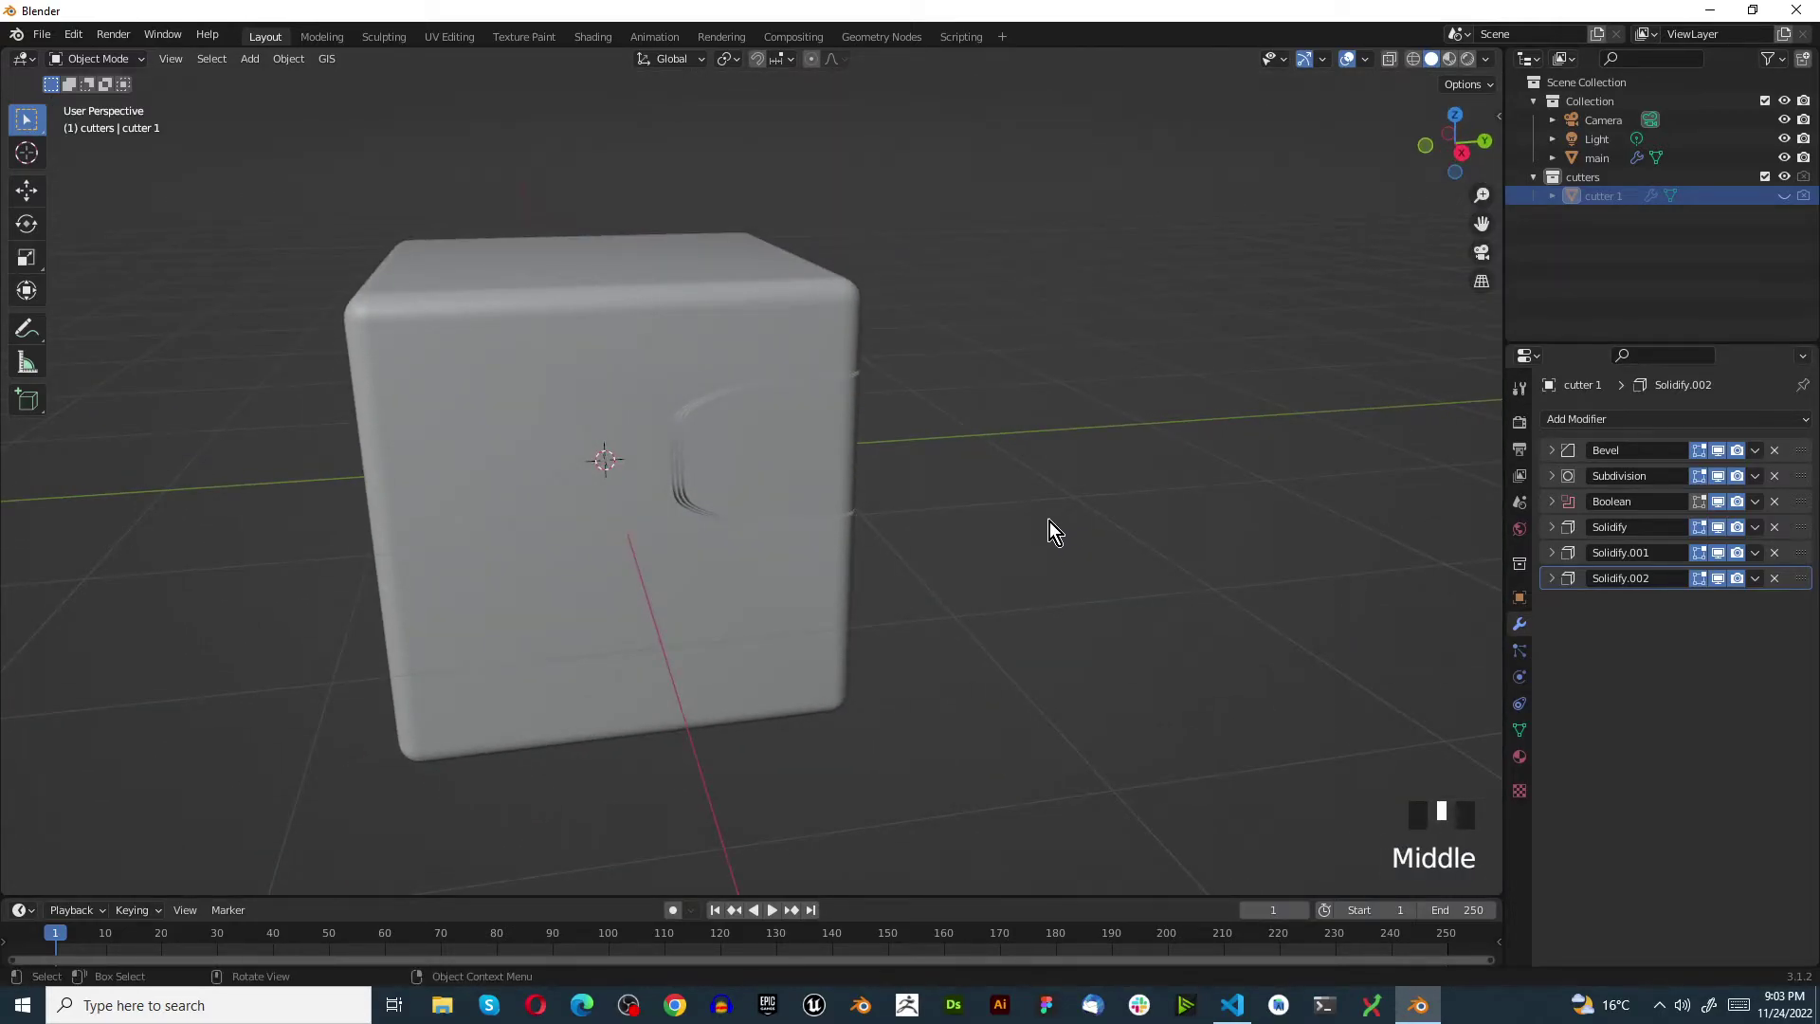
Add a cube mesh to the cutters collection and move it about 2.87 m away, beside the main cube
key(shift+a)
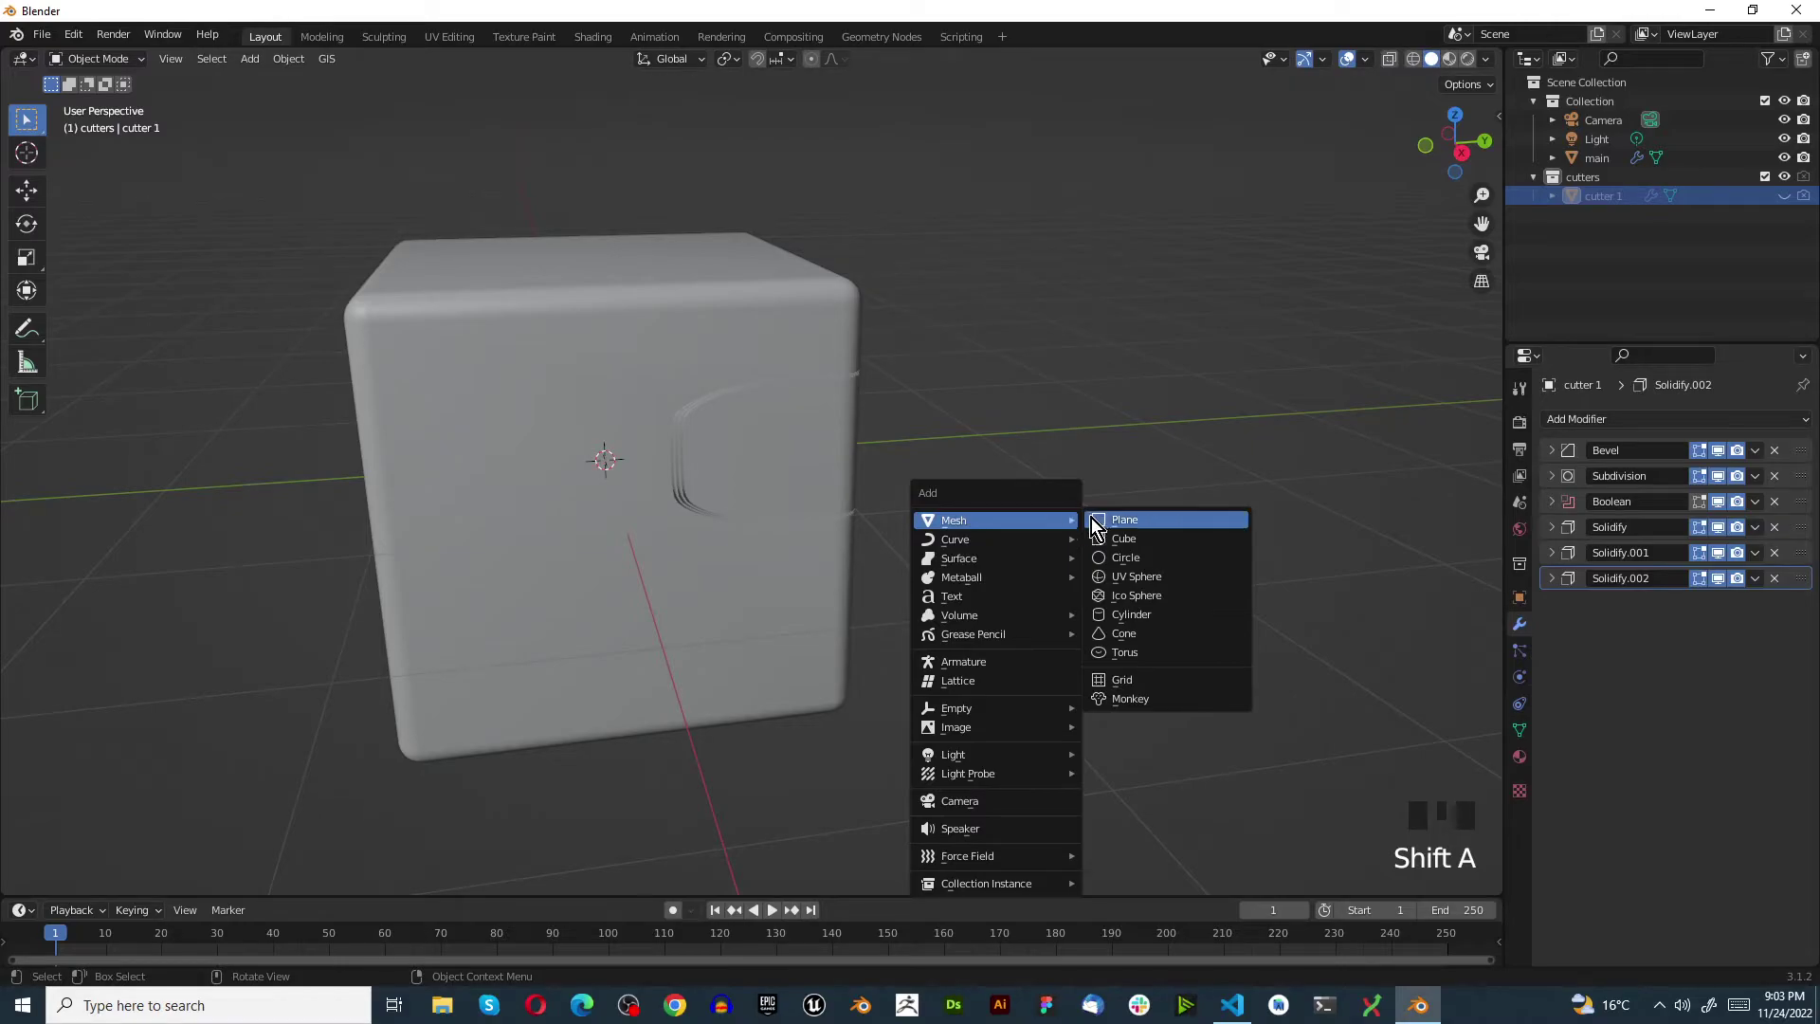
key(shift+a)
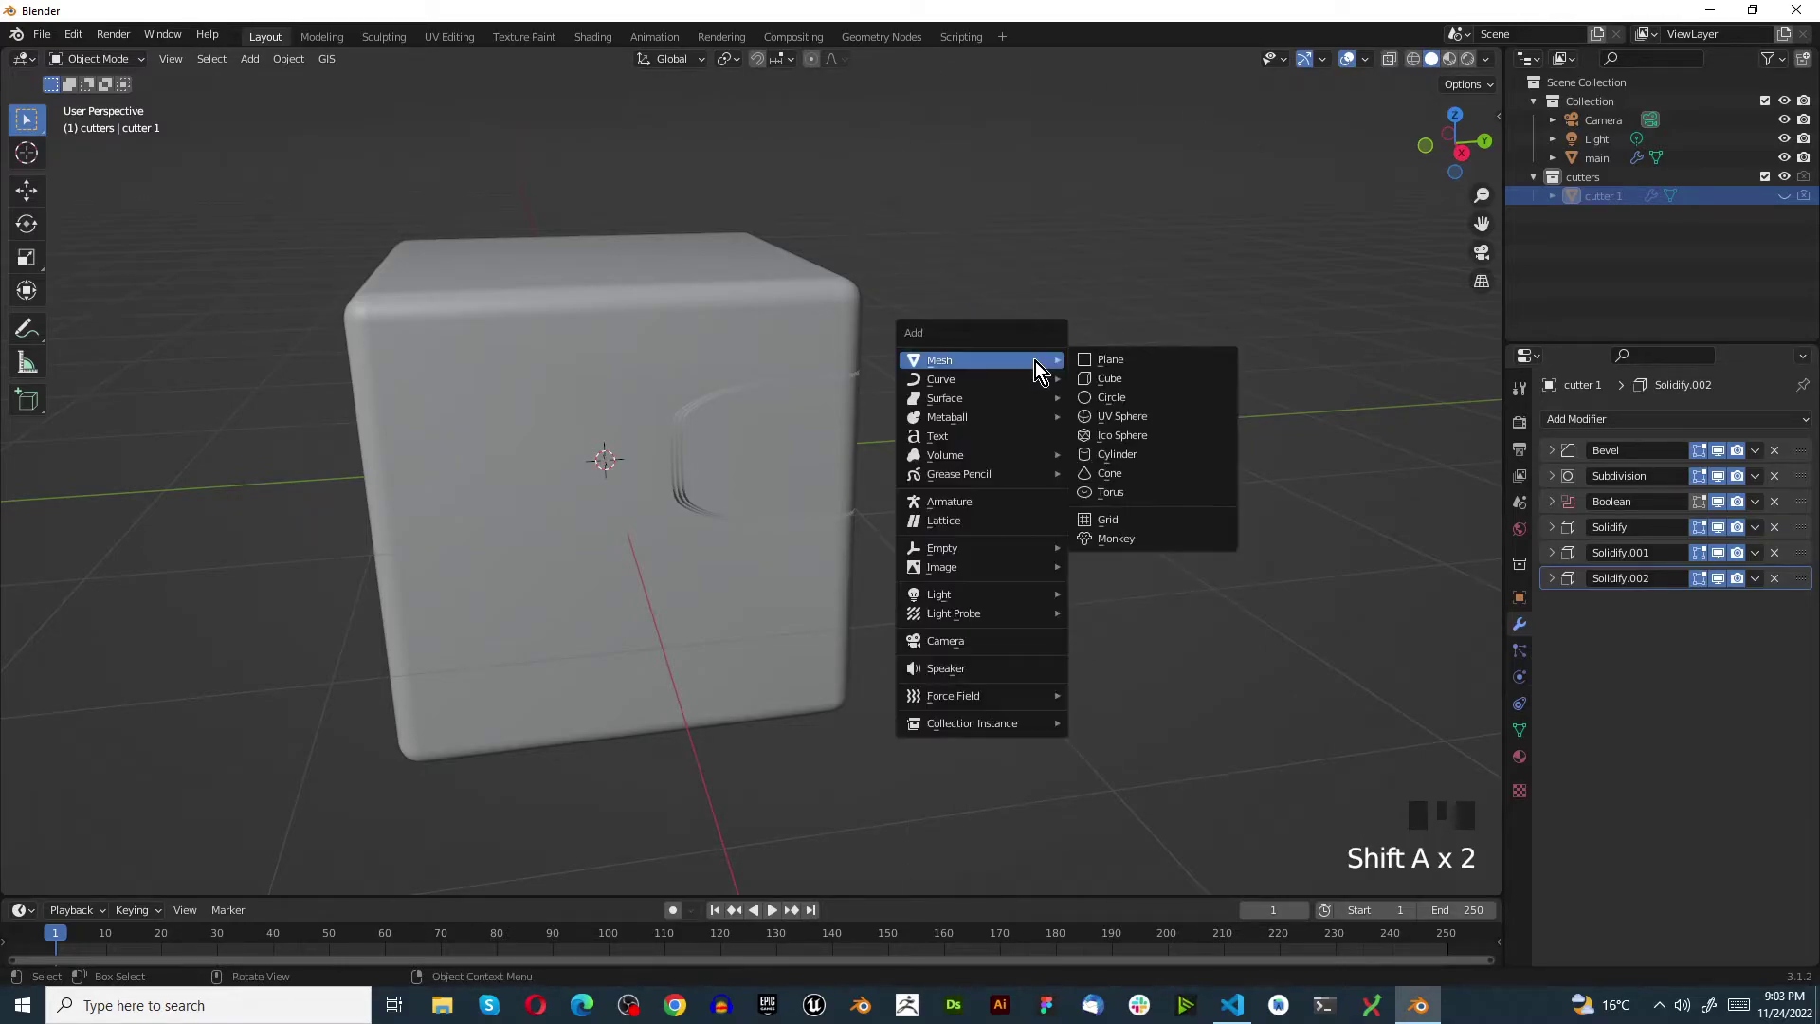
click(1135, 373)
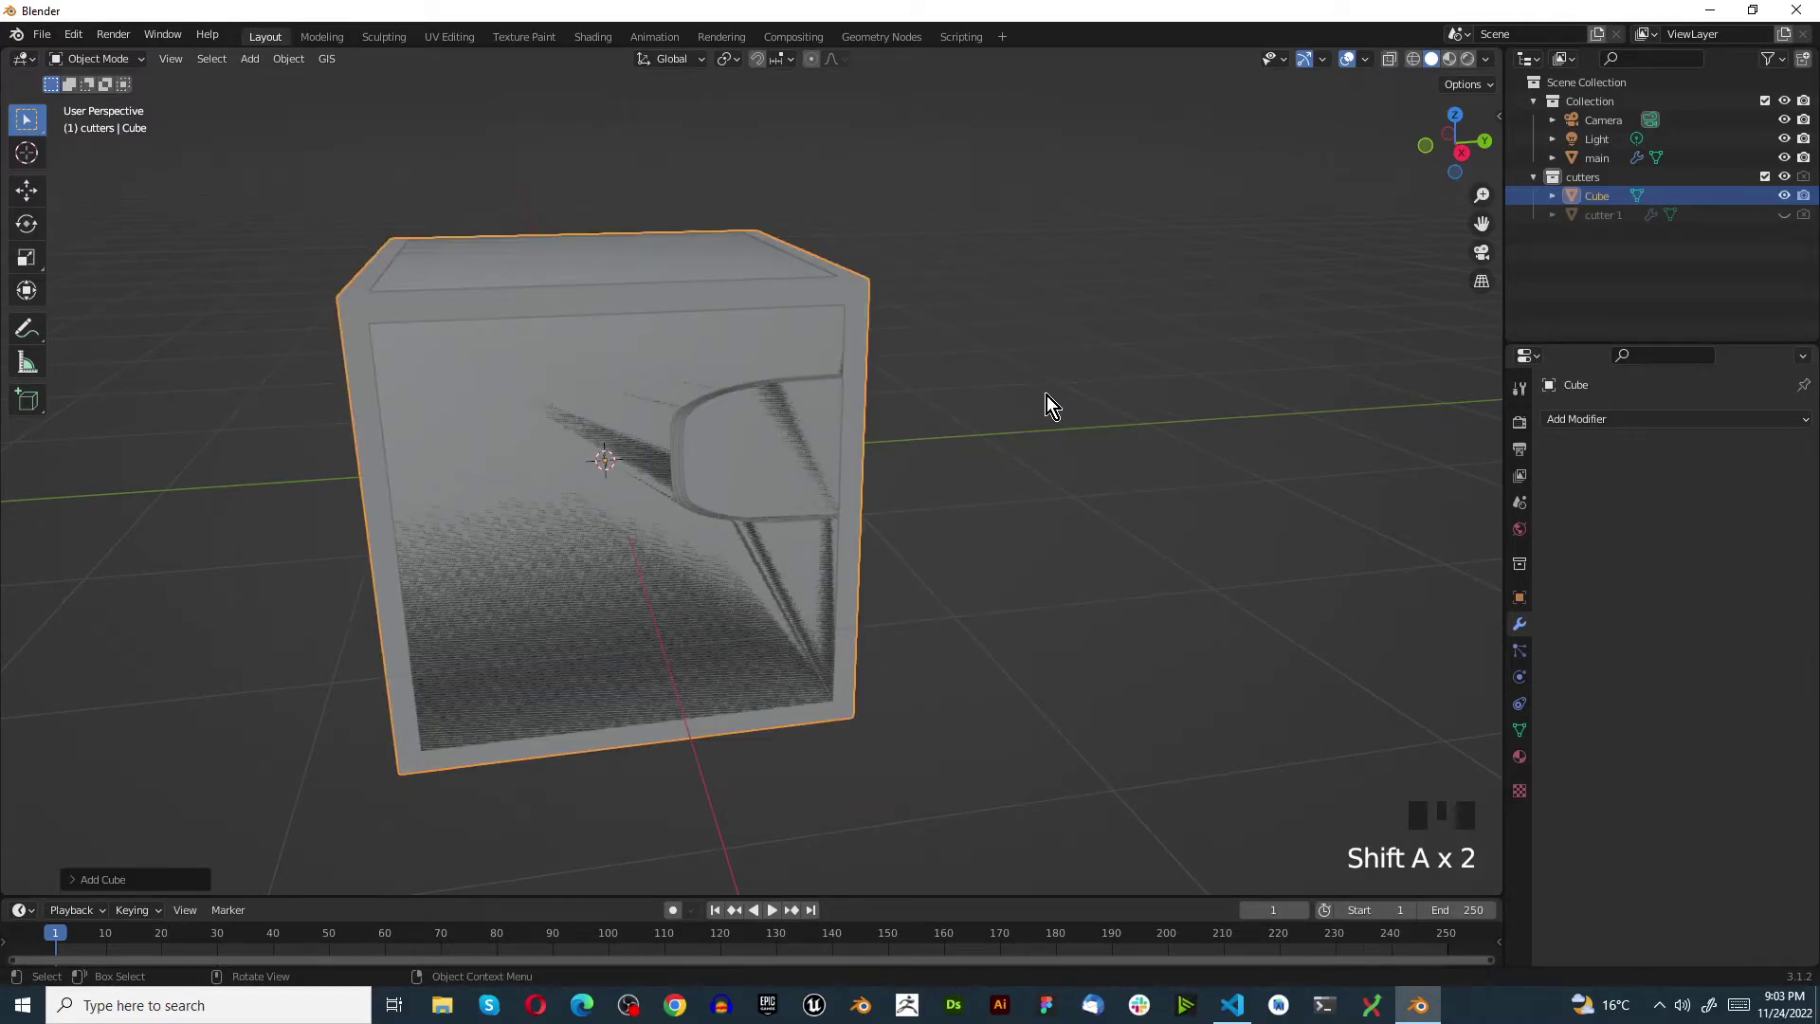
key(g)
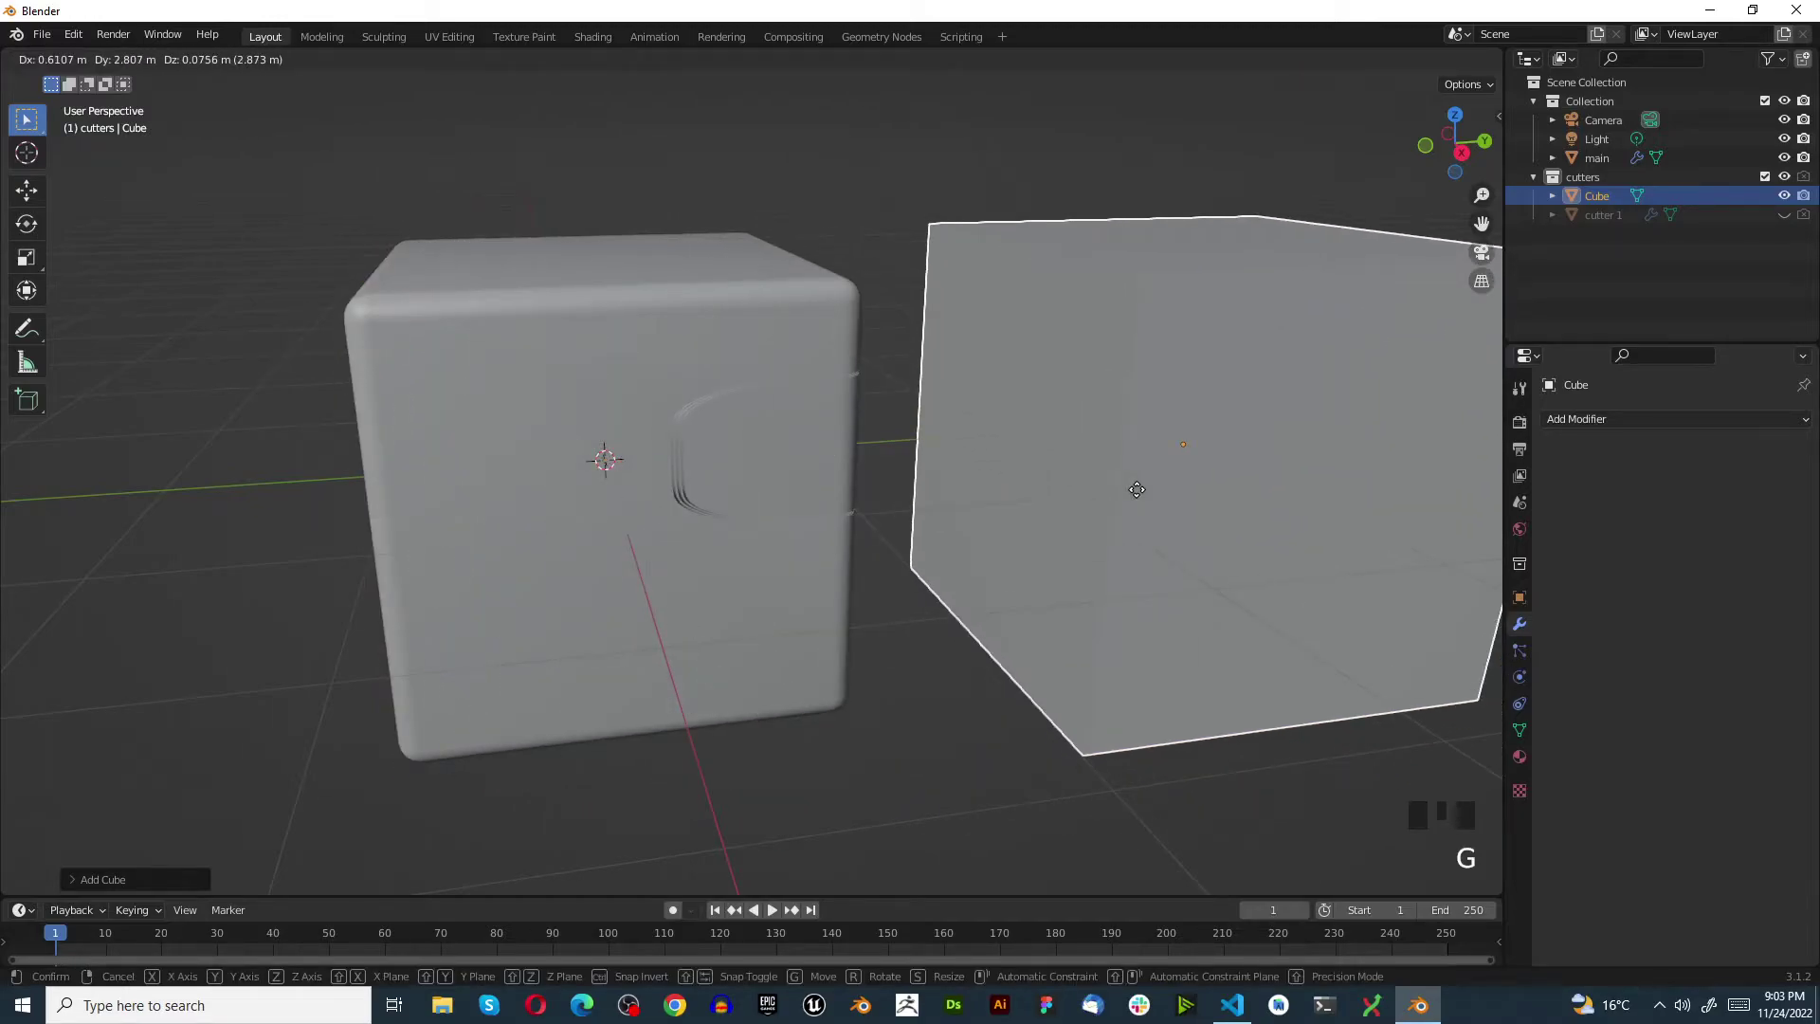
click(1136, 489)
Add a Subdivision Surface modifier to the new cube and set its viewport and render levels to 6
scroll(926, 585, up, 4)
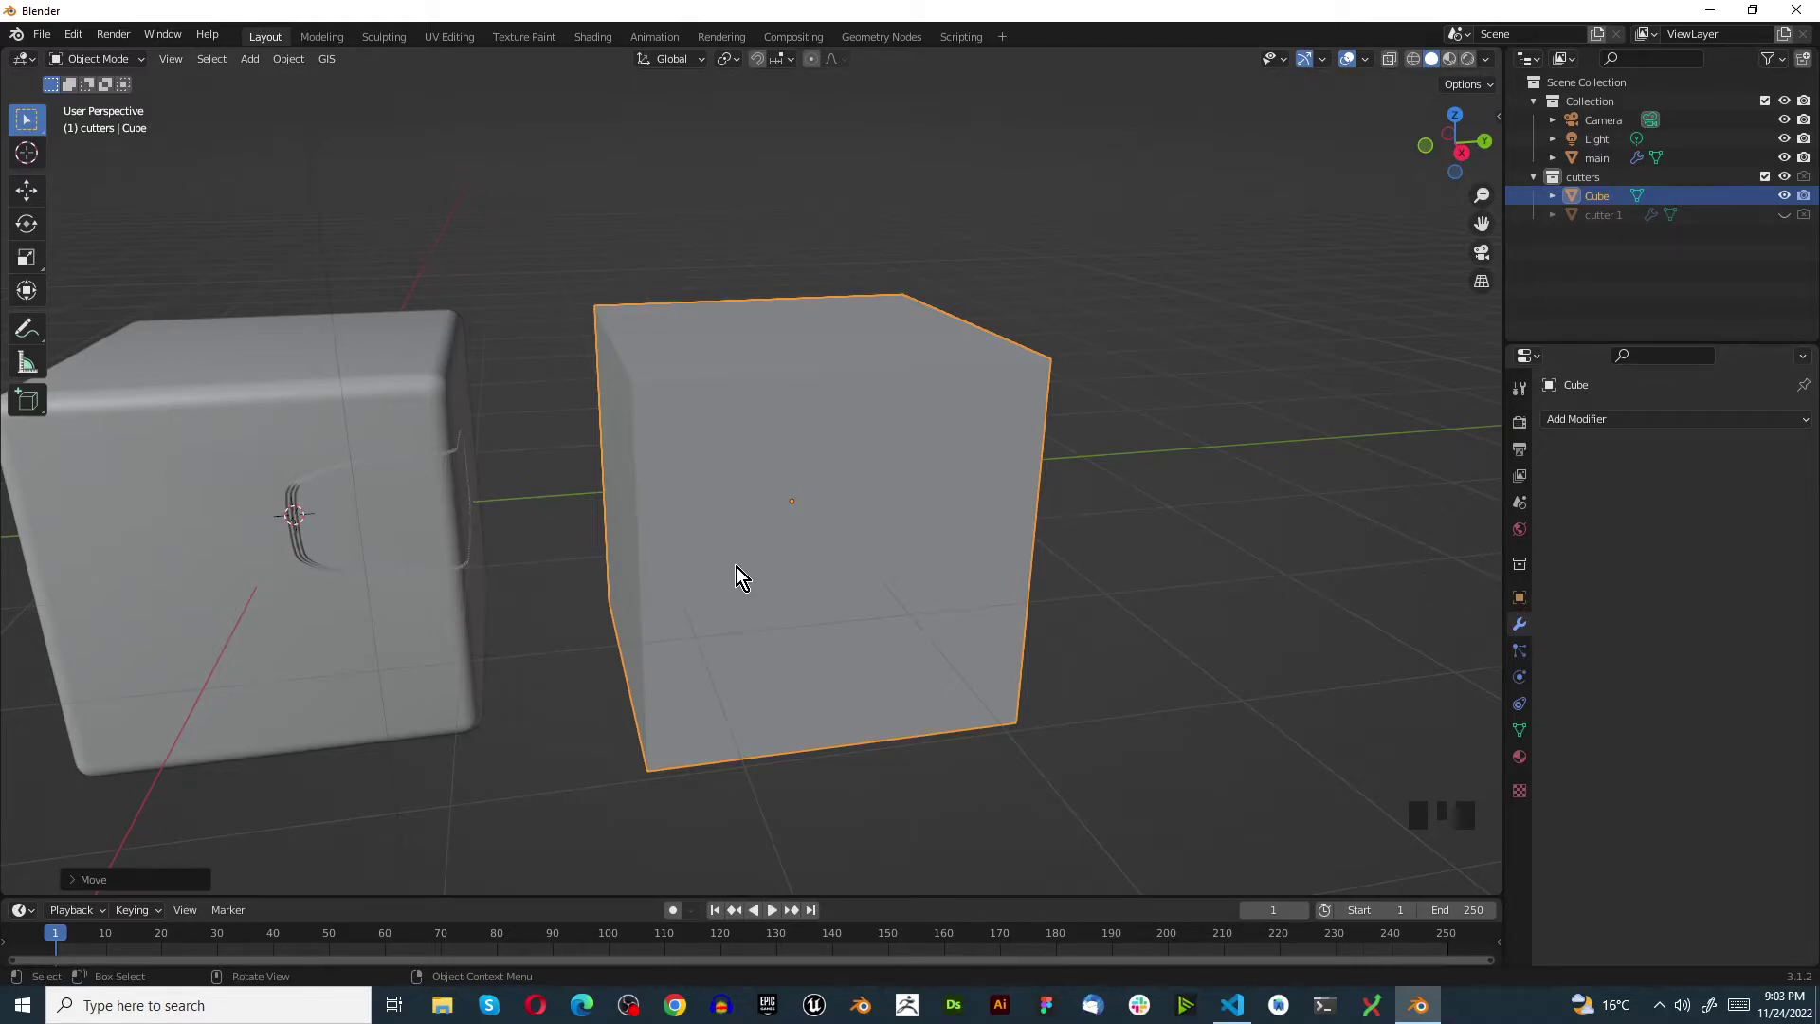
scroll(737, 566, up, 4)
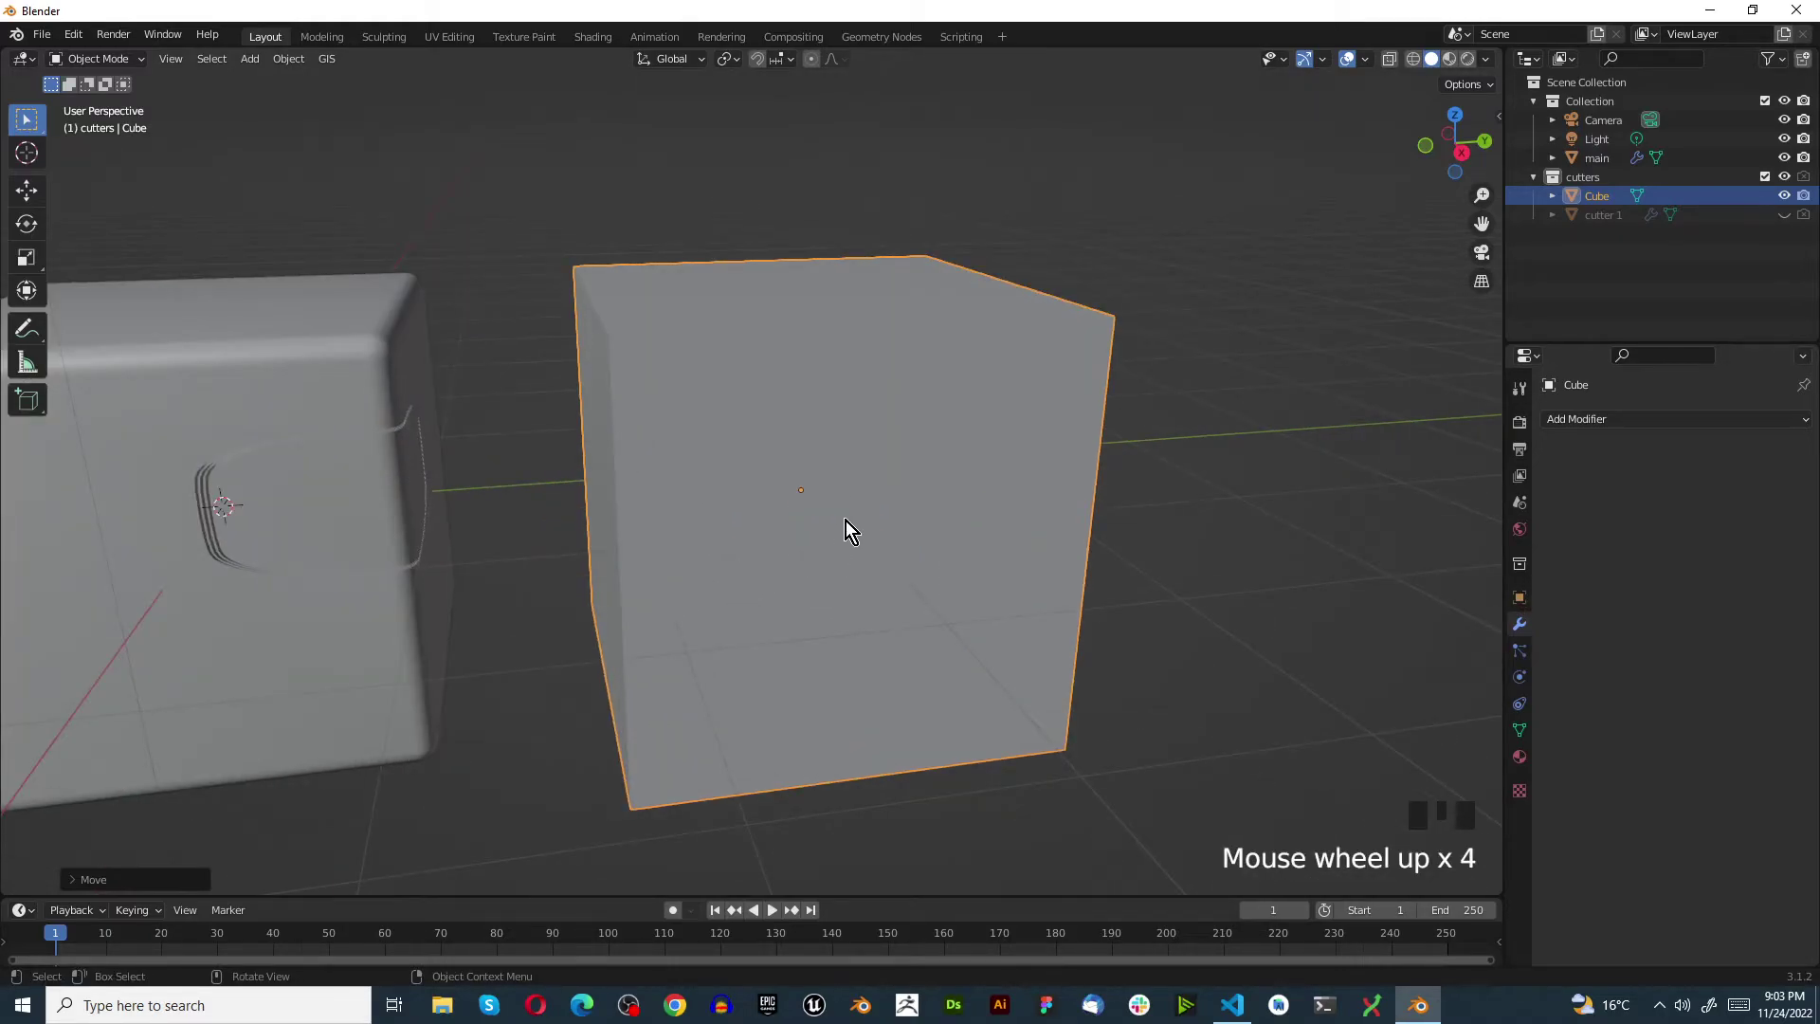
click(1585, 419)
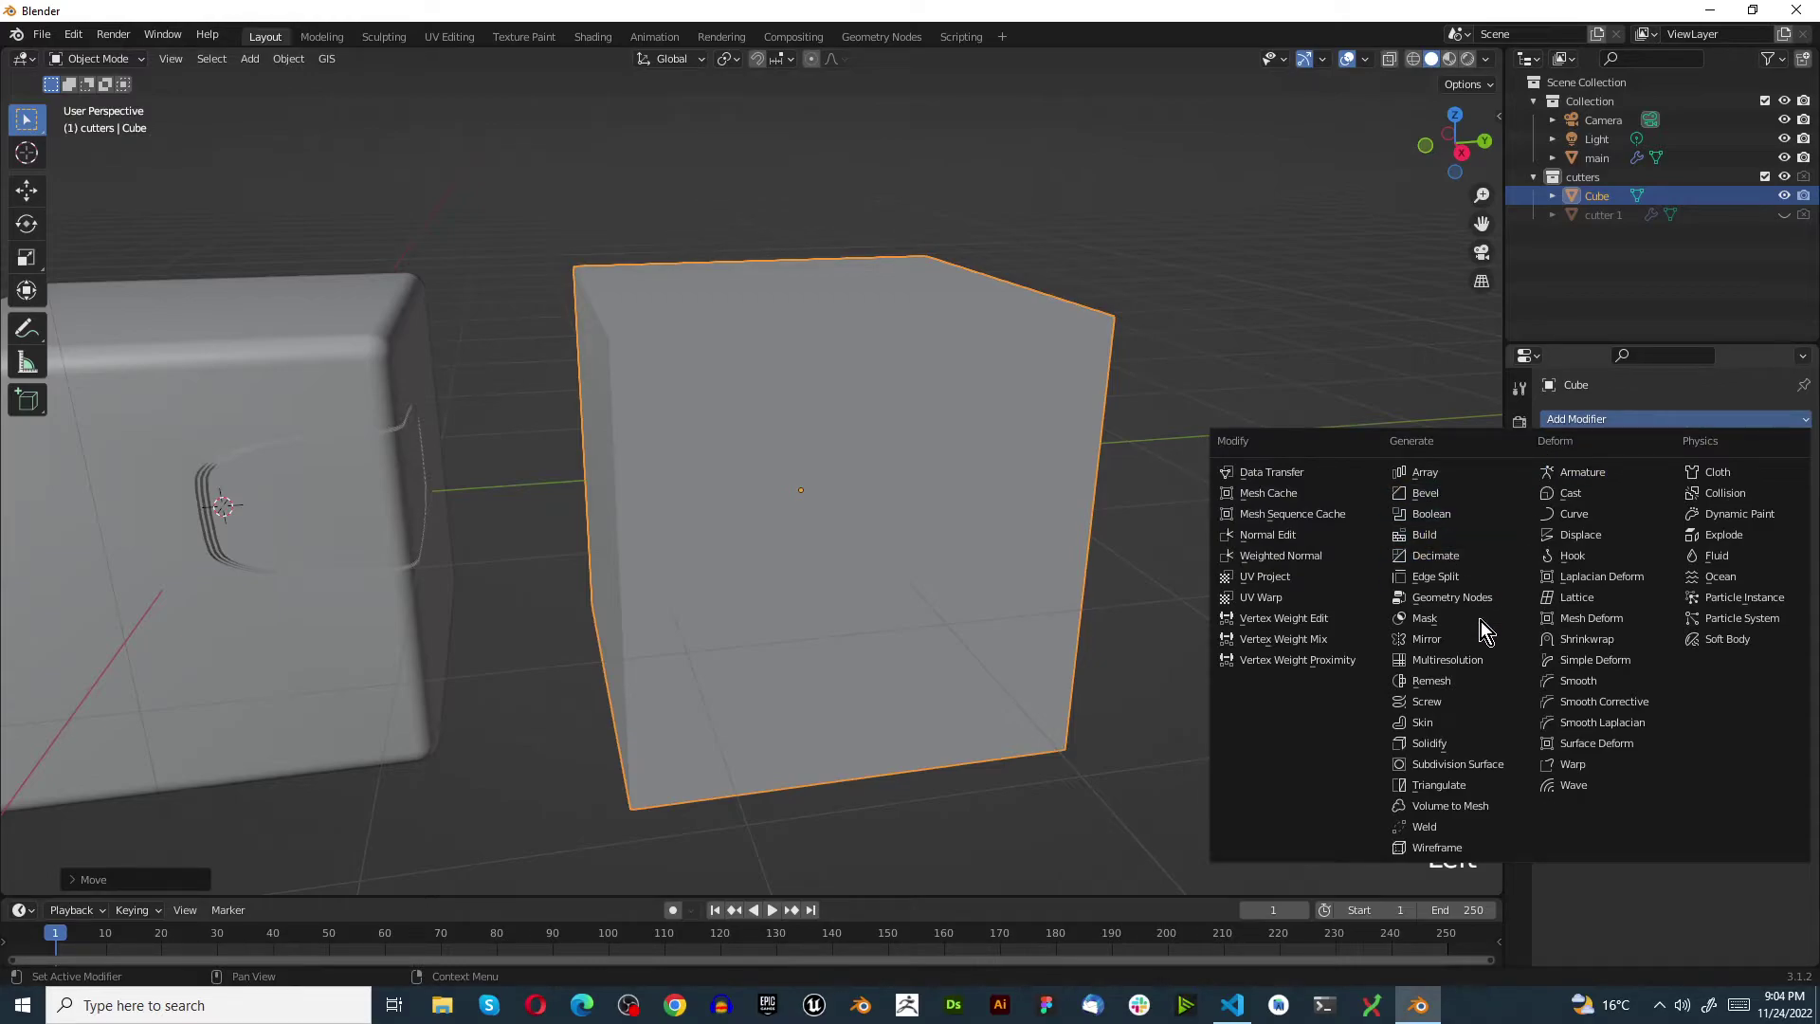
click(1479, 764)
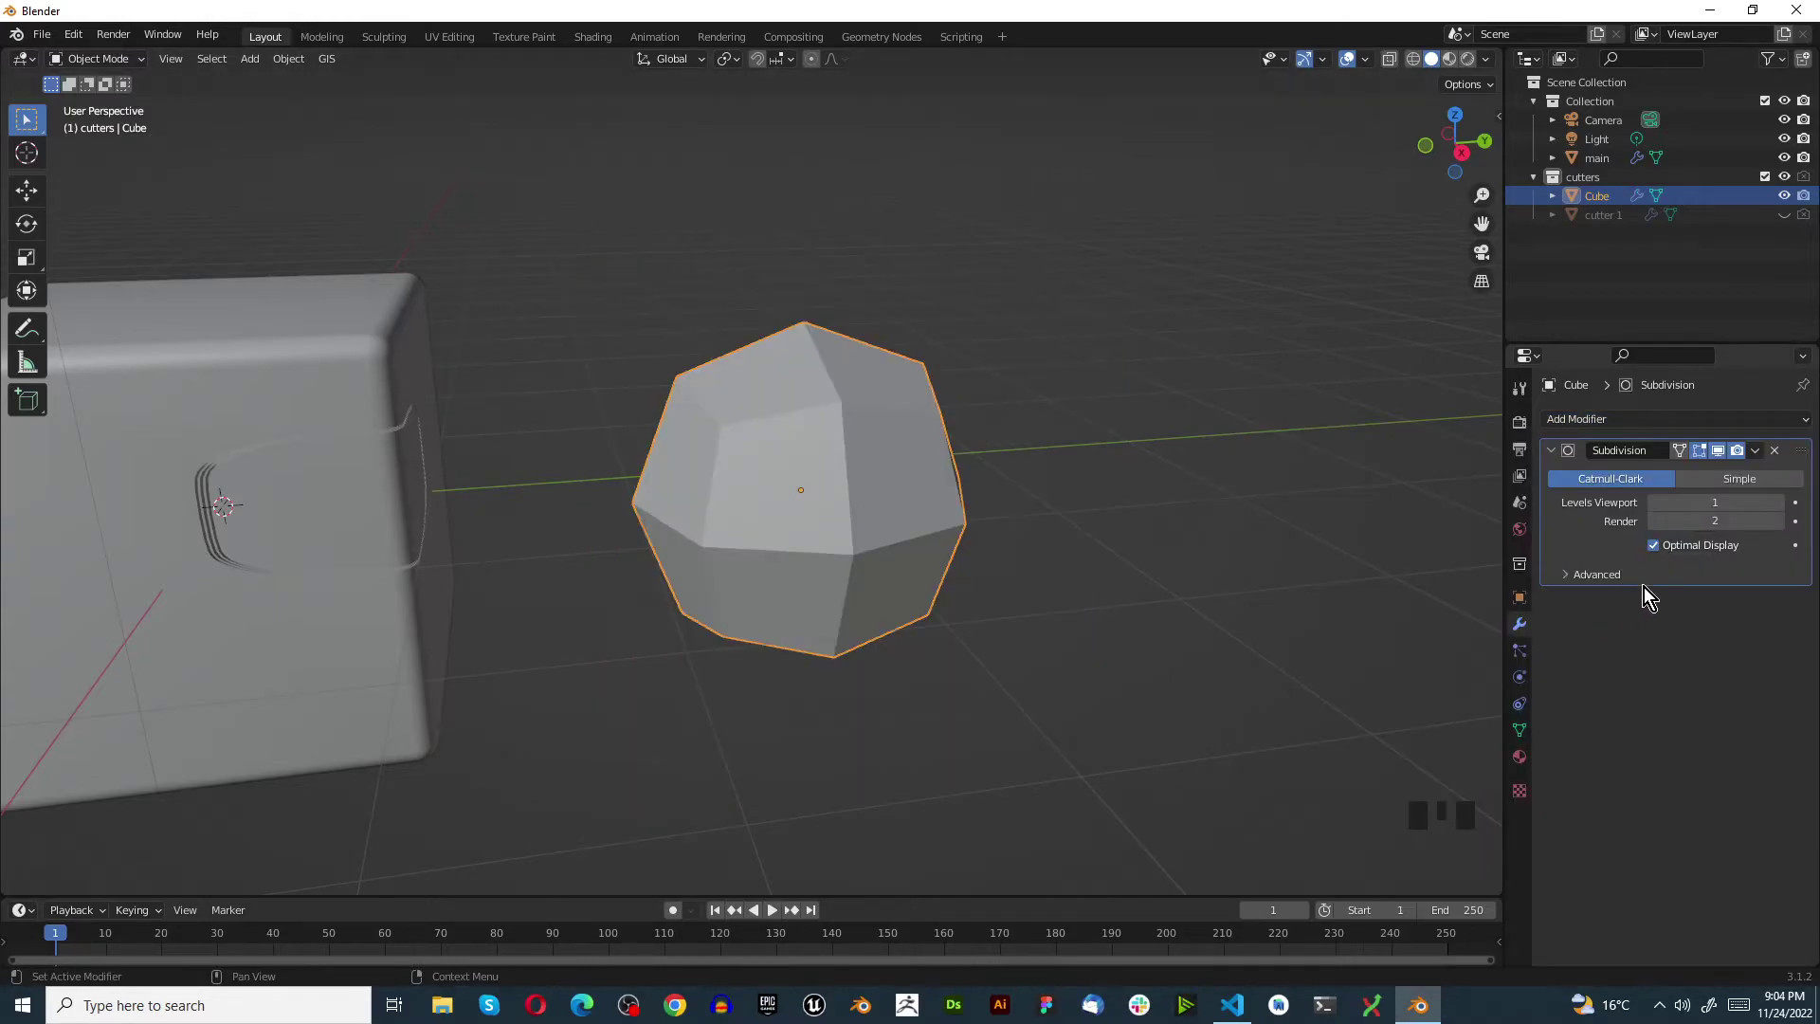
click(1735, 502)
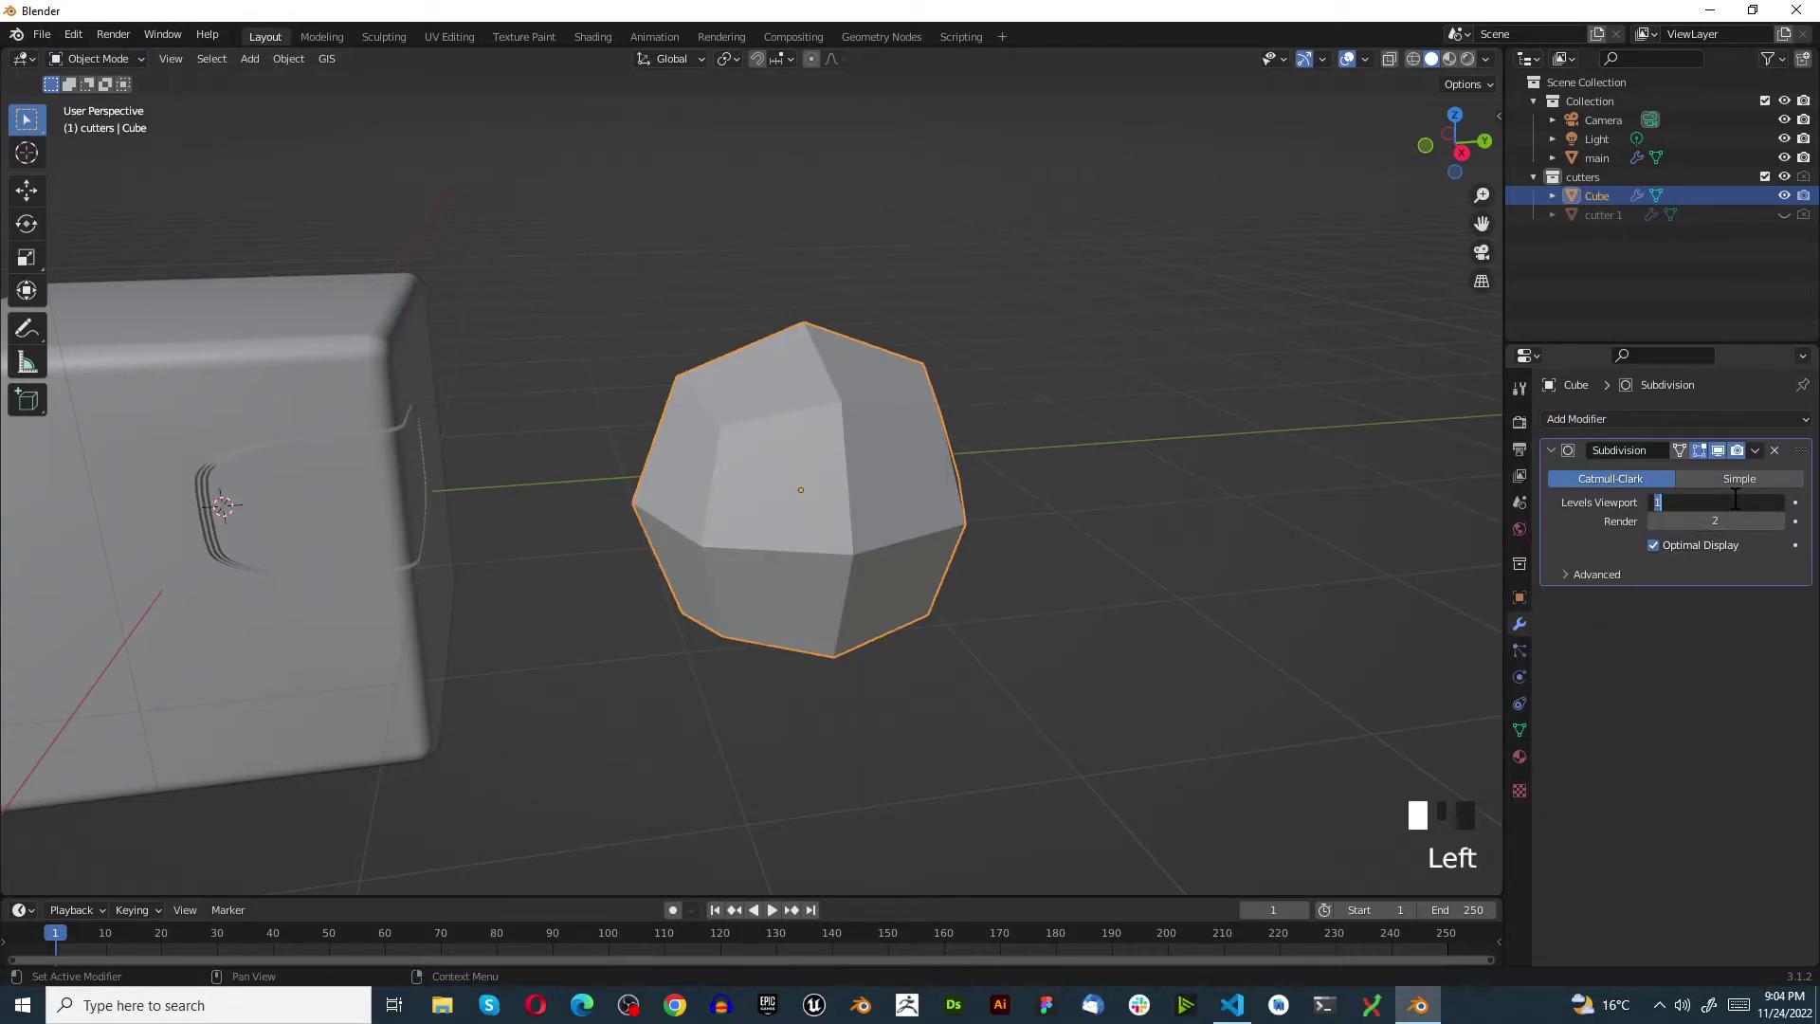
key(Return)
click(1721, 529)
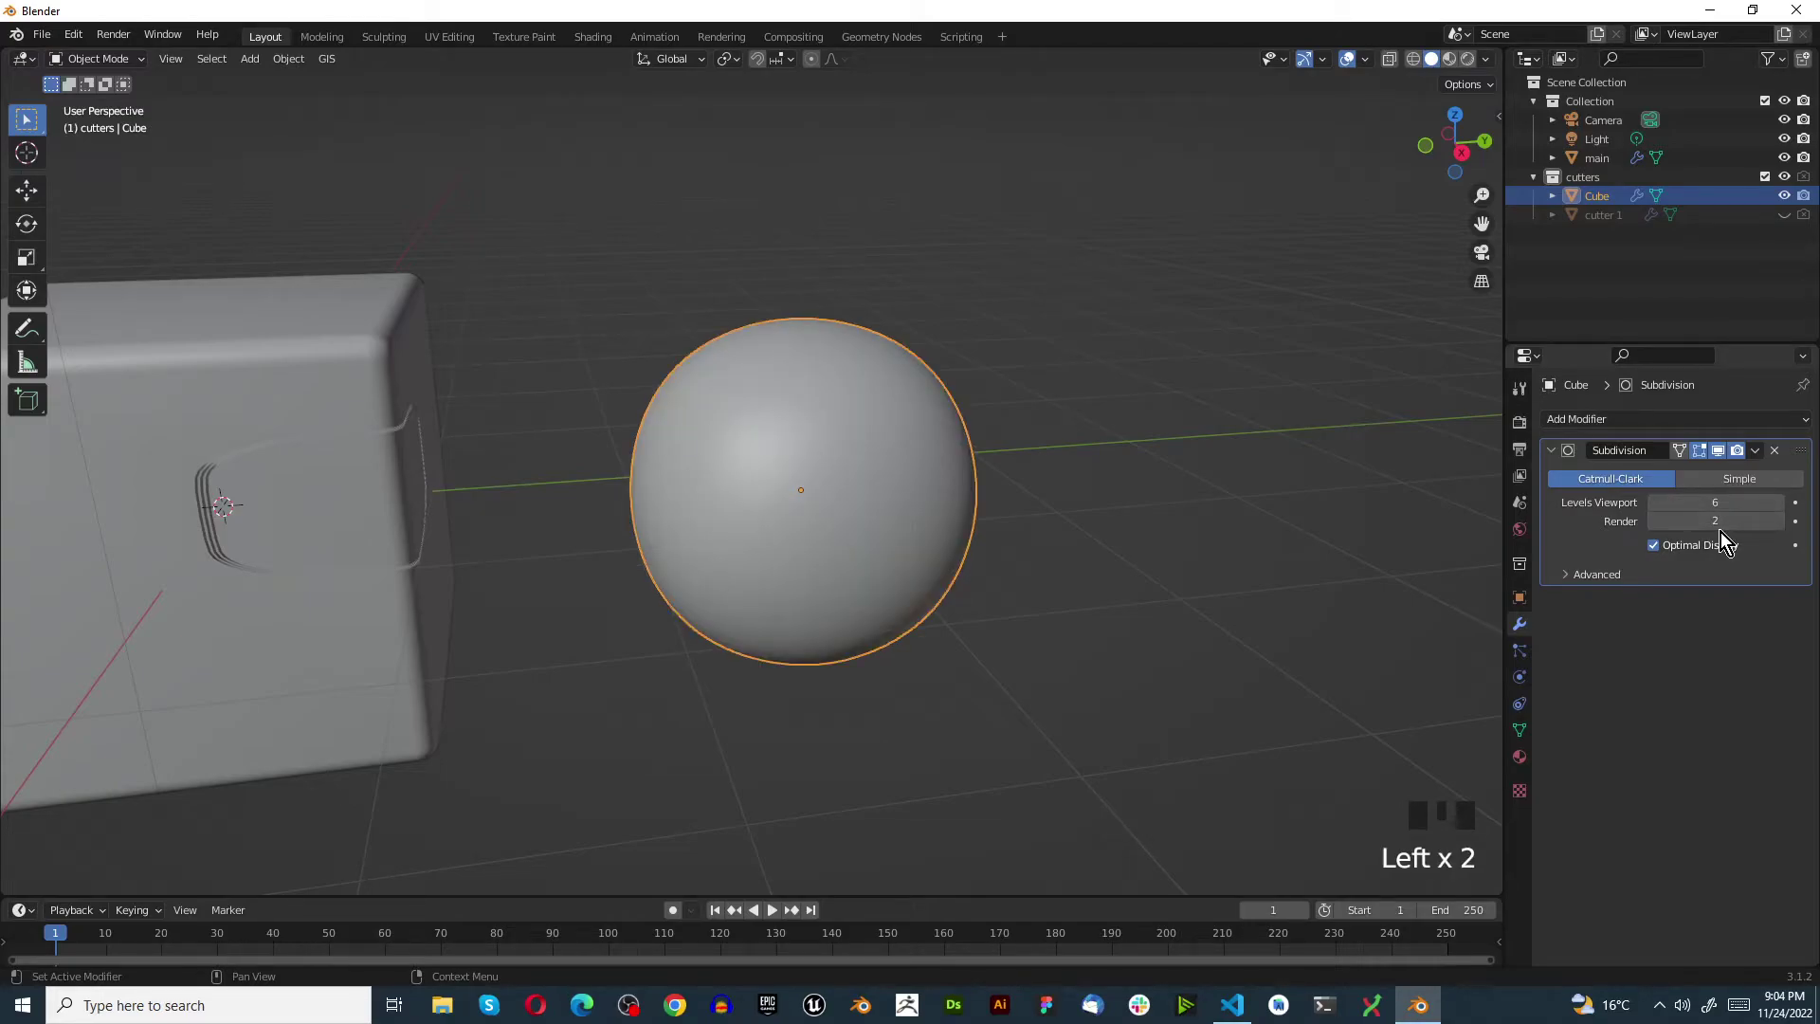
click(1726, 525)
text(6)
key(Return)
Apply the Subdivision modifier and select the new cube's entire mesh in Edit Mode
click(1755, 452)
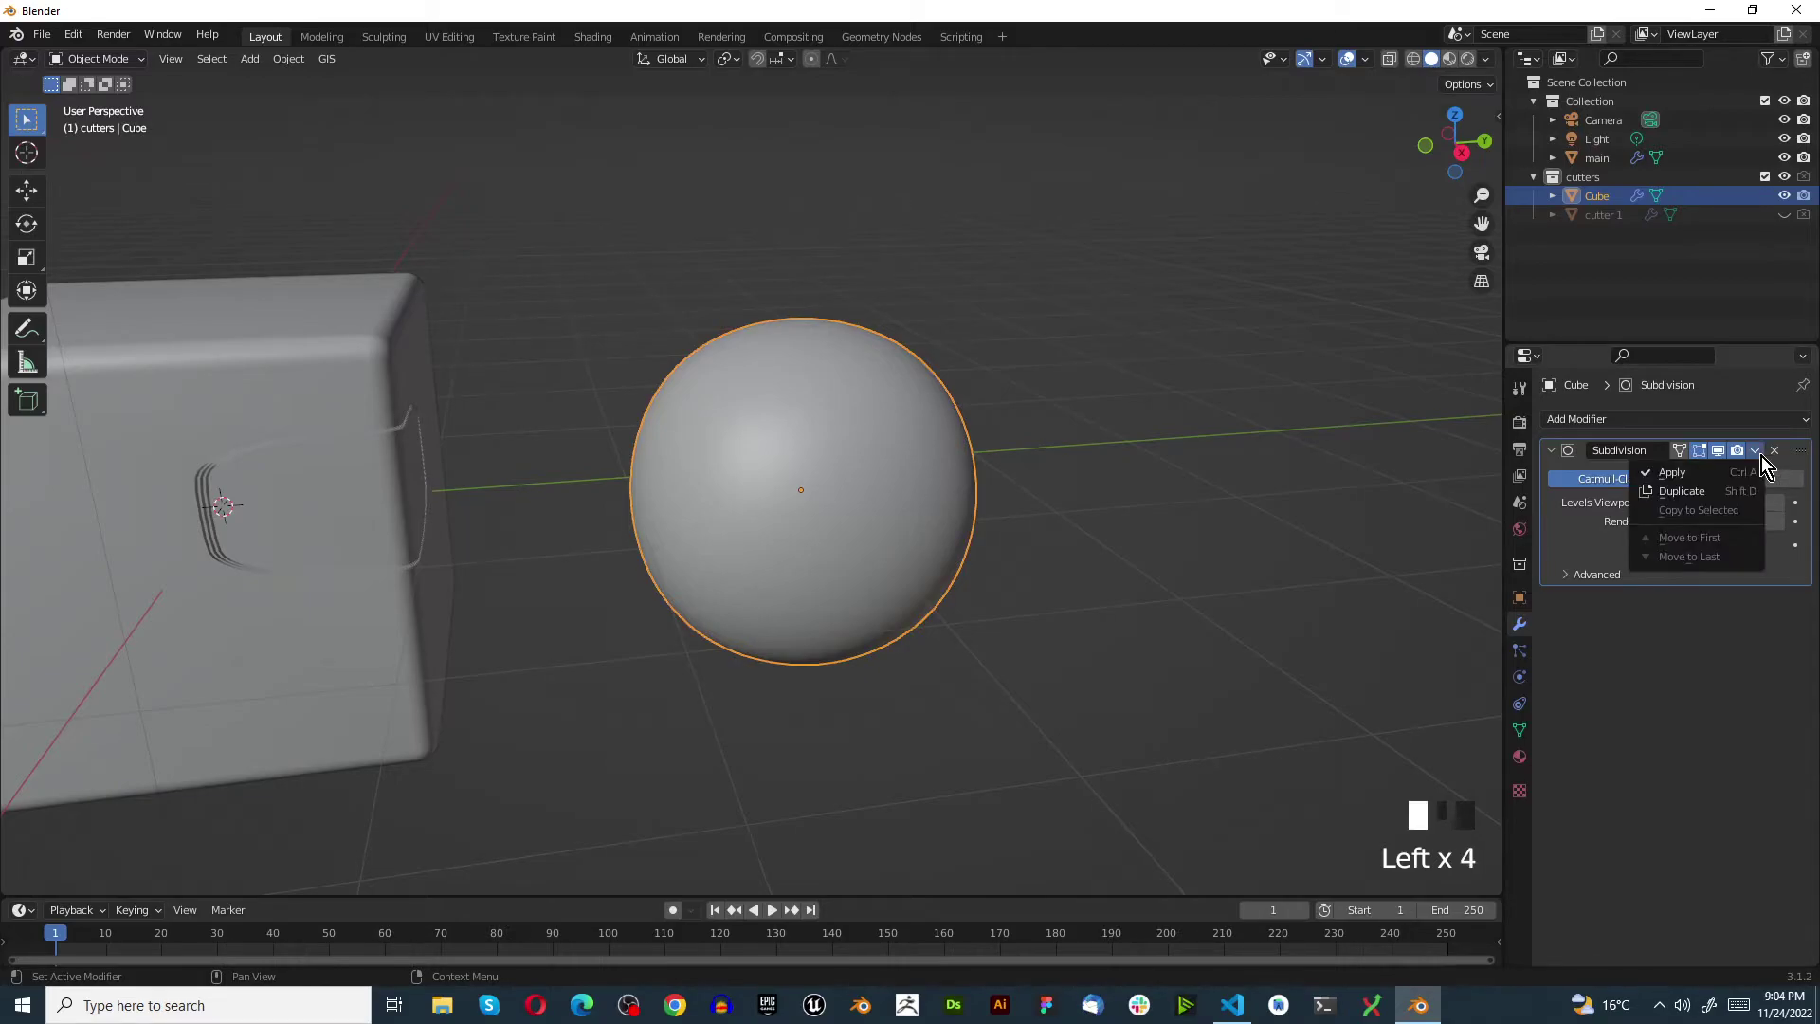
click(1695, 478)
scroll(891, 529, up, 3)
mouse_move(891, 529)
middle_down()
mouse_move(709, 527)
mouse_move(906, 532)
middle_up()
click(929, 531)
key(Tab)
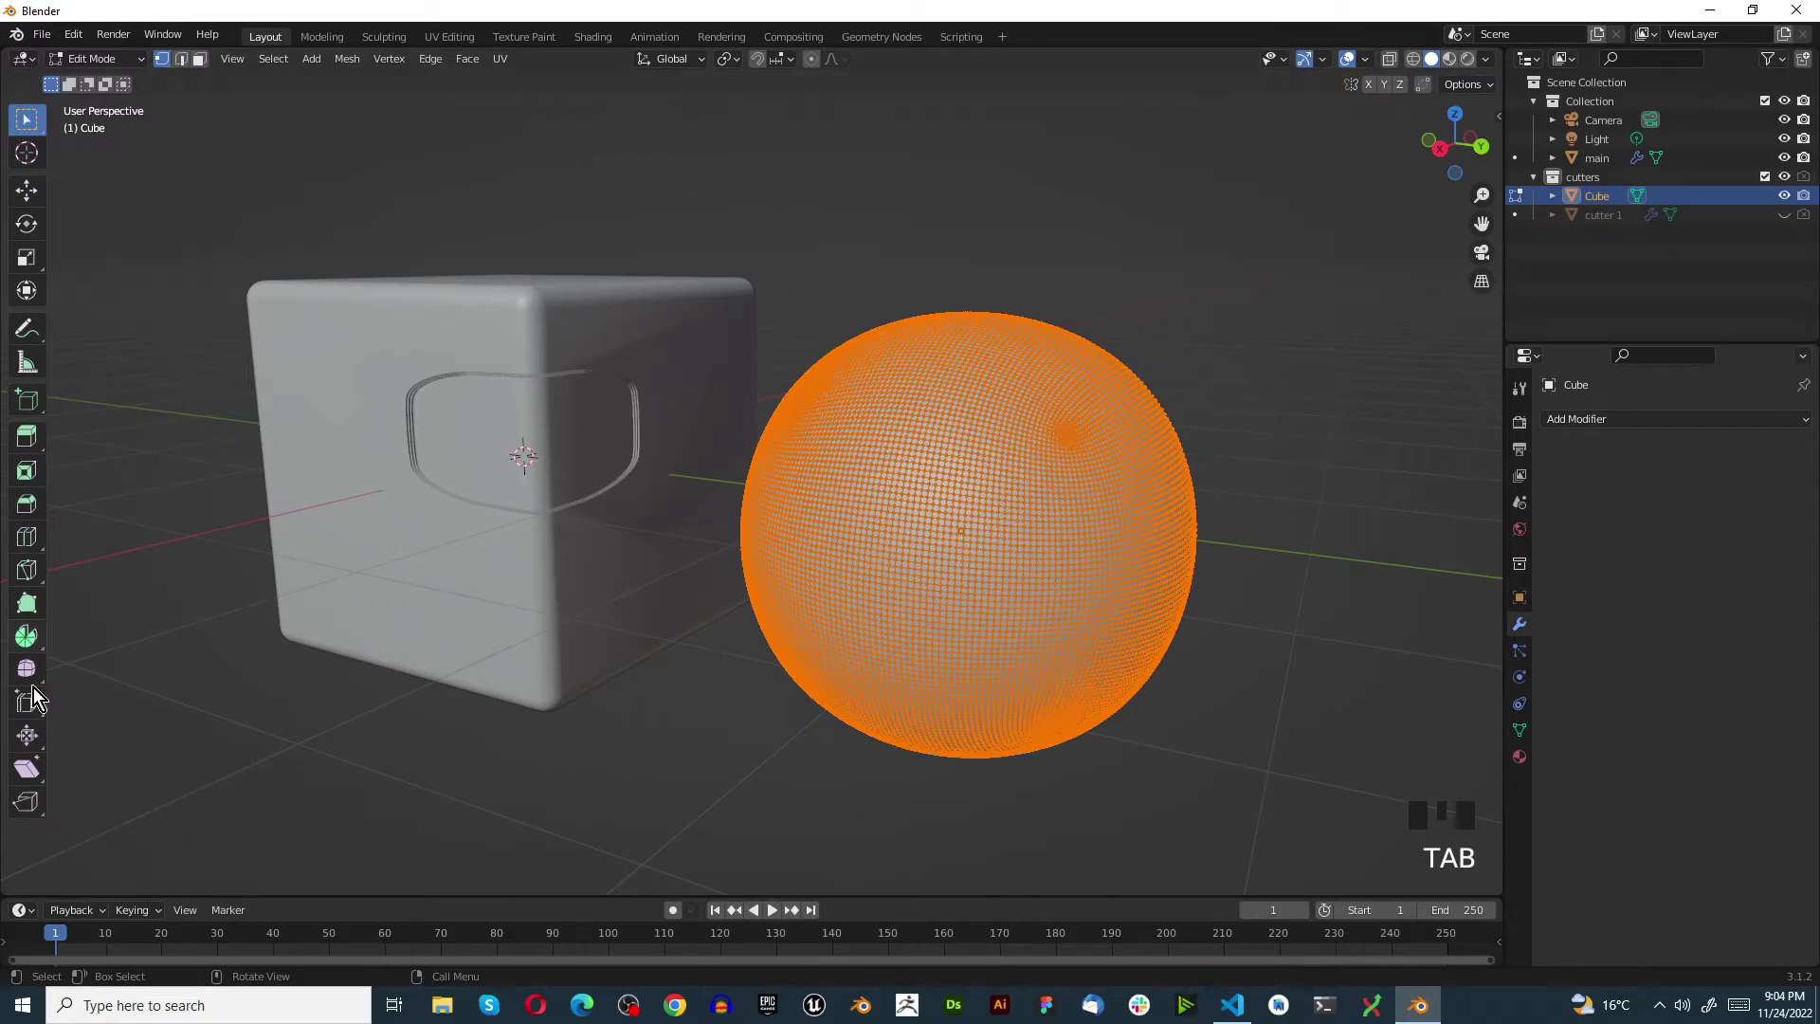
click(910, 199)
key(a)
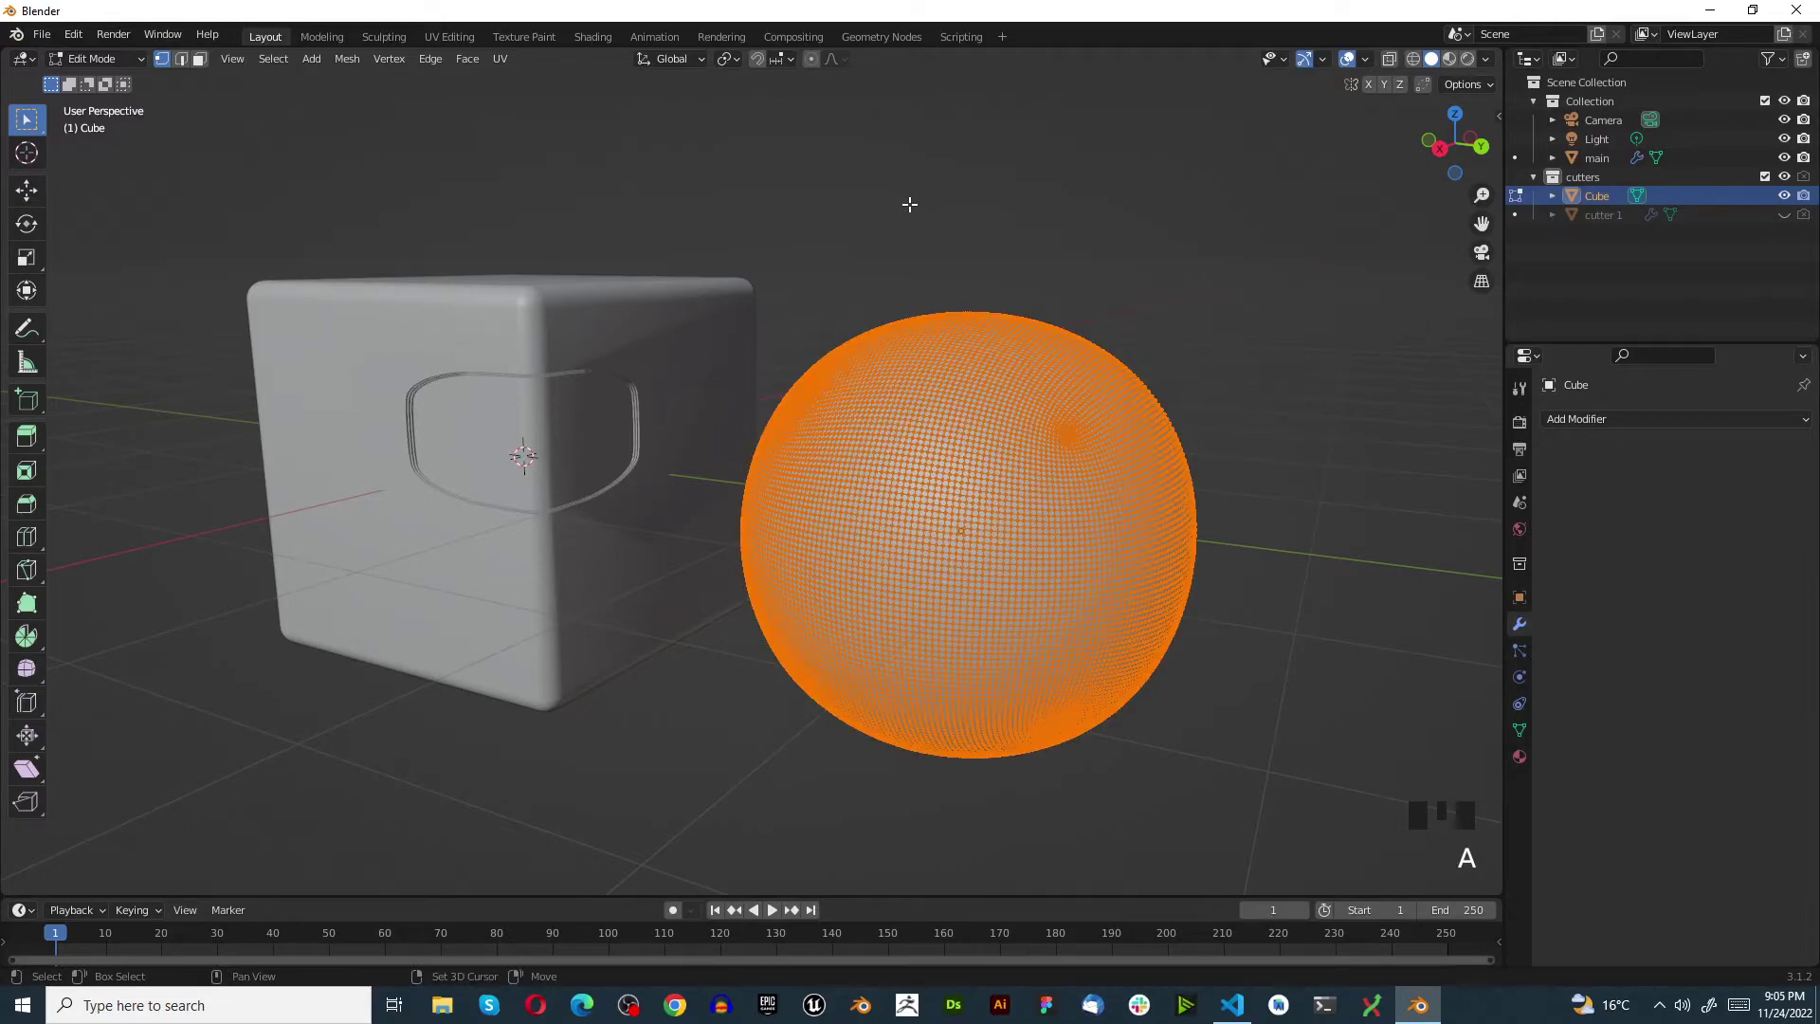
key(shift+alt+a)
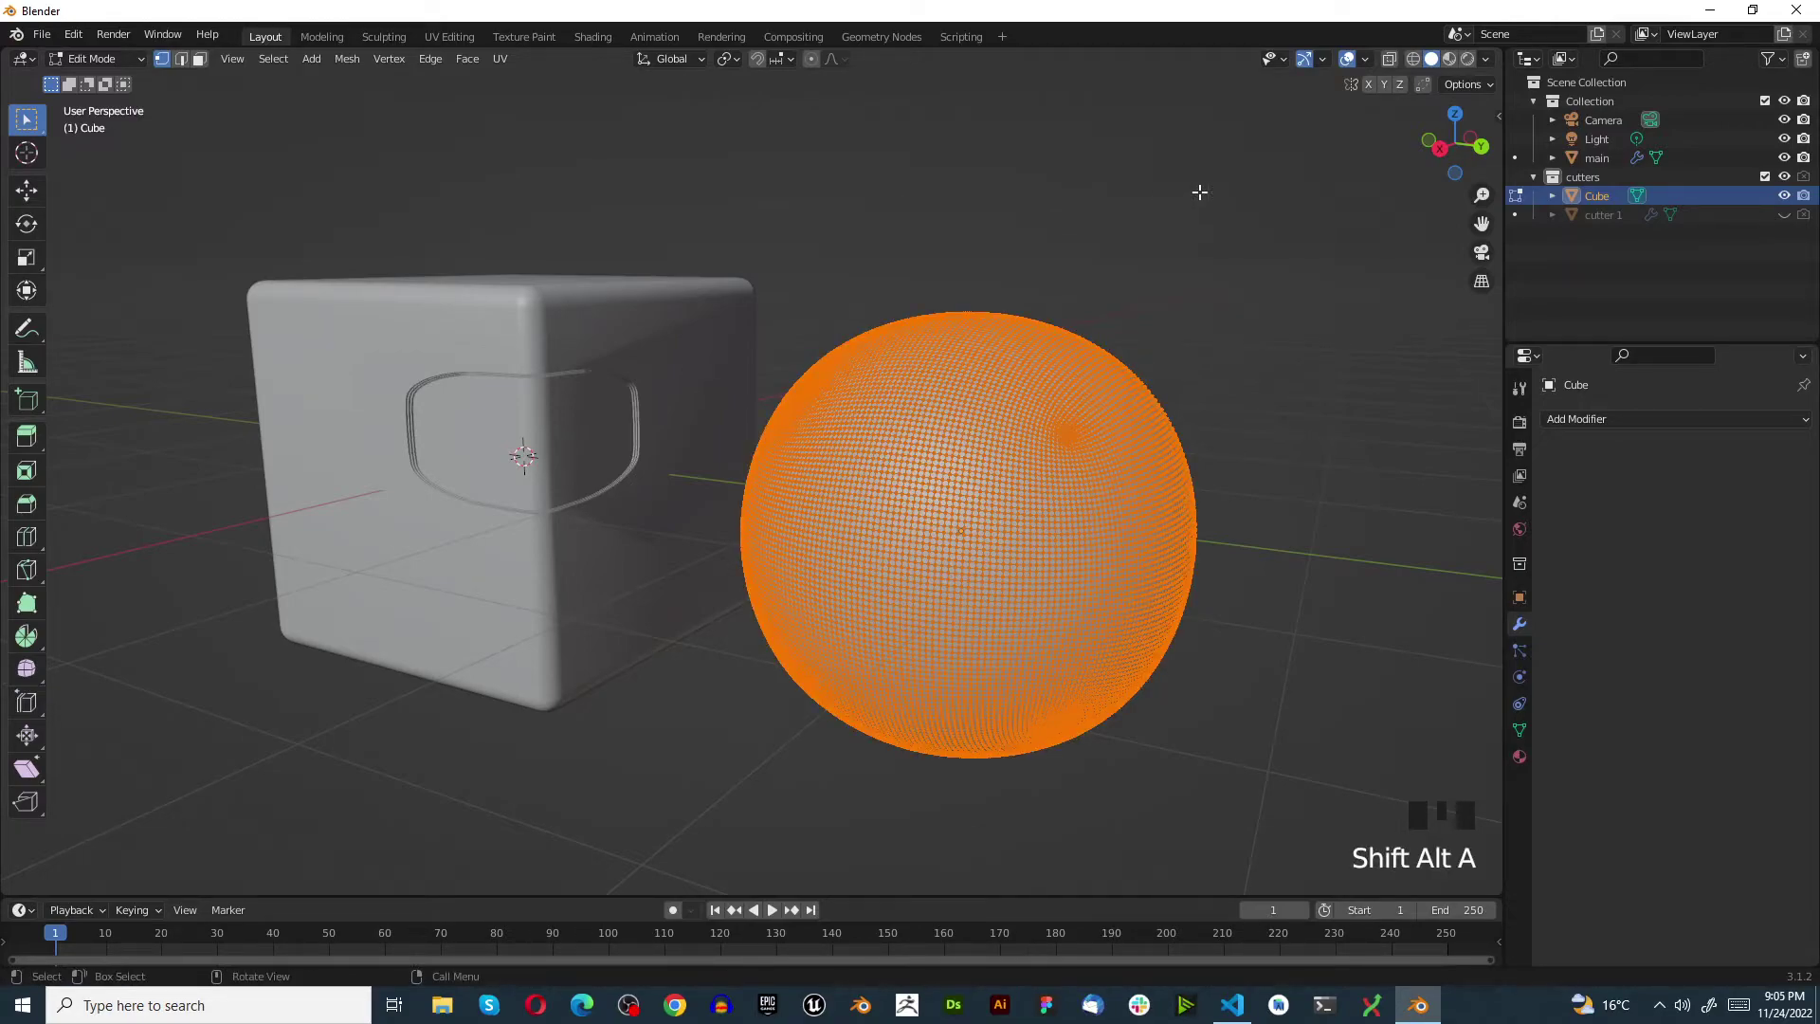
key(shift+alt+a)
right_click(600, 158)
scroll(890, 203, down, 2)
scroll(902, 202, up, 2)
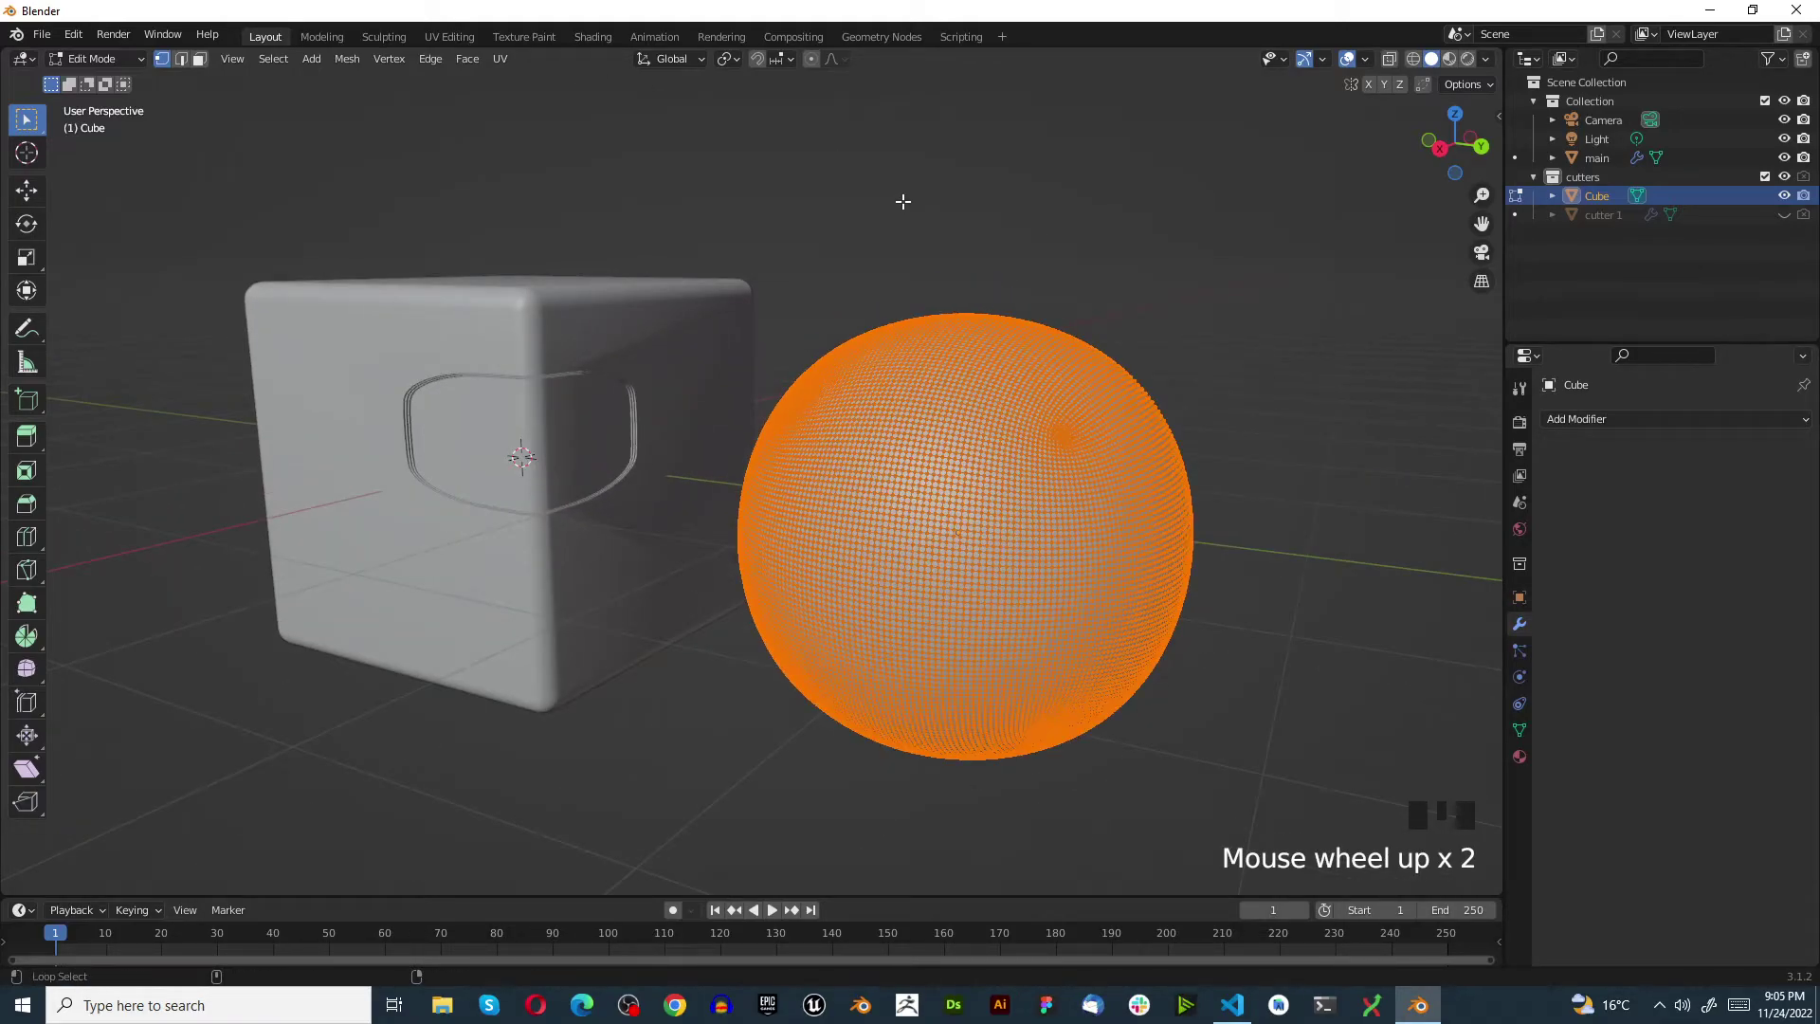
Round the selected mesh with To Sphere at a factor of 1 and return to Object Mode
key(shift+alt+s)
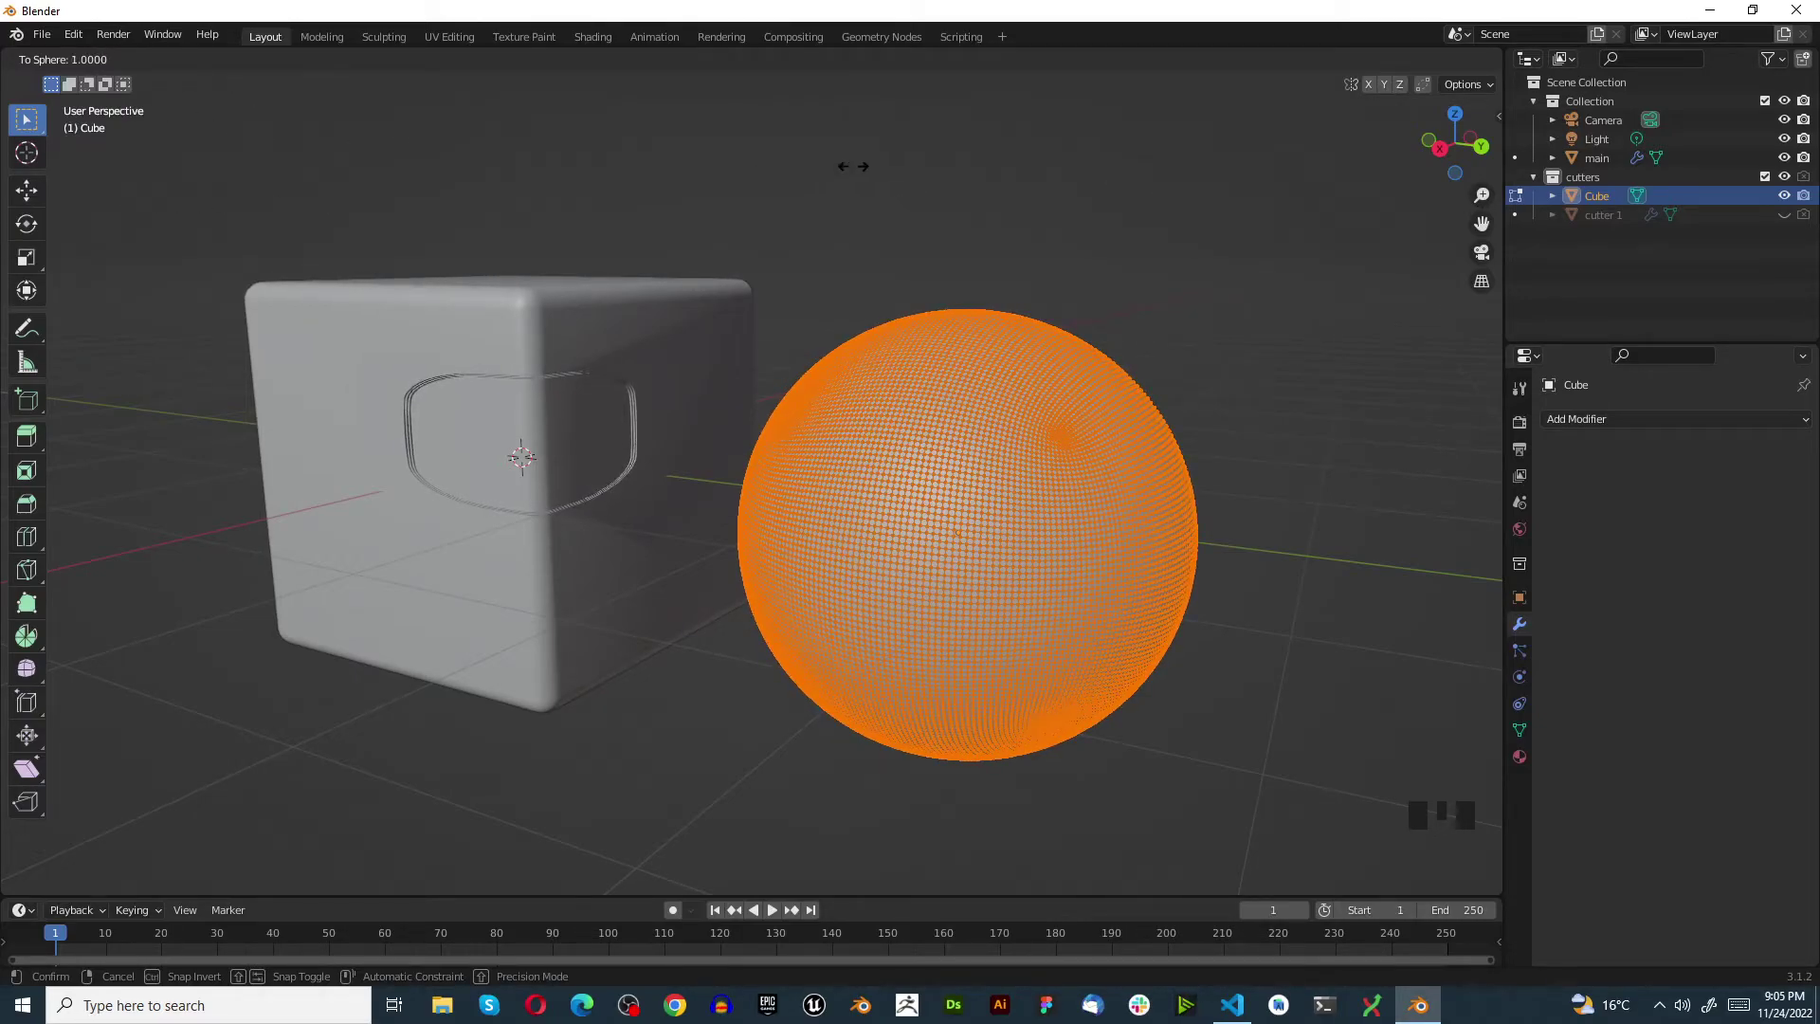
click(1131, 159)
scroll(1015, 623, down, 2)
scroll(1015, 623, up, 3)
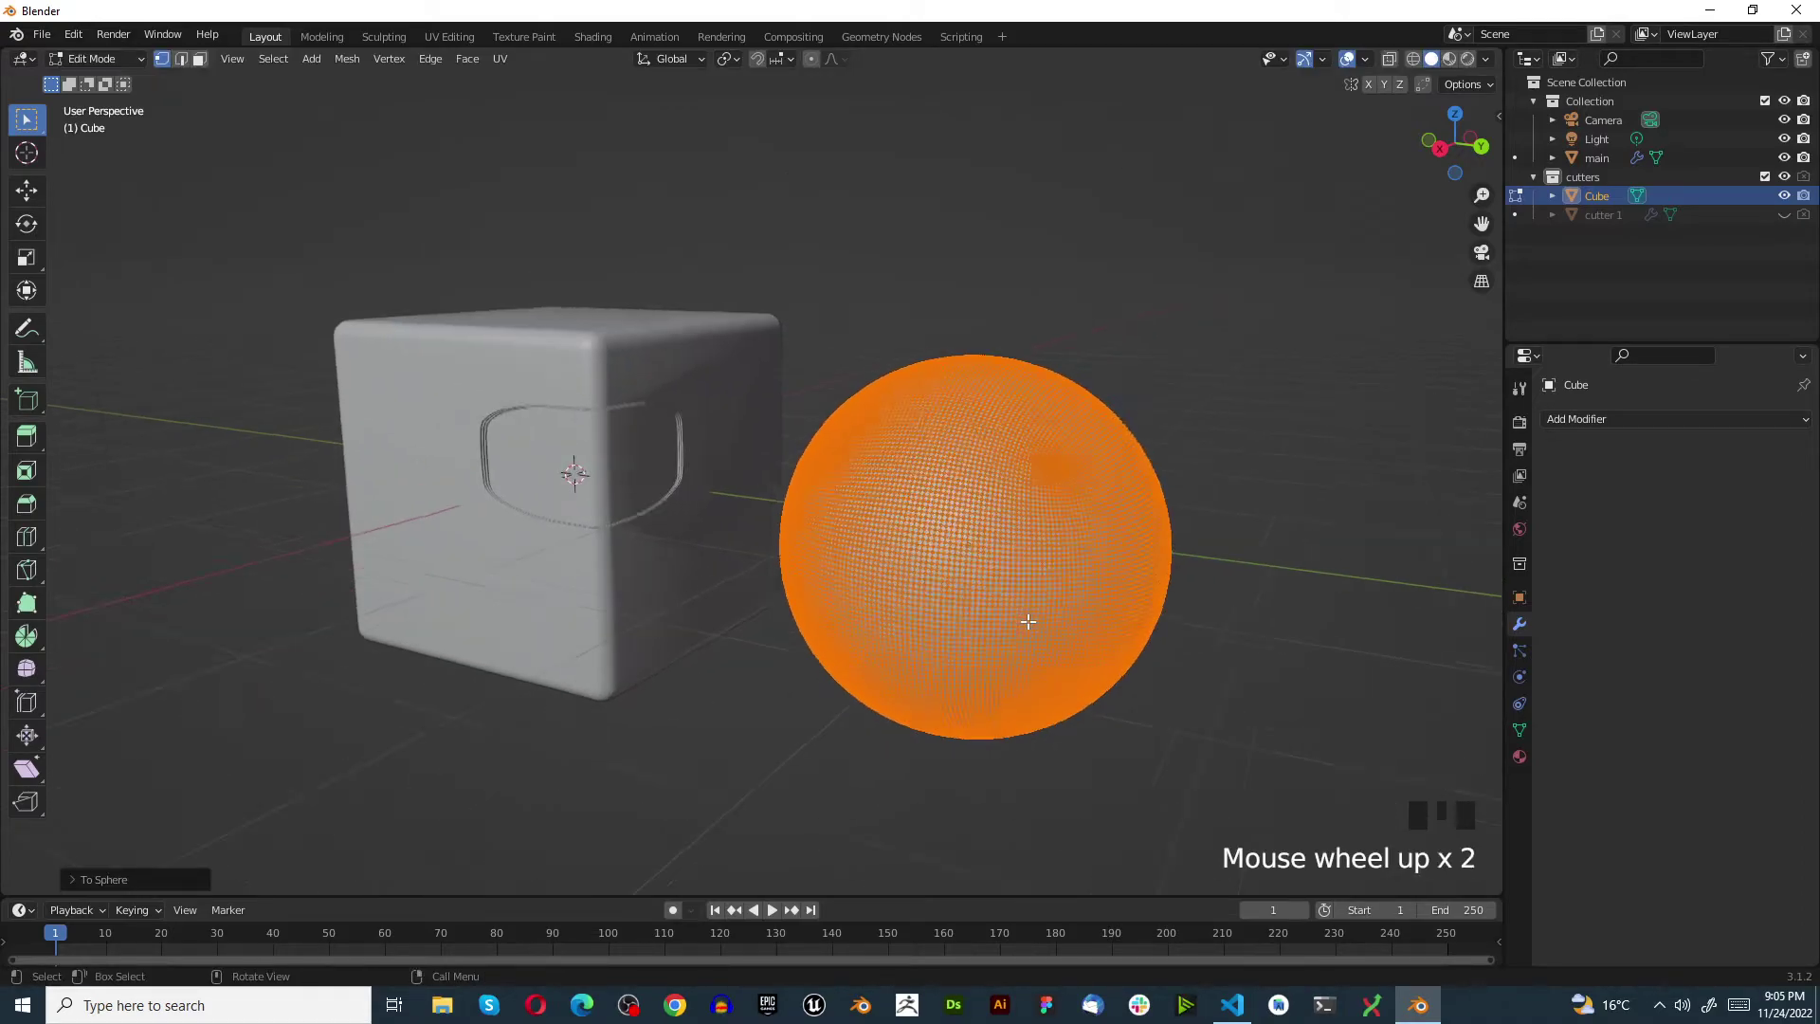
key(Tab)
Rename the sphere object as cutter 2
middle_drag(1022, 532, 854, 508)
scroll(794, 445, up, 6)
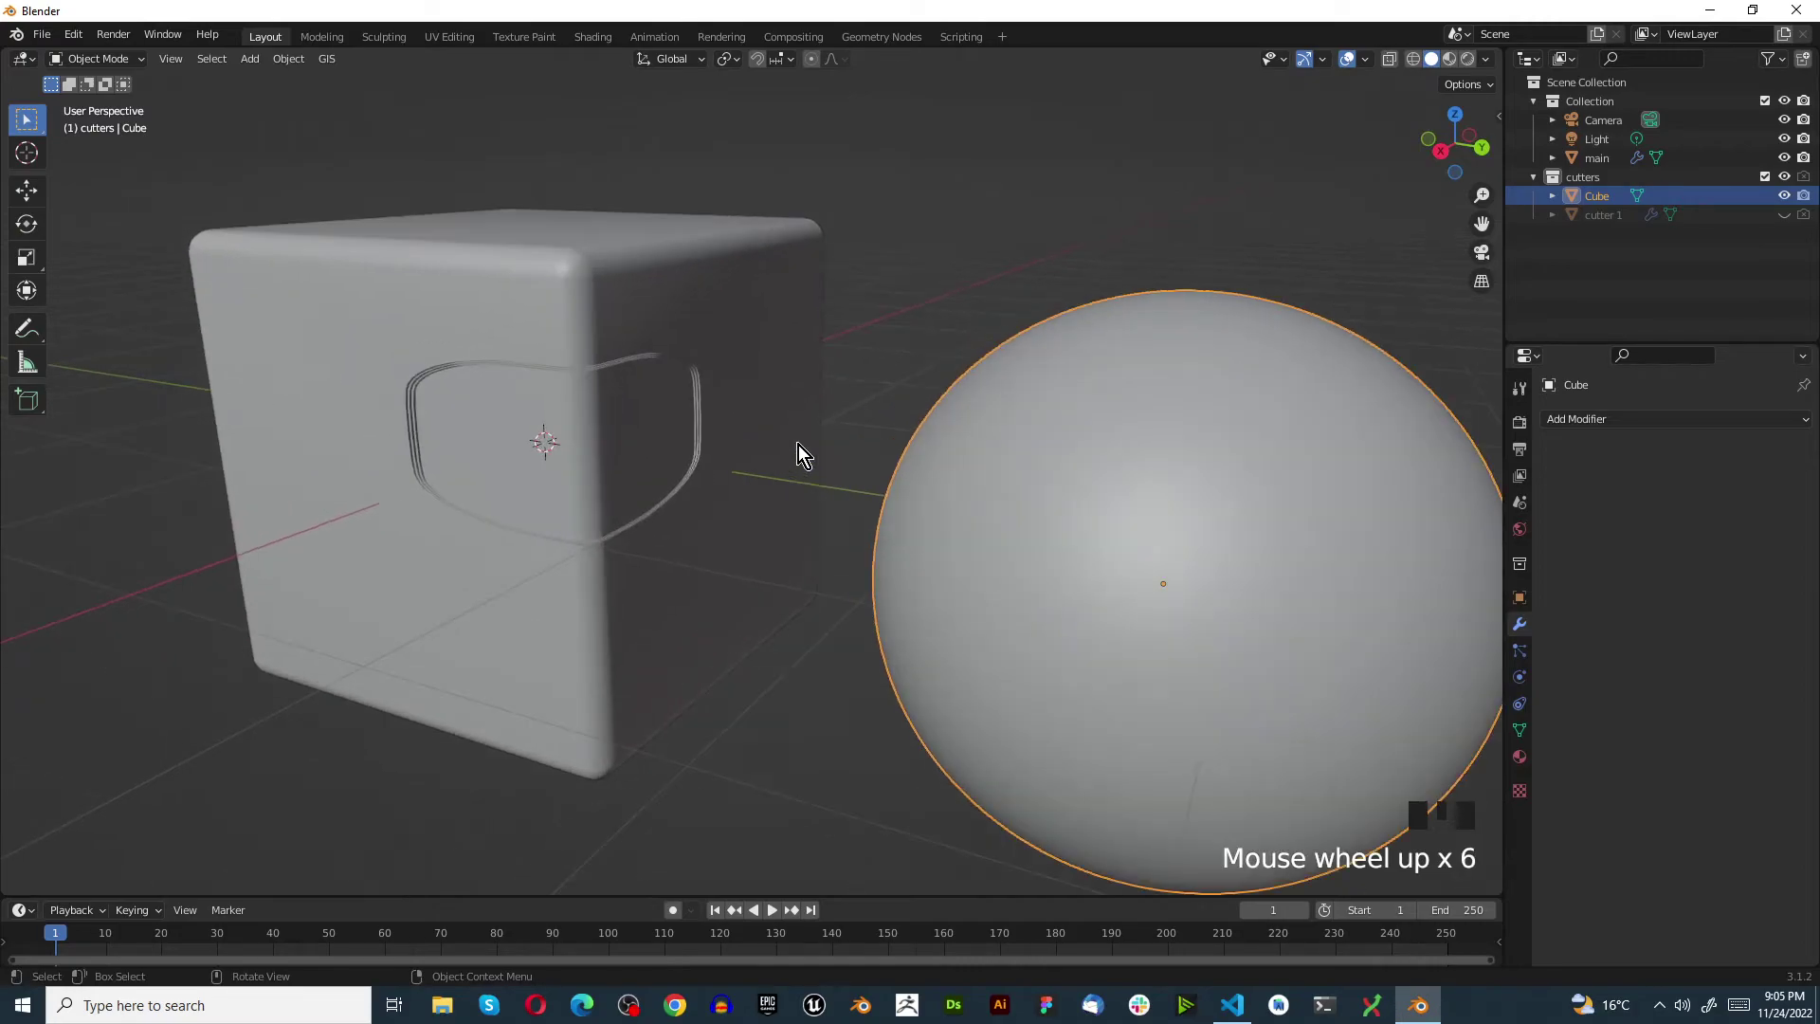
scroll(799, 446, down, 2)
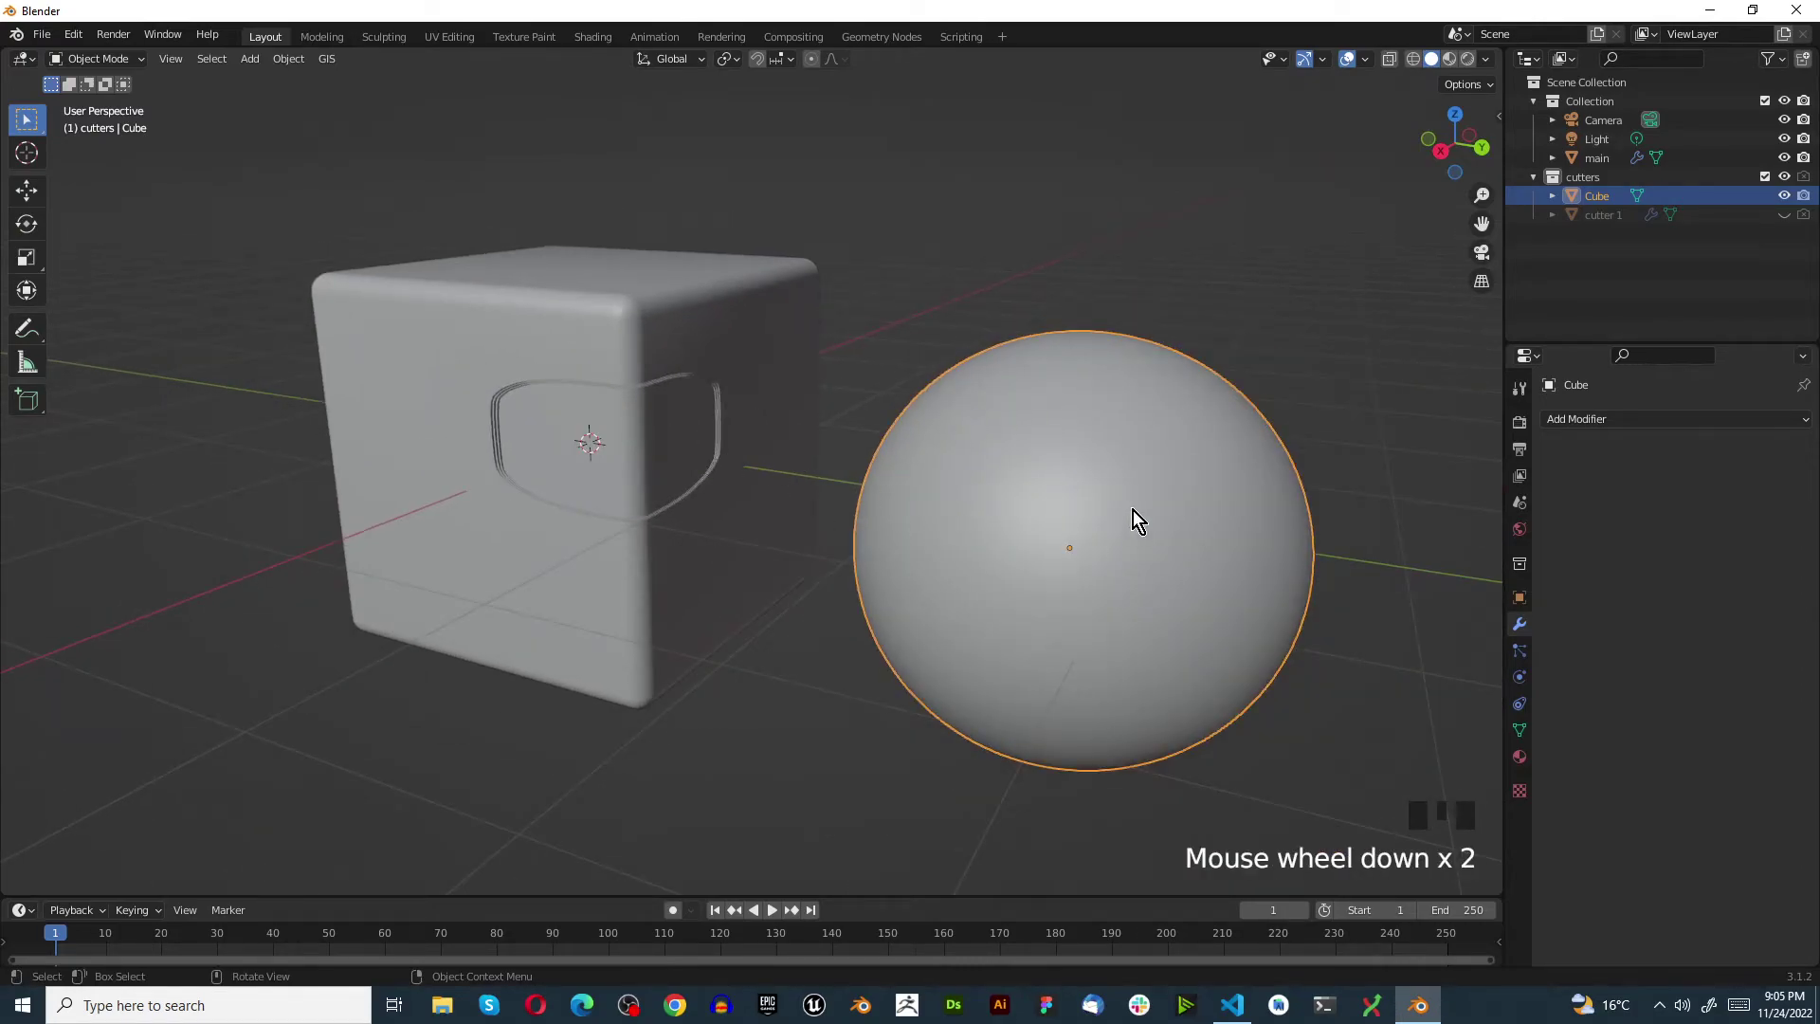
middle_drag(1132, 528, 1185, 512)
click(1612, 199)
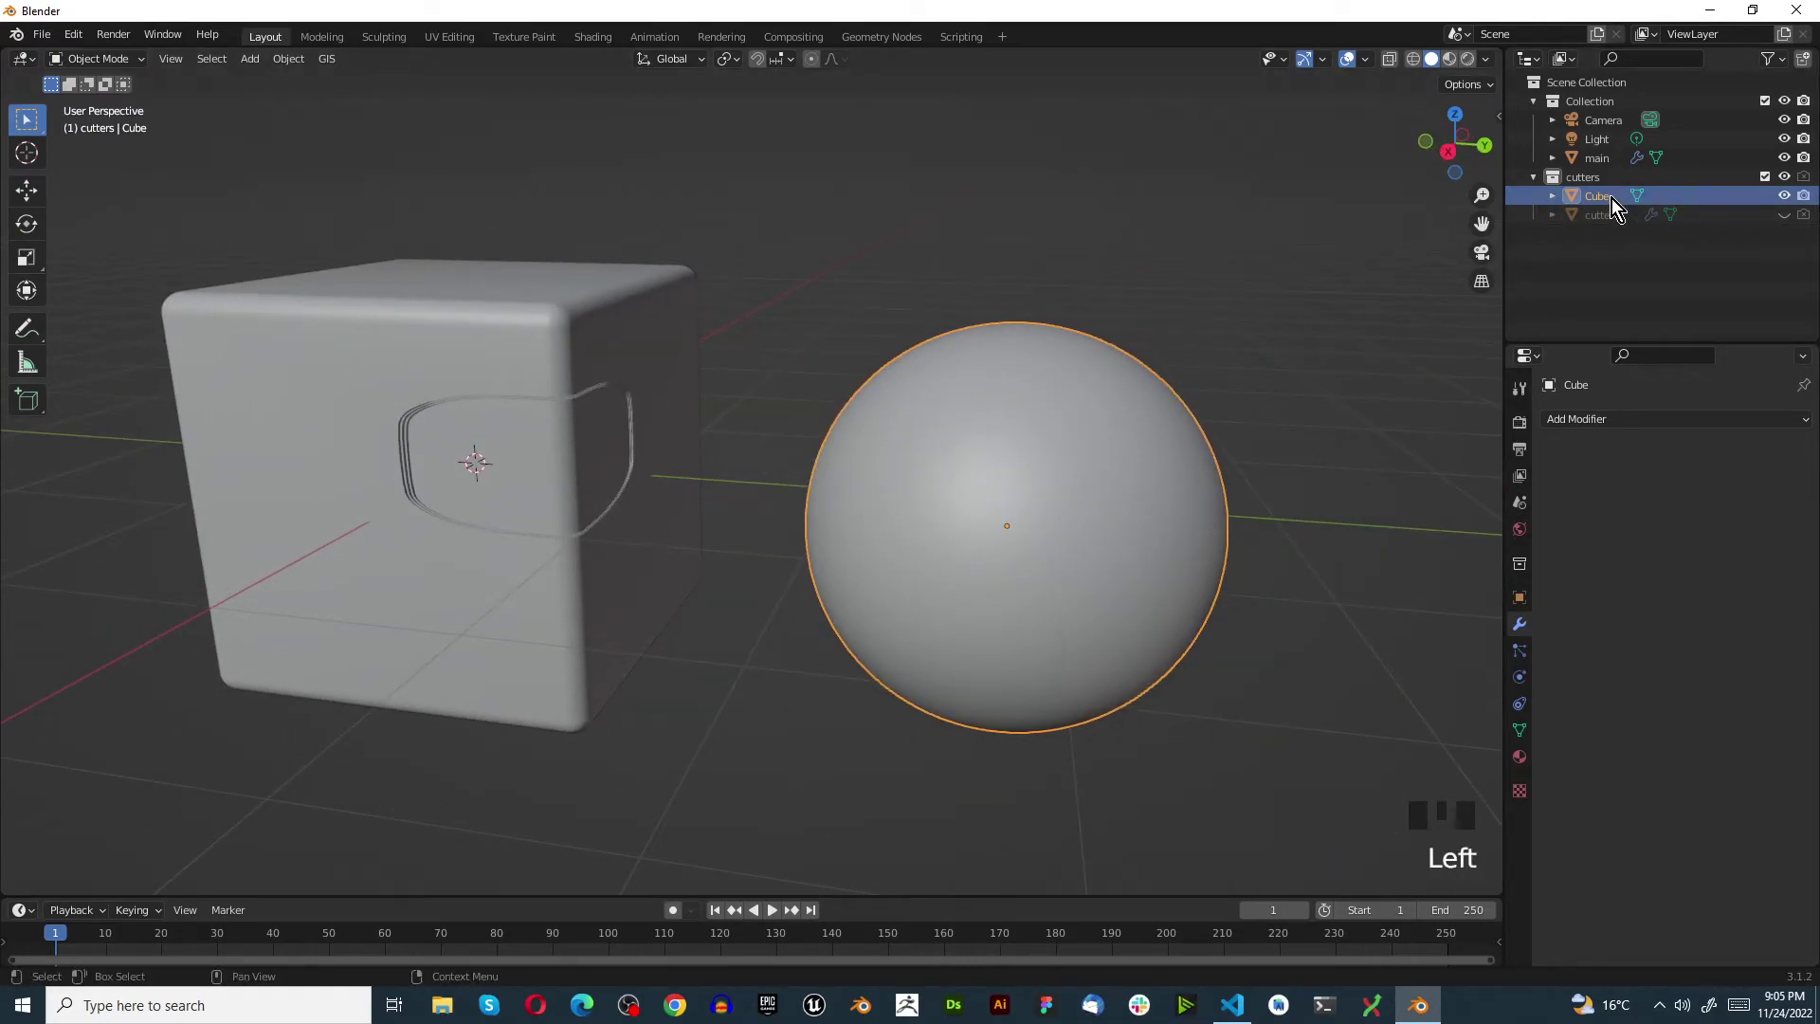
double_click(1611, 197)
text(cu)
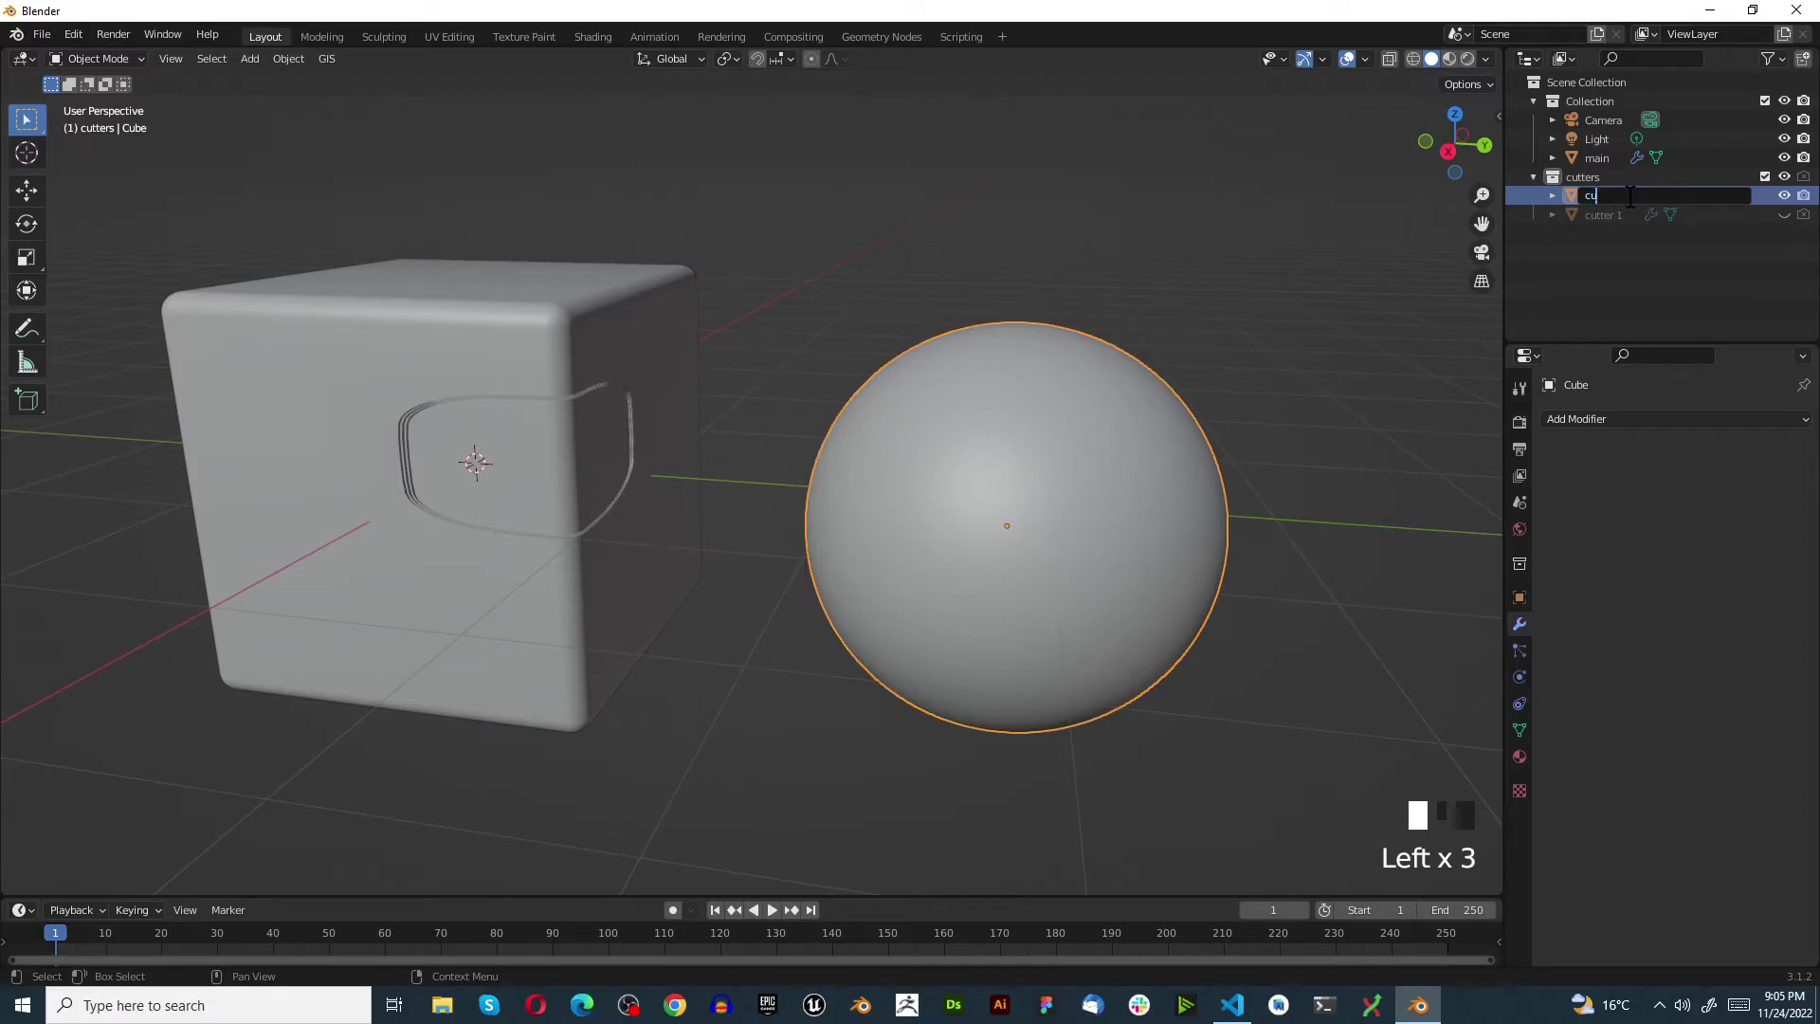
text(tter 2)
key(Return)
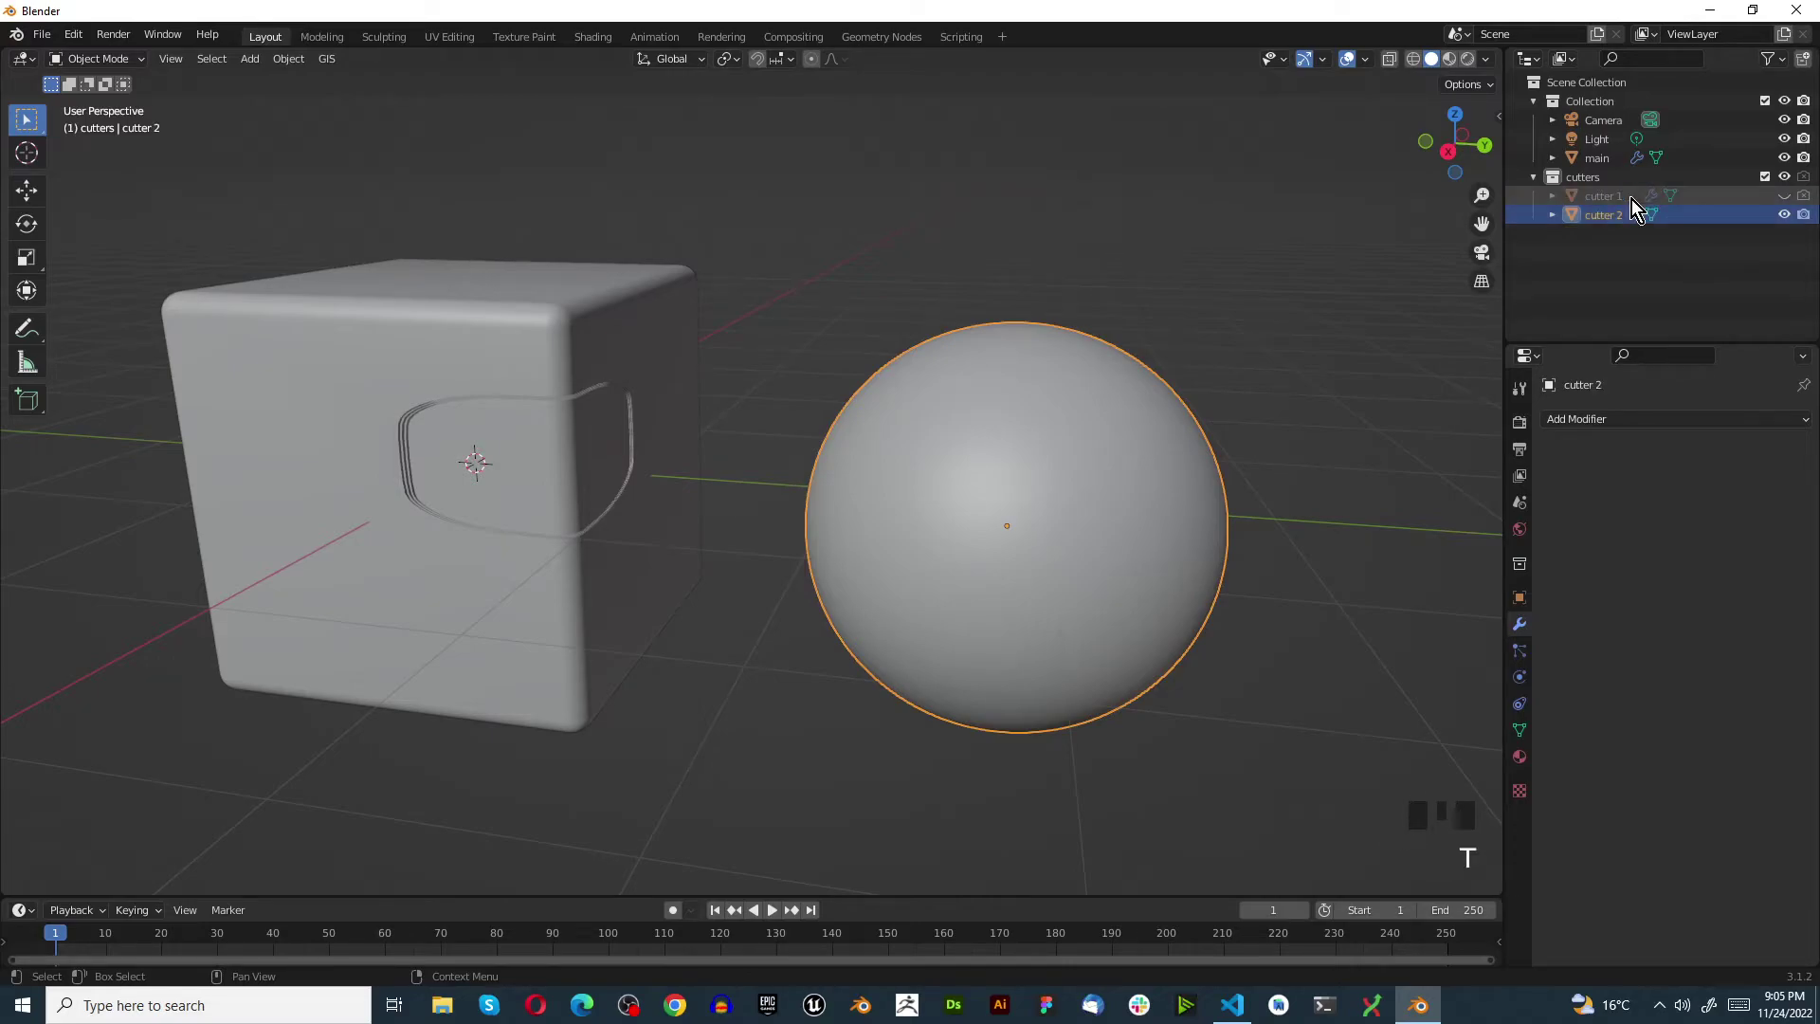
Exclude cutter 2 from renders and set its viewport display to Wire
click(1803, 214)
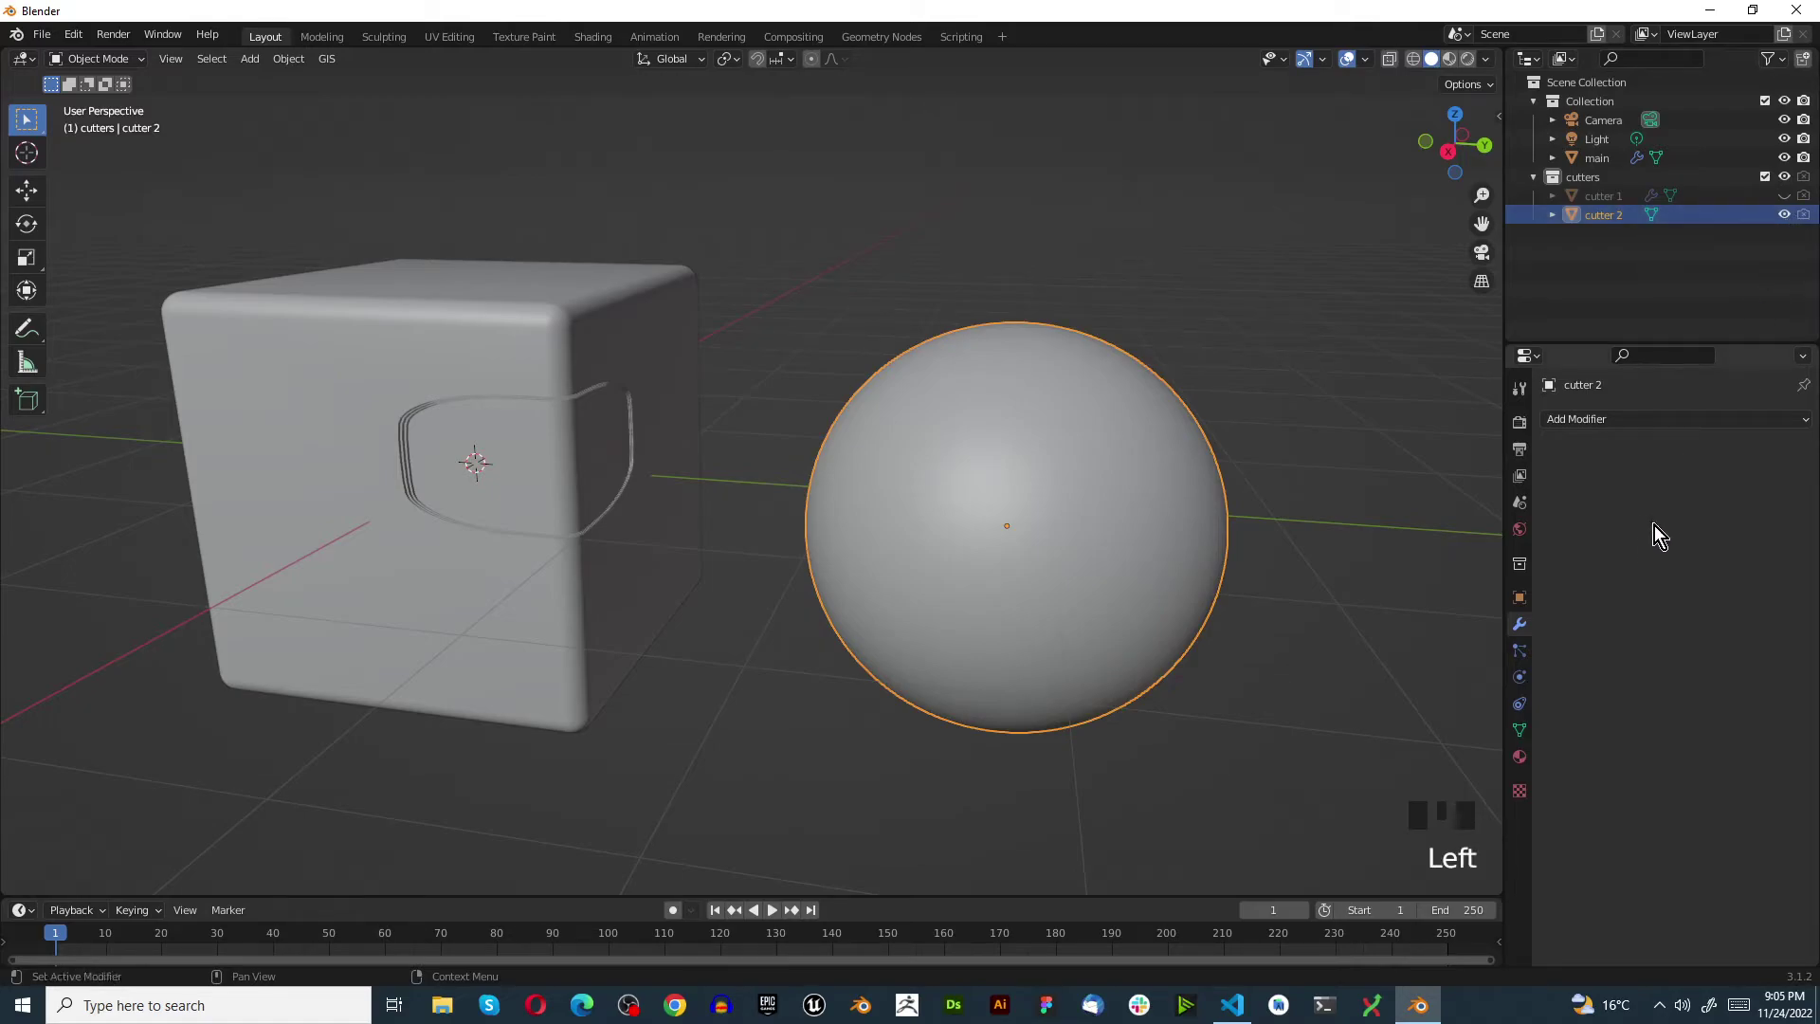
click(1519, 597)
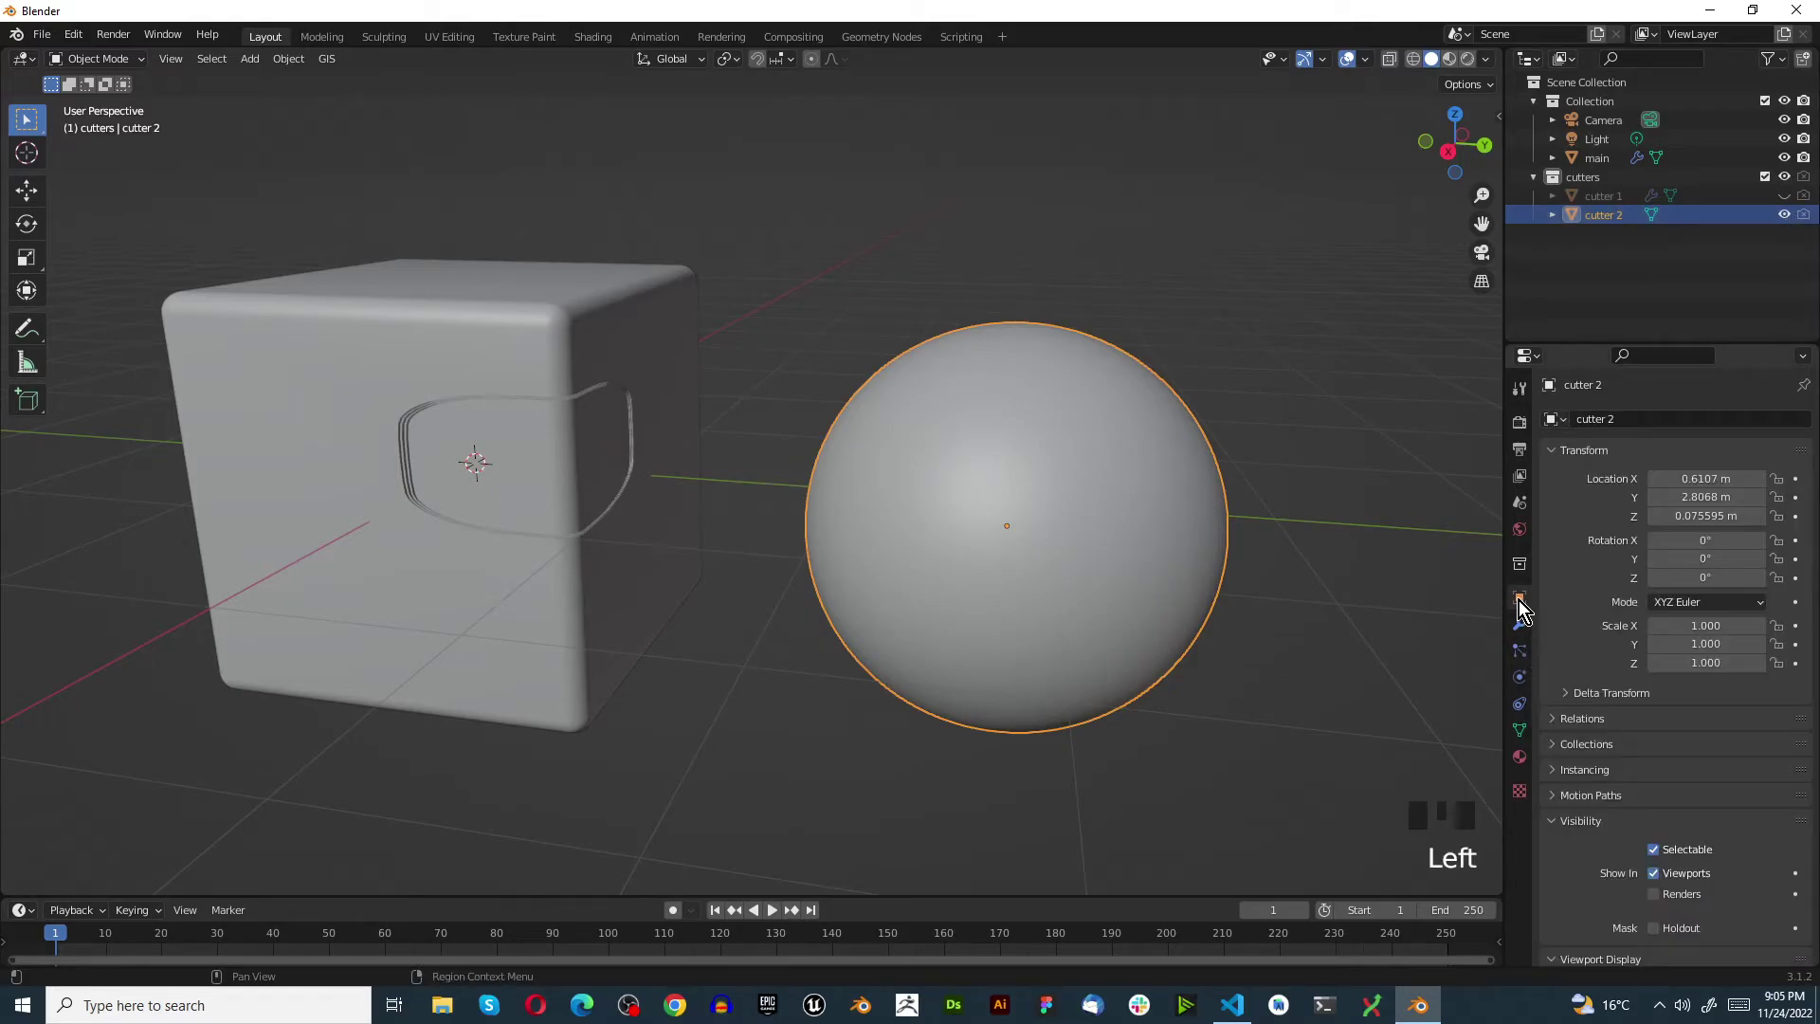
scroll(1601, 861, down, 6)
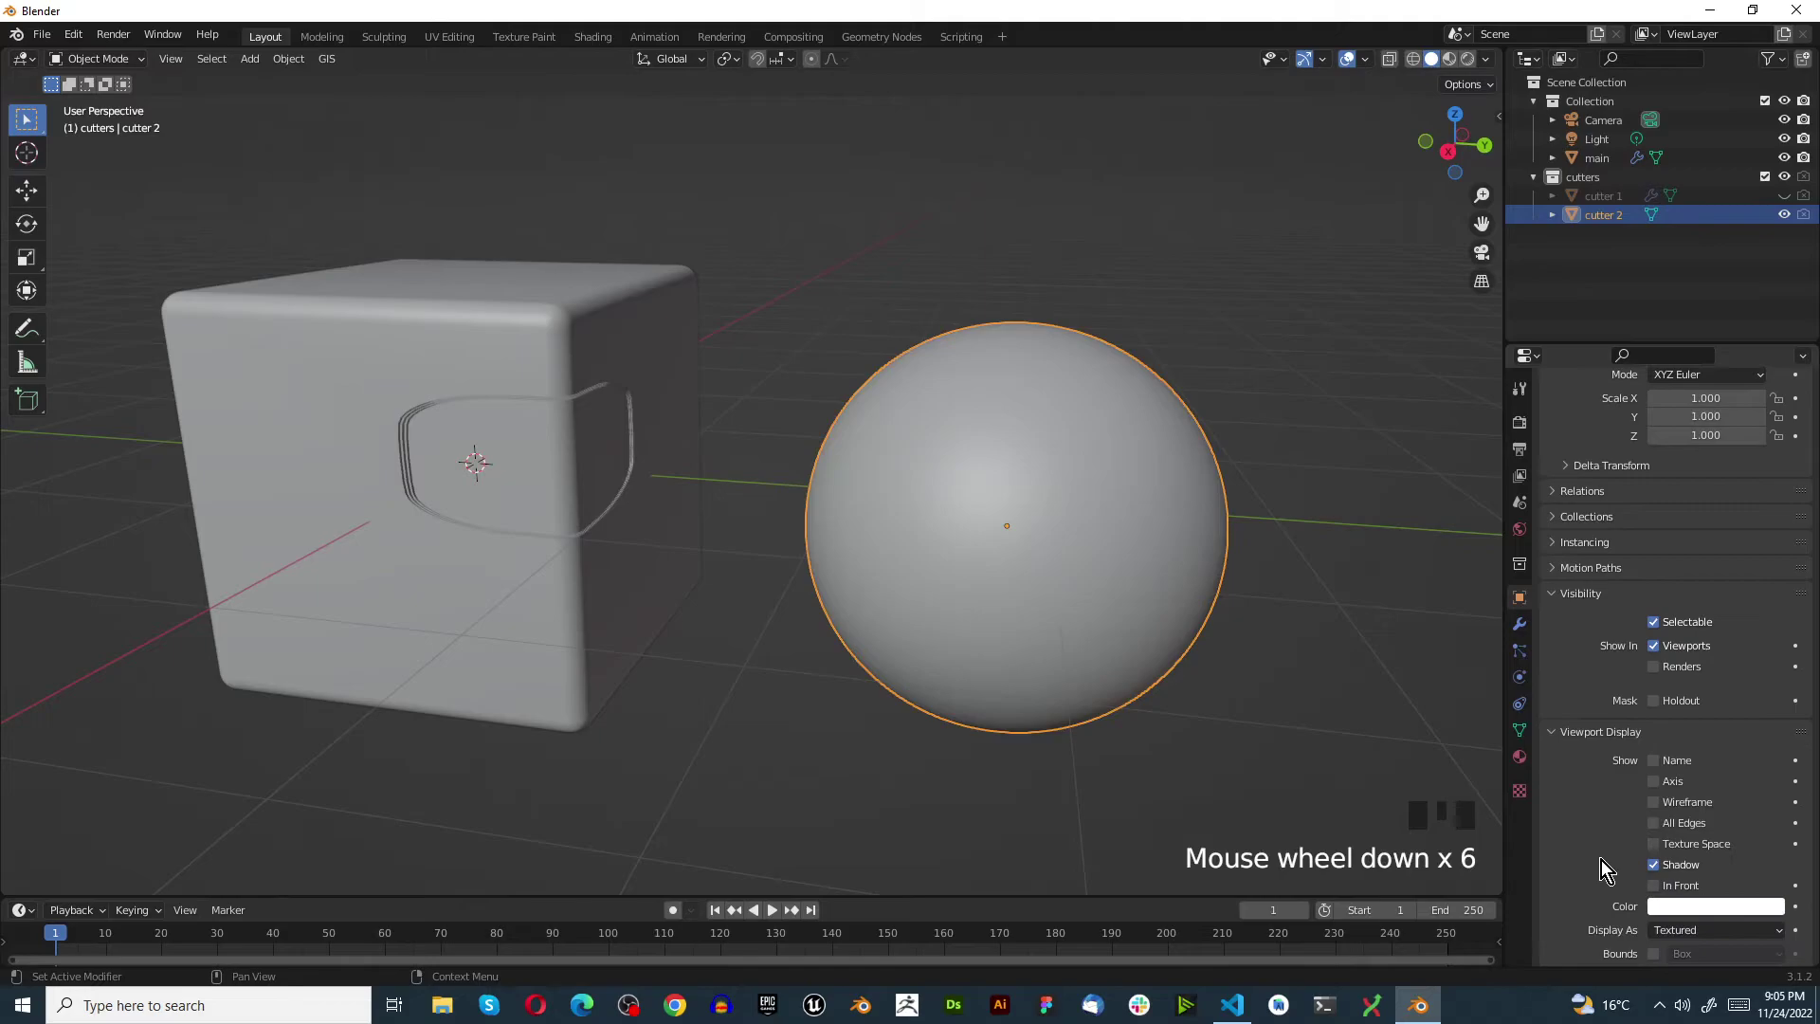
click(1710, 929)
click(1680, 891)
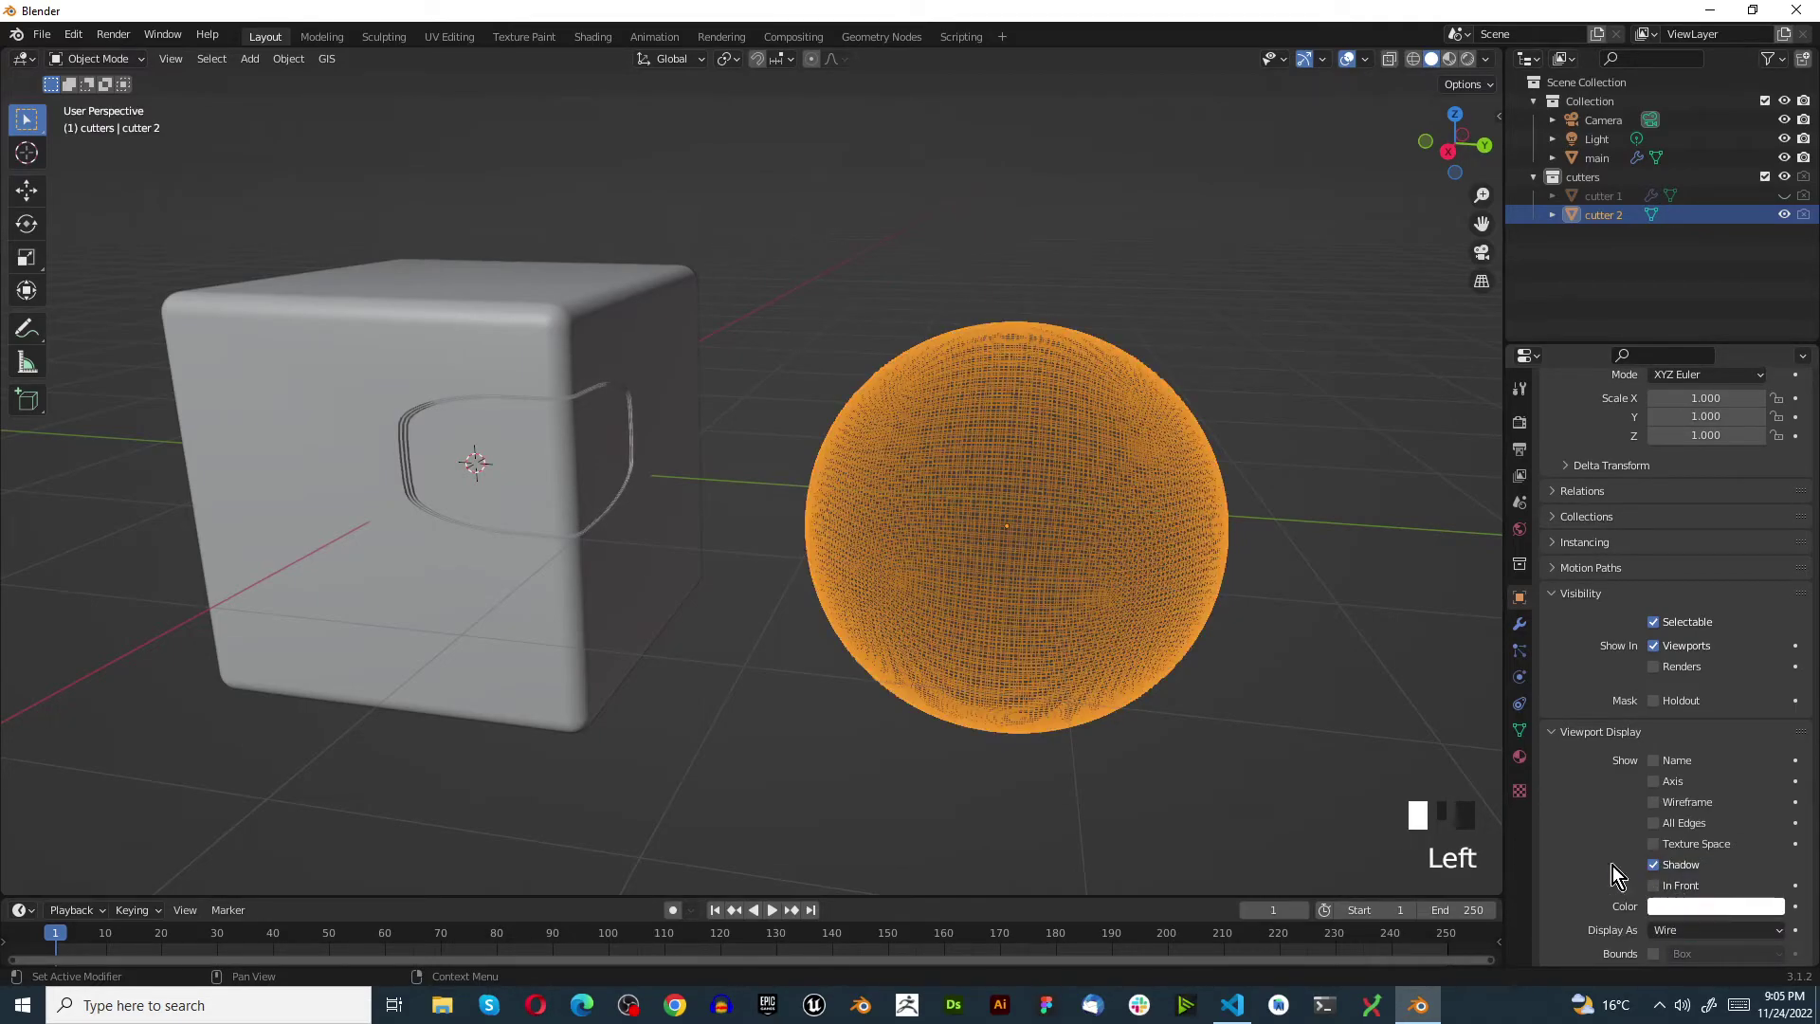
Move cutter 2 in the top view so that it overlaps a corner of the main cube
scroll(1003, 523, up, 1)
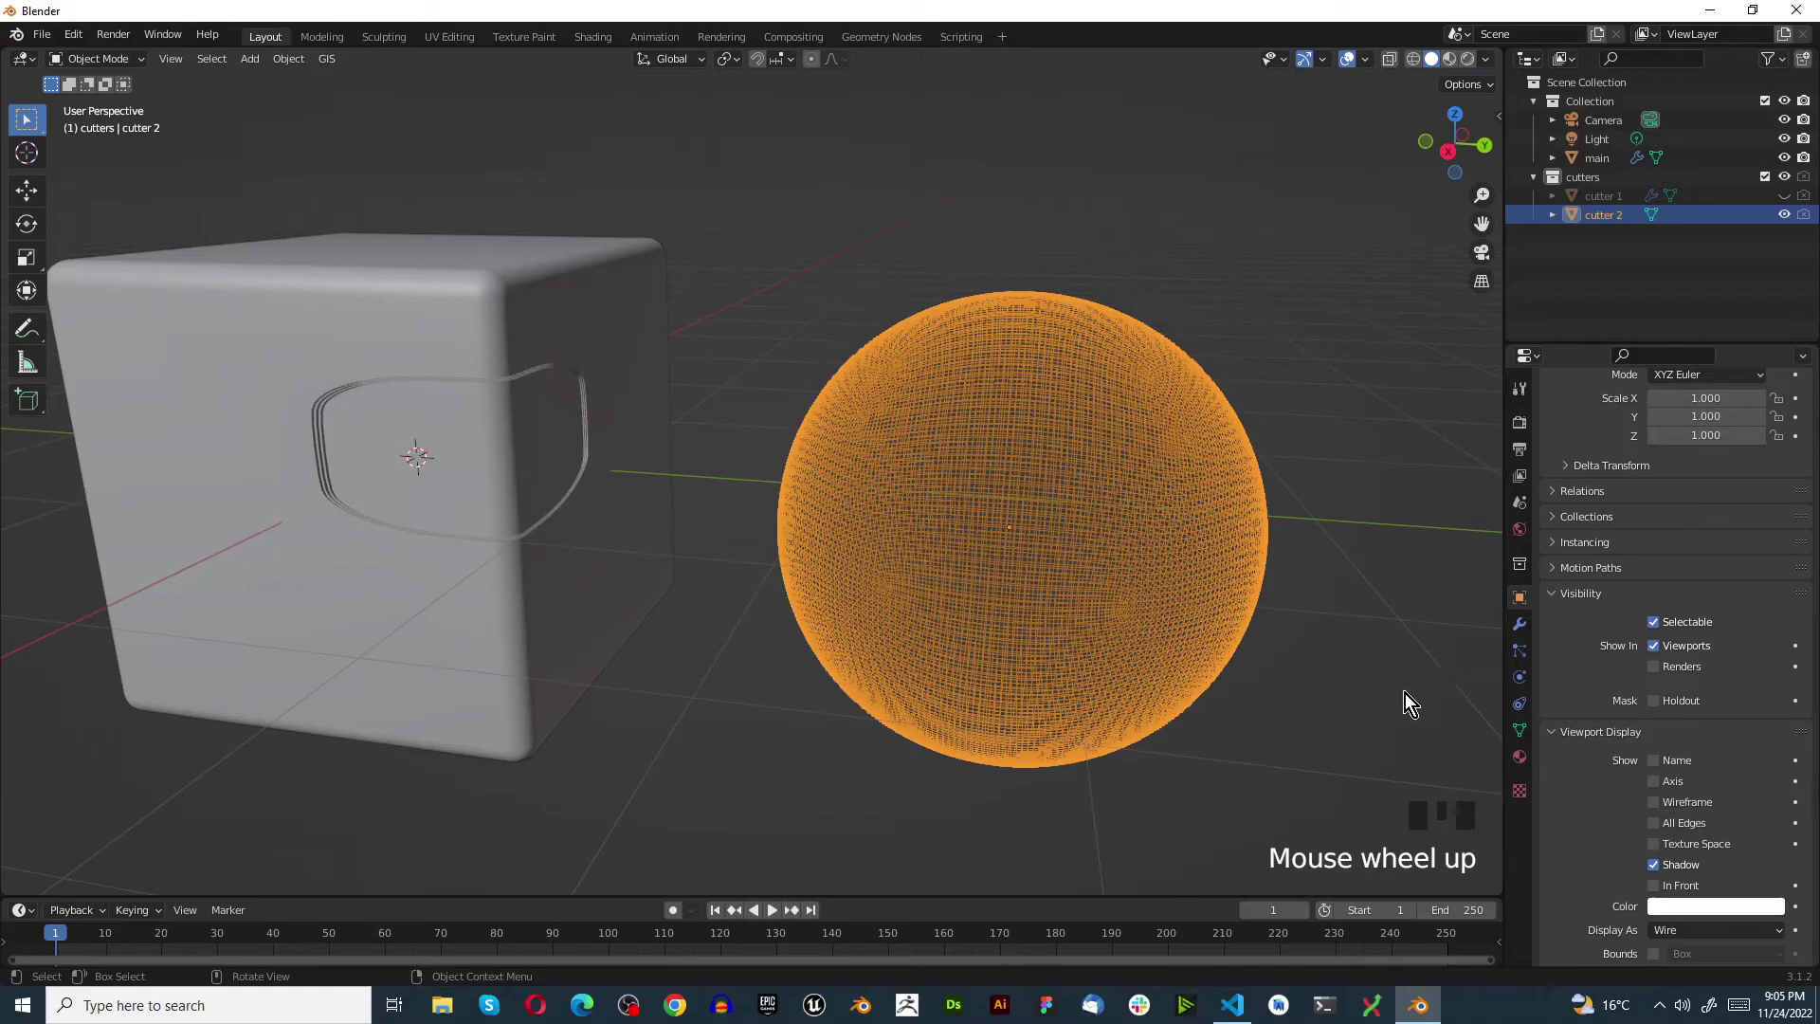
scroll(1077, 588, down, 3)
middle_drag(1077, 588, 1075, 611)
middle_click(1075, 579)
key(KP_7)
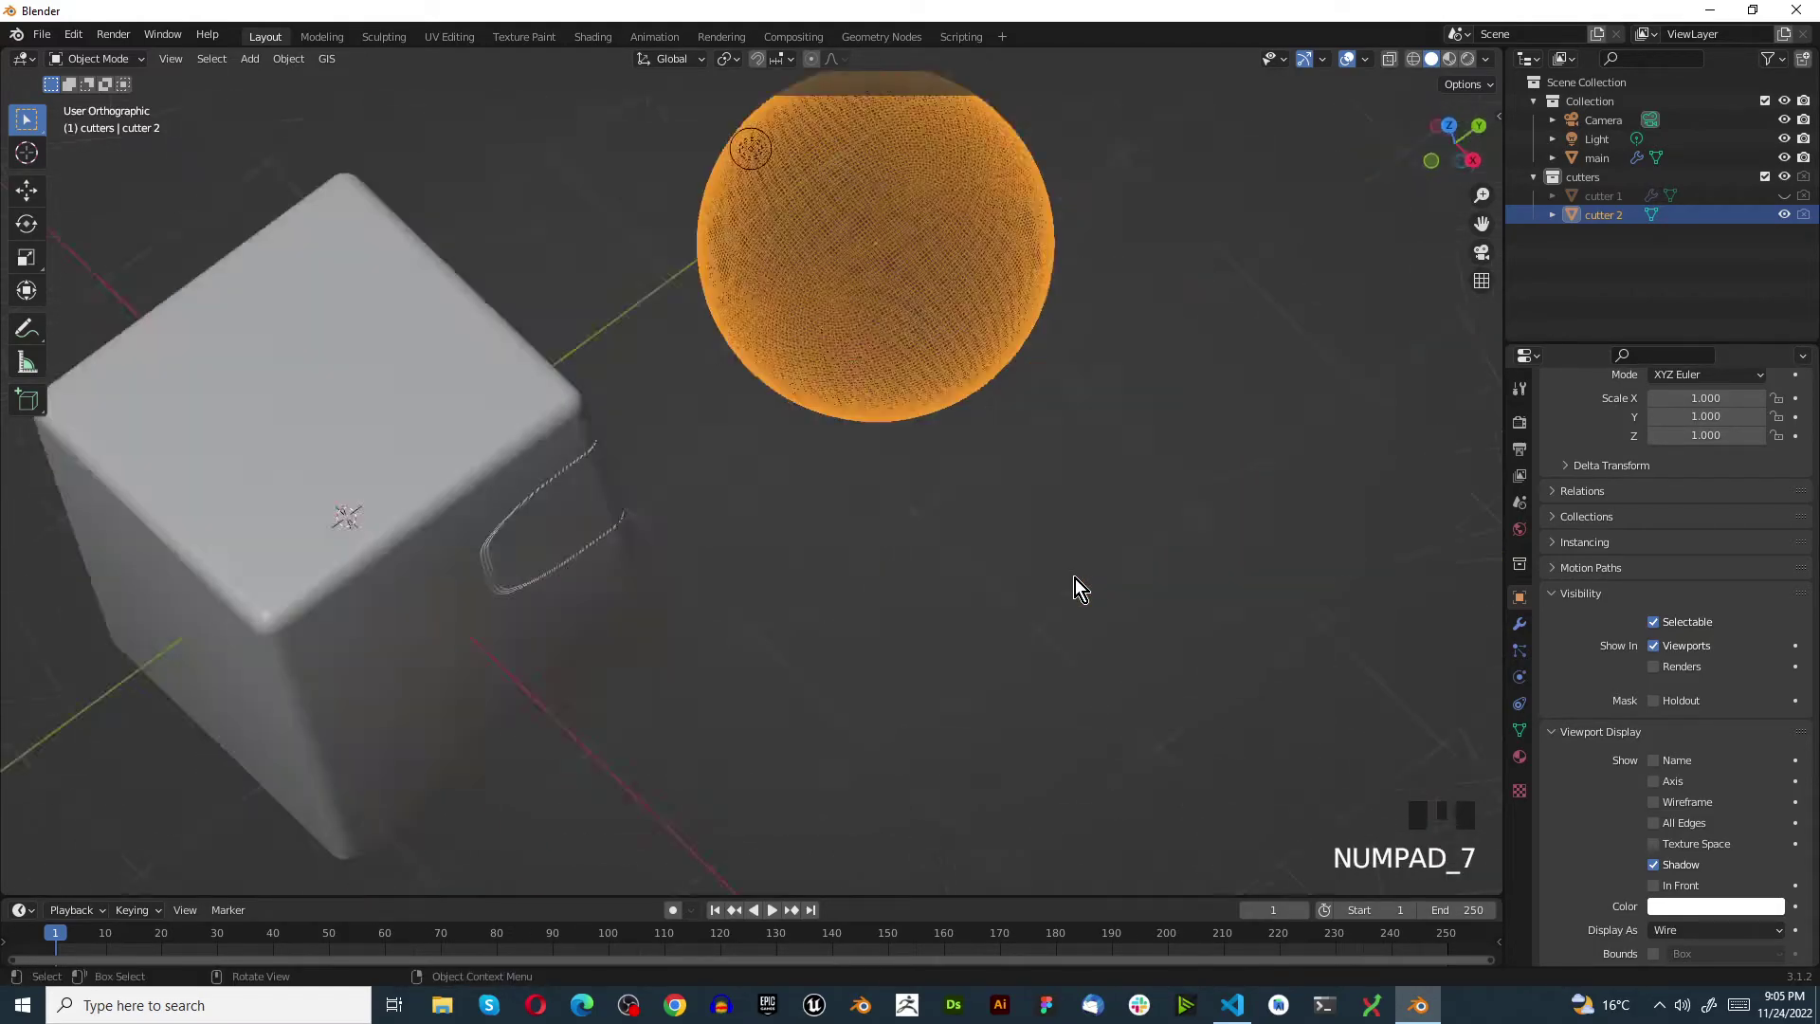
scroll(394, 294, up, 2)
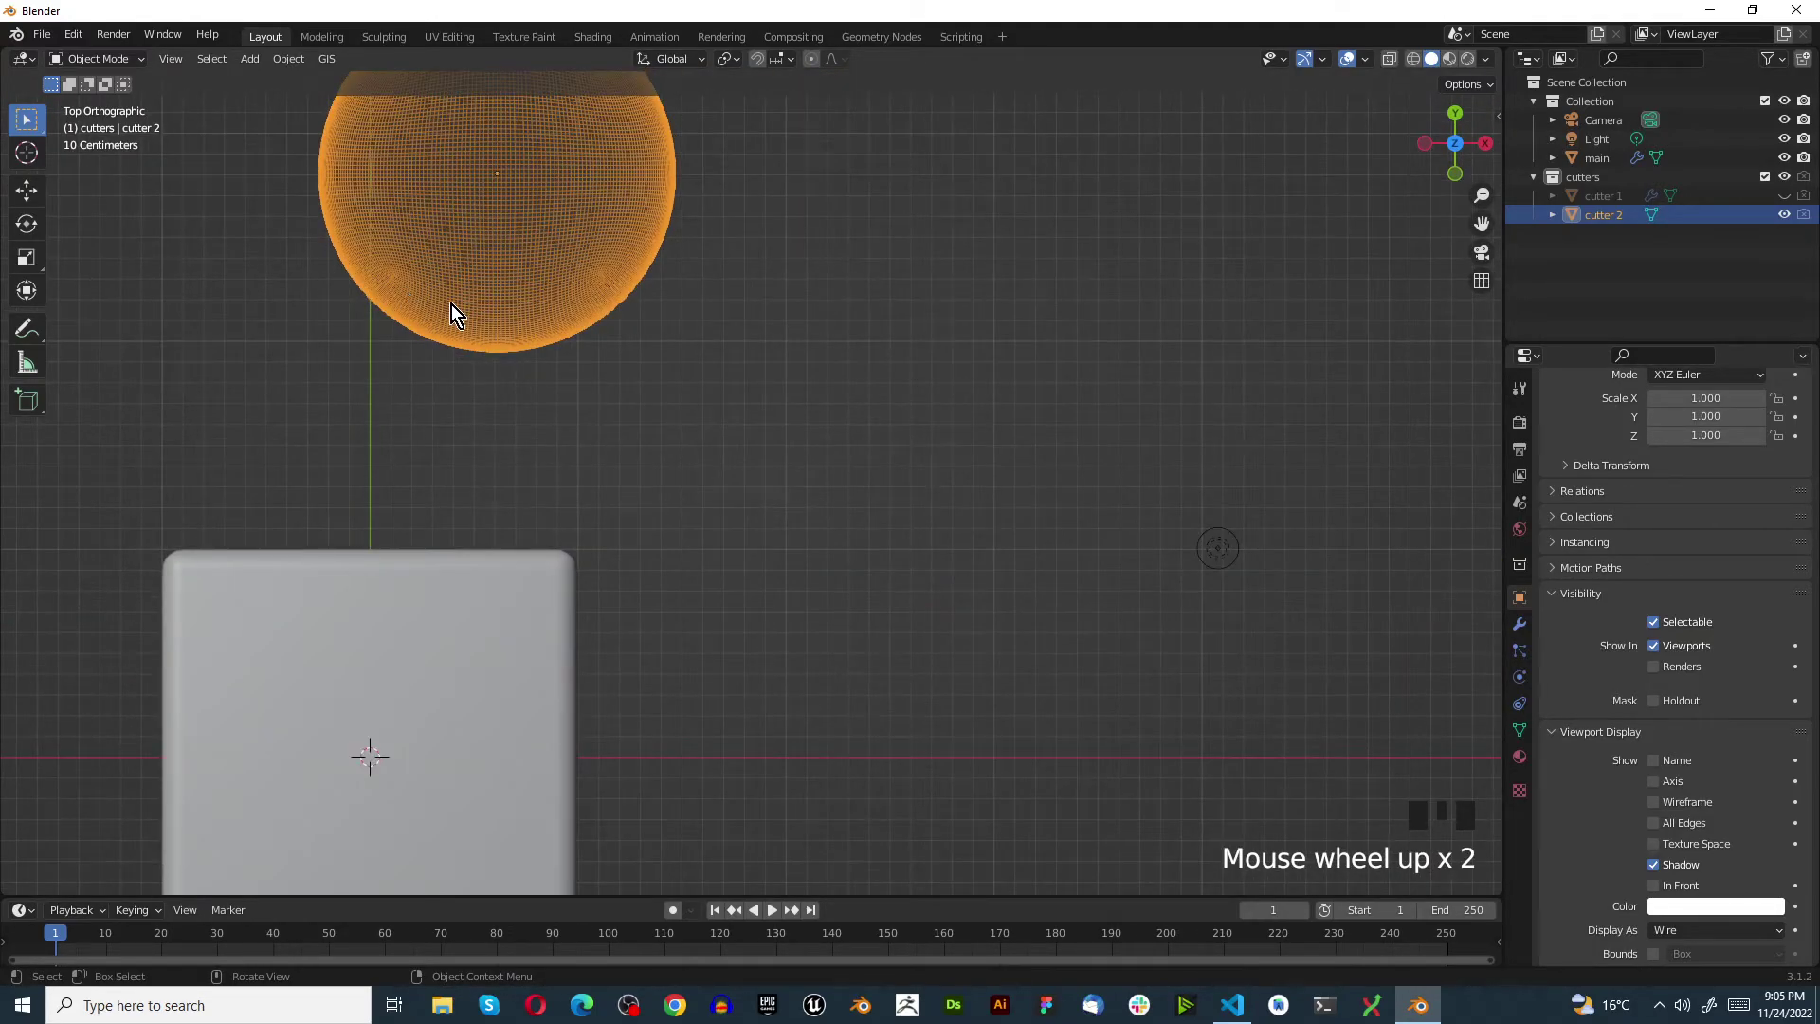
key(g)
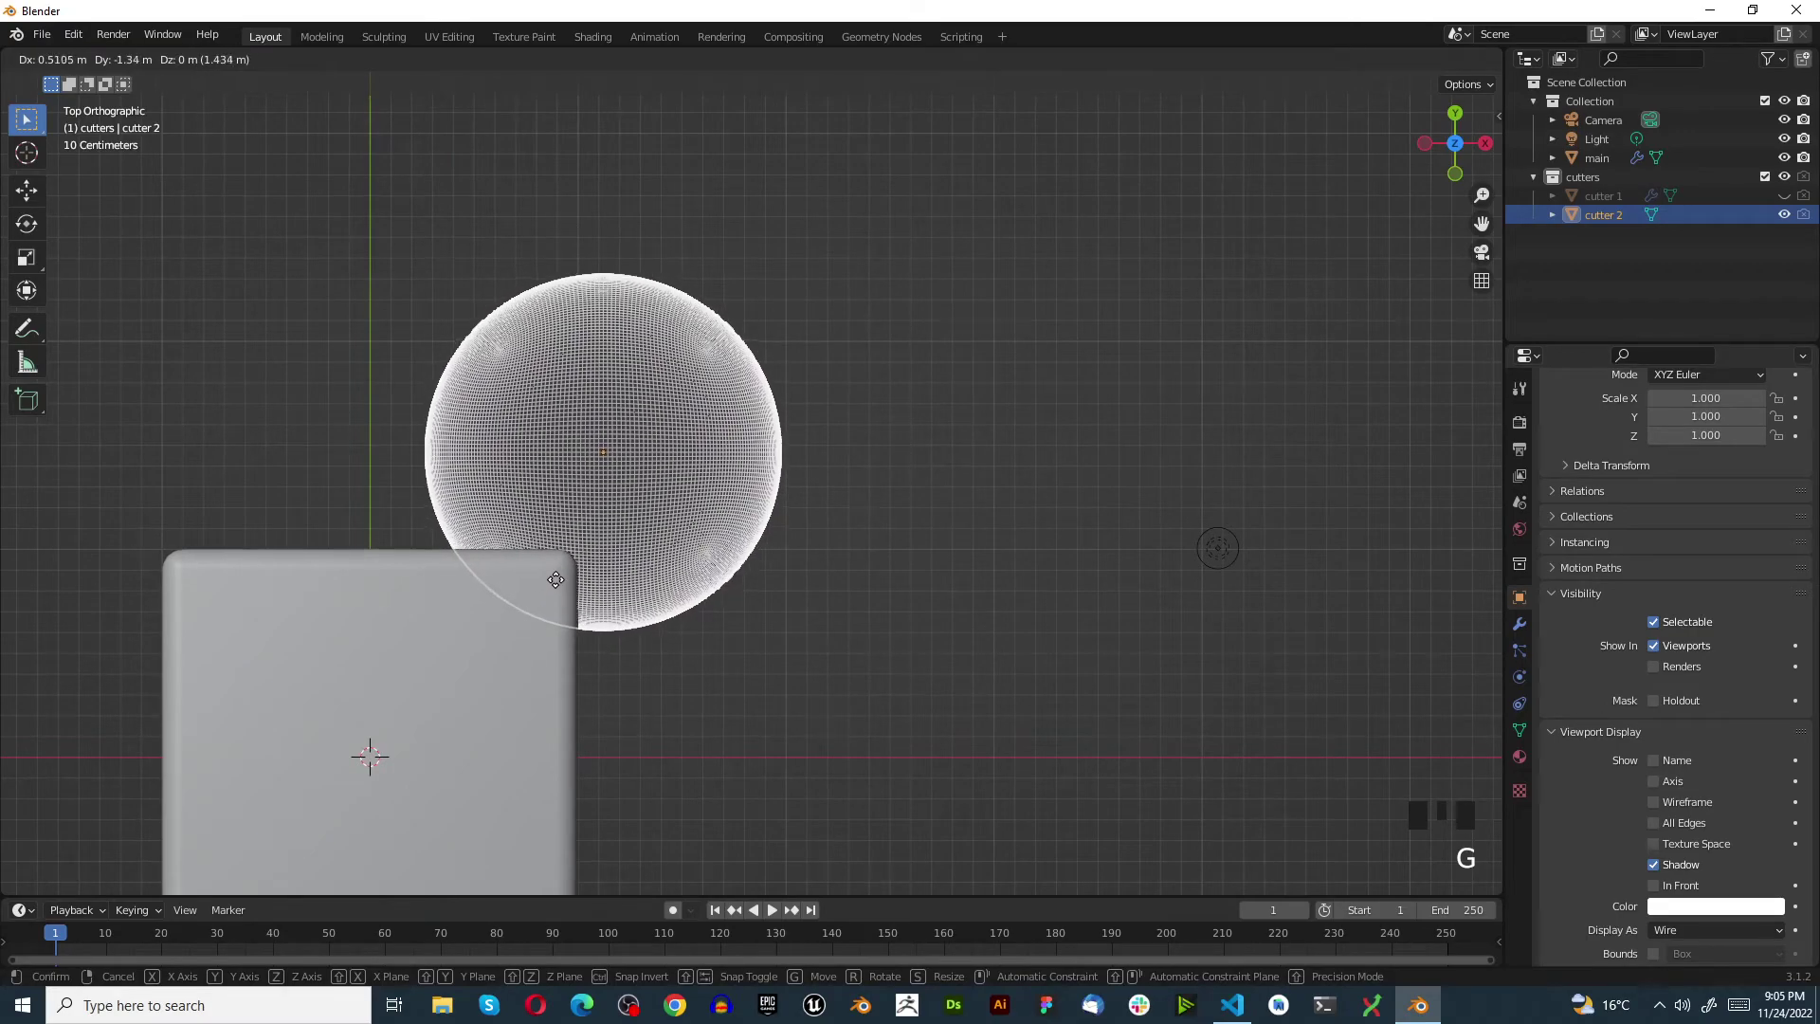
click(488, 593)
Duplicate the main cube's Boolean modifier and set cutter 2 as the object of the copy
middle_drag(489, 593, 448, 424)
scroll(622, 536, up, 3)
middle_drag(622, 537, 671, 547)
scroll(681, 539, up, 4)
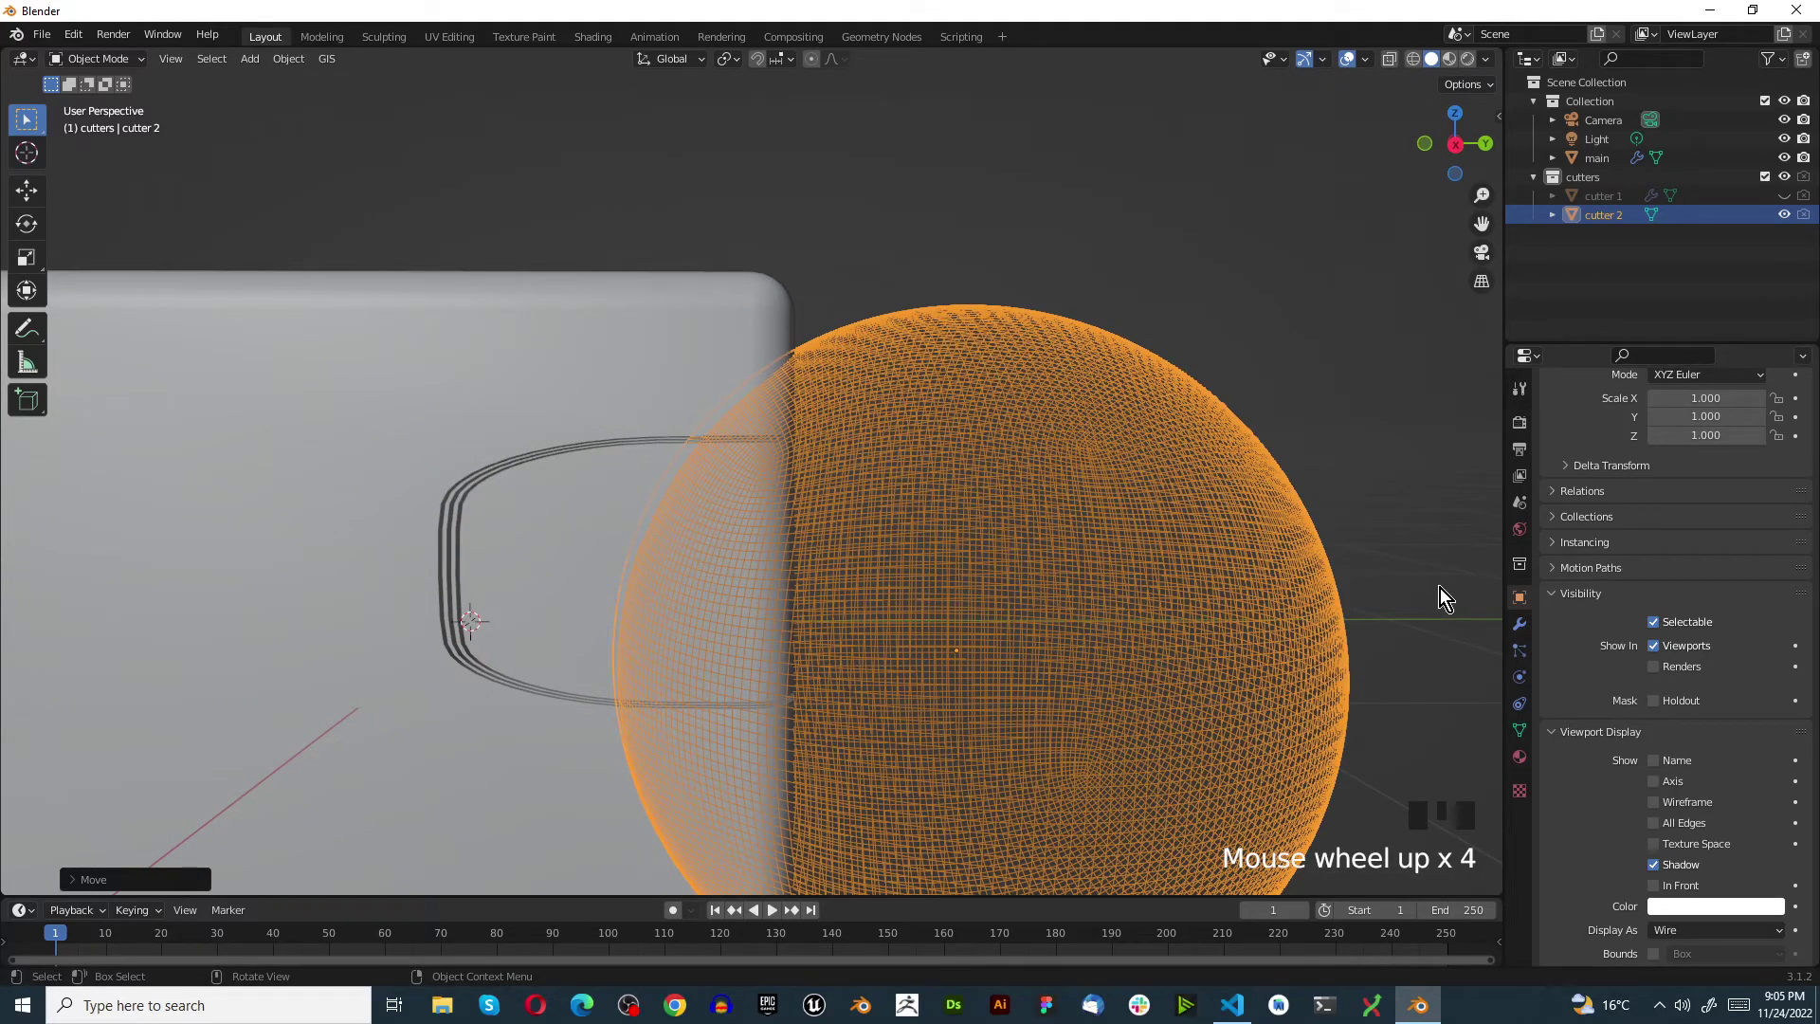
click(590, 355)
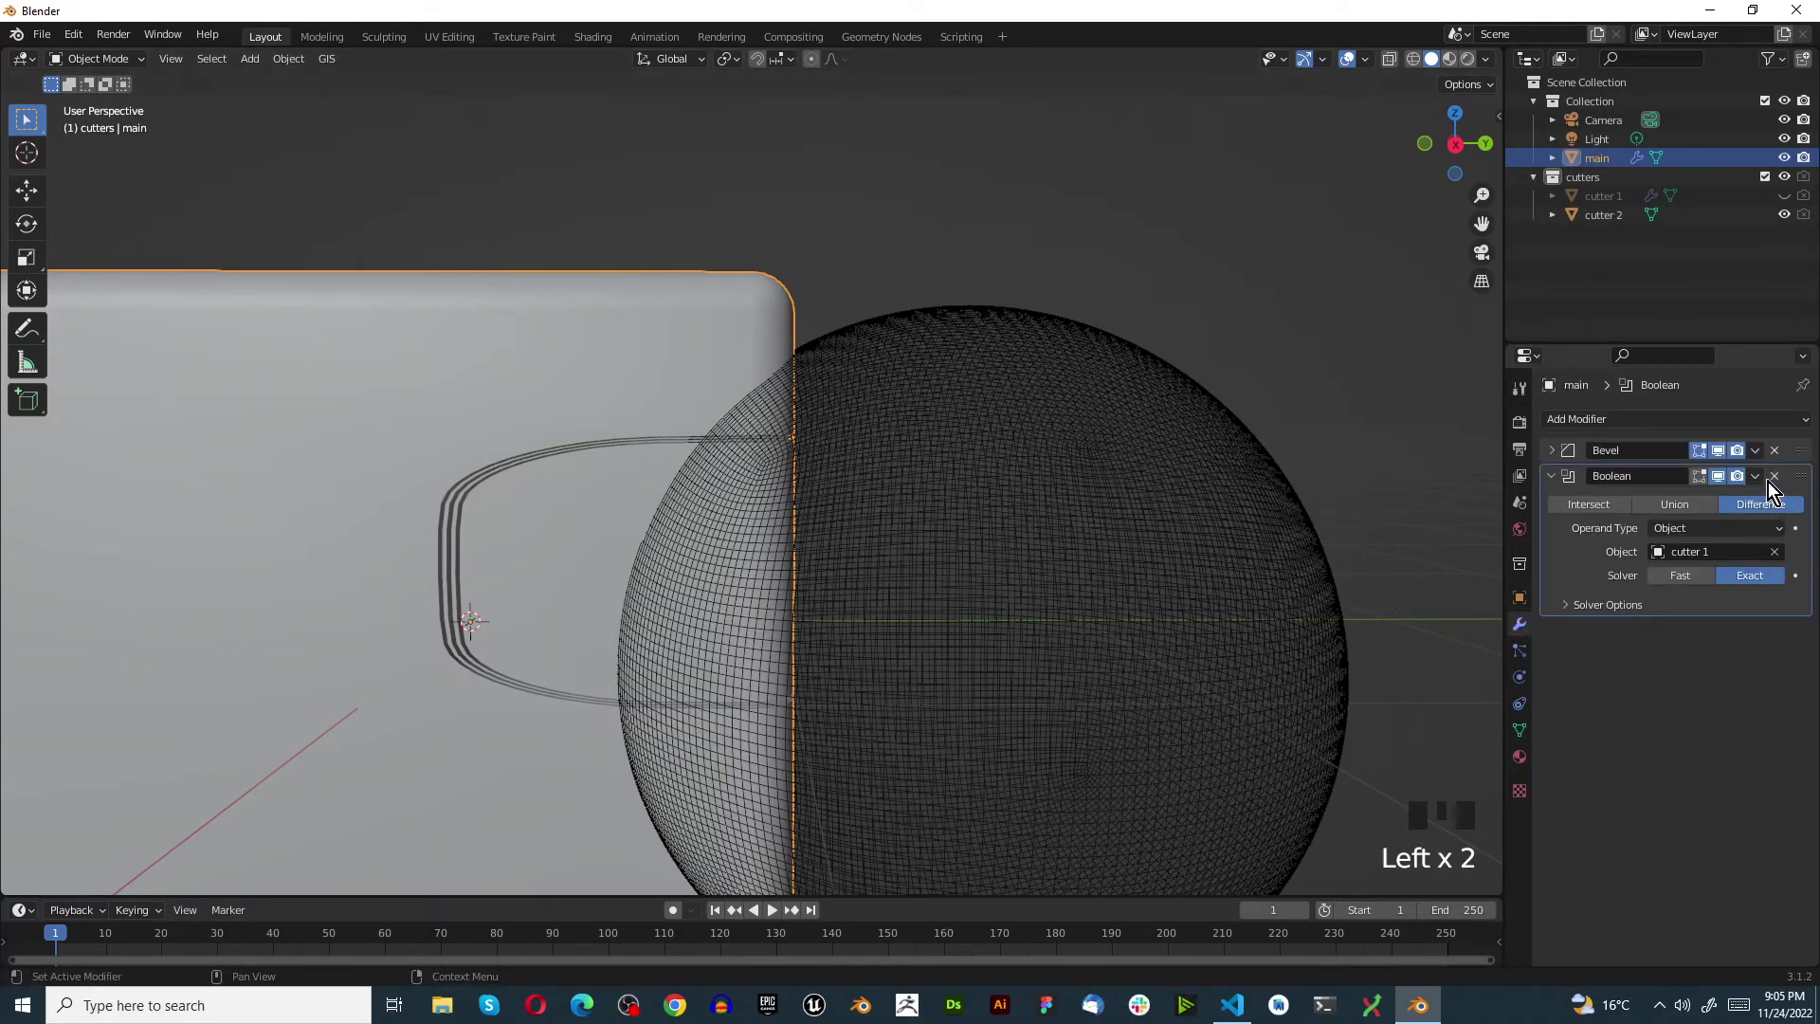
click(1757, 476)
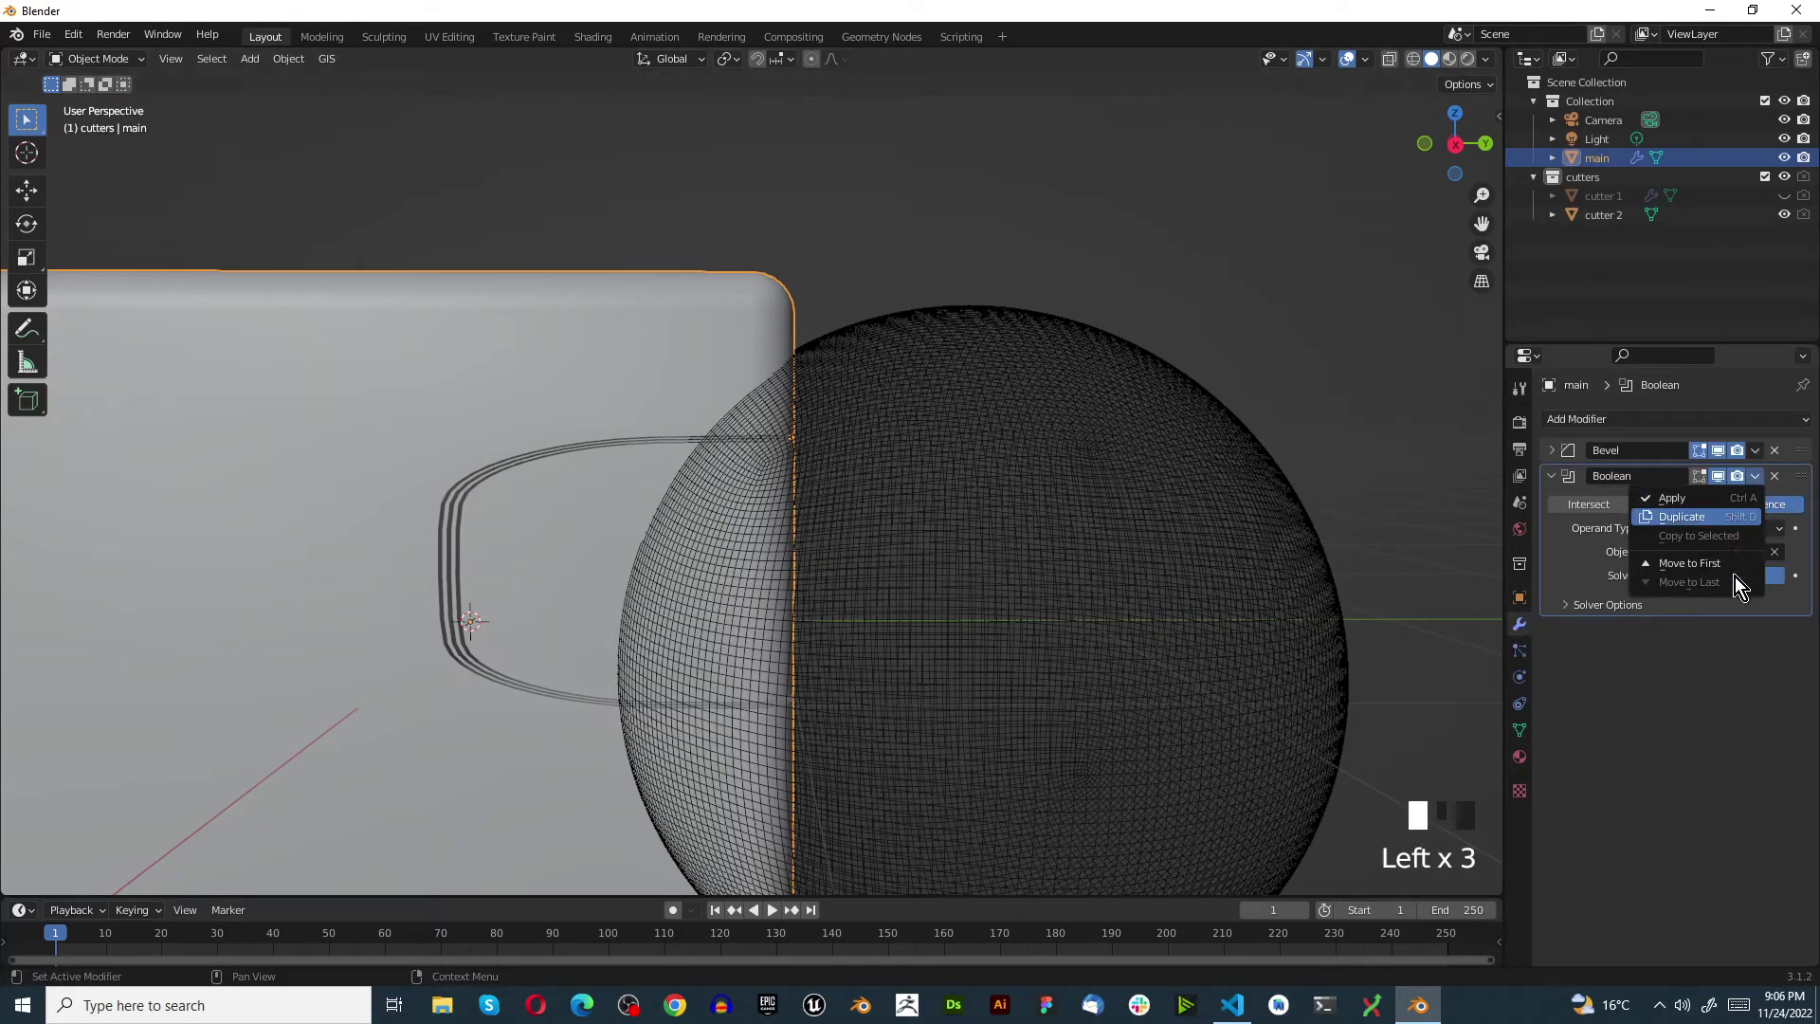
click(1775, 706)
click(1775, 706)
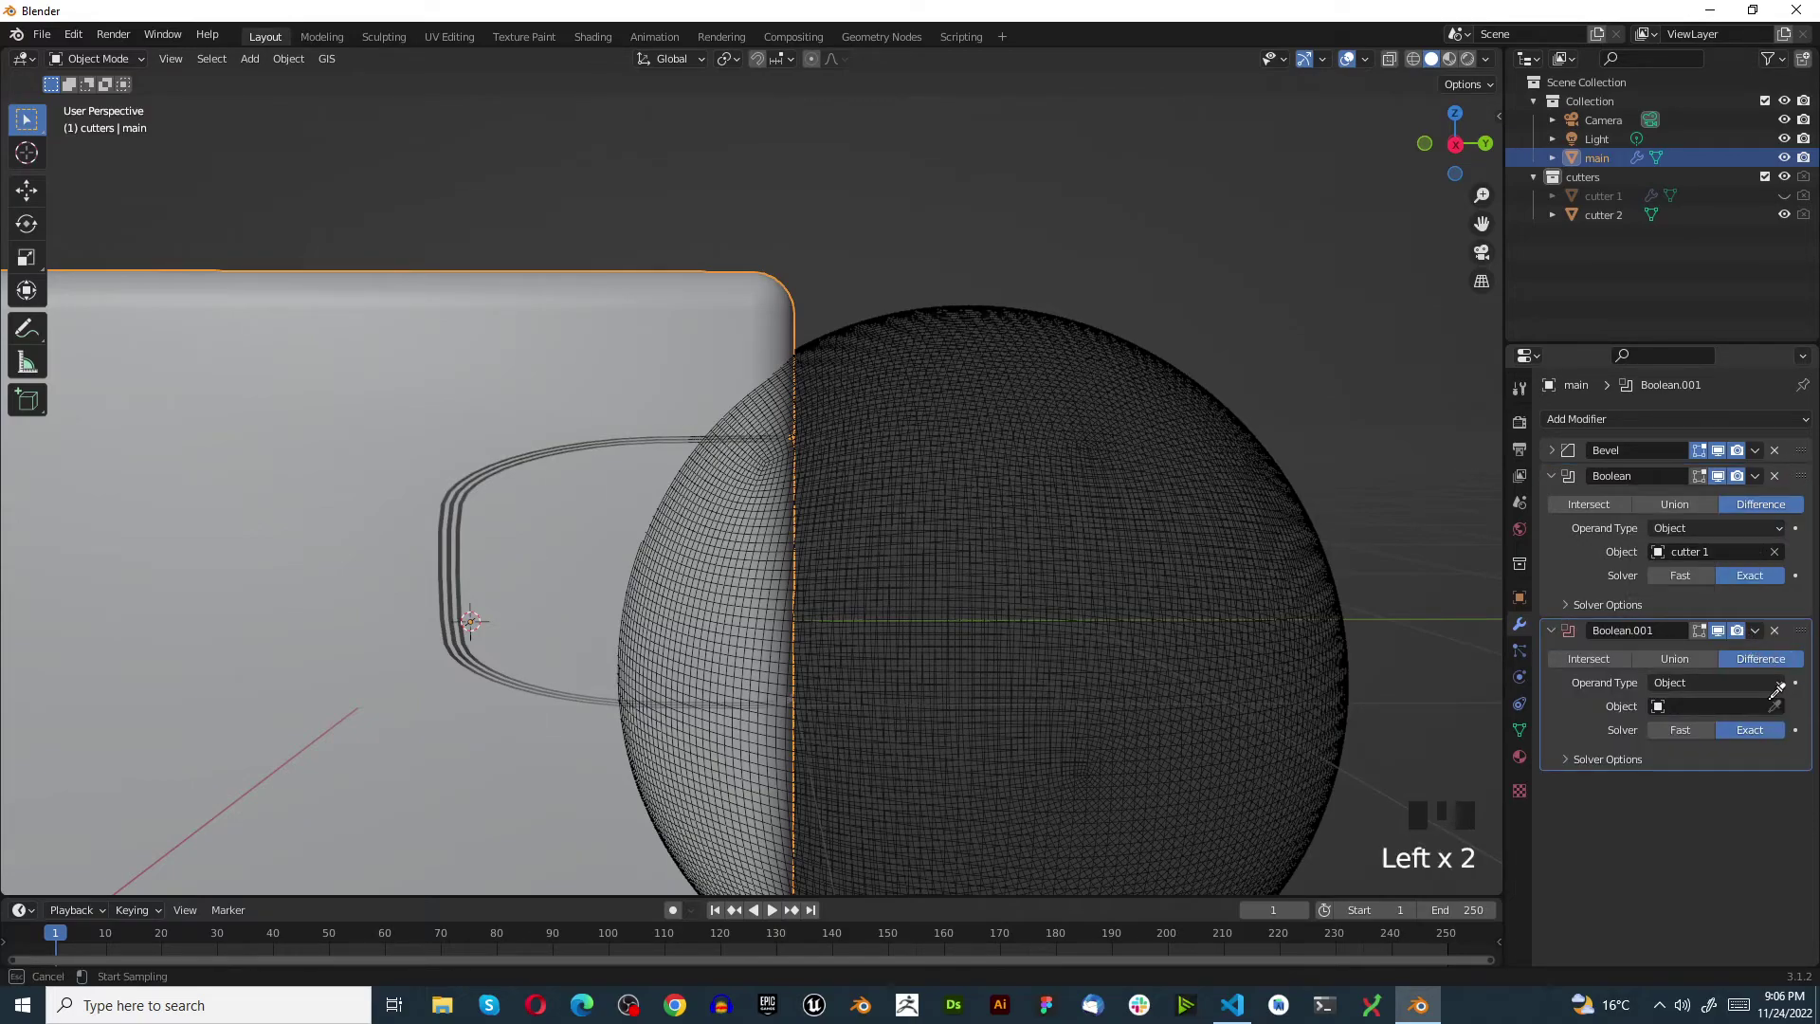
click(1152, 490)
Try moving cutter 2 across the main cube's corner to preview how the cut follows it
scroll(806, 495, down, 3)
middle_drag(755, 503, 1047, 423)
click(1141, 438)
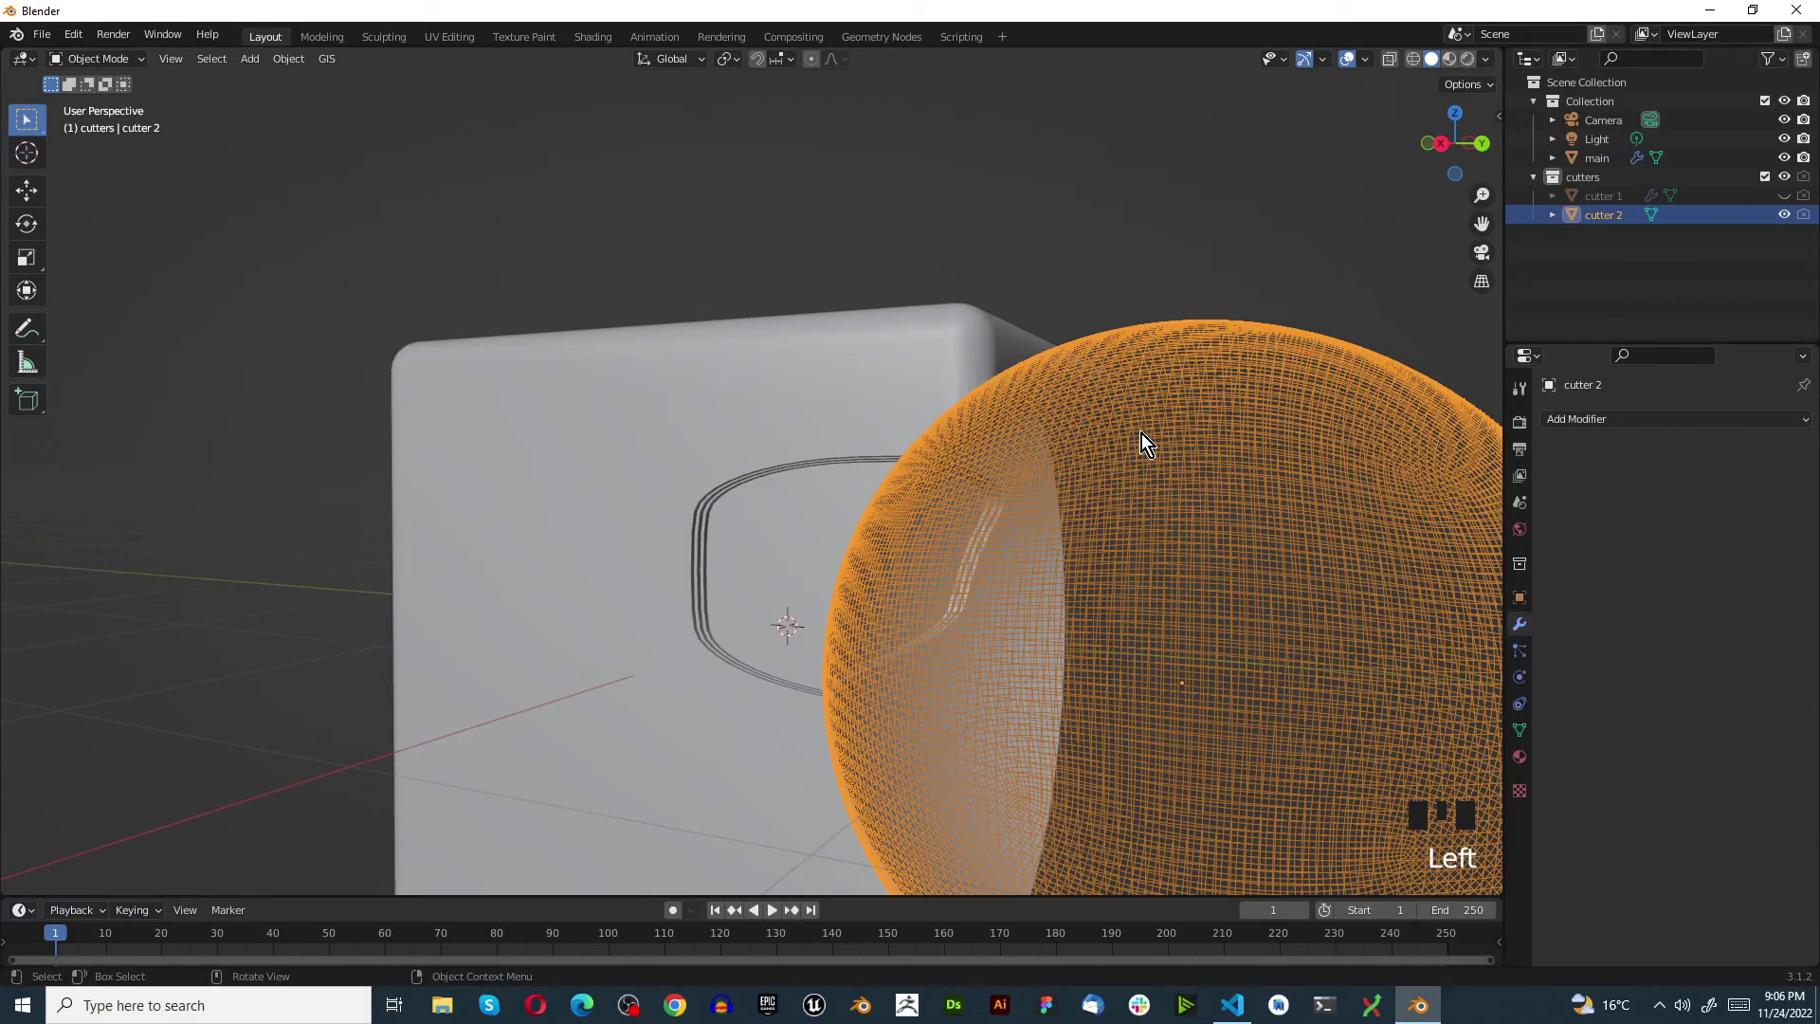
key(g)
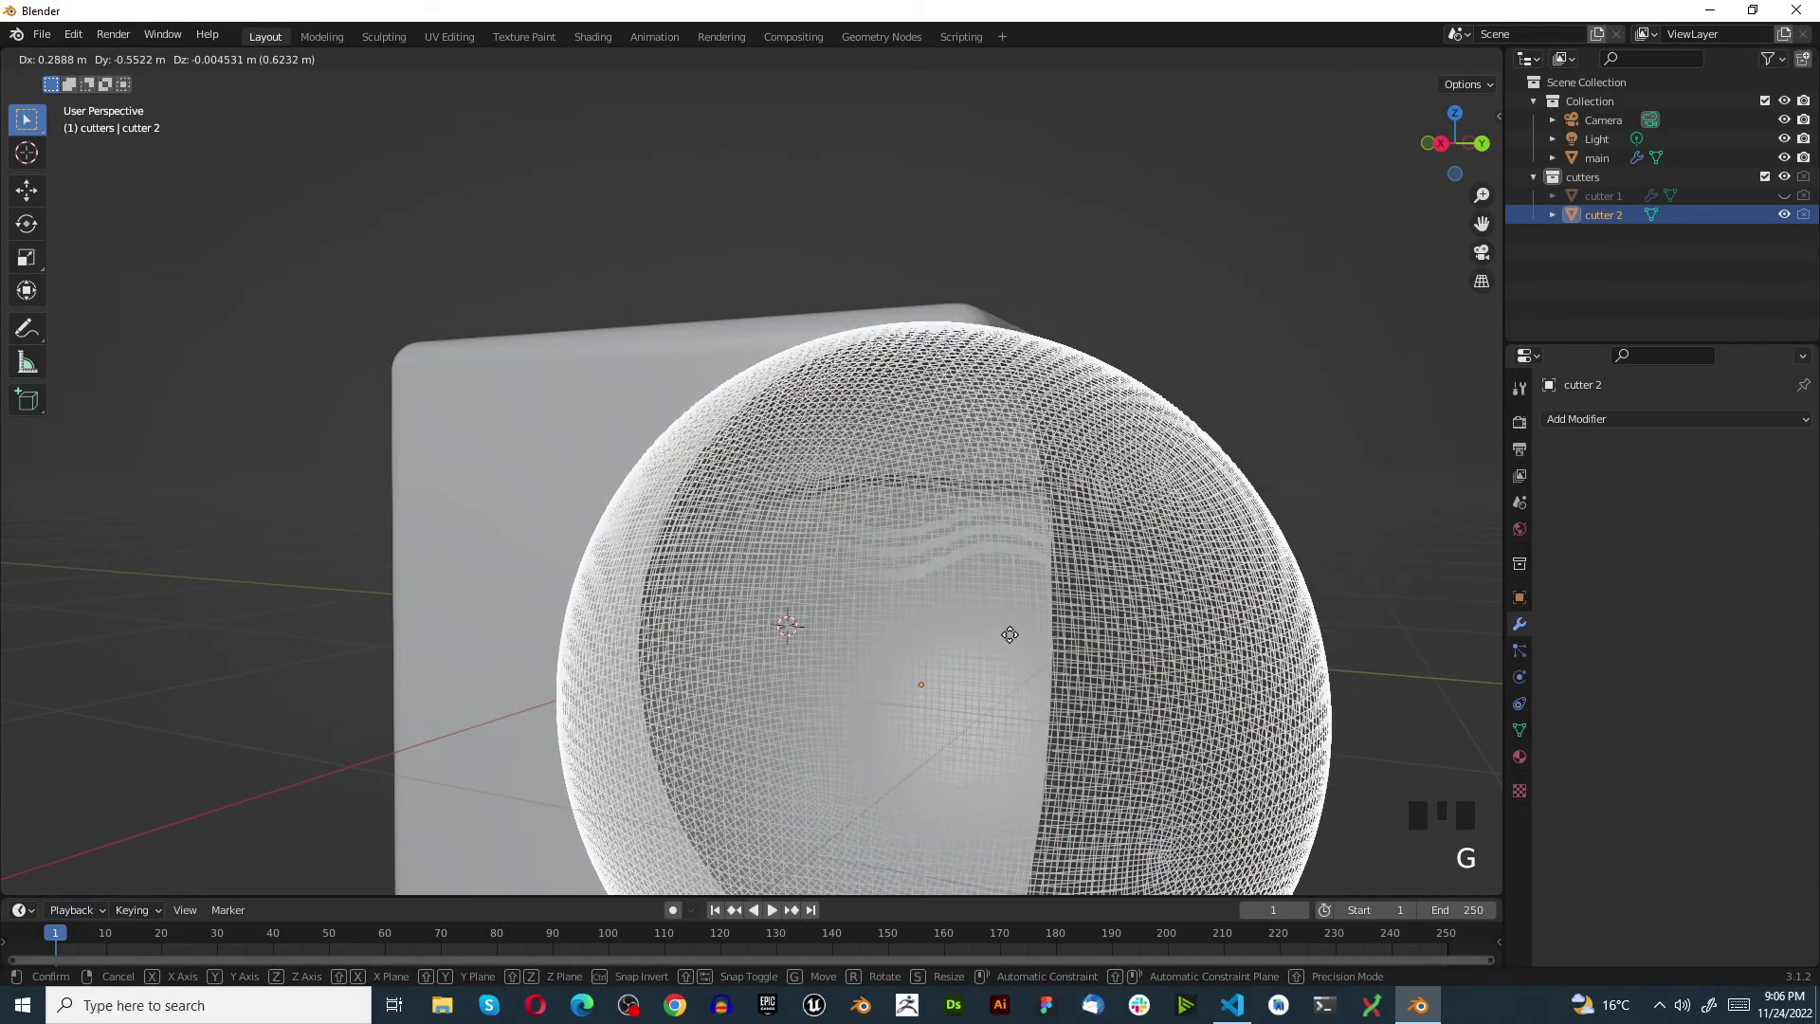
click(1066, 460)
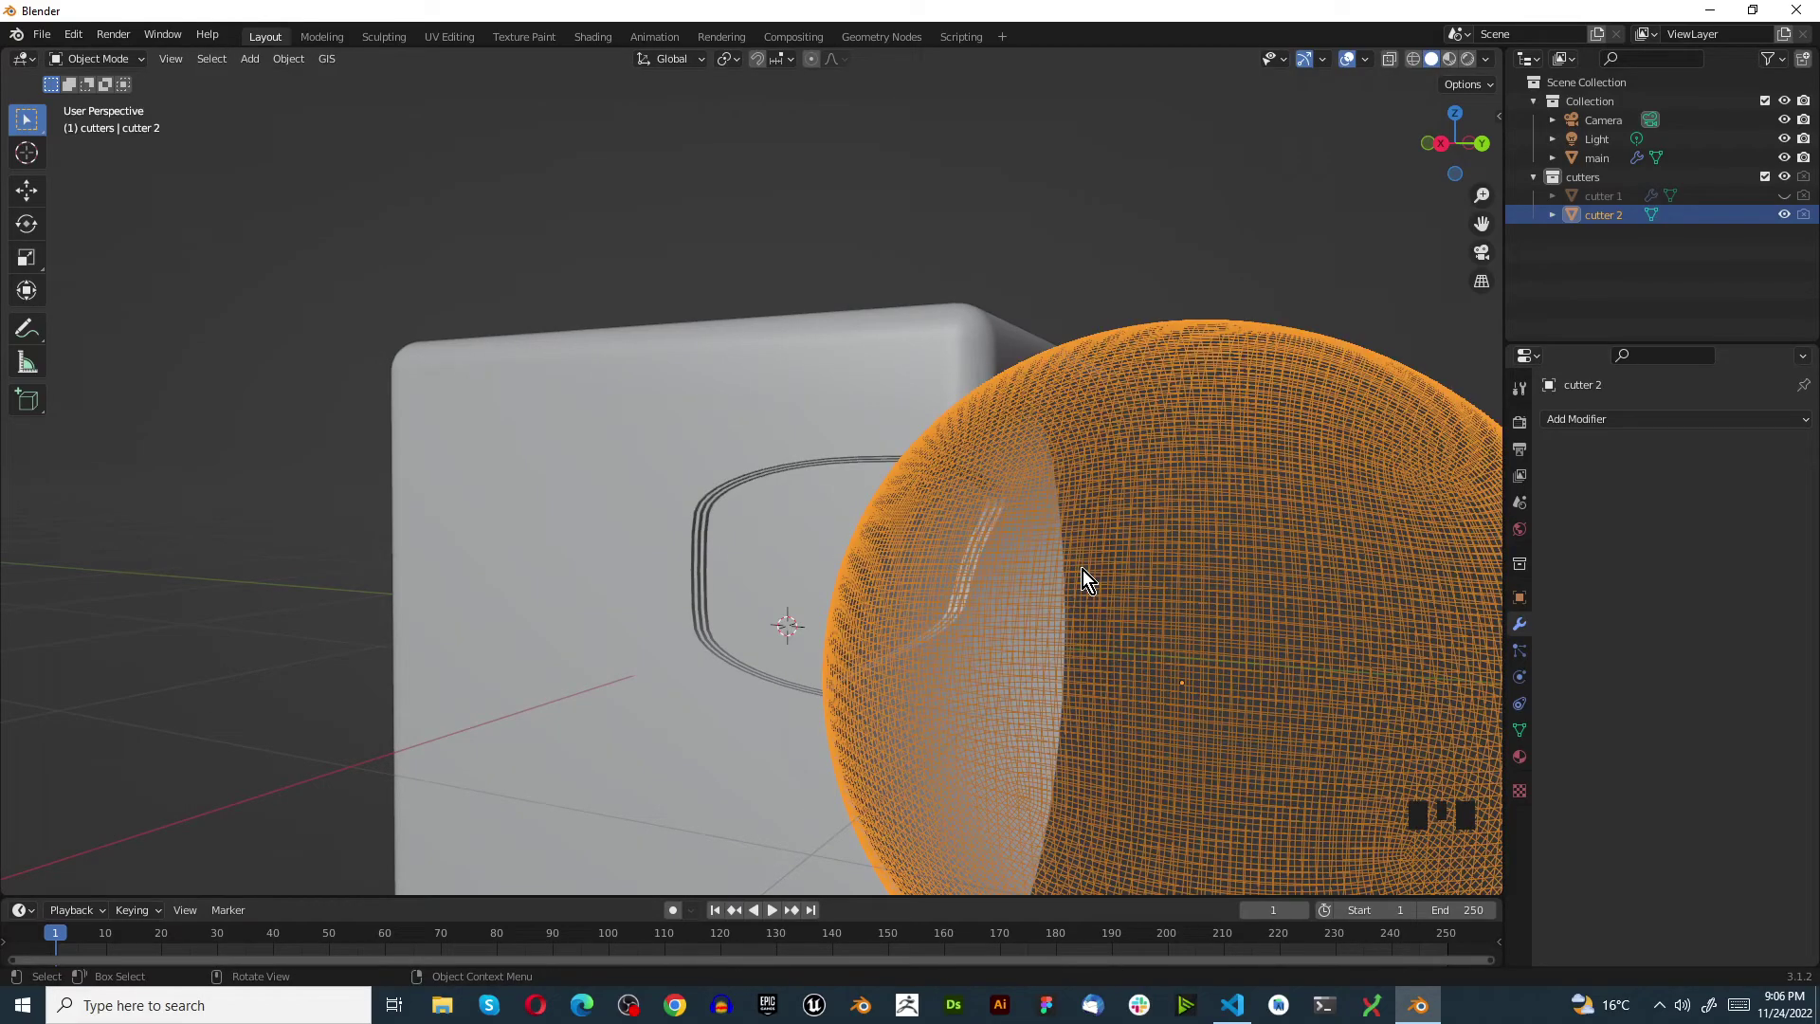
Hide cutter 2 in the viewport and examine the spherical recess it cuts into the main cube
key(h)
scroll(1020, 565, down, 6)
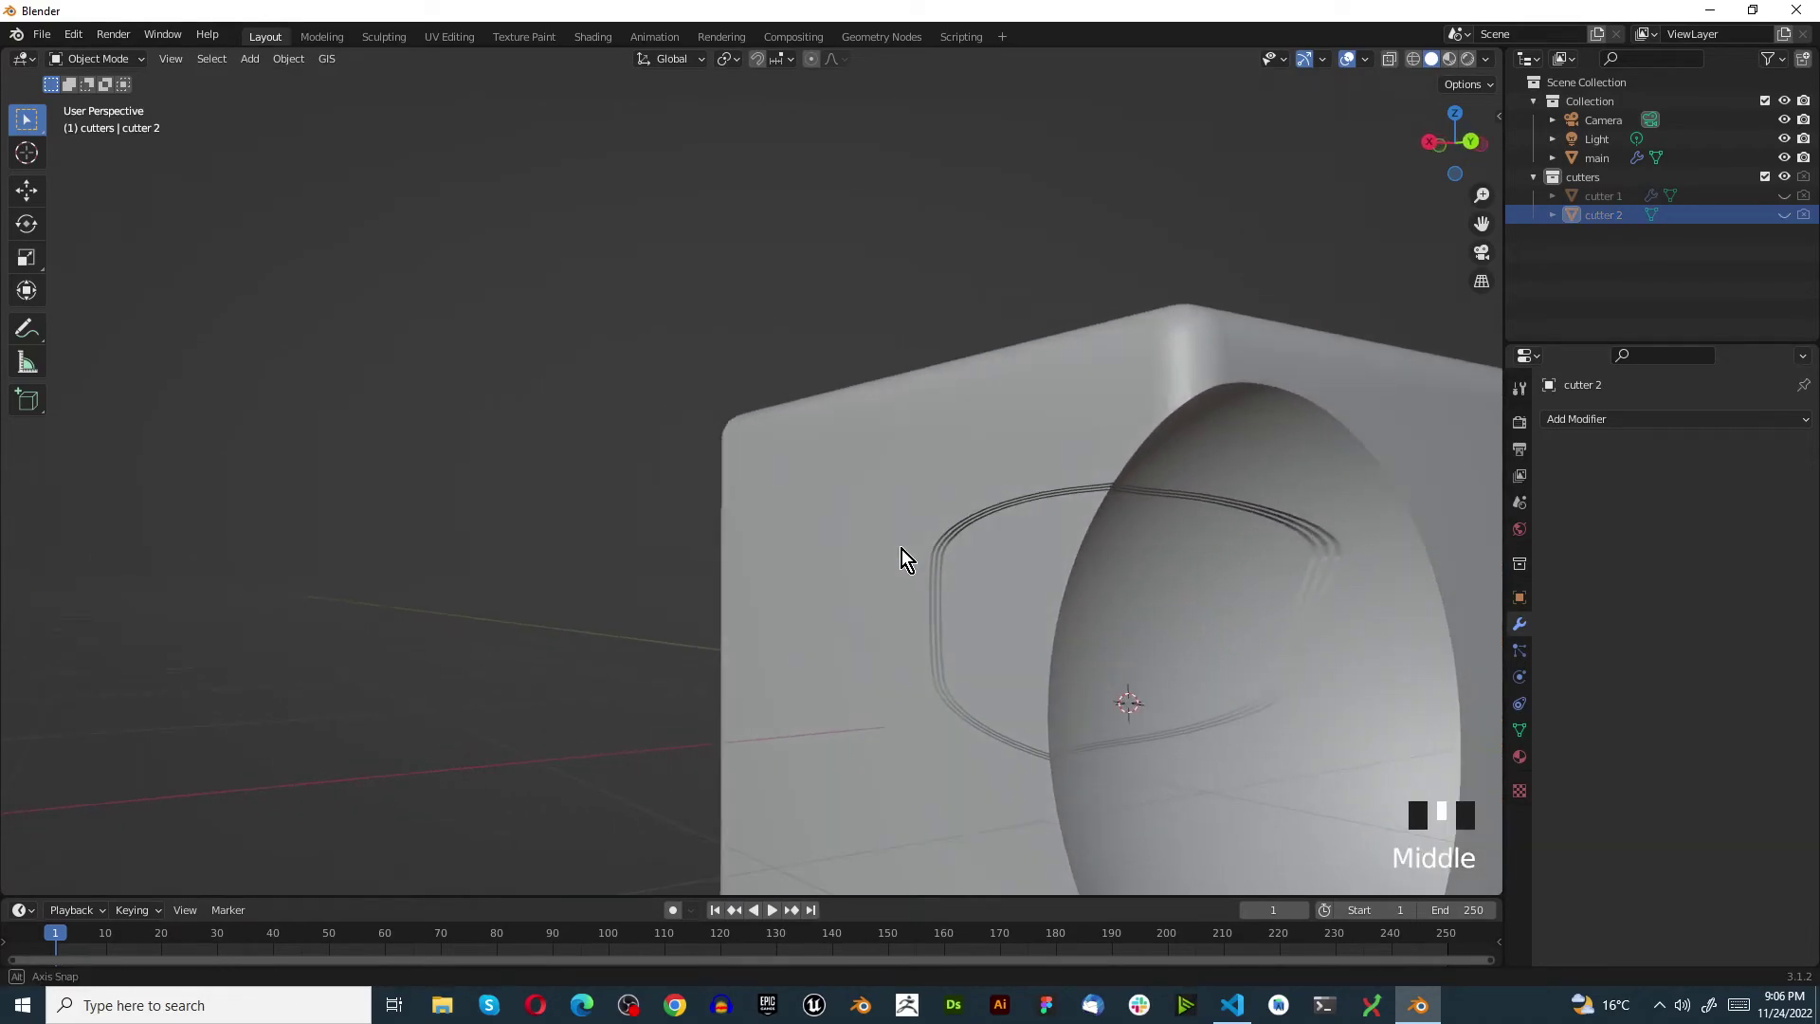
scroll(829, 479, up, 6)
middle_drag(1101, 532, 810, 432)
scroll(845, 464, down, 6)
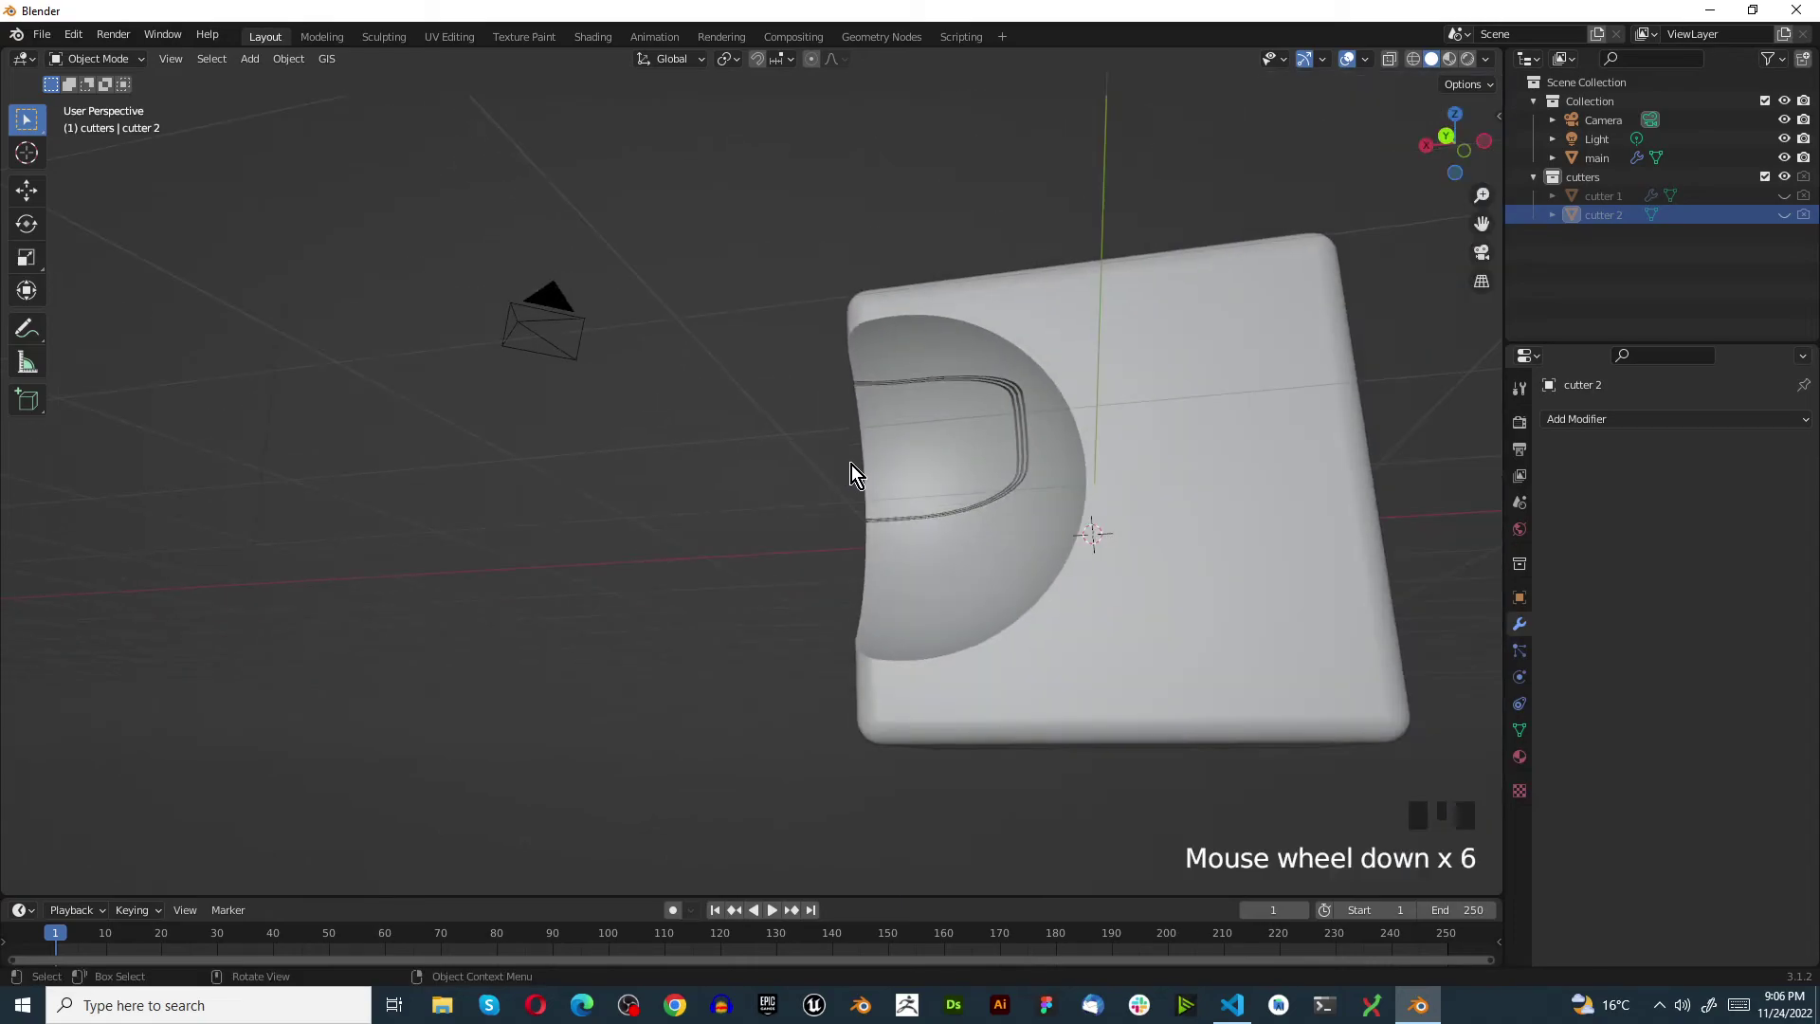
scroll(1066, 476, up, 5)
middle_drag(1066, 476, 926, 488)
scroll(891, 536, down, 5)
scroll(935, 374, up, 11)
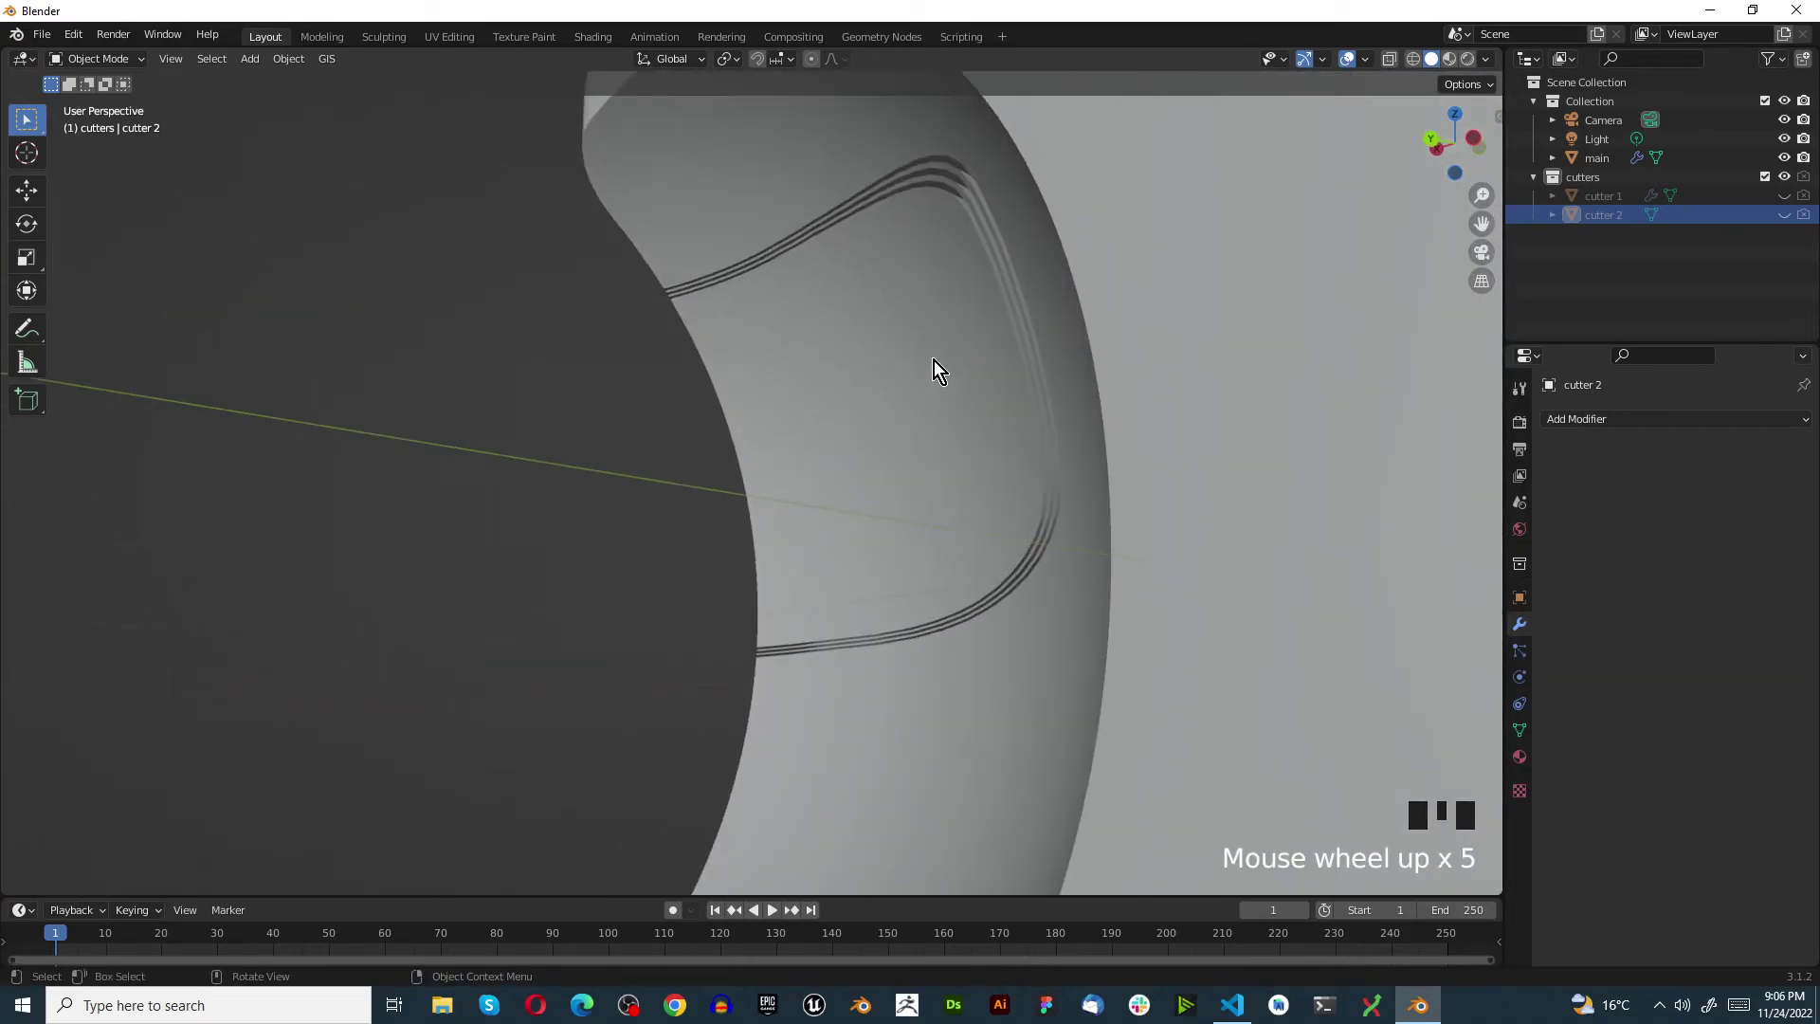
scroll(957, 377, up, 3)
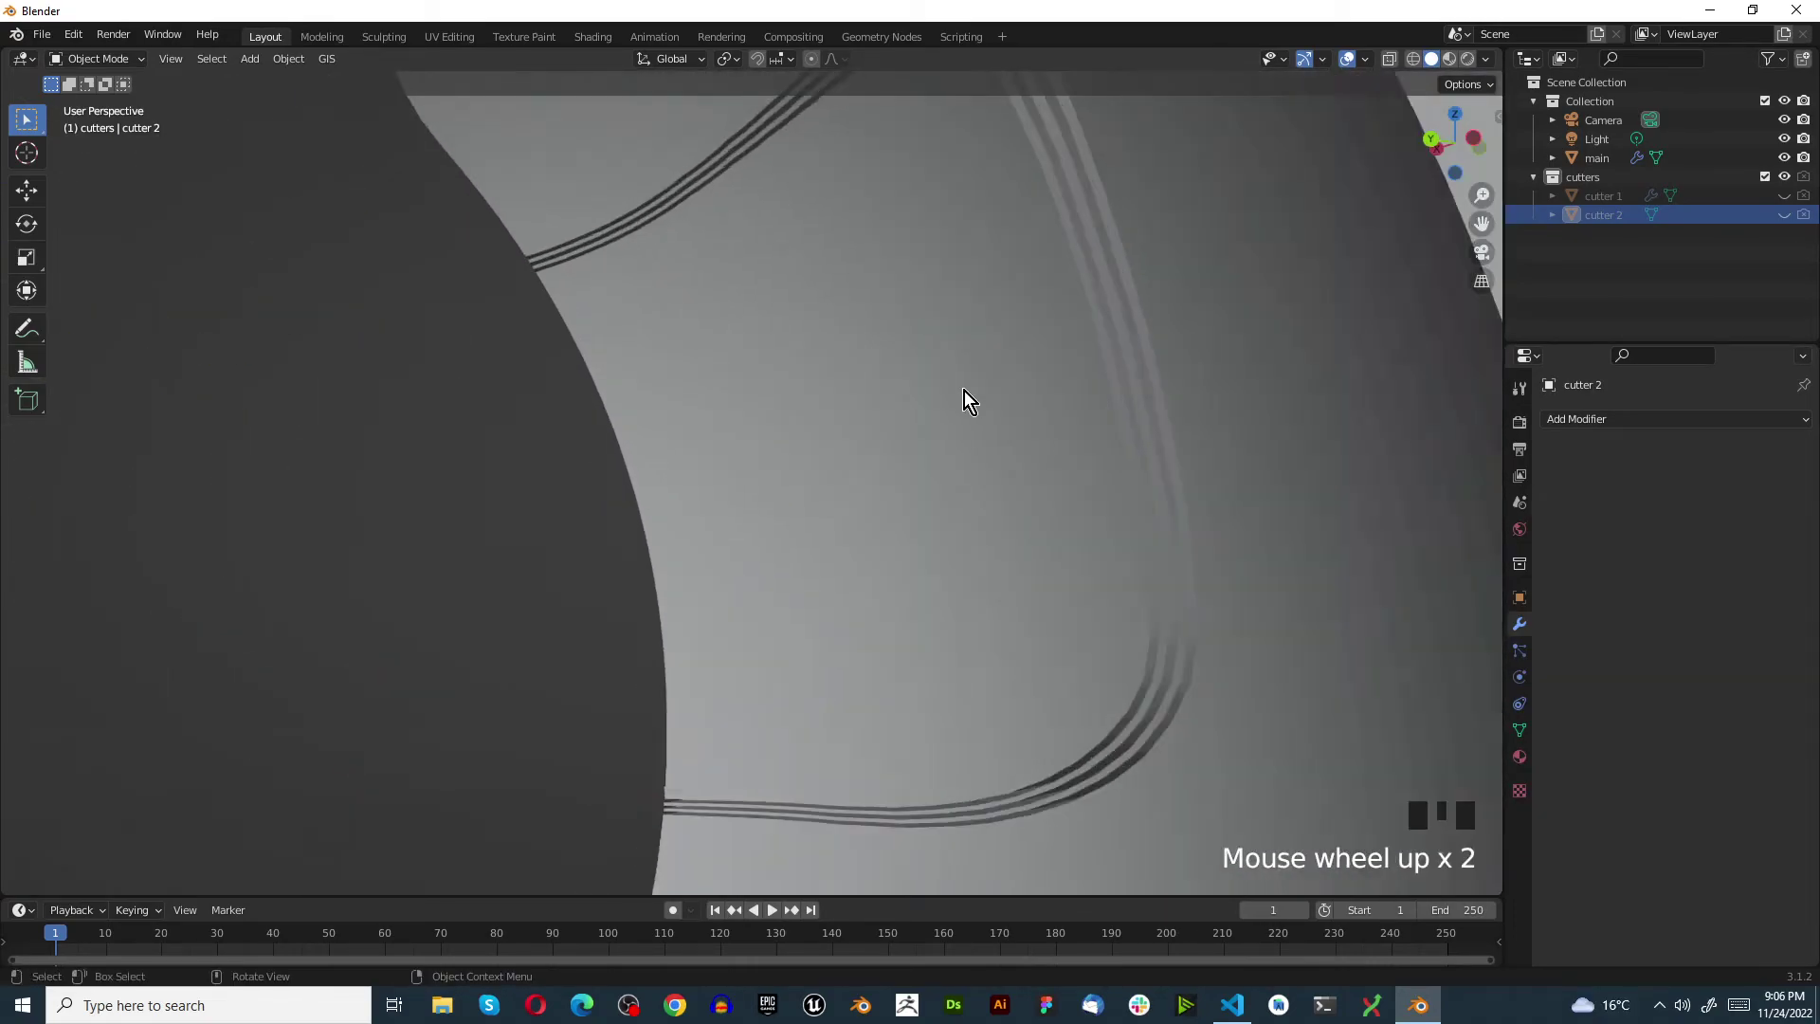
click(965, 390)
right_click(965, 391)
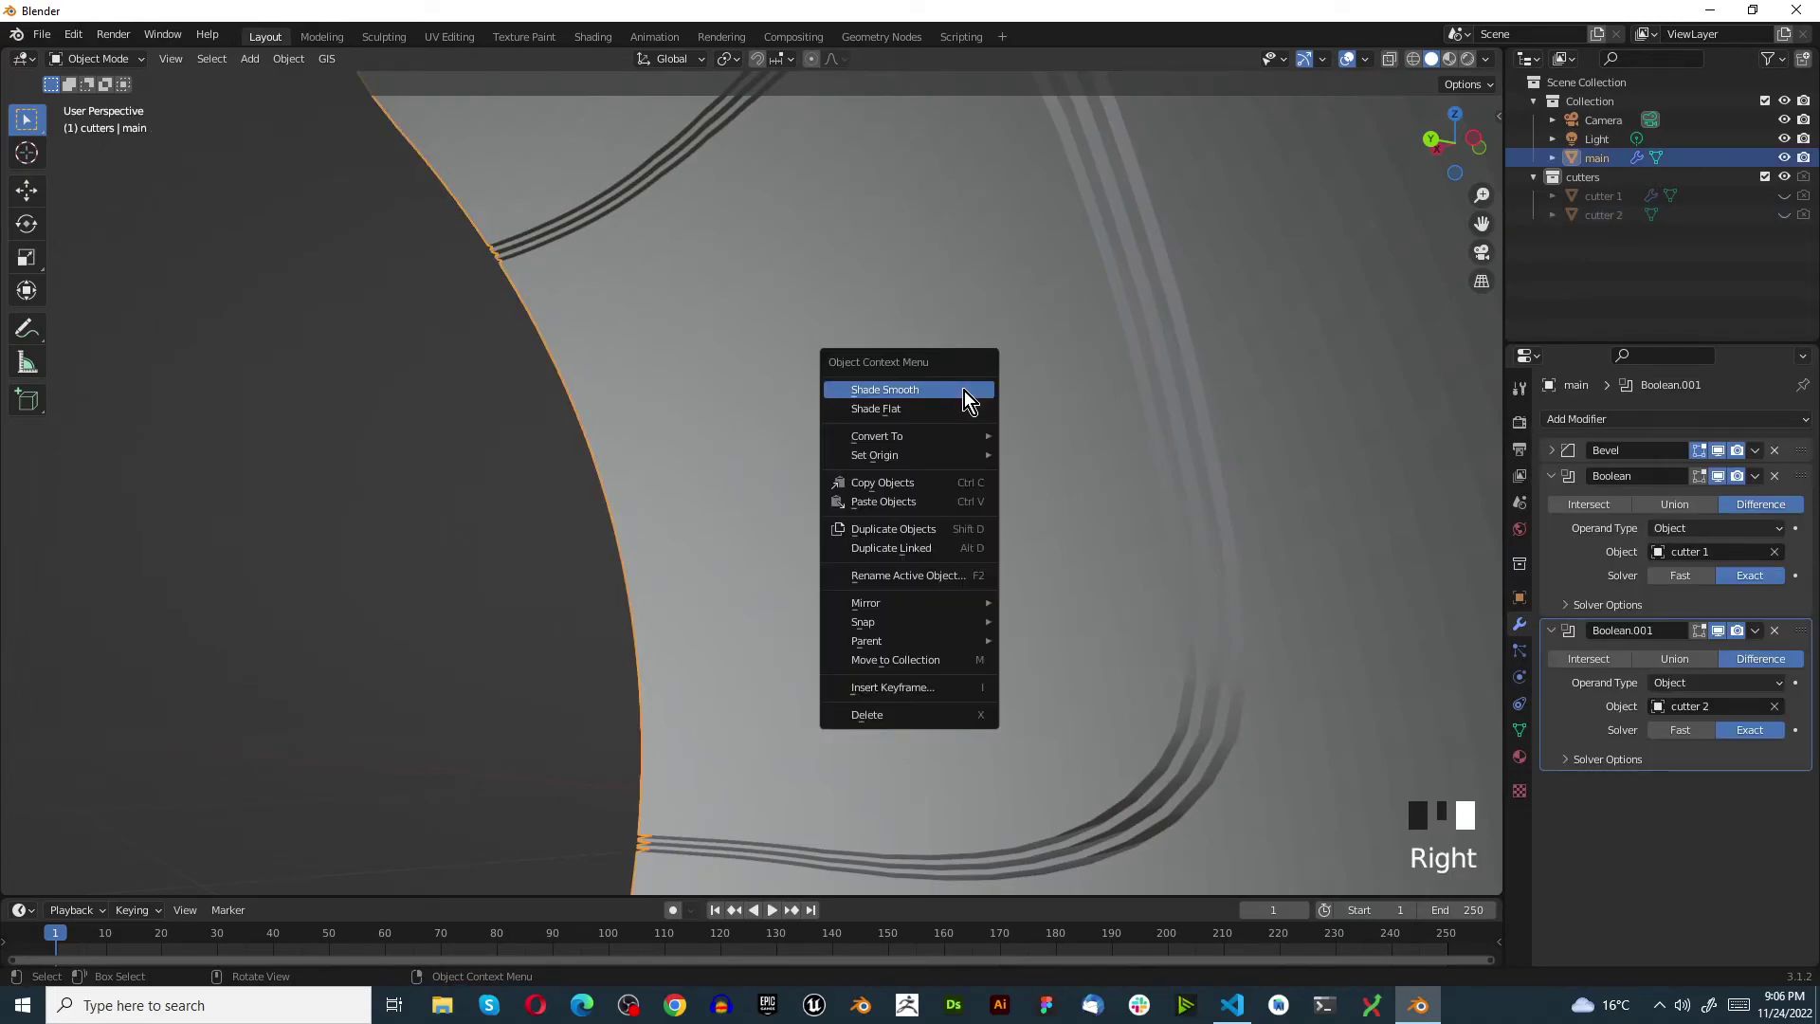
scroll(1062, 436, down, 4)
scroll(1162, 464, up, 4)
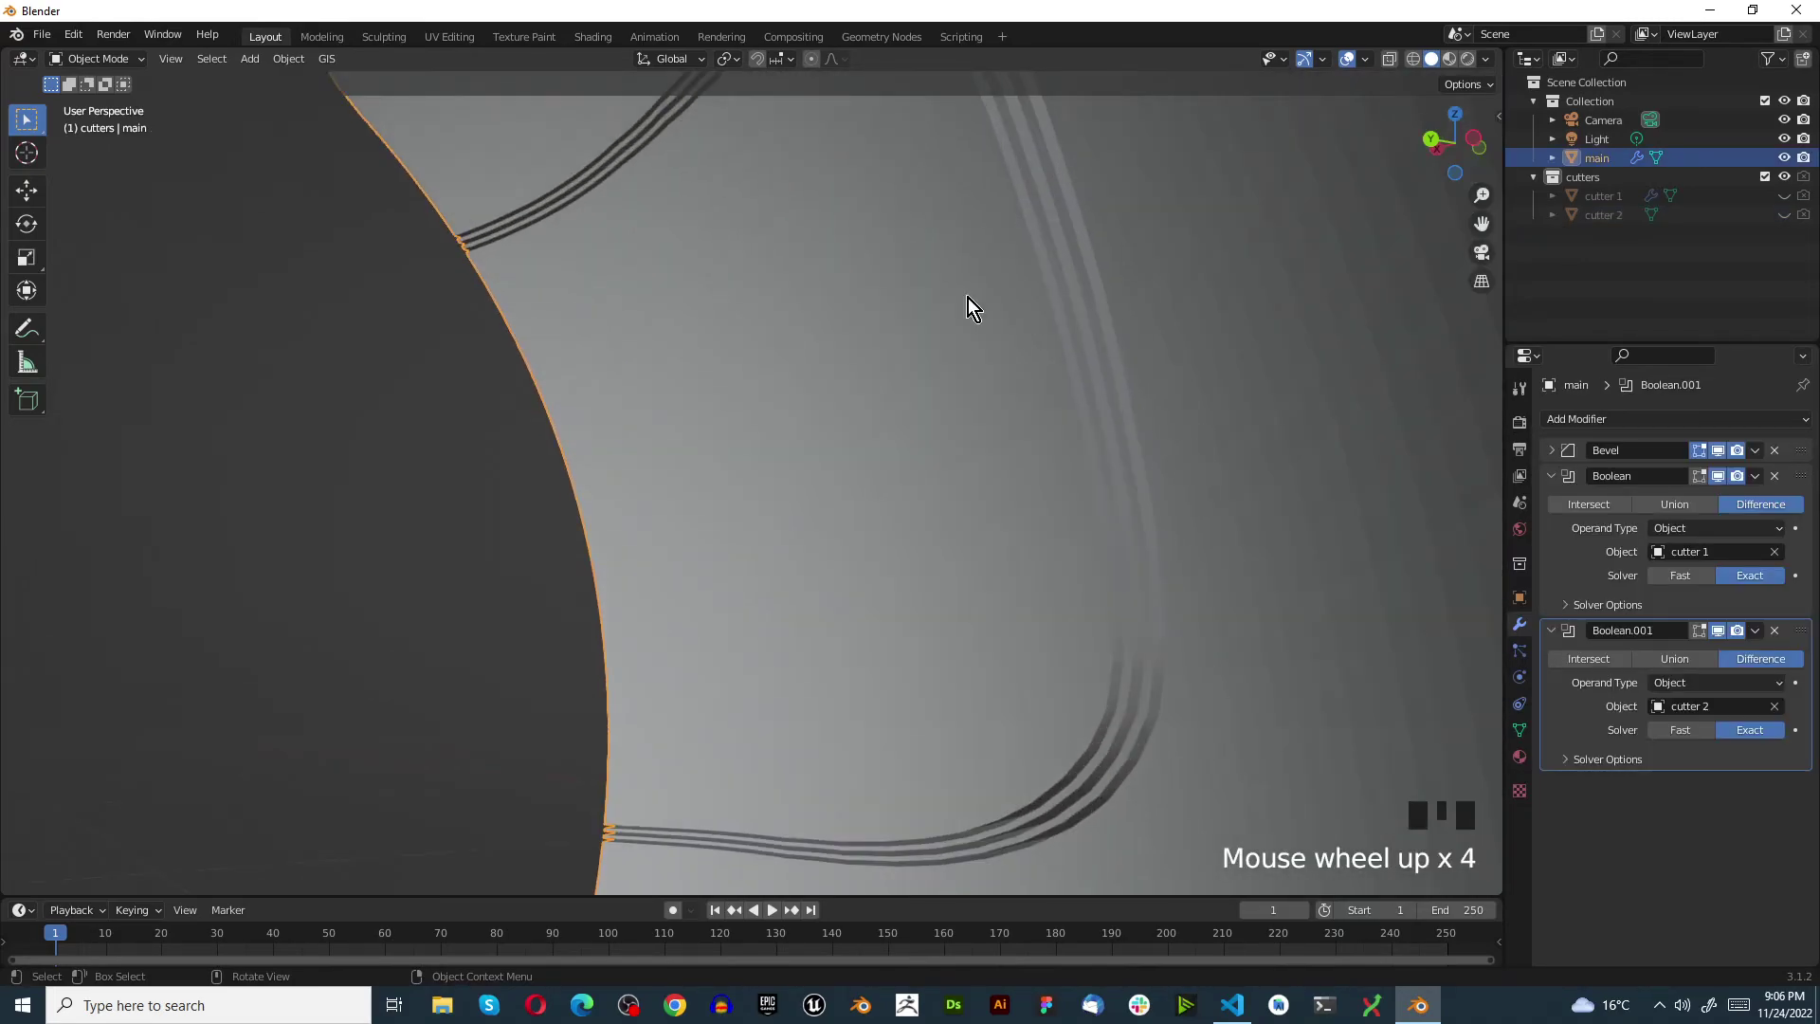
scroll(1080, 403, down, 5)
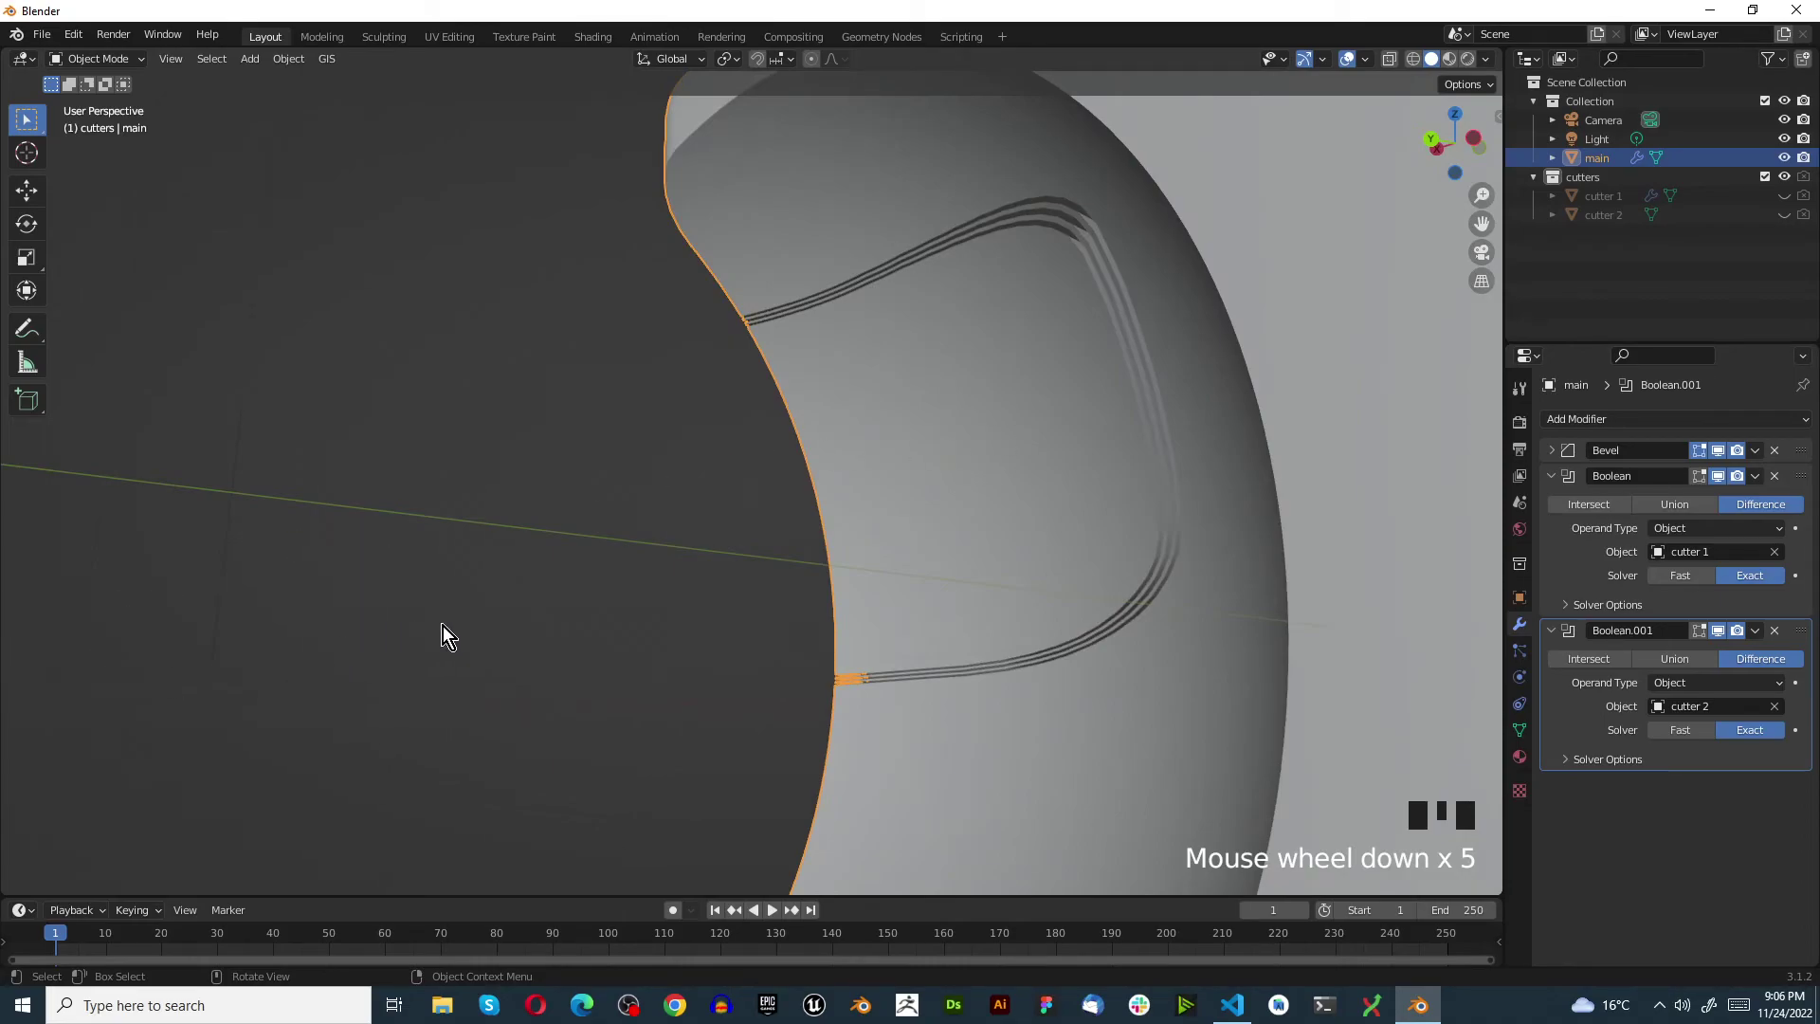
Deselect the main cube, reveal cutter 1 and cutter 2, and hide both cutters again
click(565, 637)
key(alt+h)
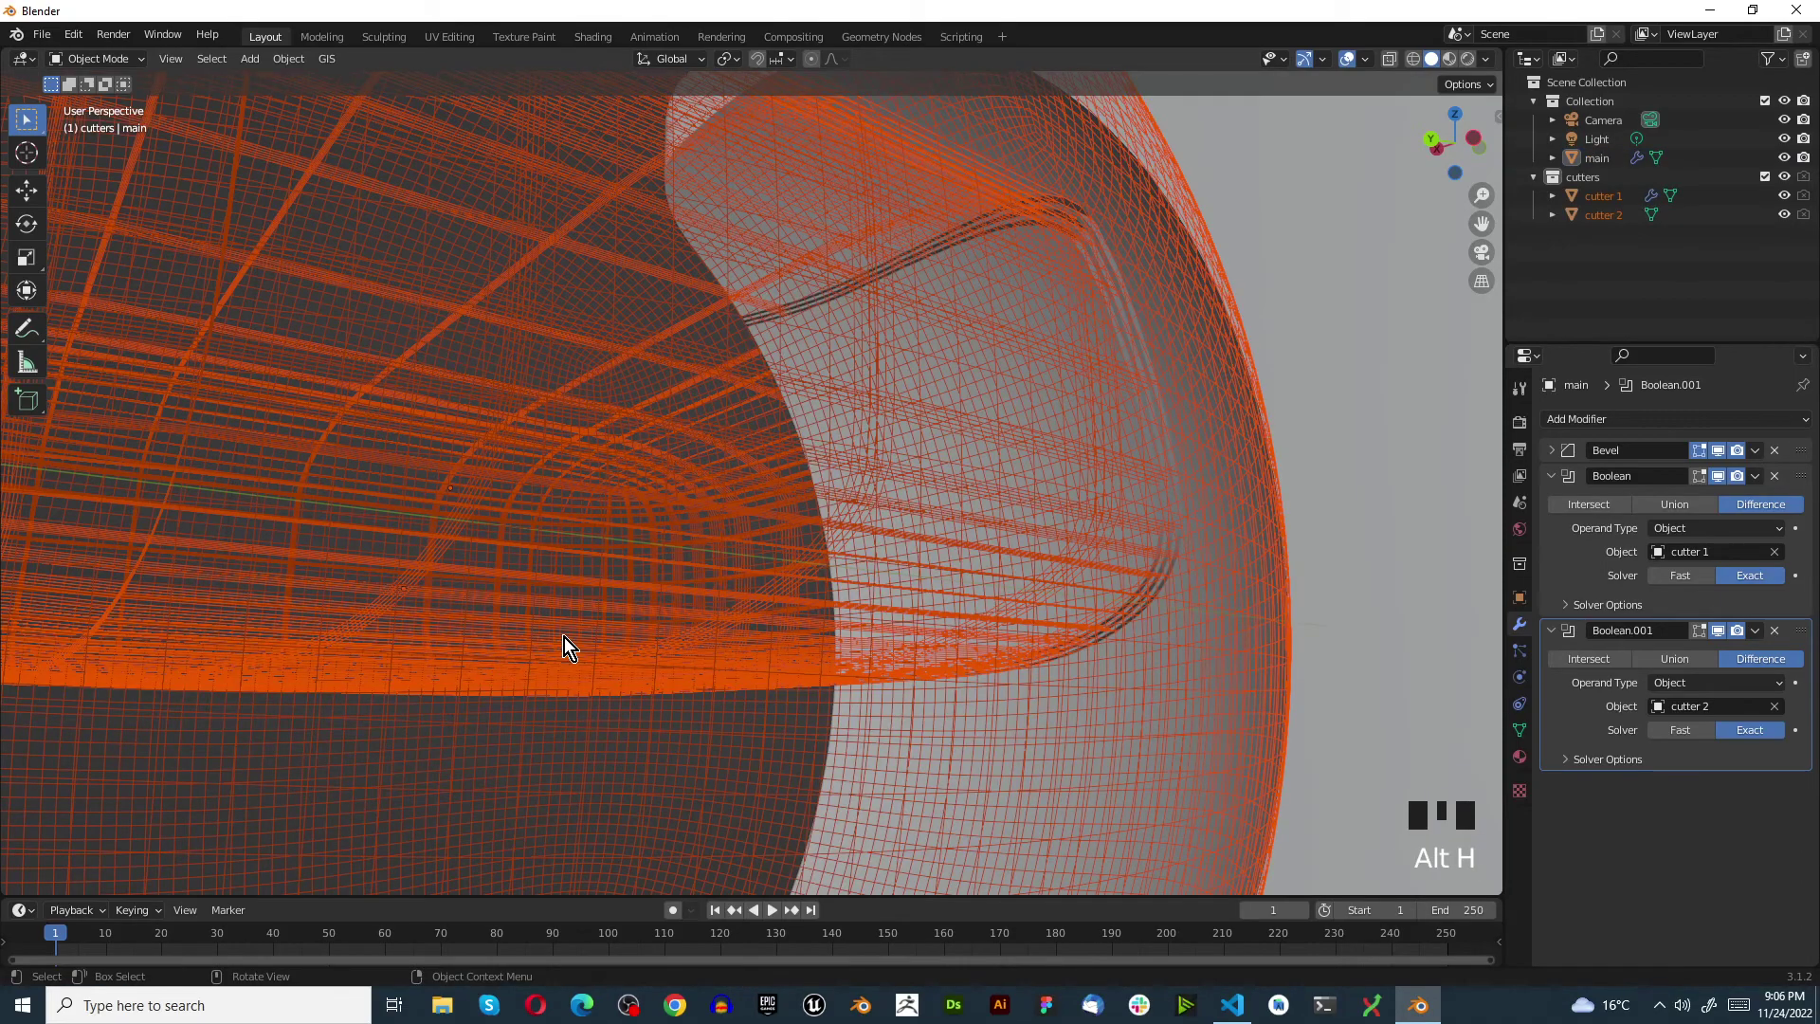
right_click(497, 544)
right_click(478, 526)
key(h)
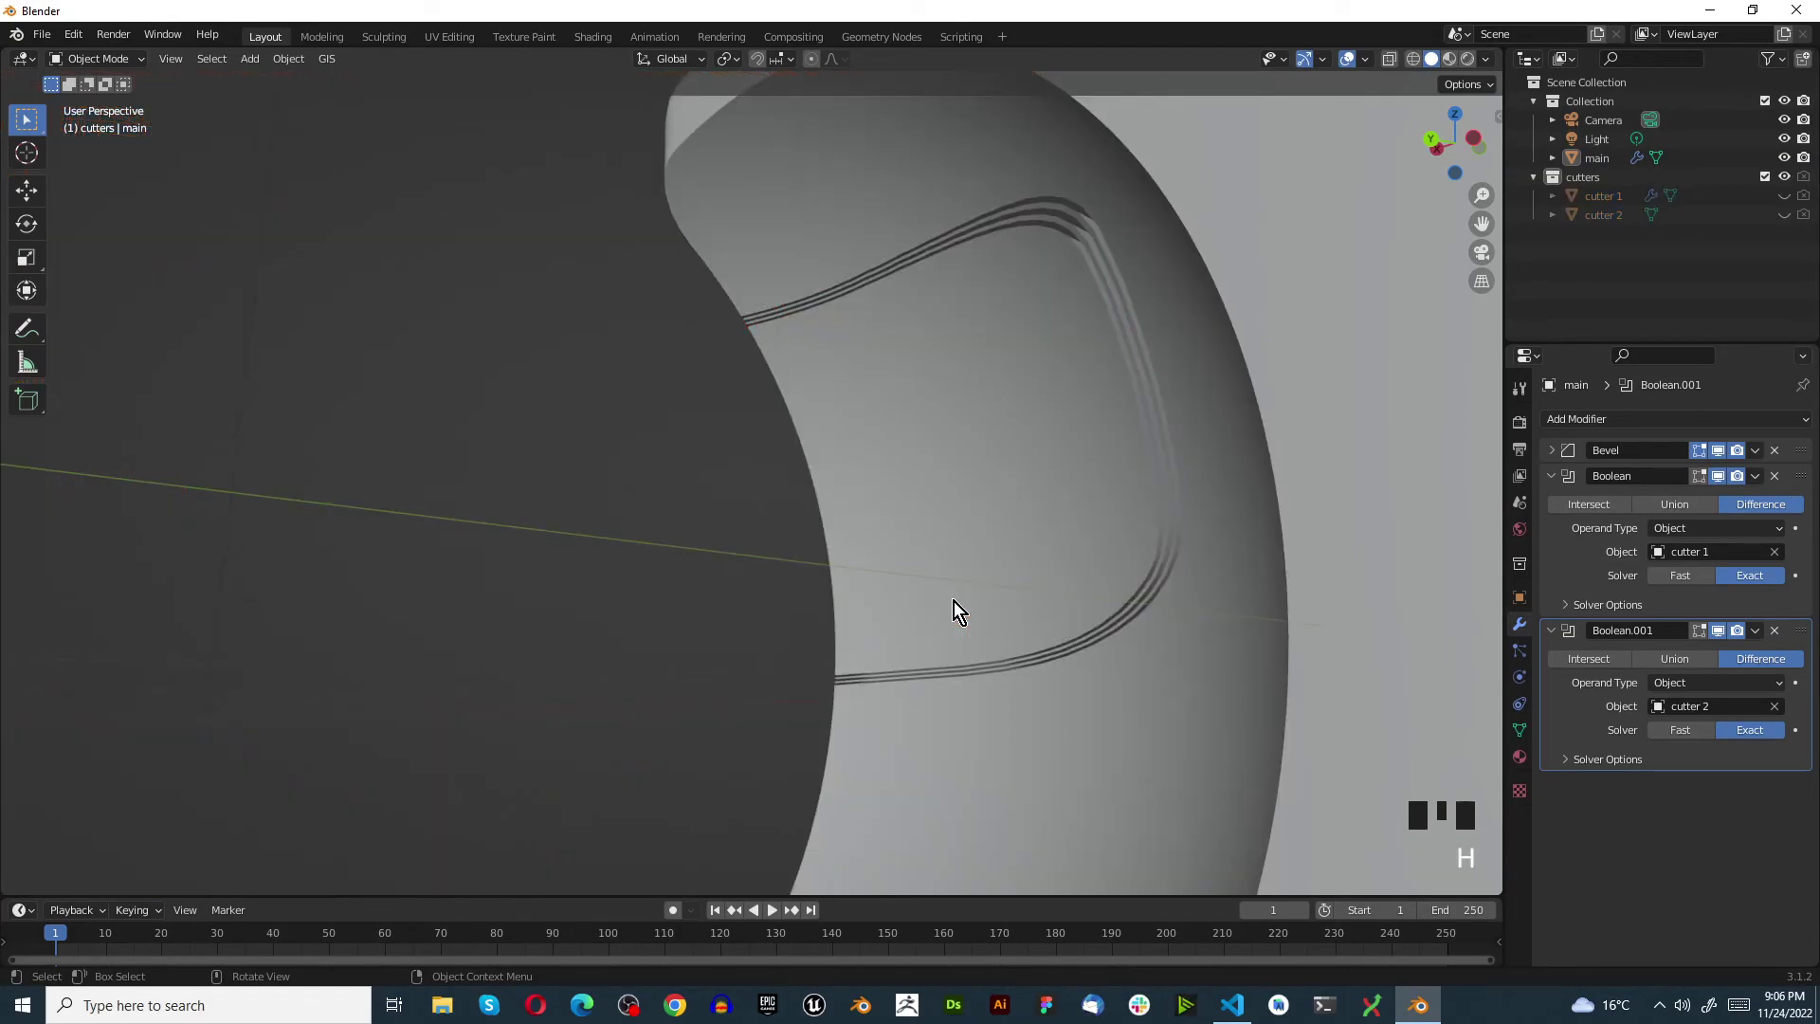
Examine the triple grooves where they pass from the cube's face into the spherical recess, close up and from several angles
scroll(1181, 605, up, 9)
scroll(1138, 528, down, 10)
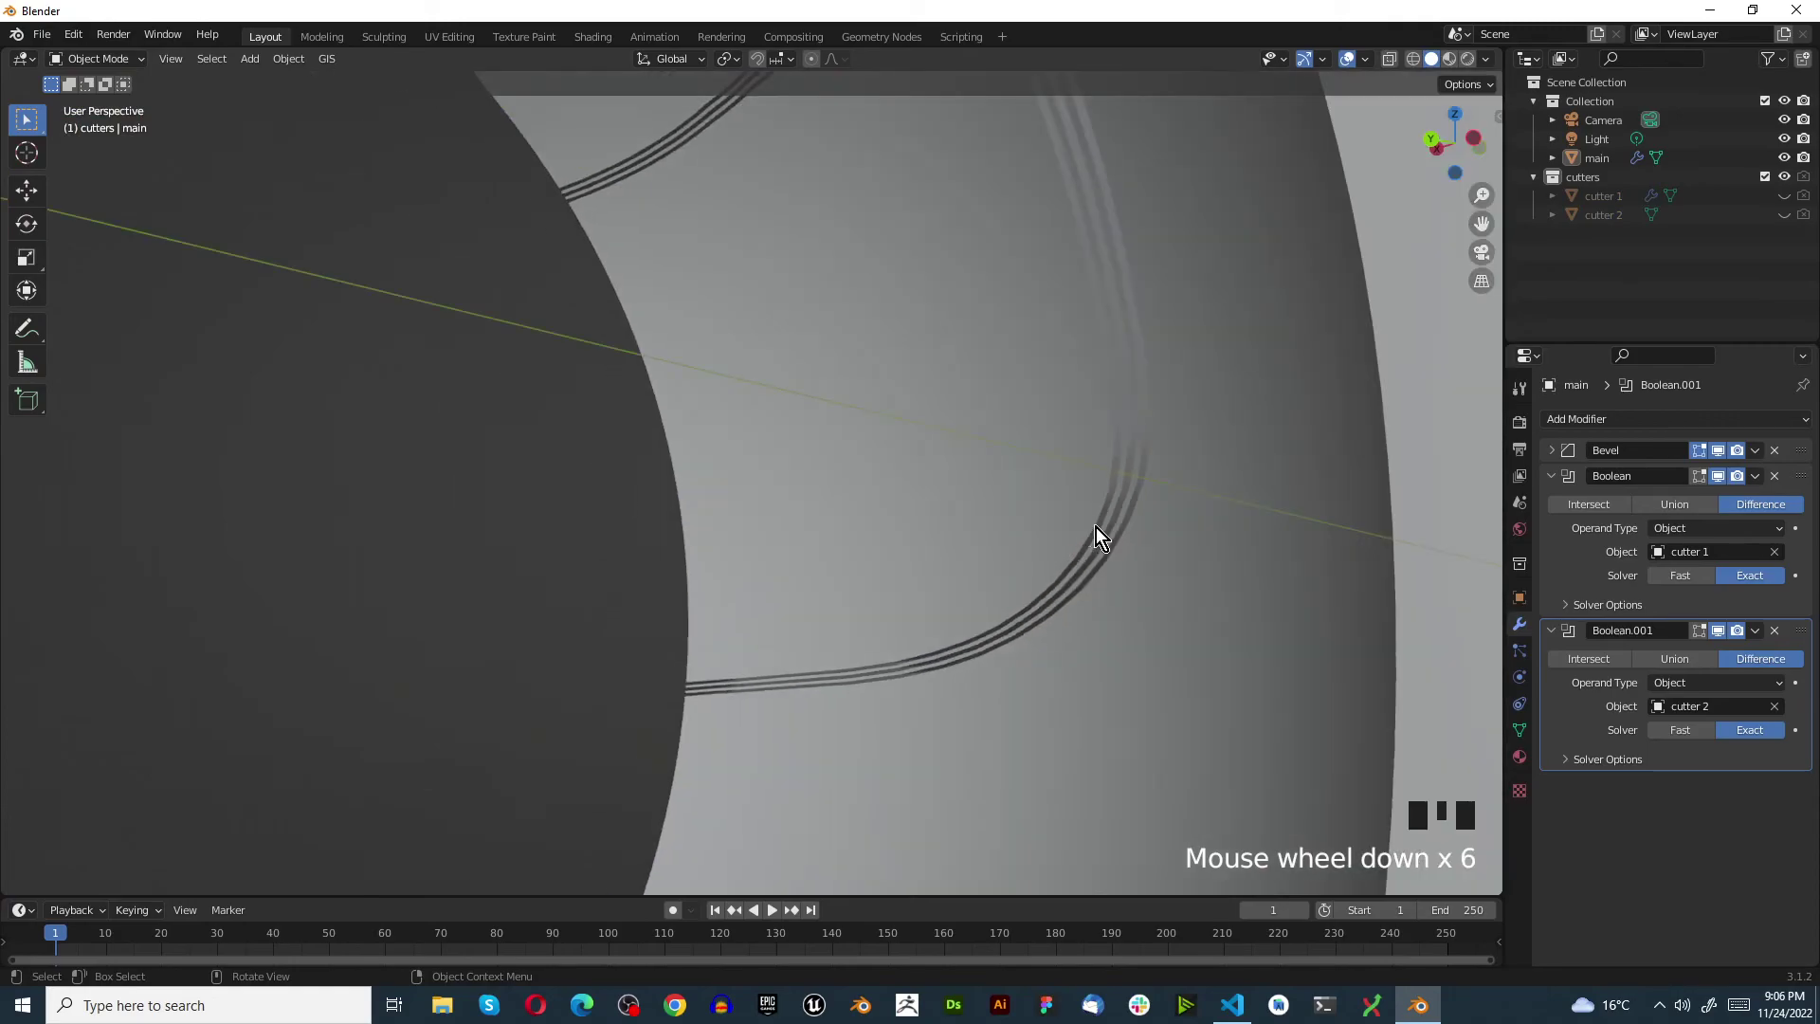
middle_drag(1028, 512, 850, 402)
scroll(1028, 377, up, 12)
scroll(1022, 405, up, 1)
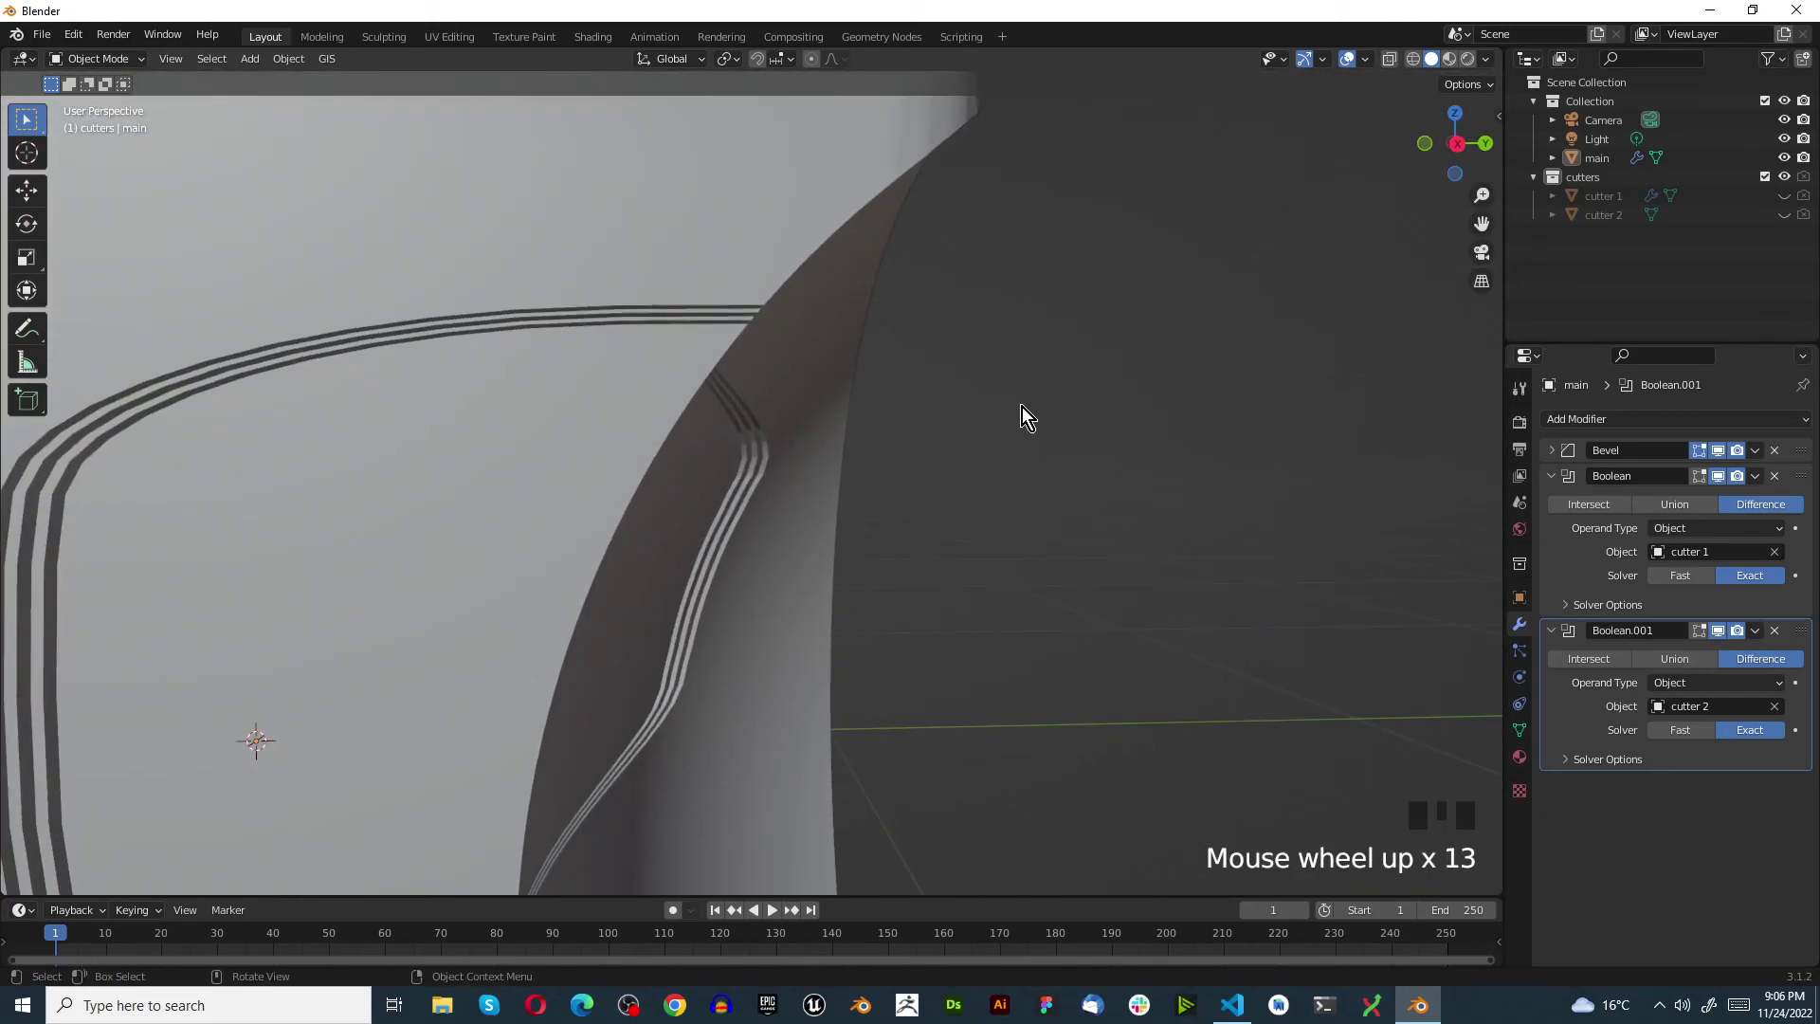
scroll(1013, 417, down, 10)
scroll(986, 431, up, 4)
scroll(900, 434, up, 5)
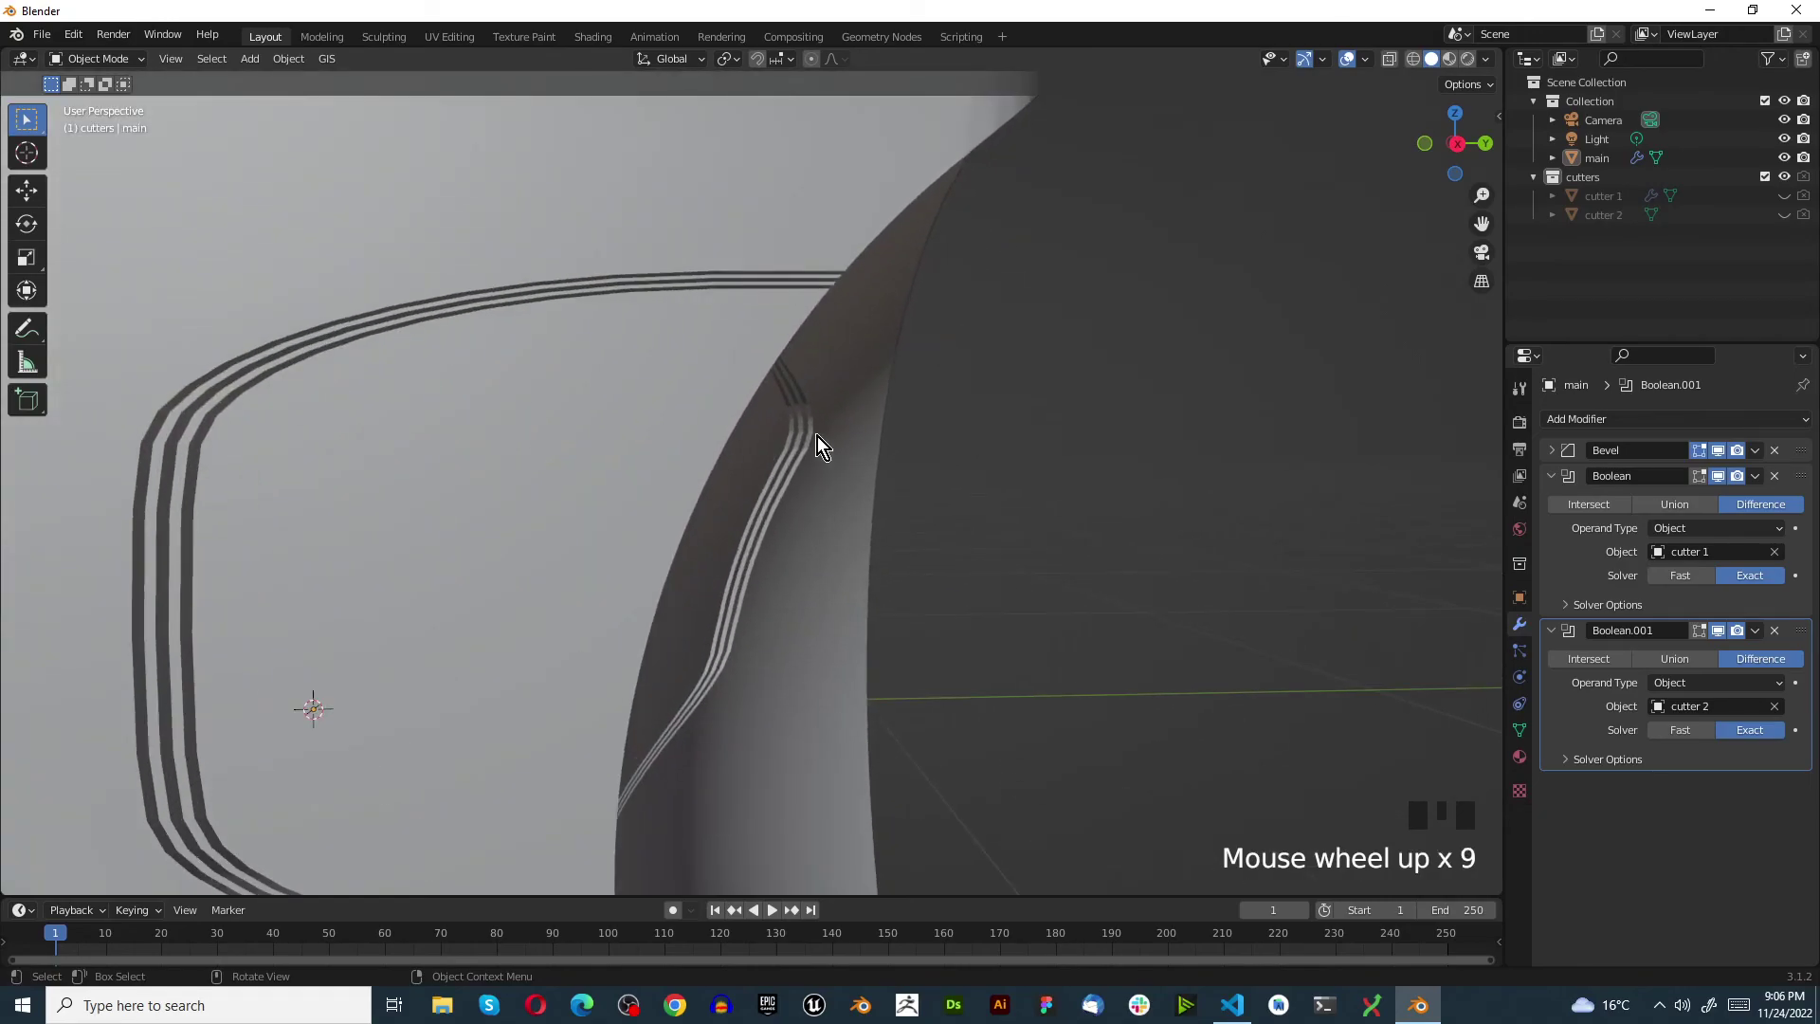
middle_drag(821, 436, 678, 459)
scroll(715, 462, down, 12)
middle_drag(988, 488, 1232, 569)
scroll(817, 486, down, 4)
scroll(856, 529, up, 5)
scroll(1044, 569, down, 6)
scroll(926, 586, up, 6)
scroll(731, 560, up, 5)
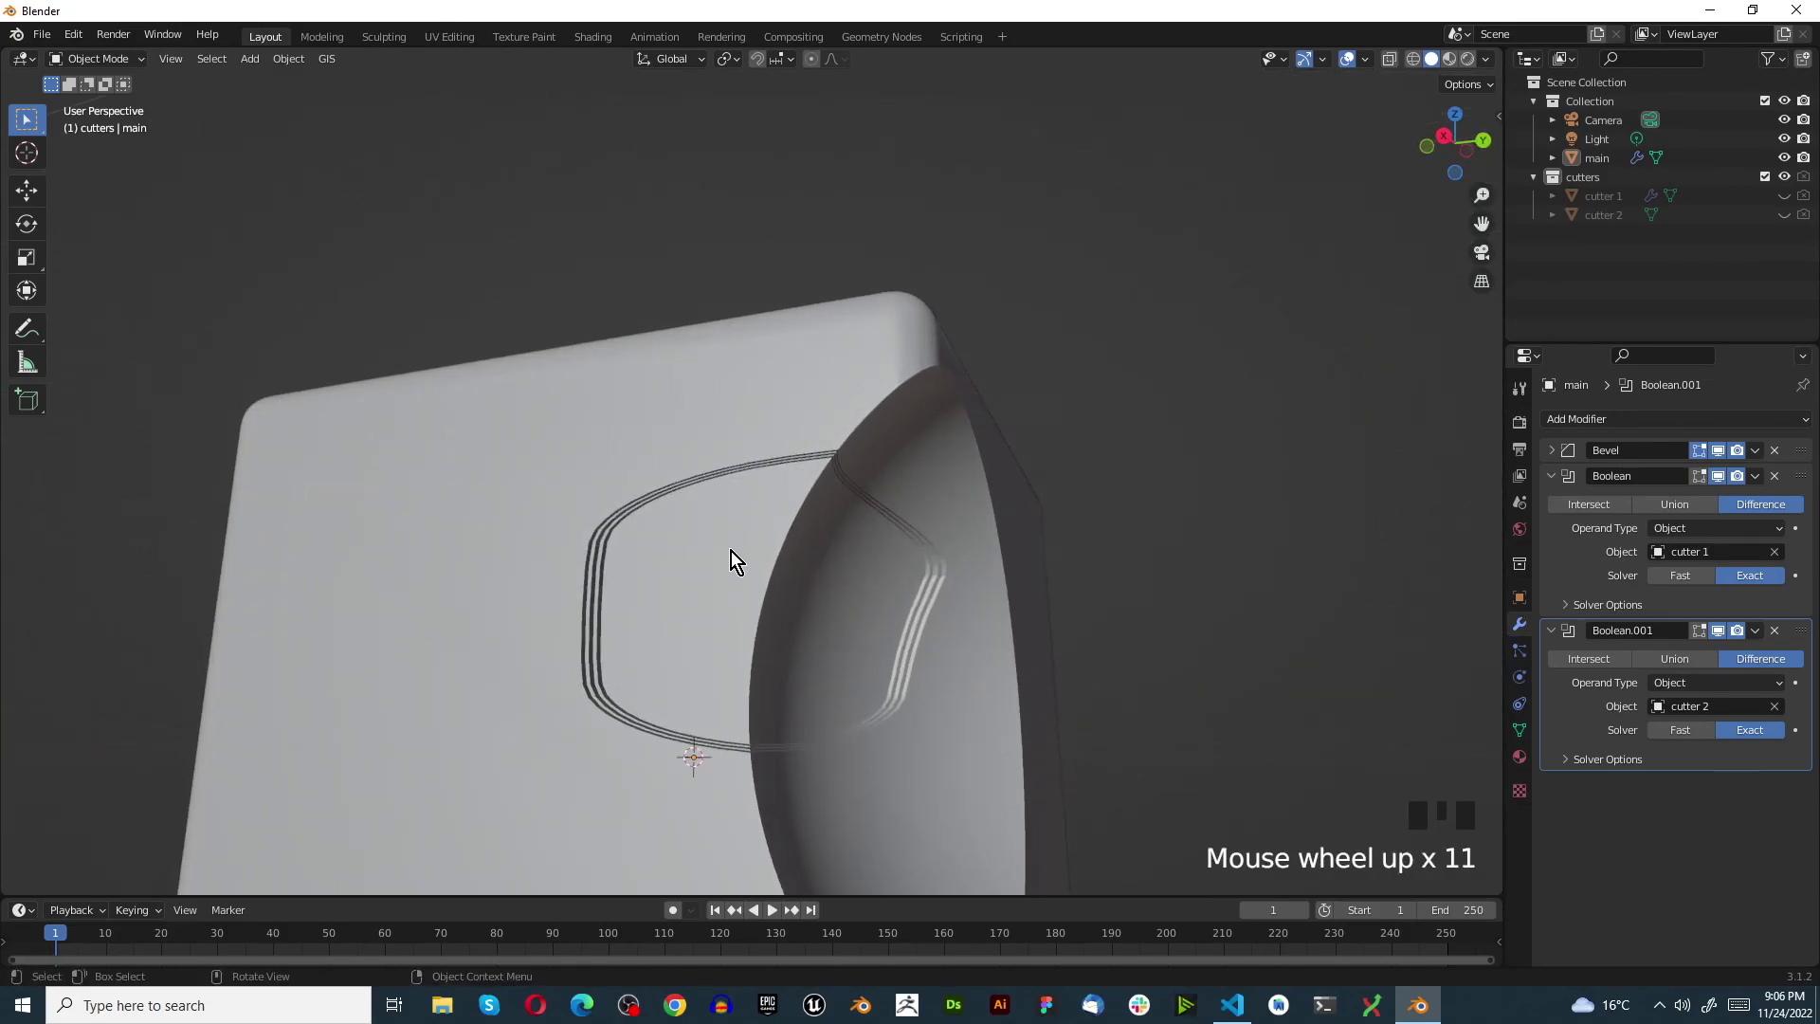
scroll(764, 410, down, 7)
middle_drag(670, 496, 739, 528)
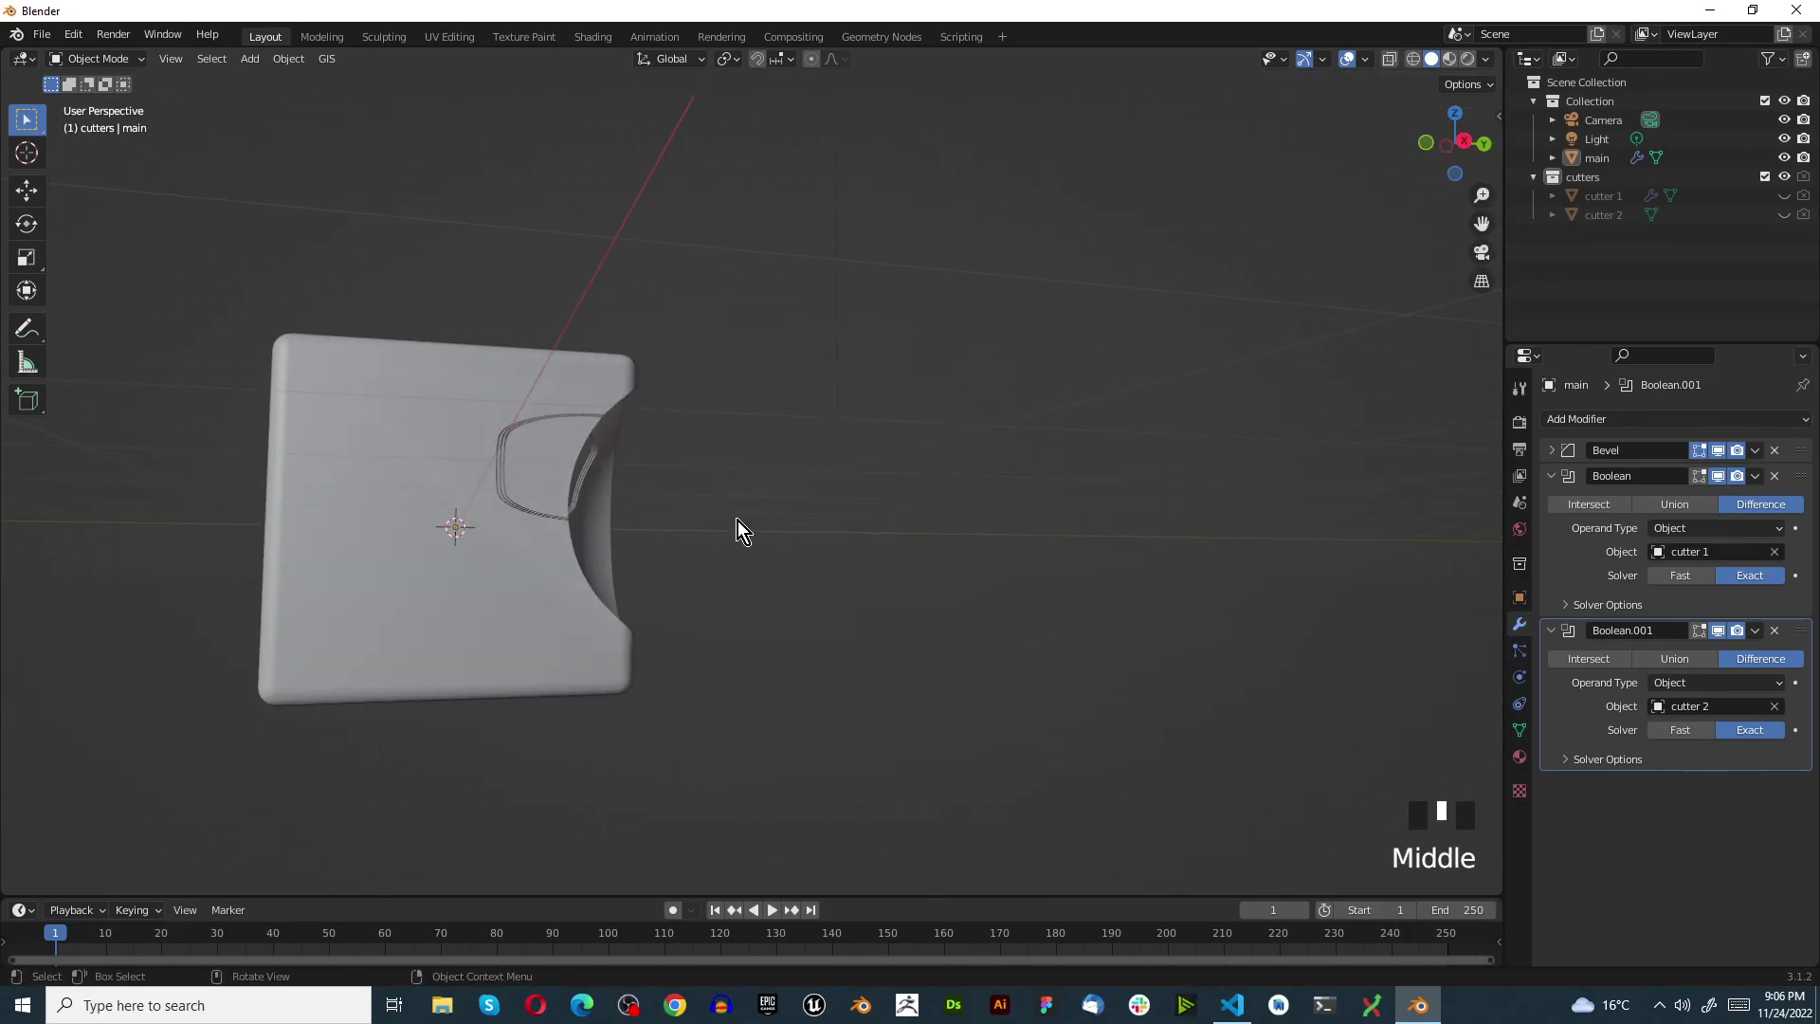
scroll(725, 555, up, 8)
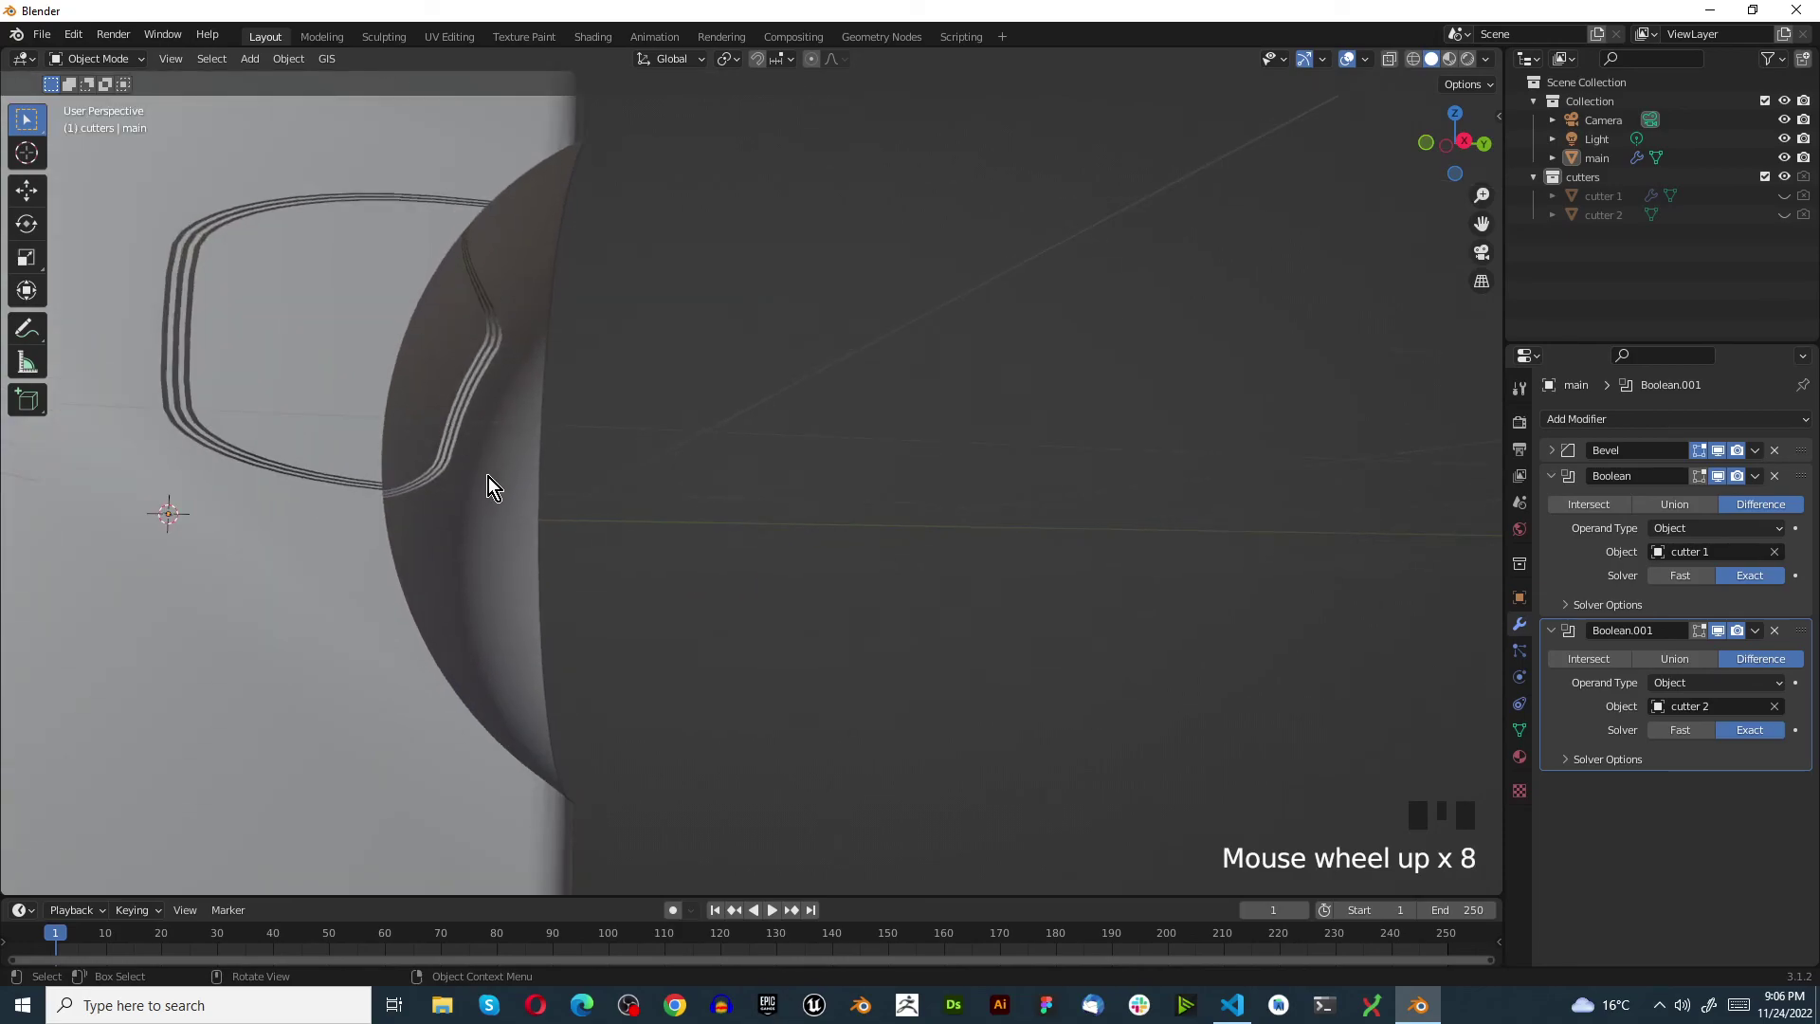